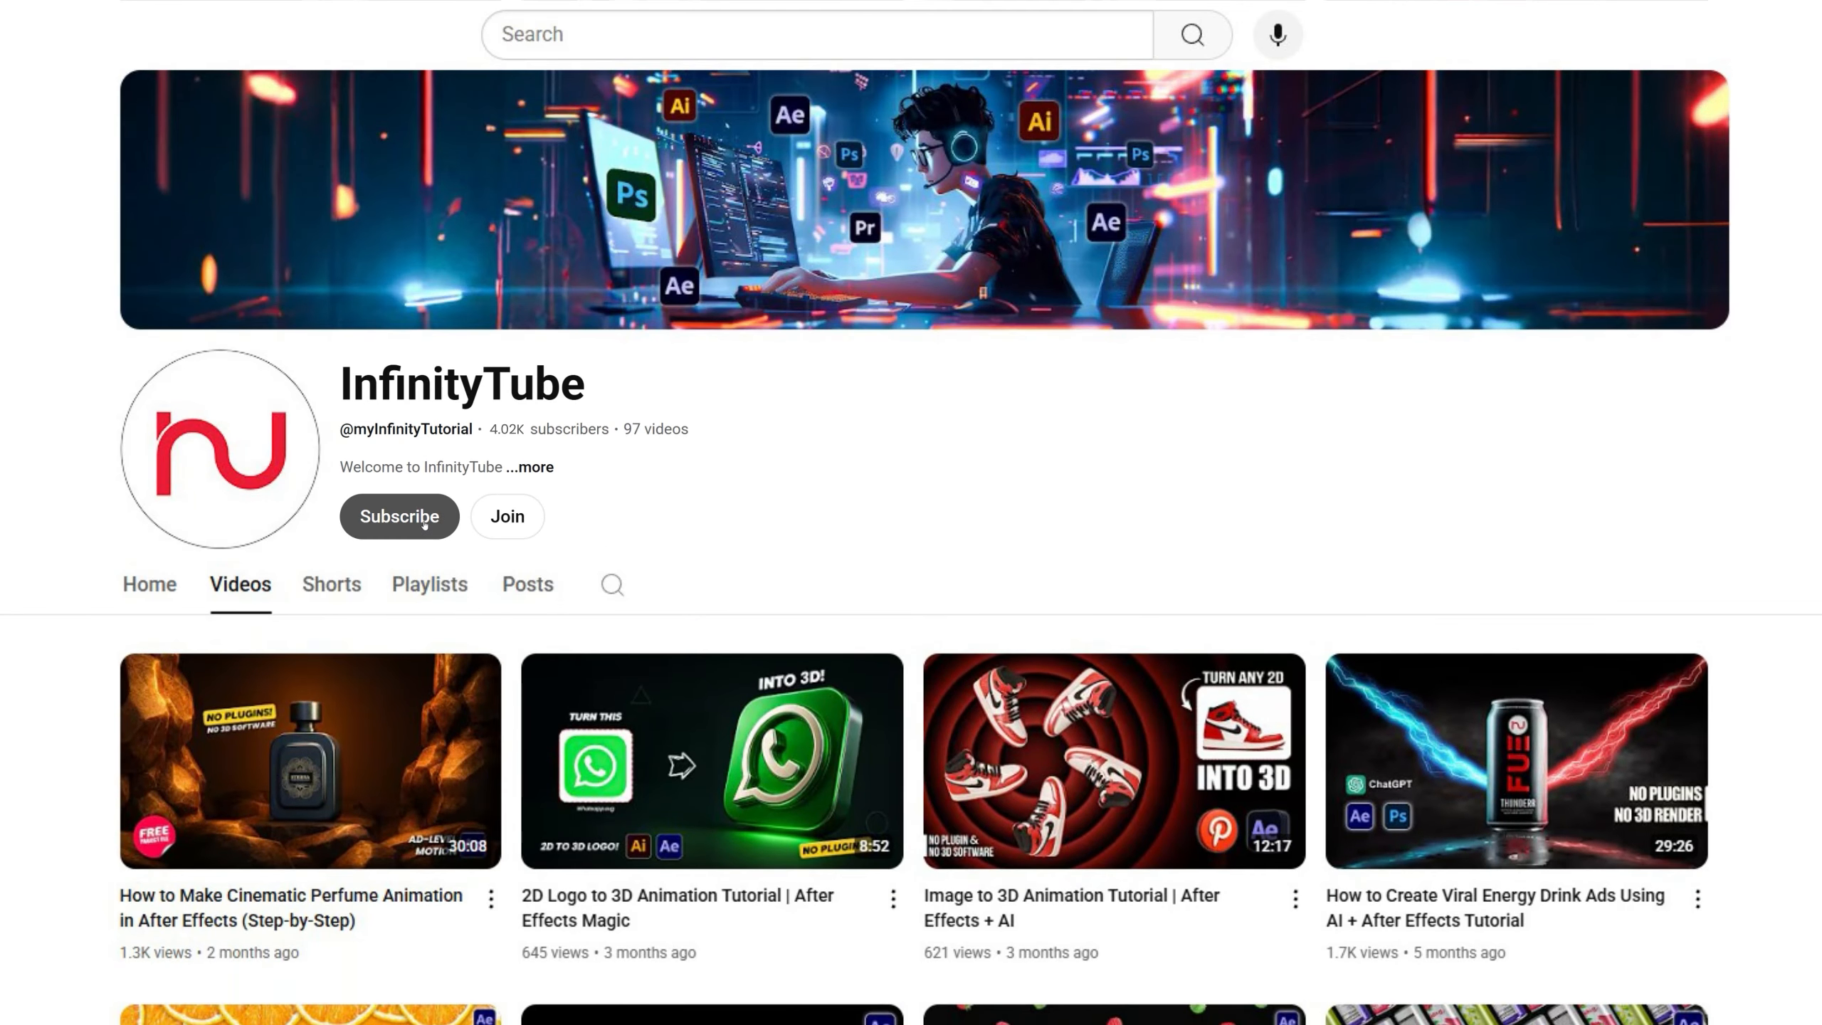
Subscribe to the InfinityTube channel and set its notifications to All
{"action": "left_click", "coordinate": [431, 518]}
{"action": "left_click", "coordinate": [496, 522]}
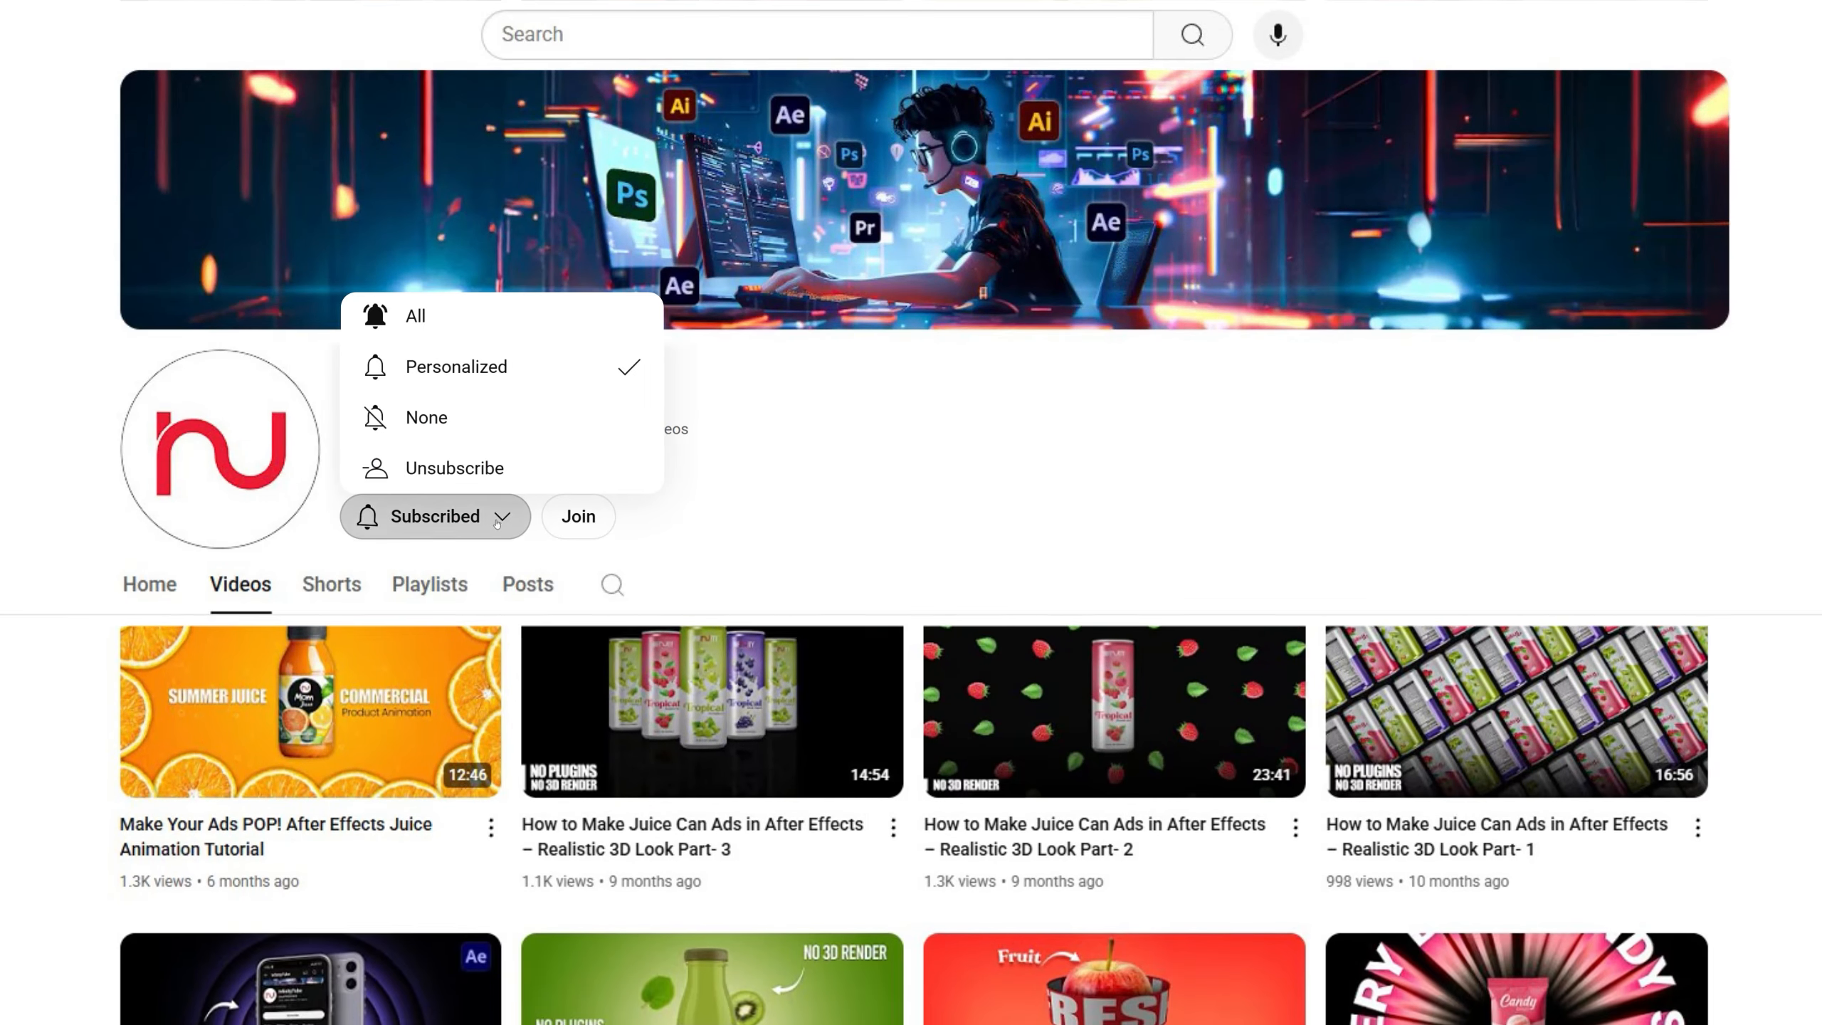
{"action": "left_click", "coordinate": [411, 314]}
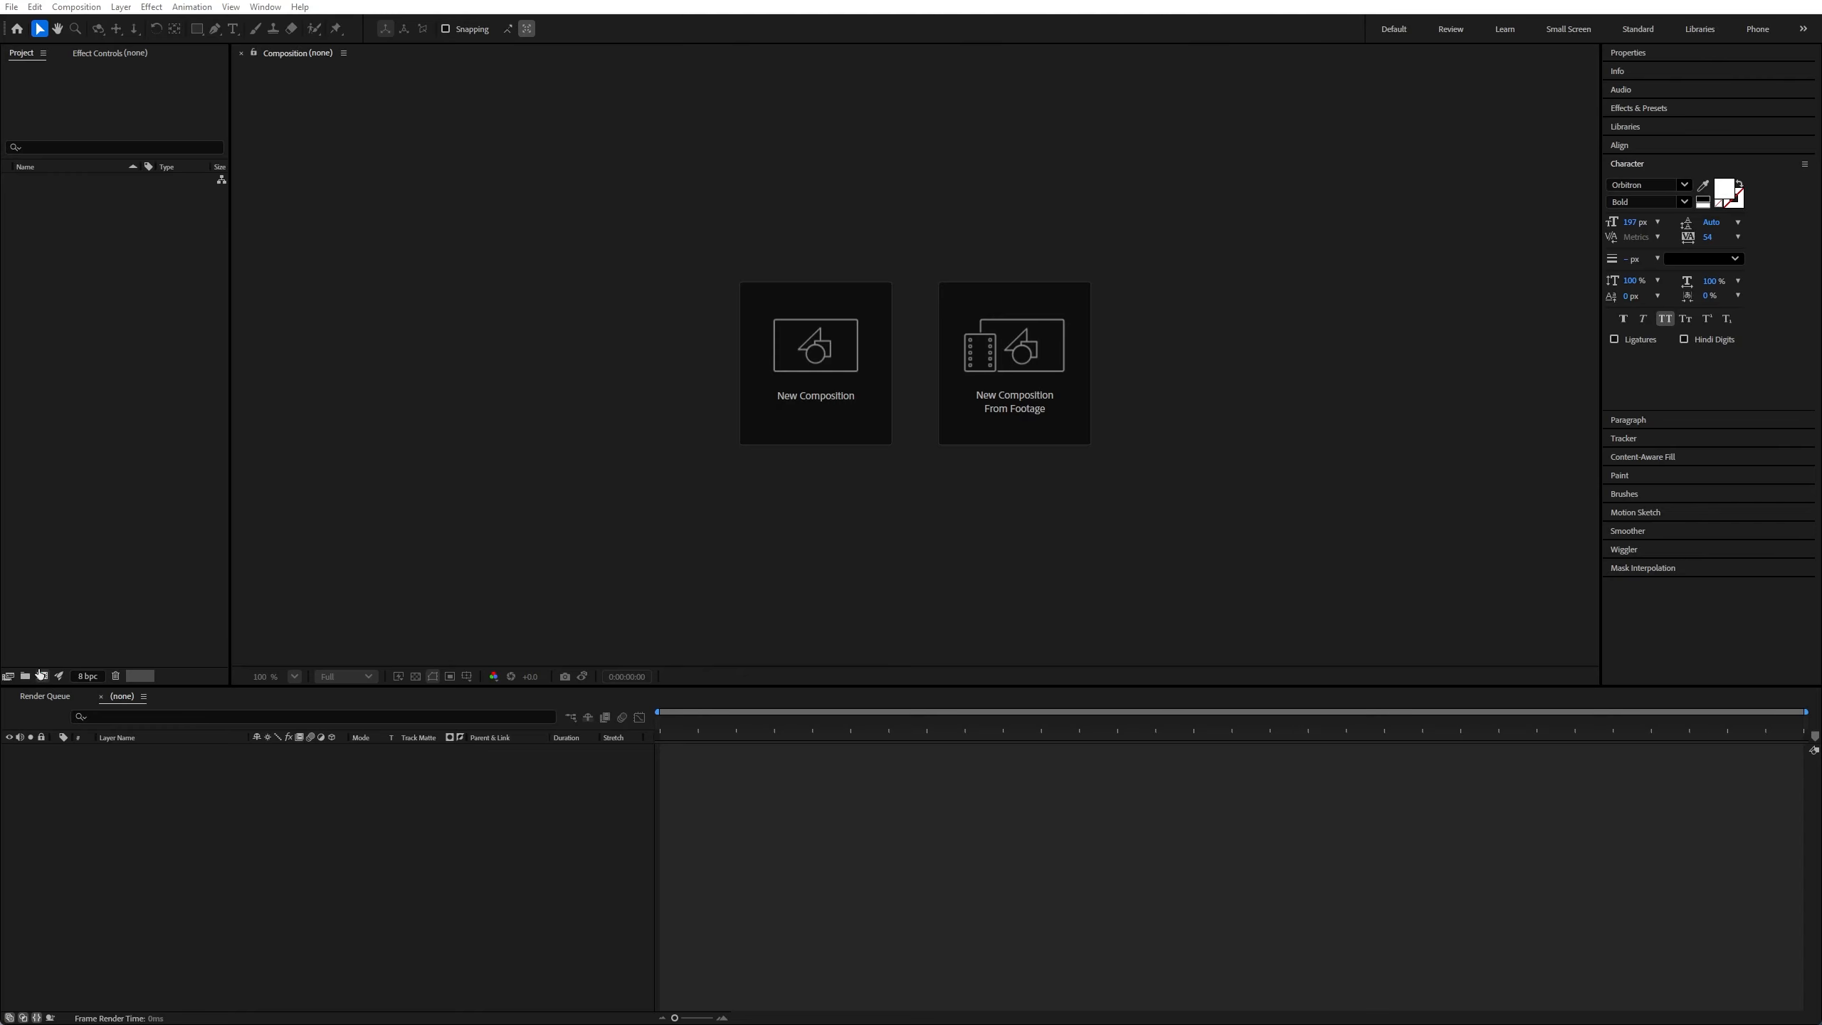
Switch to After Effects and create a 1920x1080, 30 fps composition named "Logo animation" with a duration of 0:00:10:03
{"action": "left_click", "coordinate": [41, 676]}
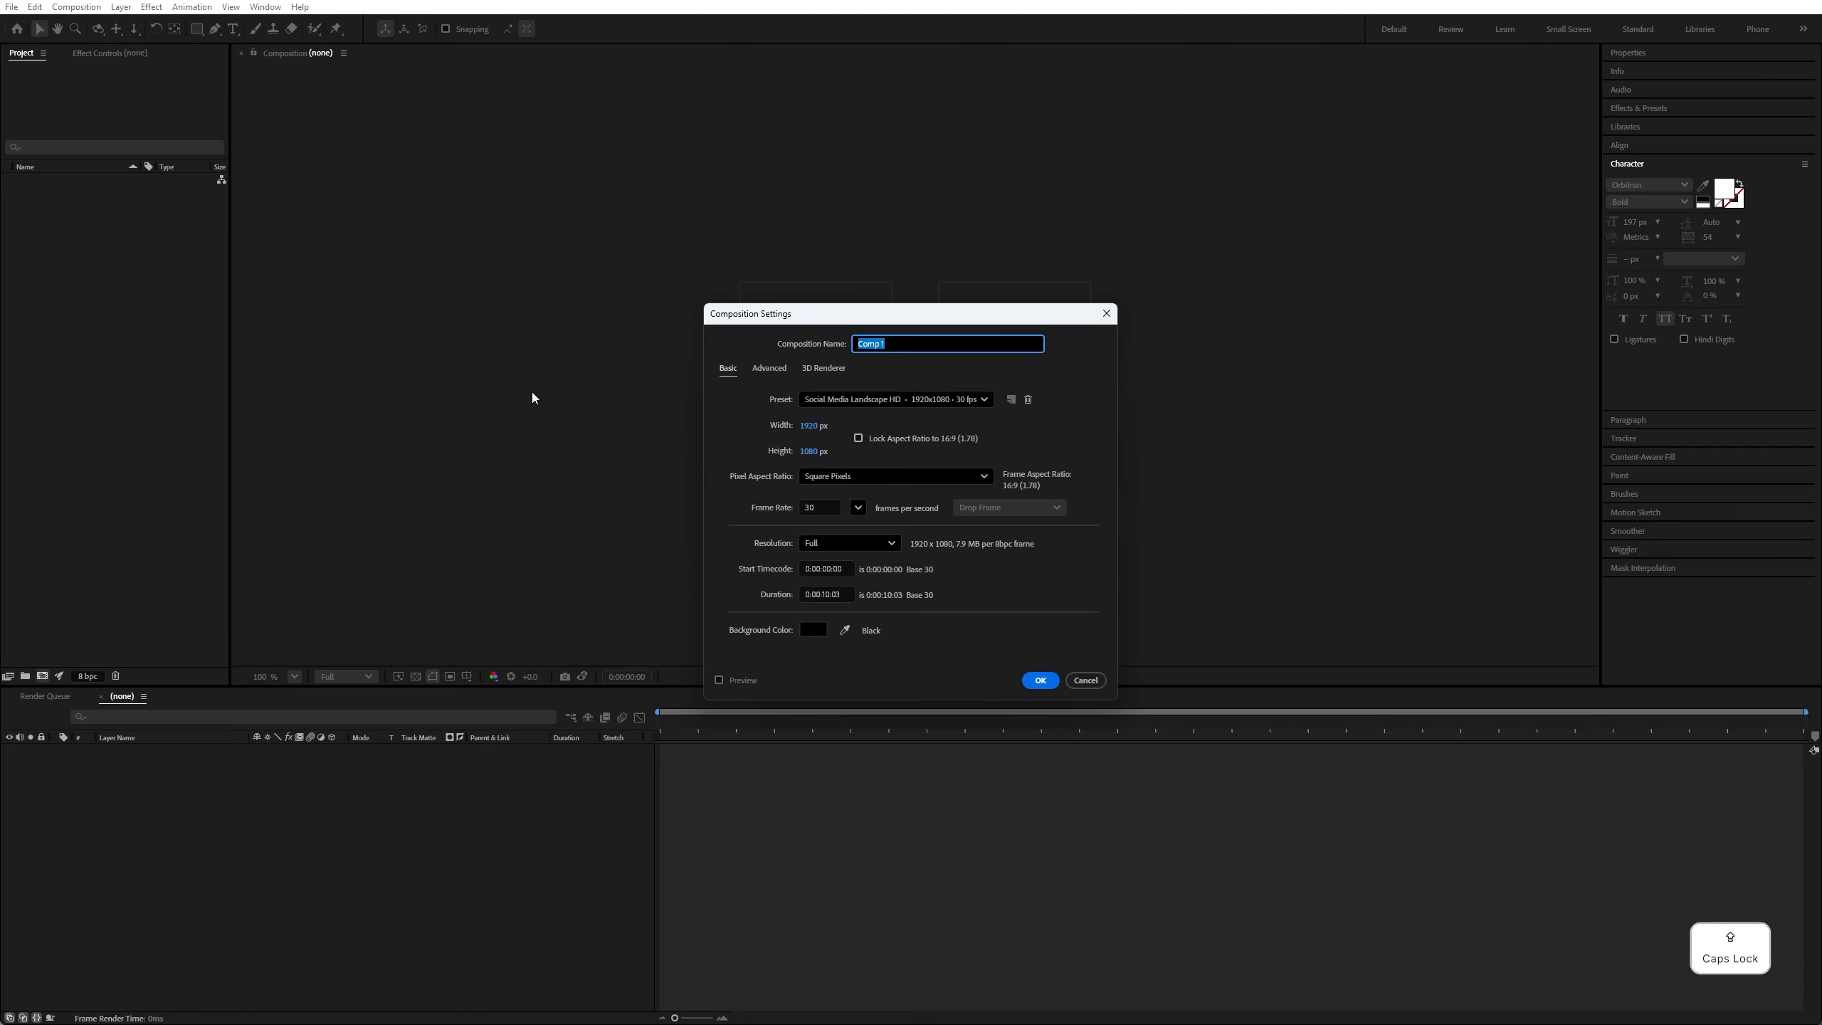
{"action": "type", "text": "Logo animation"}
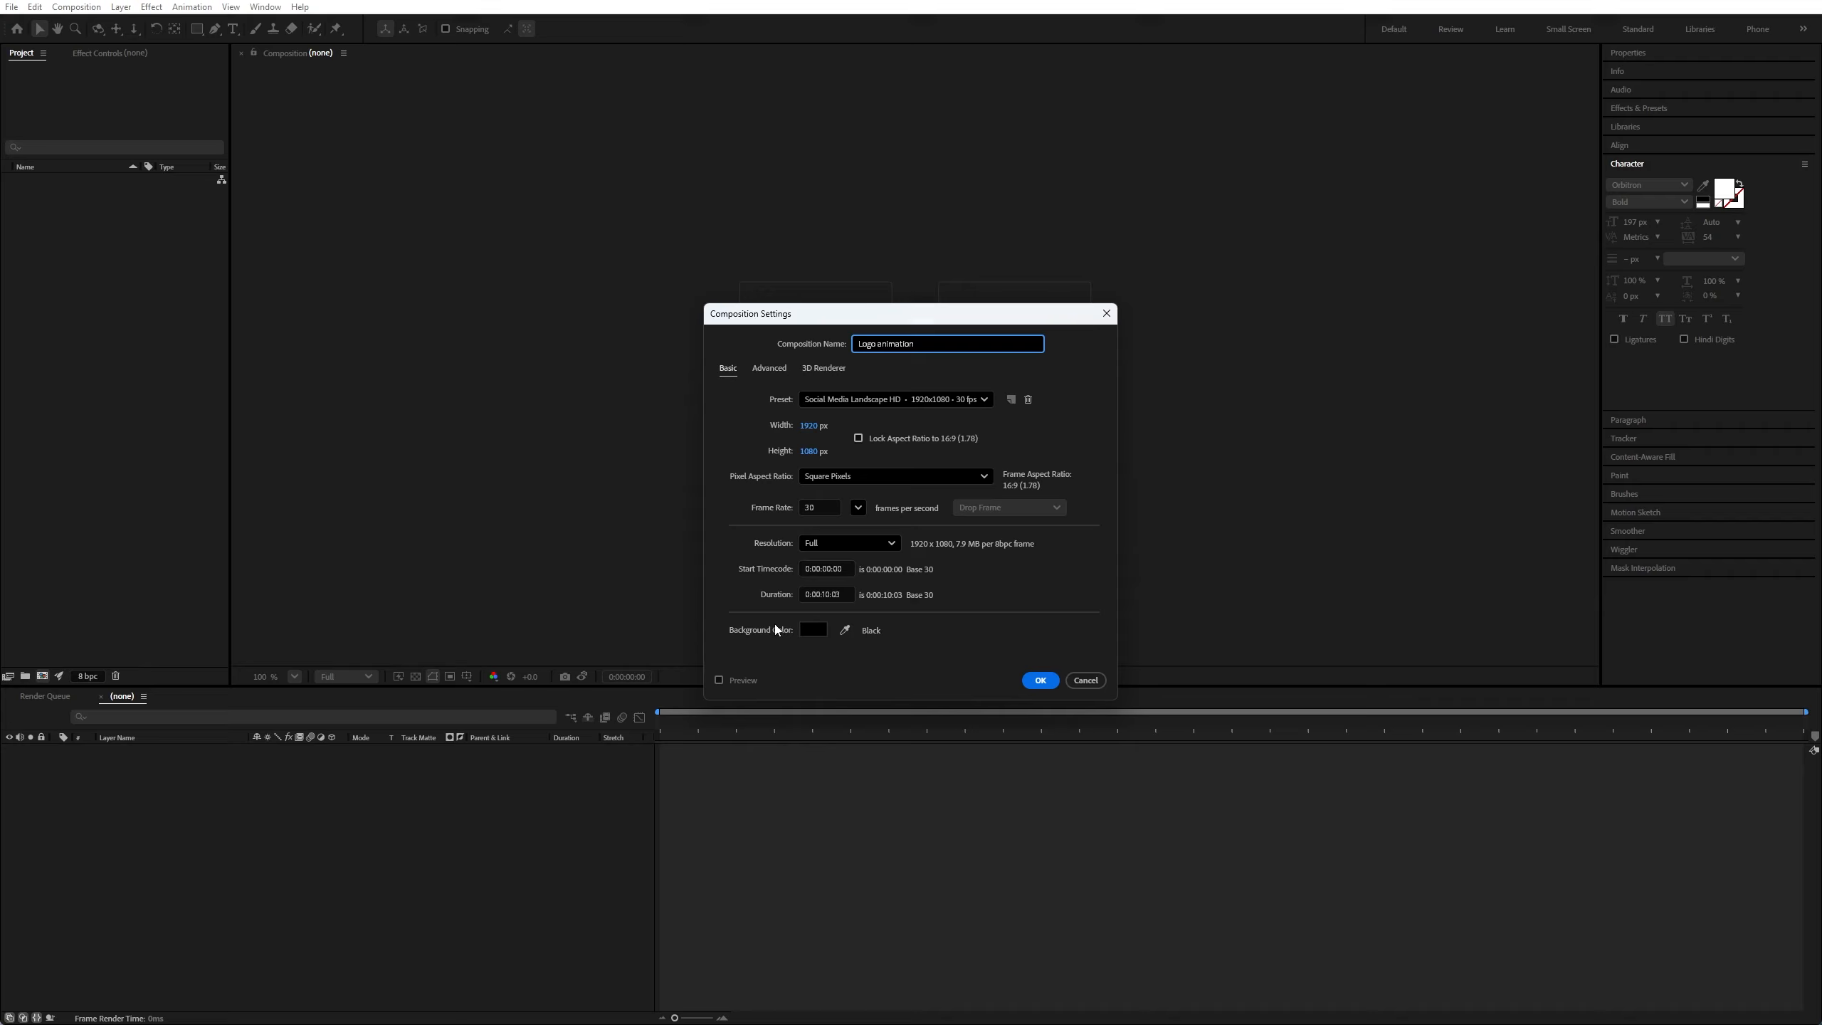
{"action": "left_click", "coordinate": [1033, 680]}
Add a white all-caps text layer reading "BLA" in Orbitron Bold and place it in the left part of the frame
{"action": "key", "text": "ctrl+z"}
{"action": "left_click", "coordinate": [233, 29]}
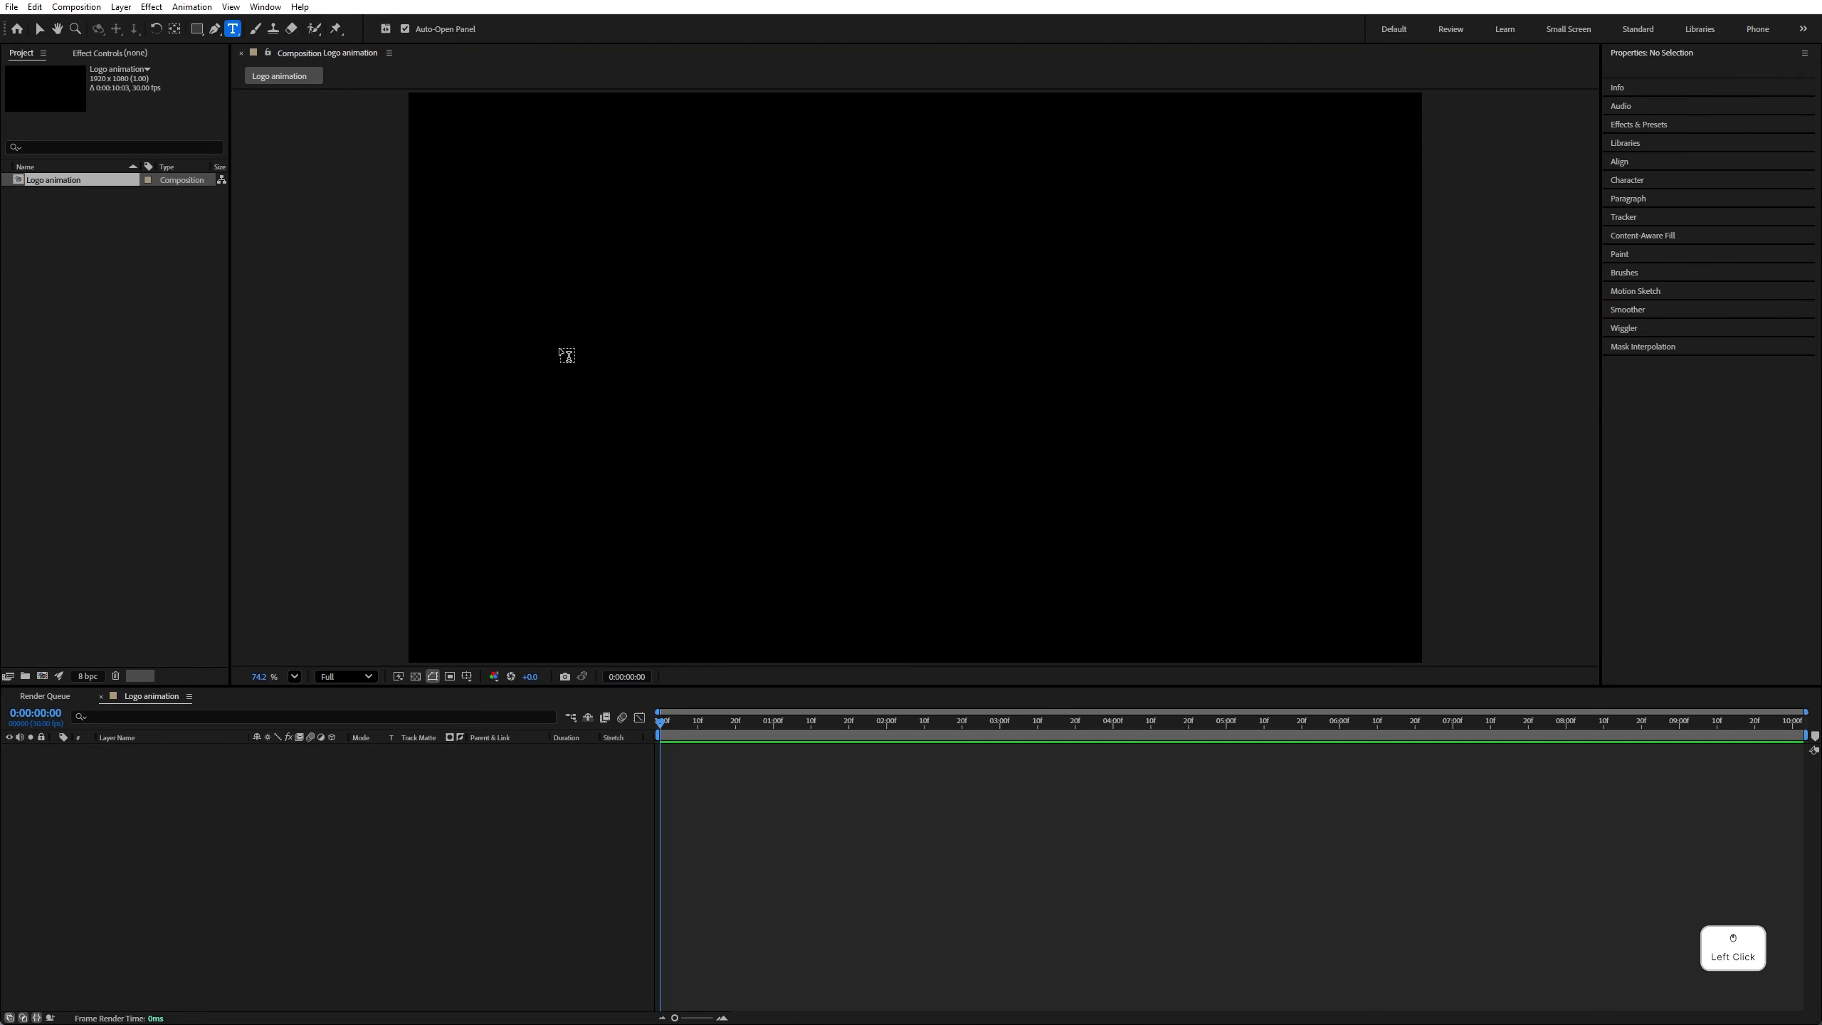
{"action": "left_click", "coordinate": [560, 351]}
{"action": "type", "text": "bla"}
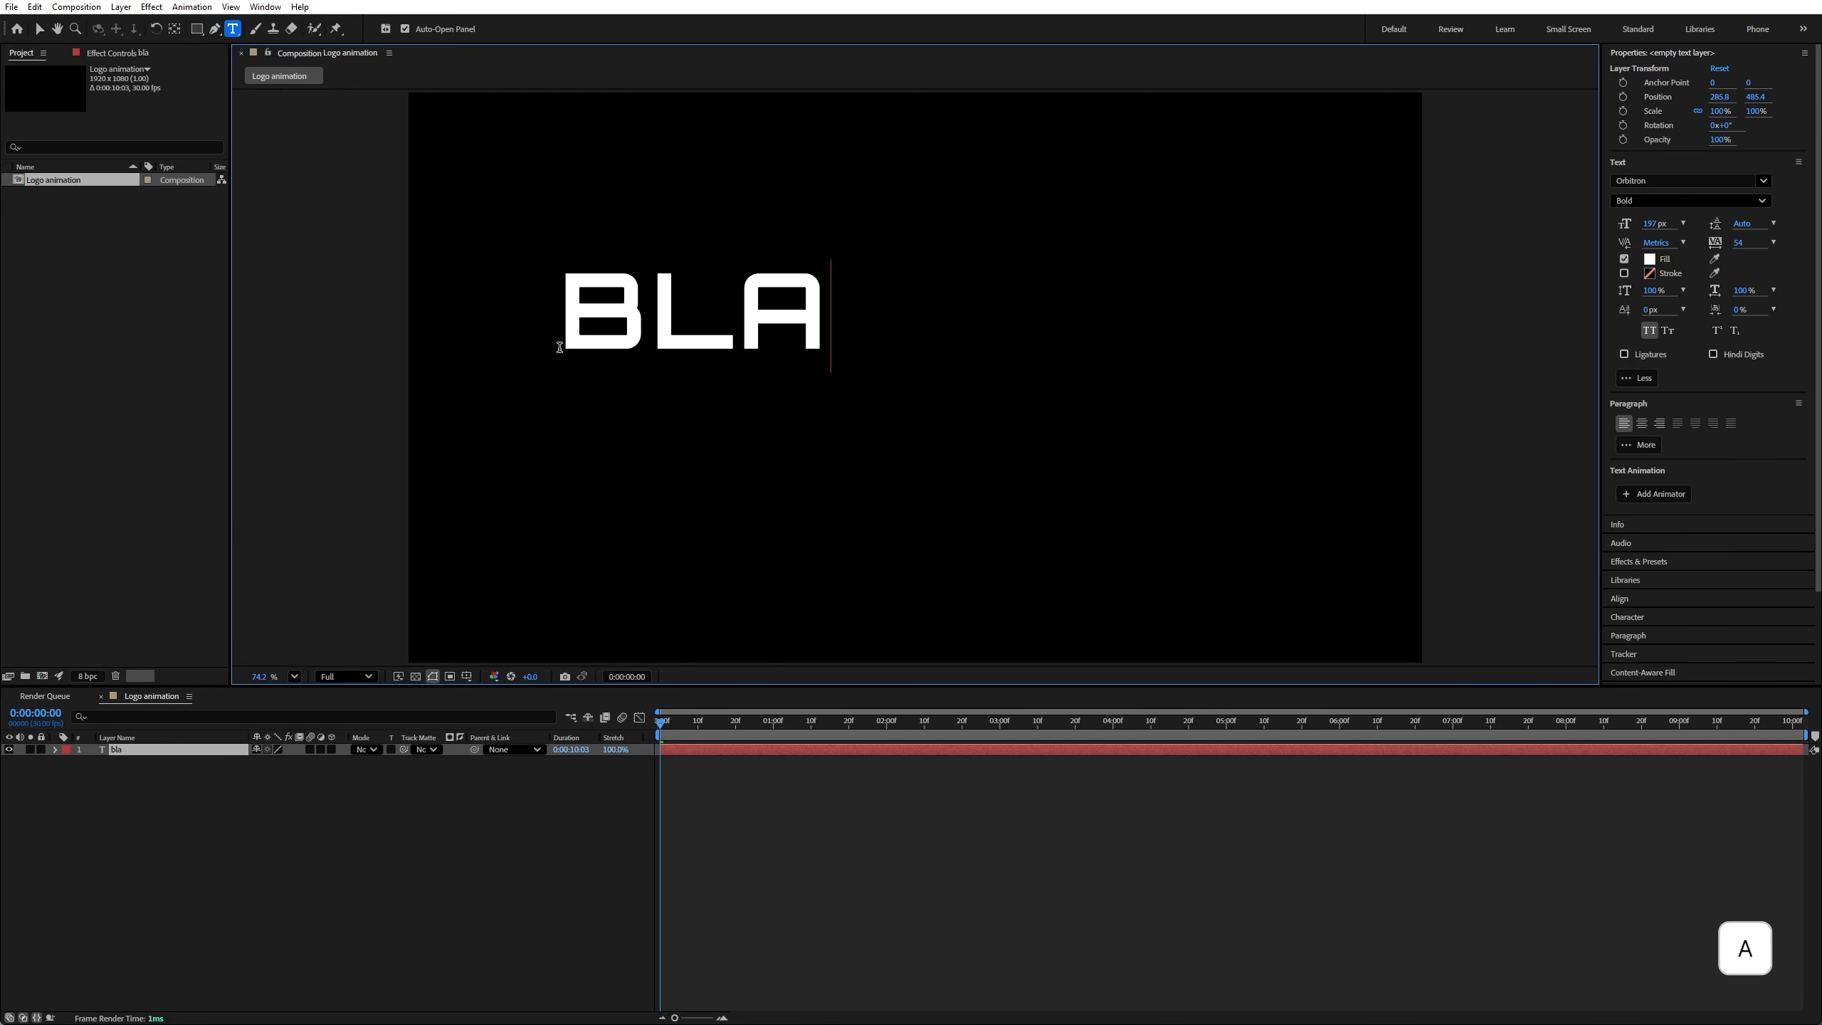
{"action": "left_click", "coordinate": [39, 28]}
{"action": "left_click_drag", "start_coordinate": [610, 310], "coordinate": [591, 345]}
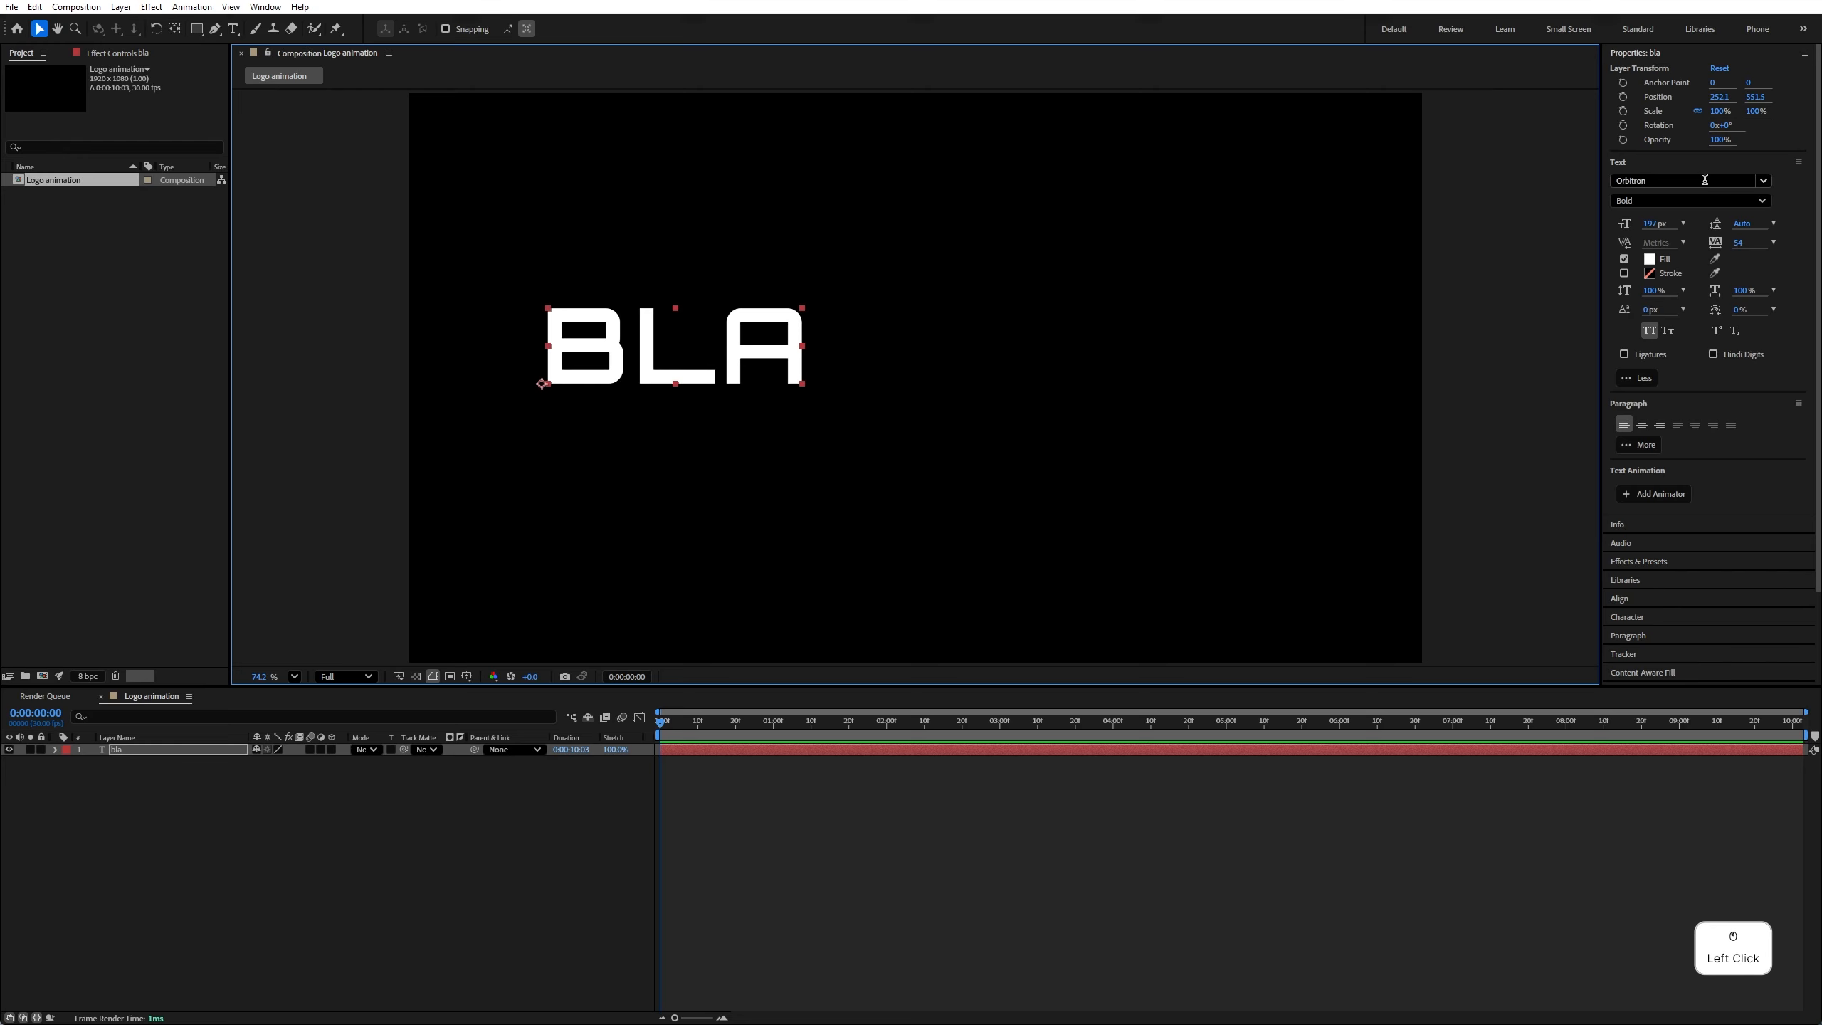
{"action": "left_click", "coordinate": [1703, 179]}
{"action": "left_click", "coordinate": [1115, 316]}
Duplicate the BLA text layer, place the copy directly after it, and change its text to "ZZ"
{"action": "left_click", "coordinate": [680, 361]}
{"action": "key", "text": "ctrl+d"}
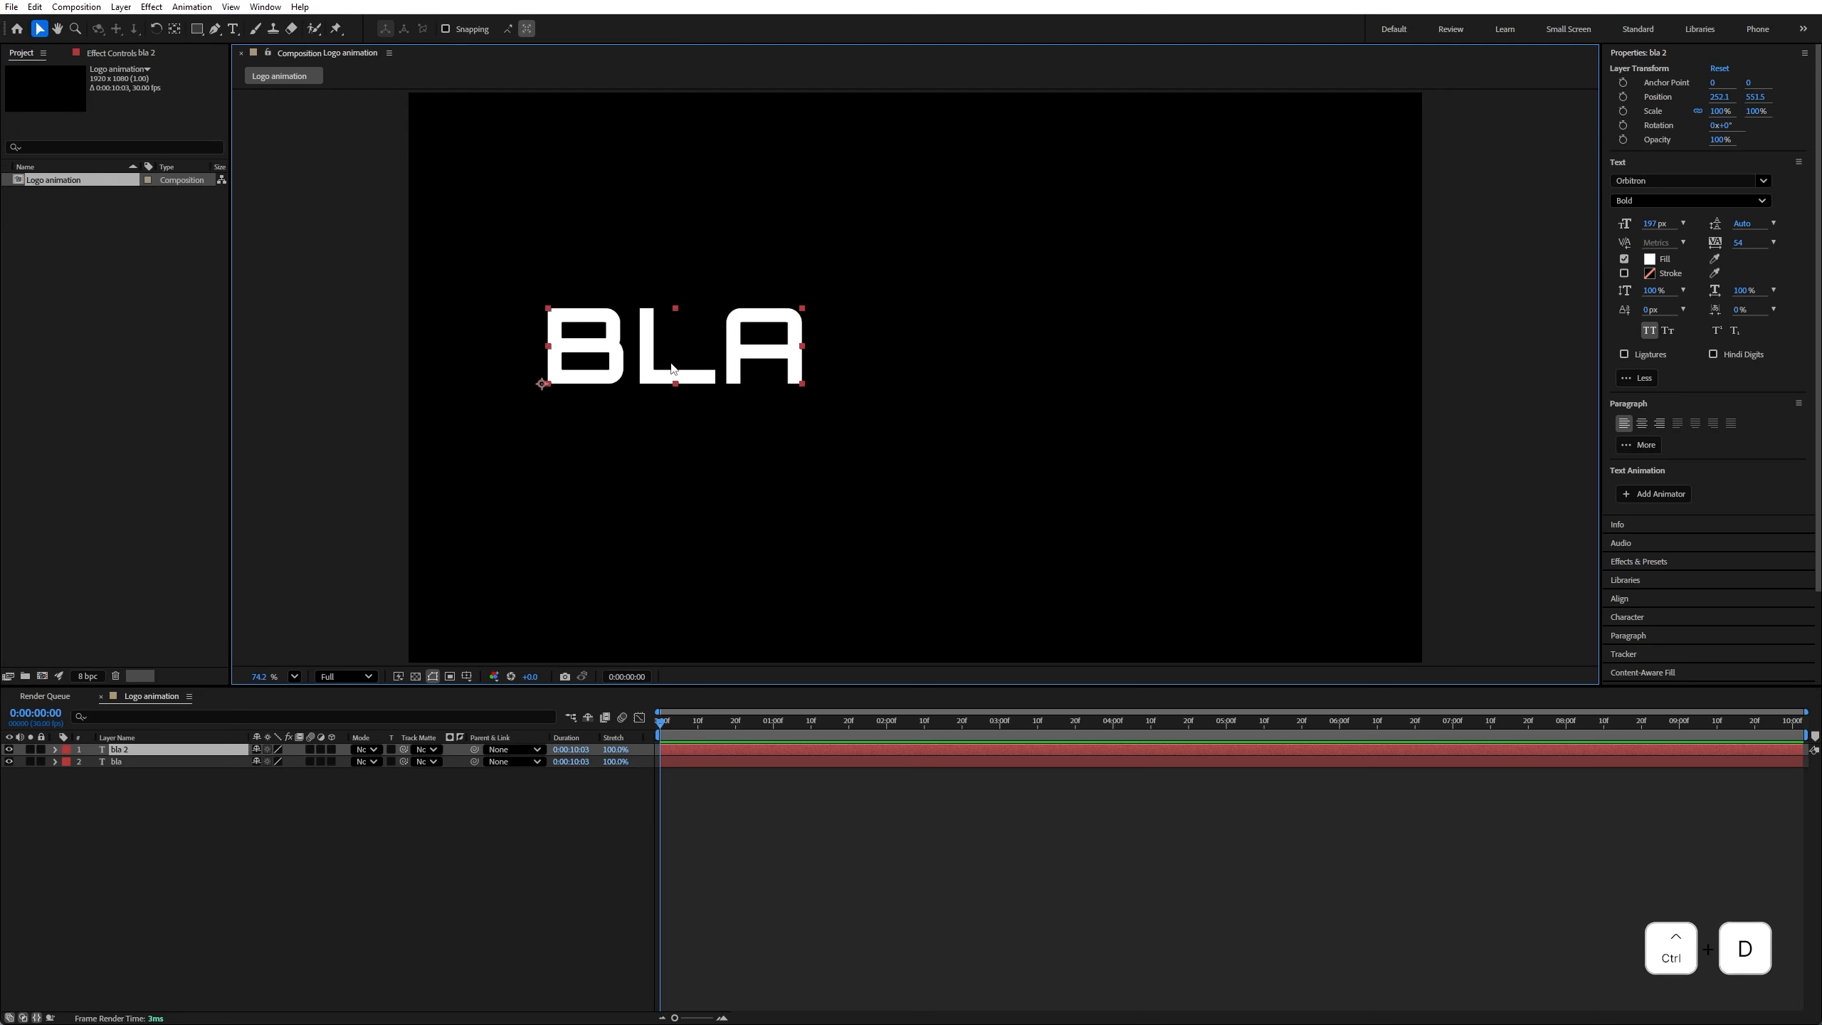
{"action": "left_click_drag", "start_coordinate": [680, 361], "coordinate": [945, 361]}
{"action": "double_click", "coordinate": [945, 361]}
{"action": "type", "text": "zz"}
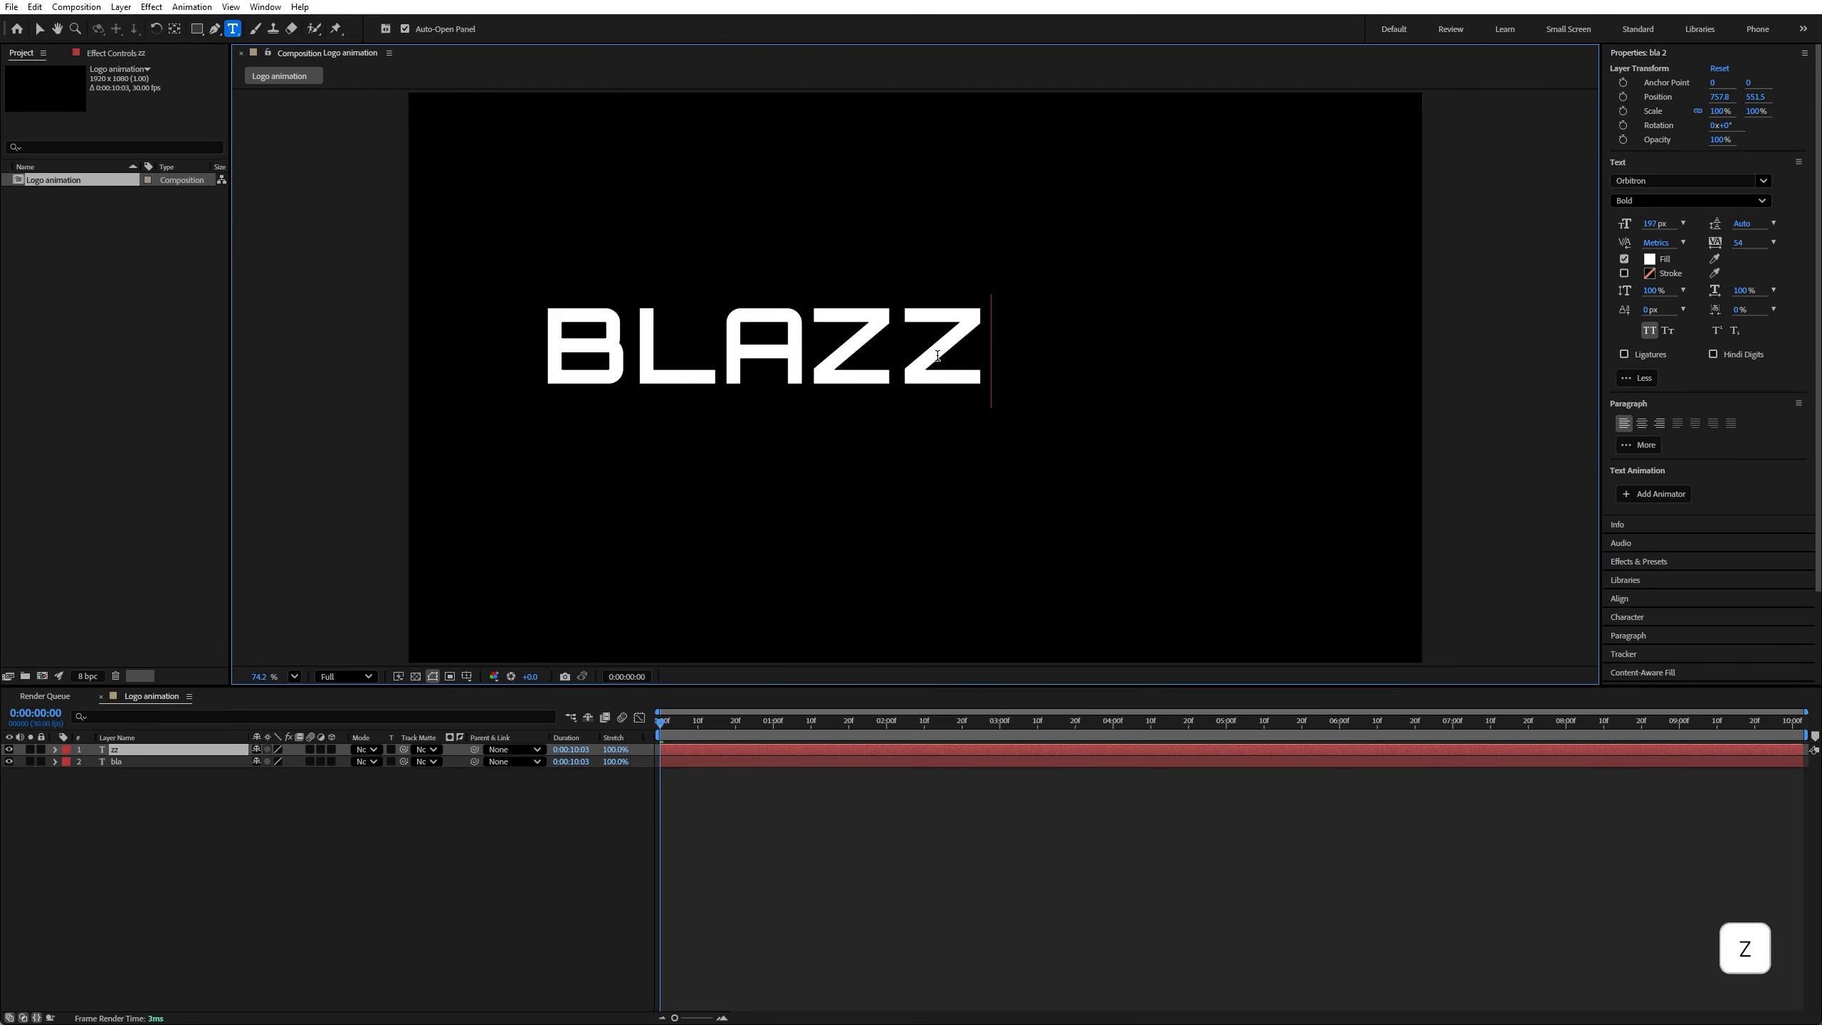
{"action": "left_click", "coordinate": [39, 29]}
{"action": "key", "text": "shift+s"}
{"action": "key", "text": "s"}
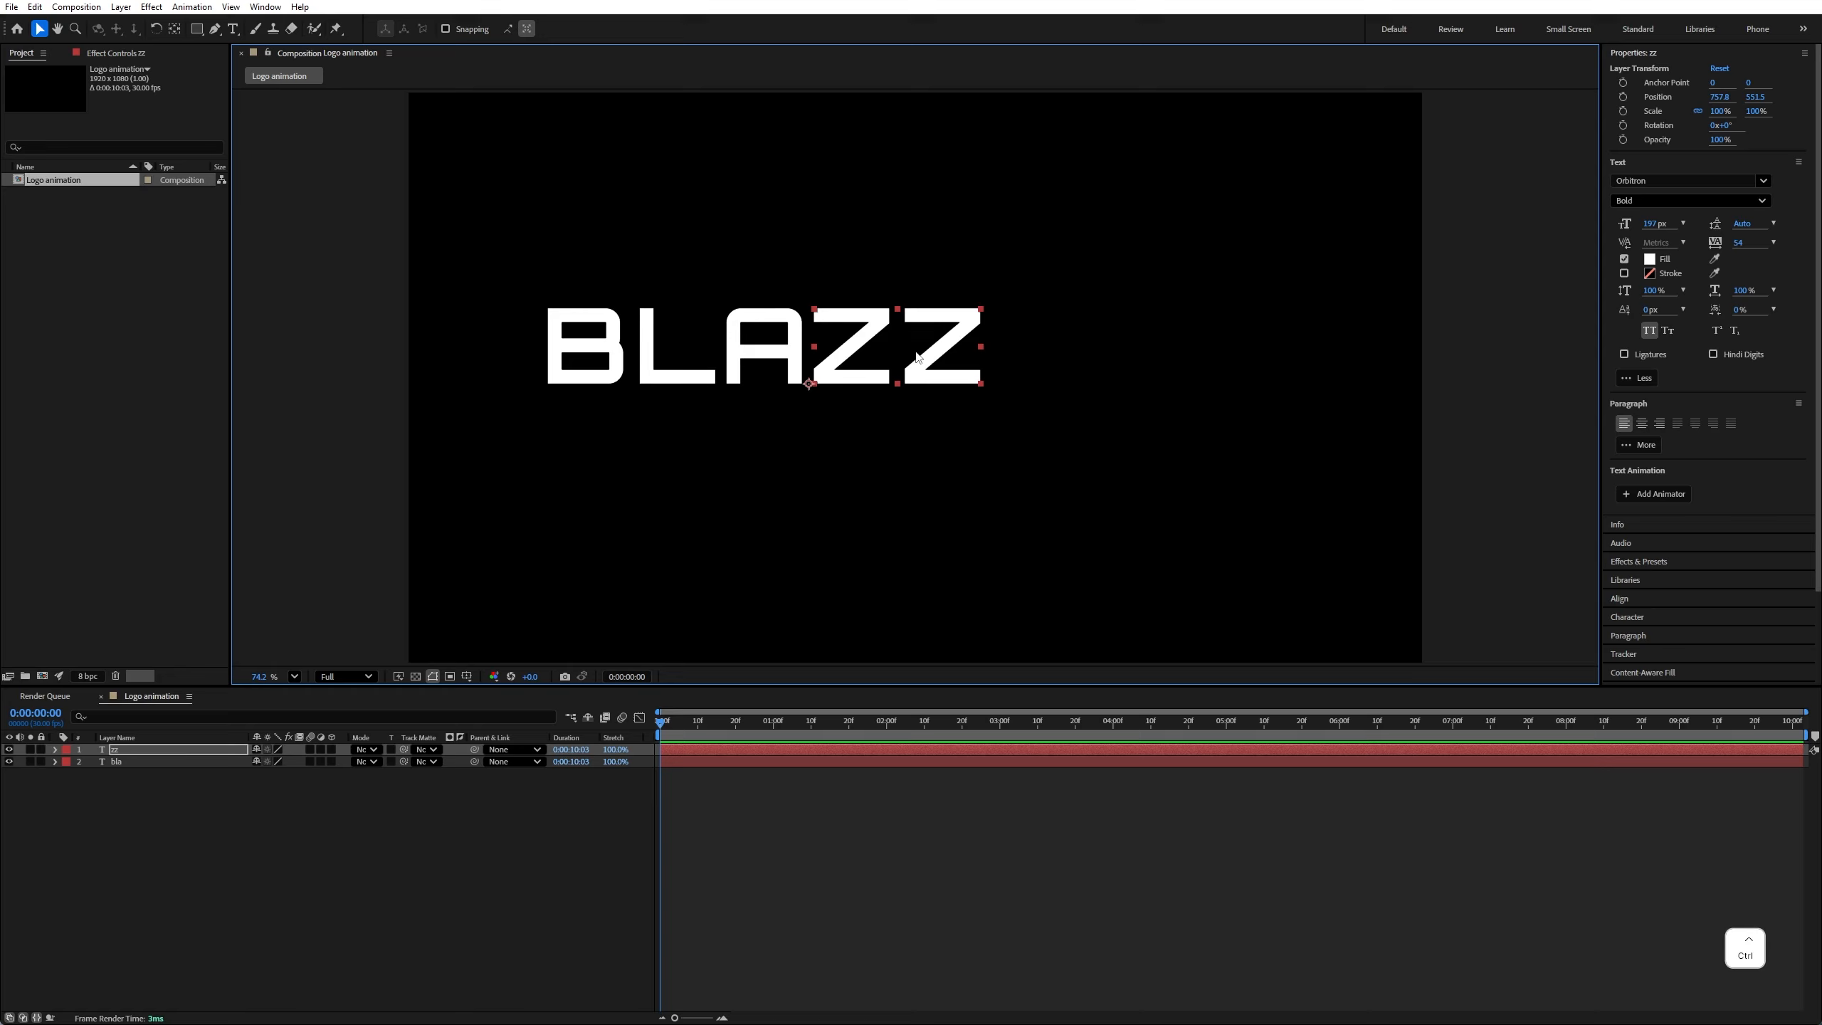
Duplicate the ZZ text layer, place the copy after it, and change its text to "ERS"
{"action": "key", "text": "ctrl+d"}
{"action": "left_click_drag", "start_coordinate": [916, 358], "coordinate": [1105, 352]}
{"action": "double_click", "coordinate": [1104, 350]}
{"action": "type", "text": "er"}
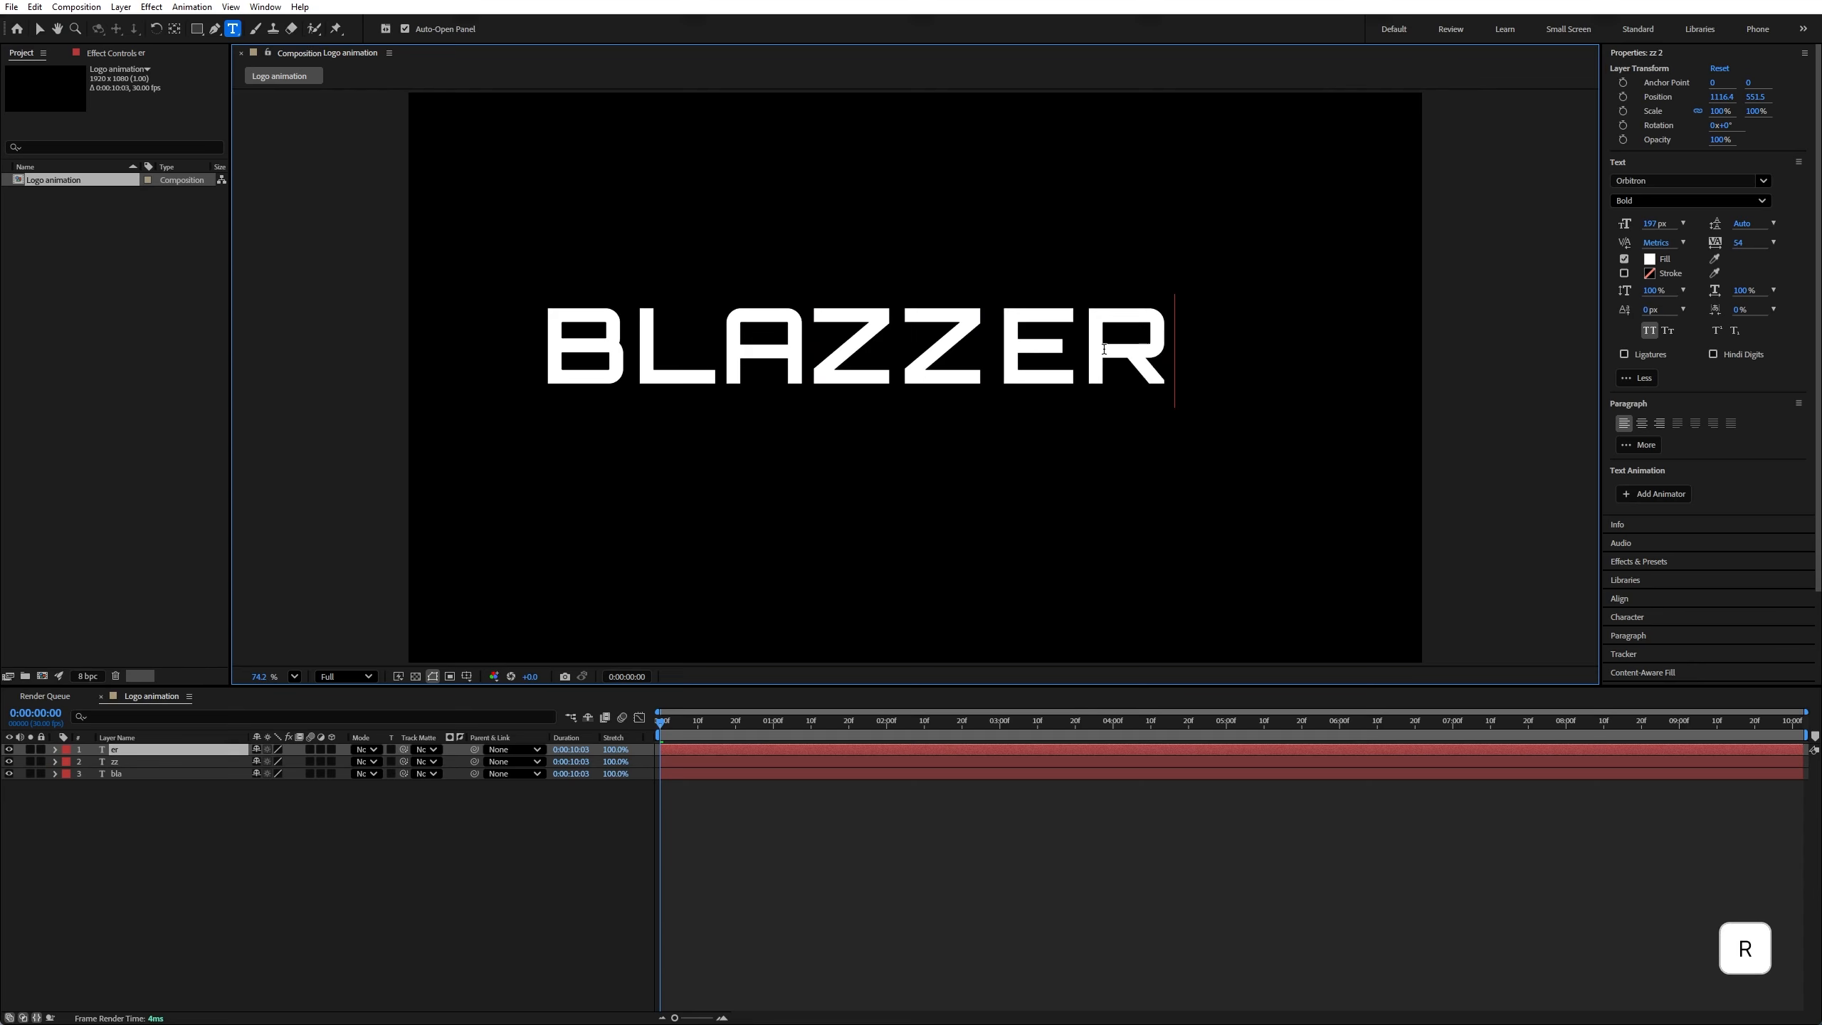
{"action": "type", "text": "s"}
{"action": "left_click", "coordinate": [39, 28]}
Shift the three text pieces slightly down and adjust their spacing so they read as one evenly spaced word
{"action": "left_click_drag", "start_coordinate": [334, 350], "coordinate": [1127, 378]}
{"action": "mouse_move", "coordinate": [1128, 378]}
{"action": "left_mouse_down"}
{"action": "mouse_move", "coordinate": [1130, 415]}
{"action": "mouse_move", "coordinate": [1127, 396]}
{"action": "left_mouse_up"}
{"action": "left_click", "coordinate": [990, 467]}
{"action": "left_click_drag", "start_coordinate": [933, 380], "coordinate": [938, 380]}
{"action": "left_click", "coordinate": [908, 471]}
{"action": "left_click", "coordinate": [860, 384]}
{"action": "left_click_drag", "start_coordinate": [498, 251], "coordinate": [1327, 457]}
{"action": "left_click", "coordinate": [1190, 479]}
Set the fill color of the ZZ text to golden yellow, hex E5B624
{"action": "left_click", "coordinate": [932, 372]}
{"action": "left_click", "coordinate": [1649, 258]}
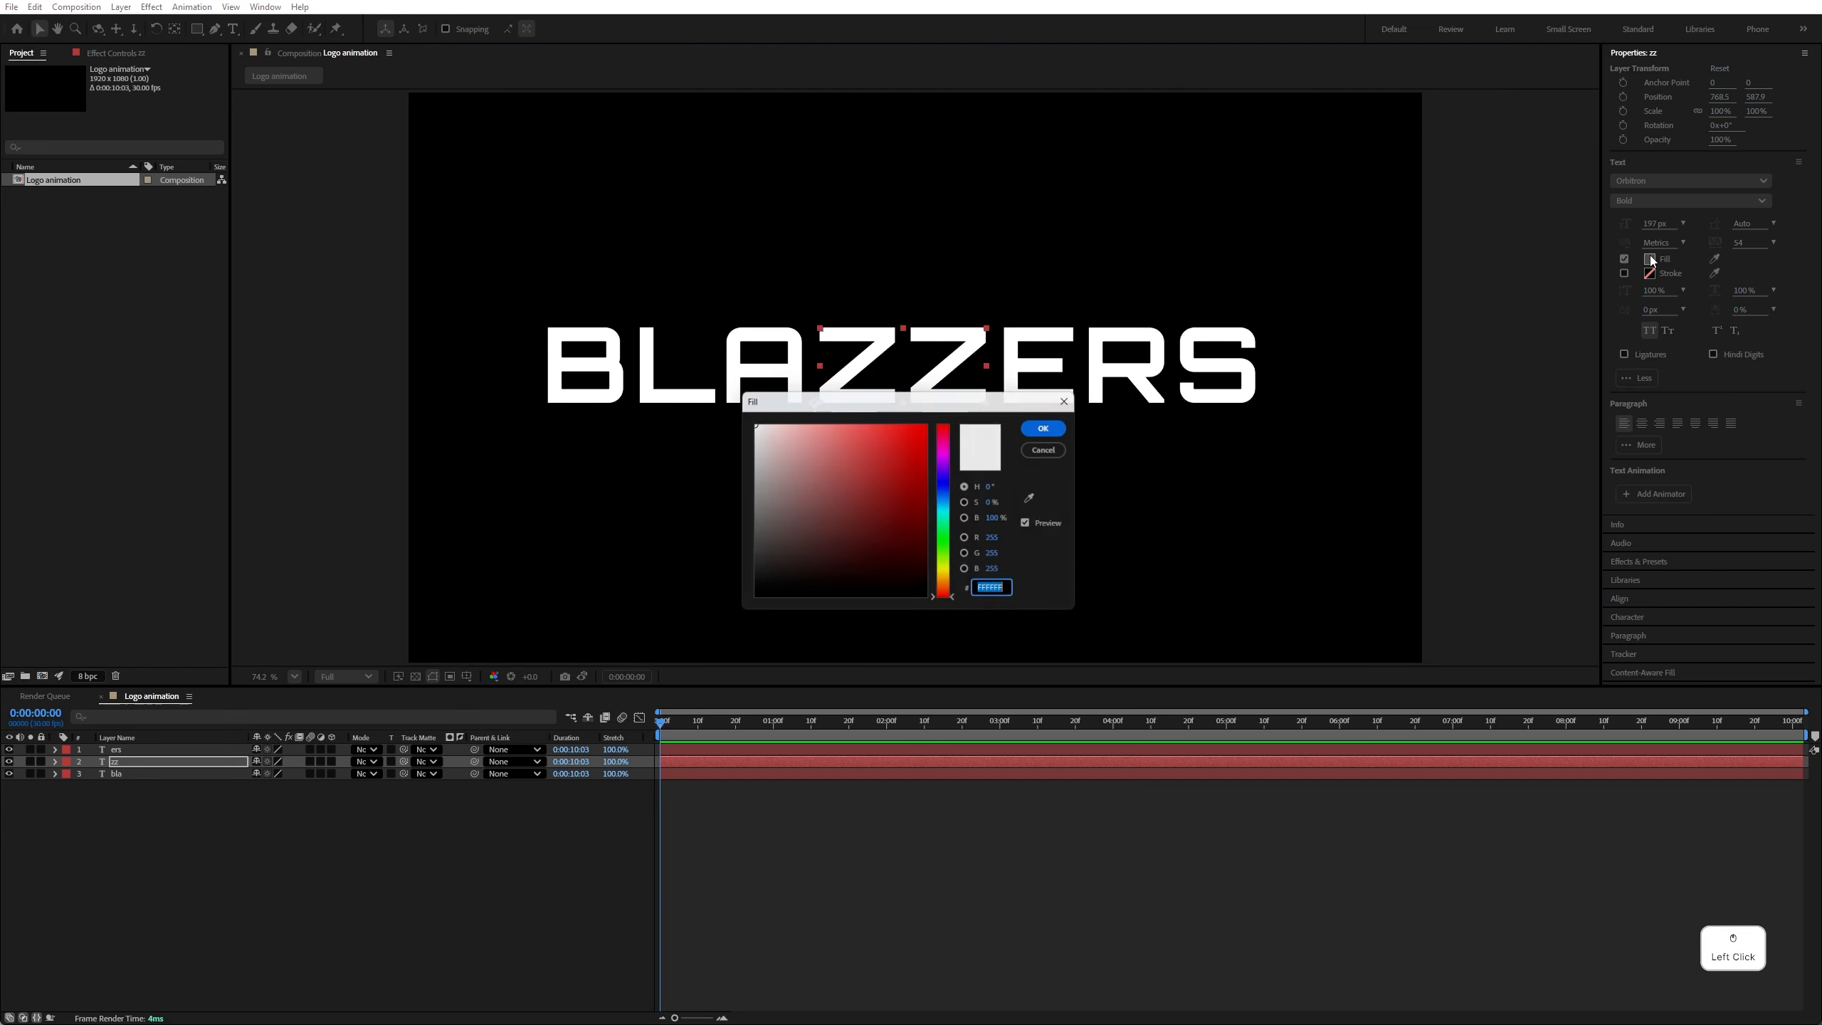
{"action": "left_click", "coordinate": [995, 592]}
{"action": "key", "text": "ctrl+a"}
{"action": "key", "text": "ctrl+v"}
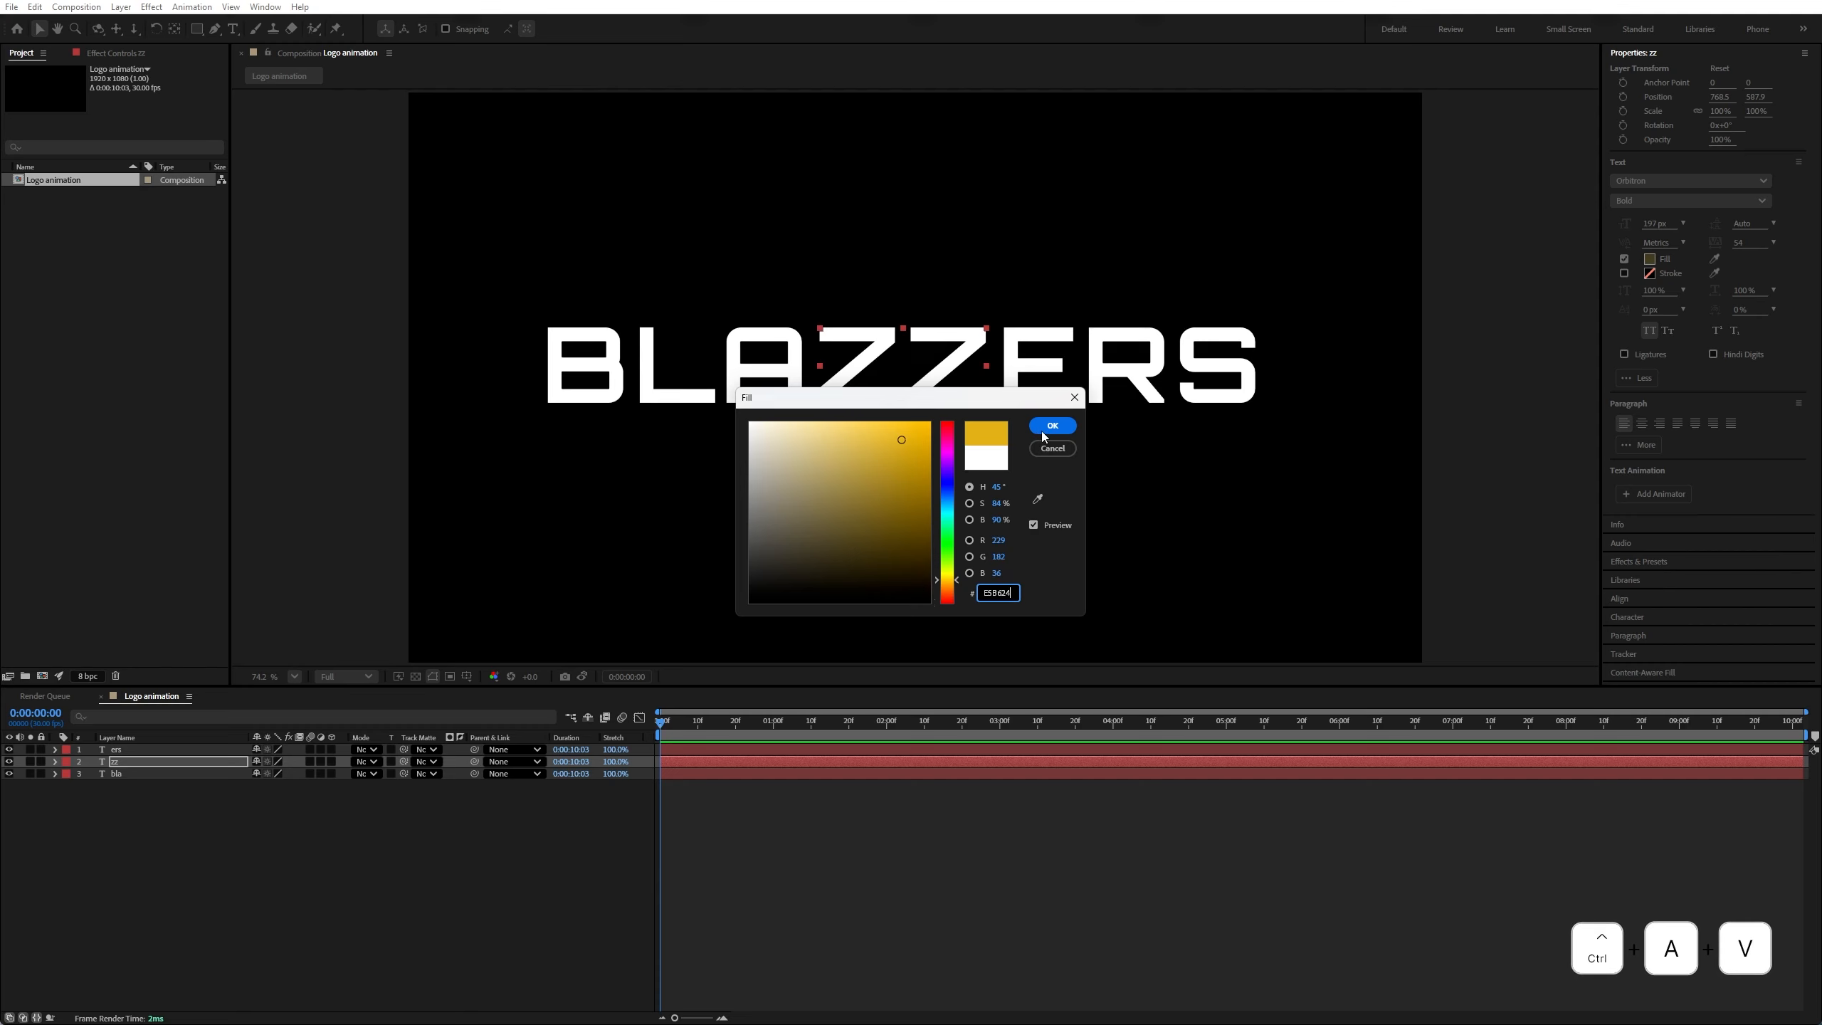
{"action": "left_click", "coordinate": [1052, 425]}
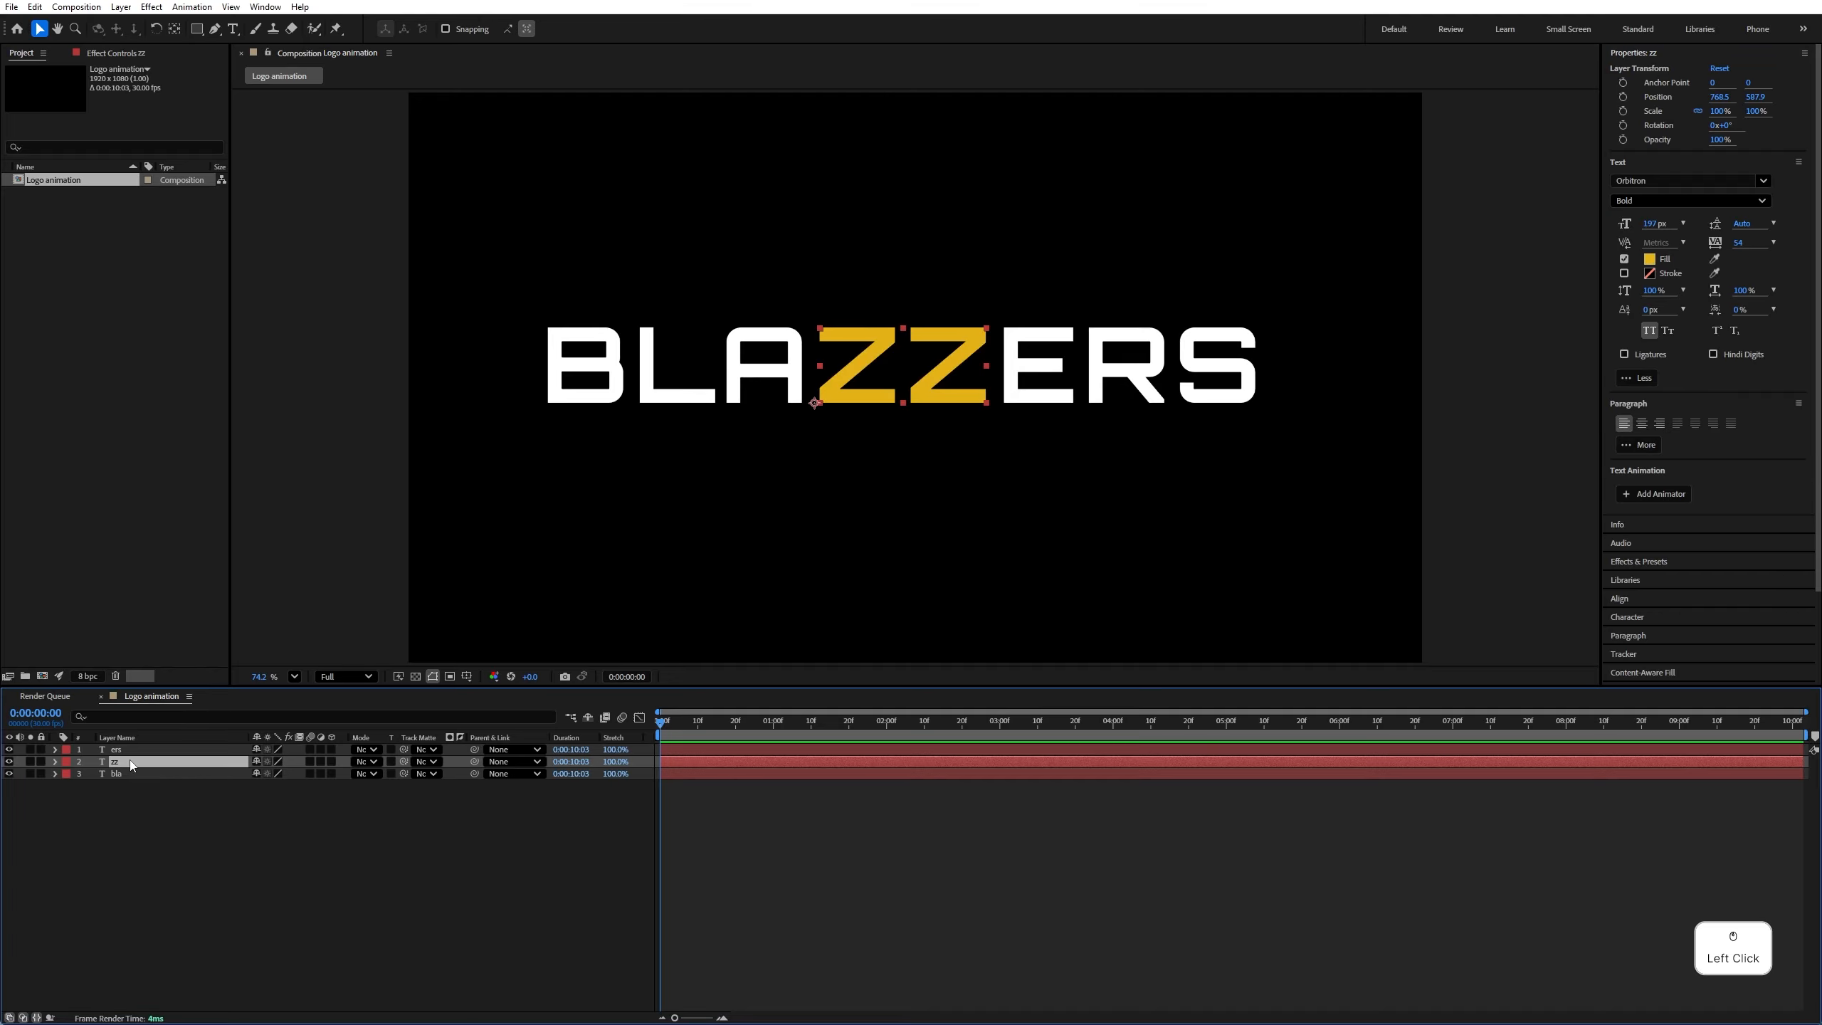
Move the ZZ layer to the top of the stack and identify it with the name "Main" and a Yellow label
{"action": "left_click_drag", "start_coordinate": [141, 762], "coordinate": [164, 749]}
{"action": "right_click", "coordinate": [164, 748]}
{"action": "left_click", "coordinate": [186, 708]}
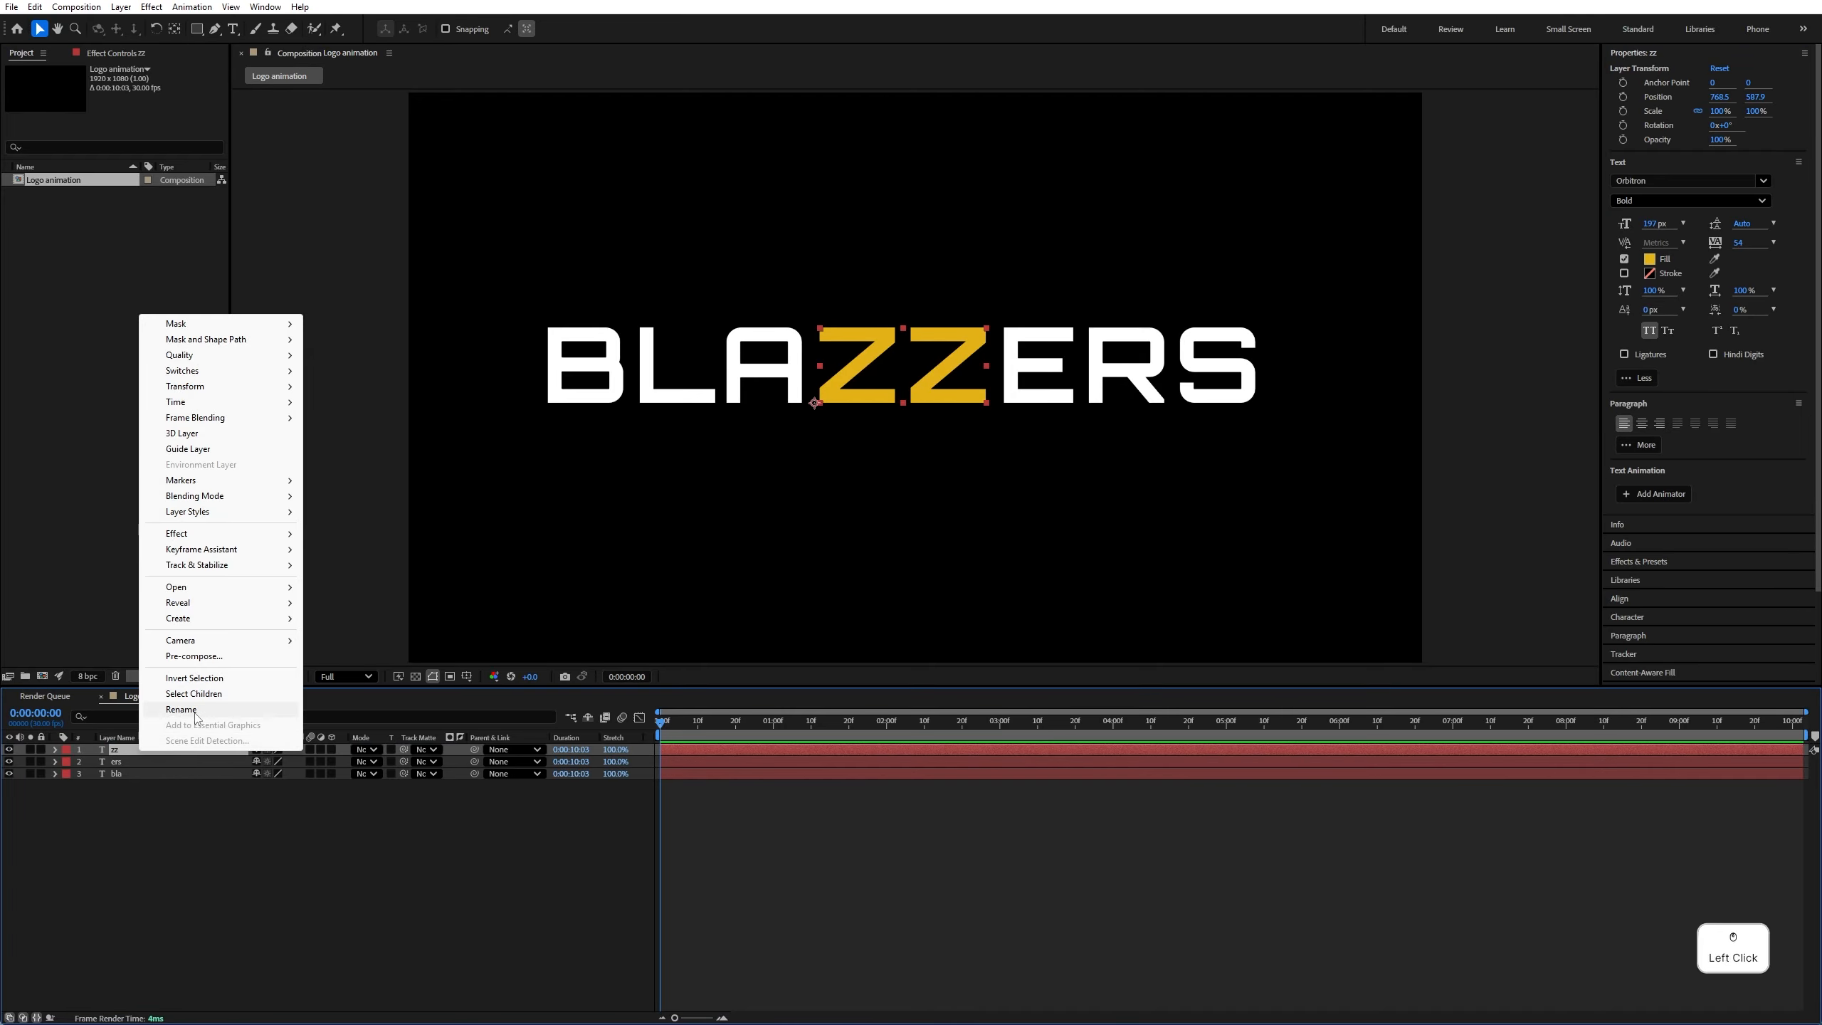
{"action": "type", "text": "Main"}
{"action": "key", "text": "Return"}
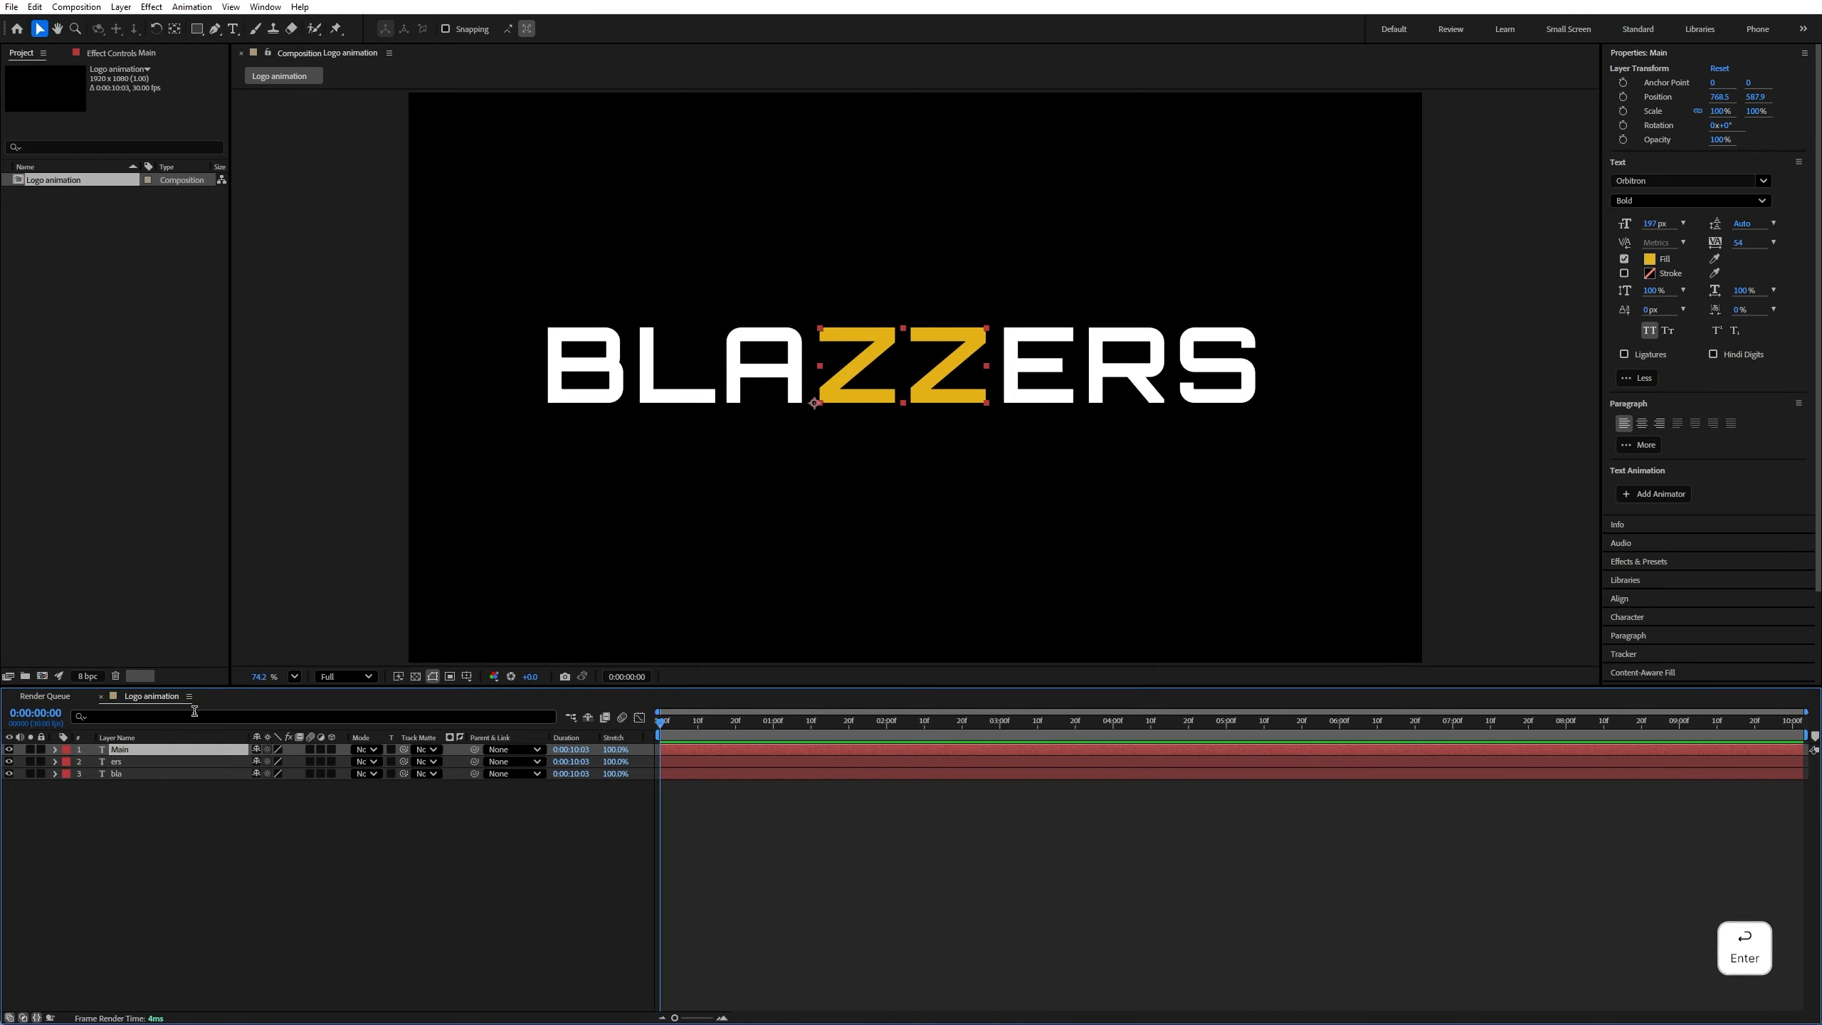
{"action": "left_click", "coordinate": [66, 751]}
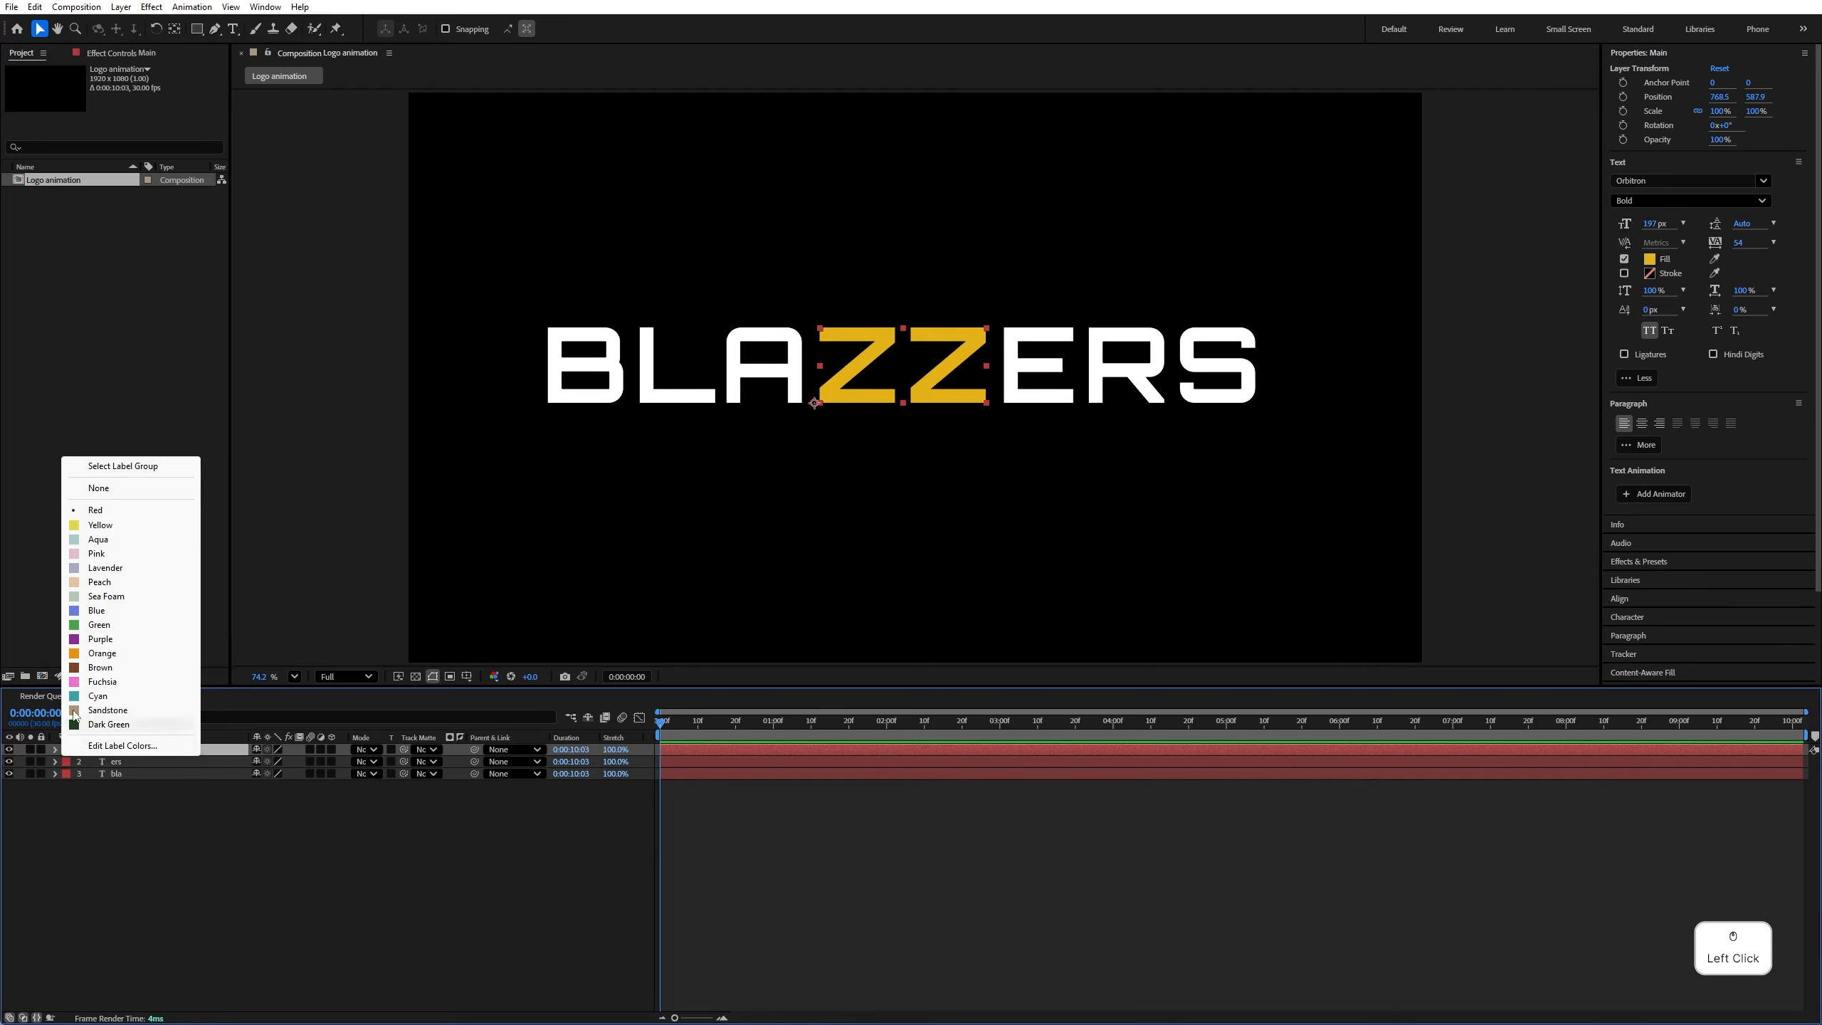
{"action": "left_click", "coordinate": [118, 526]}
Duplicate the Main layer and rename the copy "outline glow"
{"action": "key", "text": "ctrl+d"}
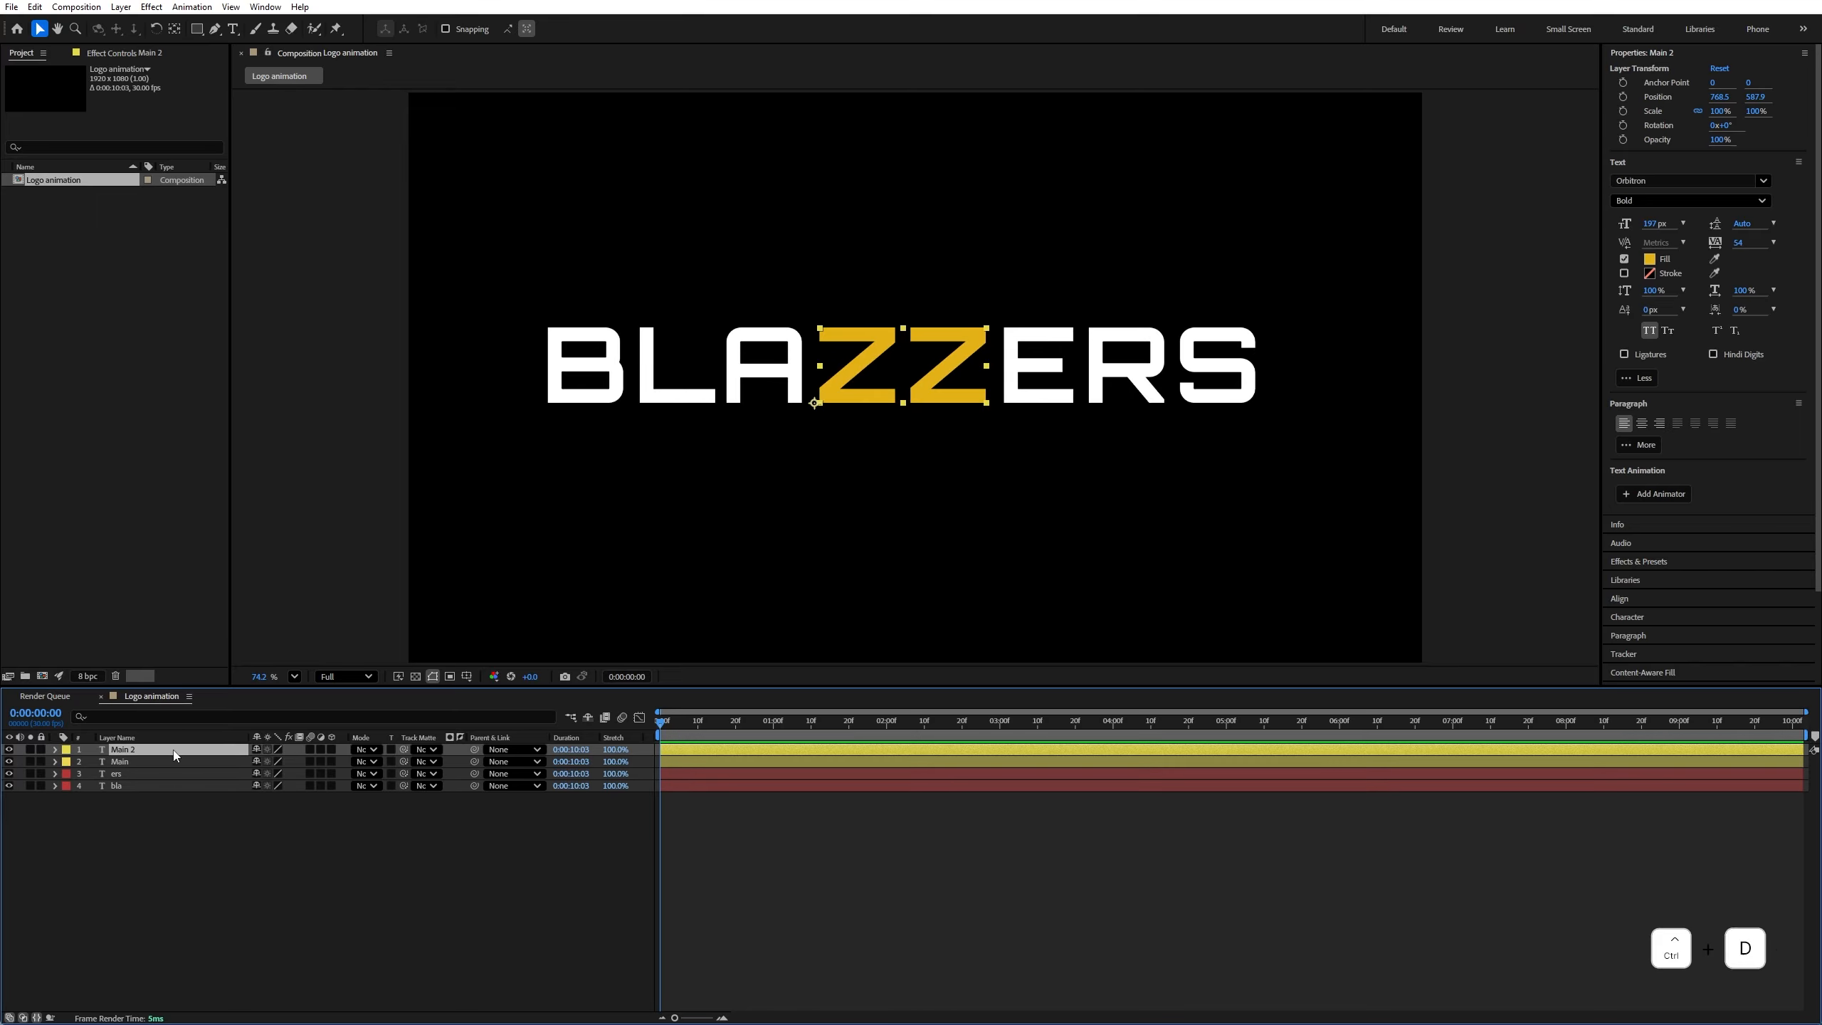
{"action": "right_click", "coordinate": [176, 748]}
{"action": "left_click", "coordinate": [211, 709]}
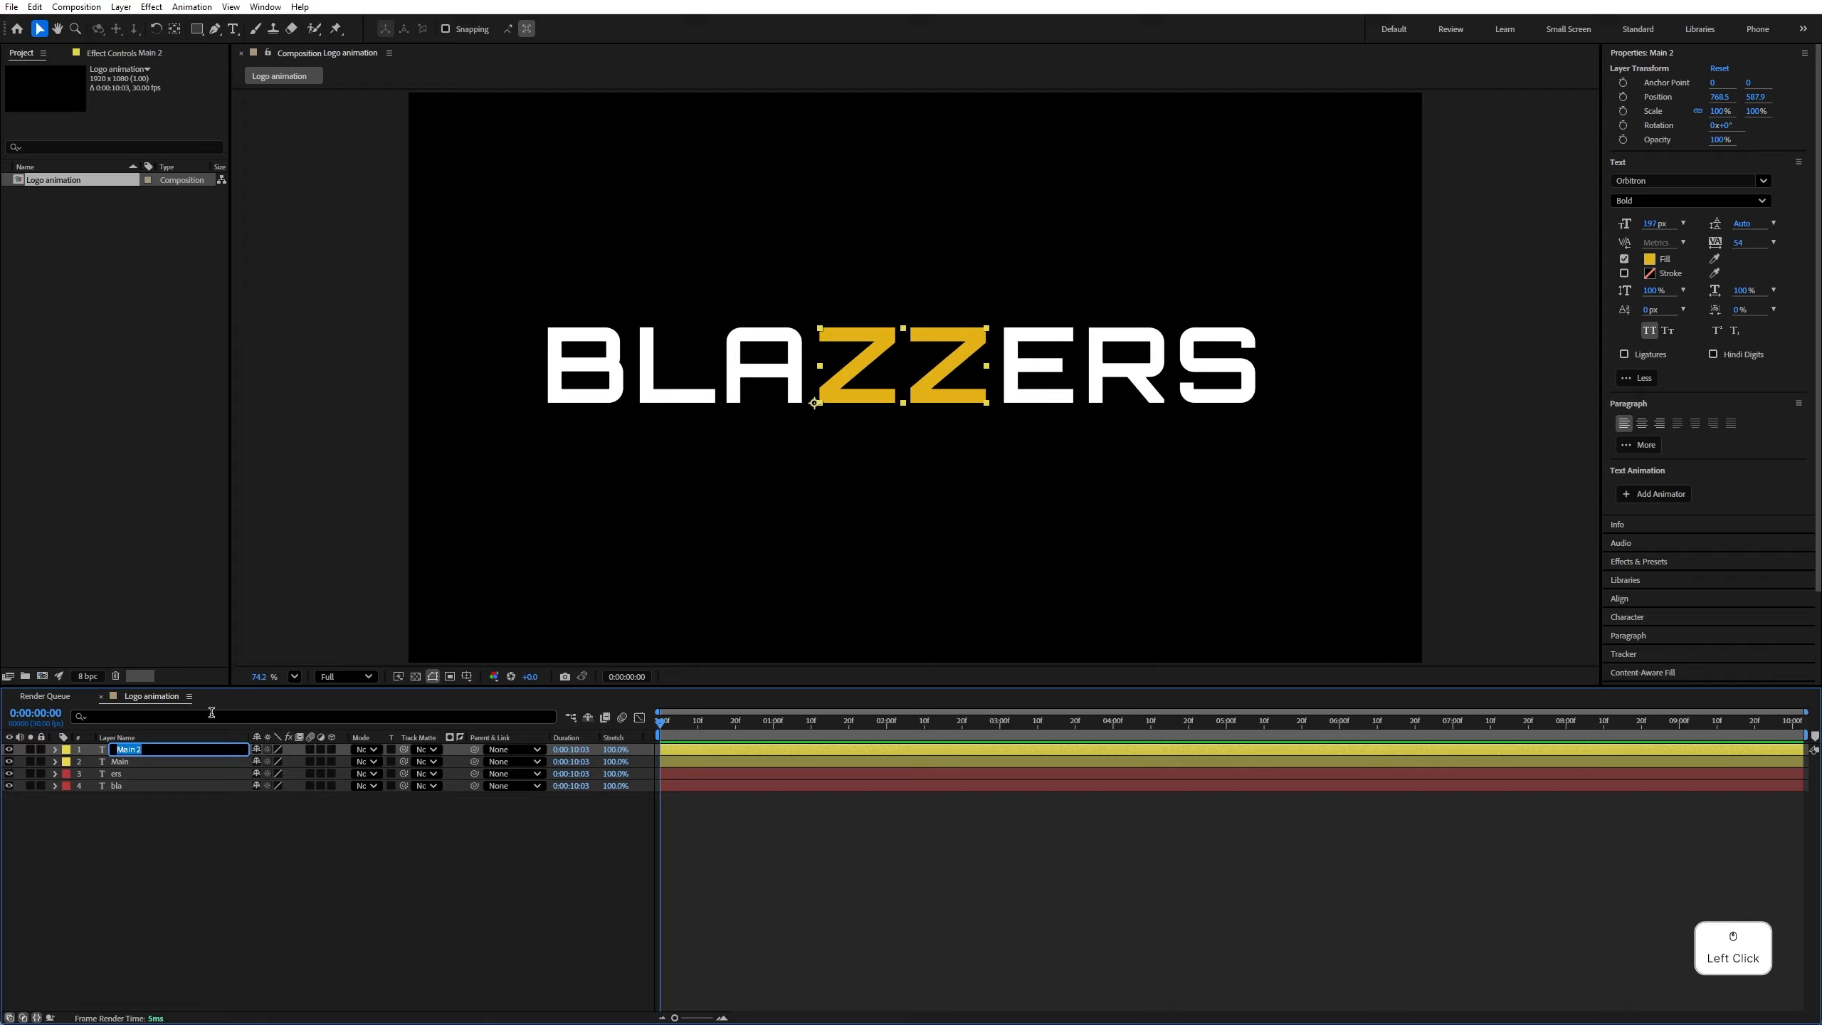
{"action": "type", "text": "outline gl"}
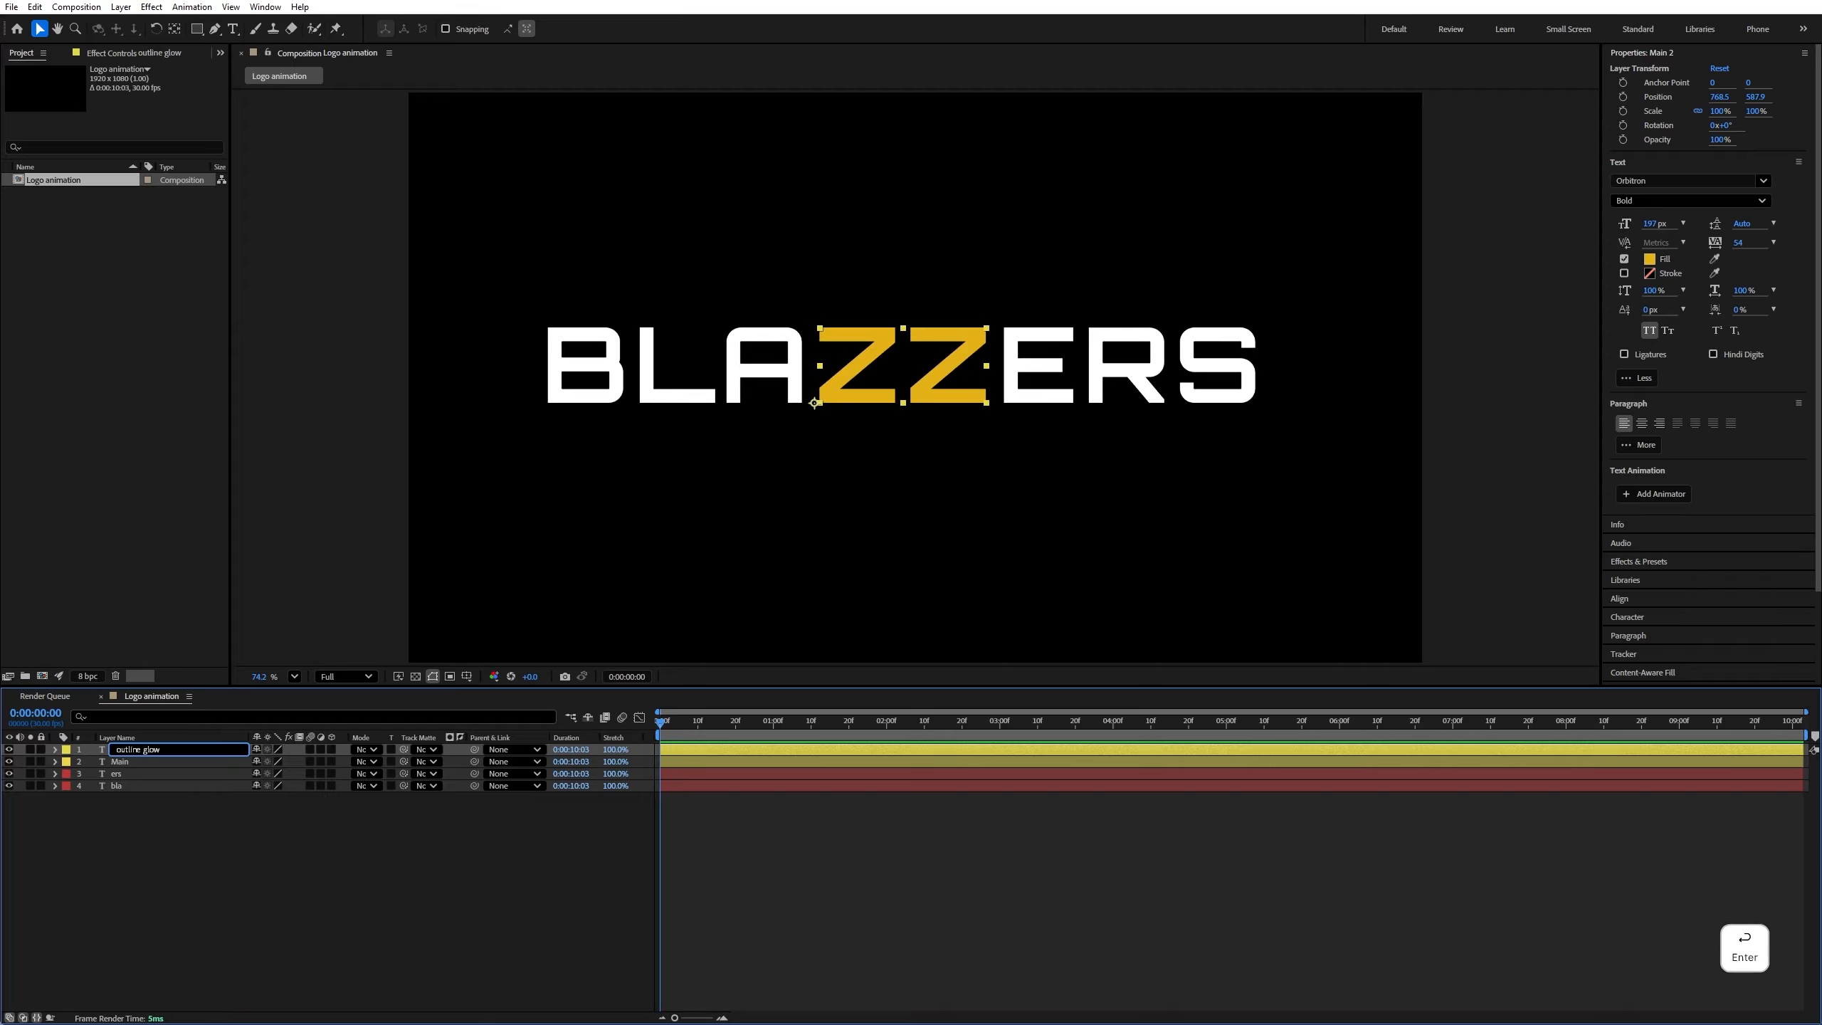
{"action": "type", "text": "ow"}
{"action": "key", "text": "Return"}
Turn off the outline glow text's fill and give it a 3 px stroke in color FECC6D
{"action": "left_click", "coordinate": [1805, 260]}
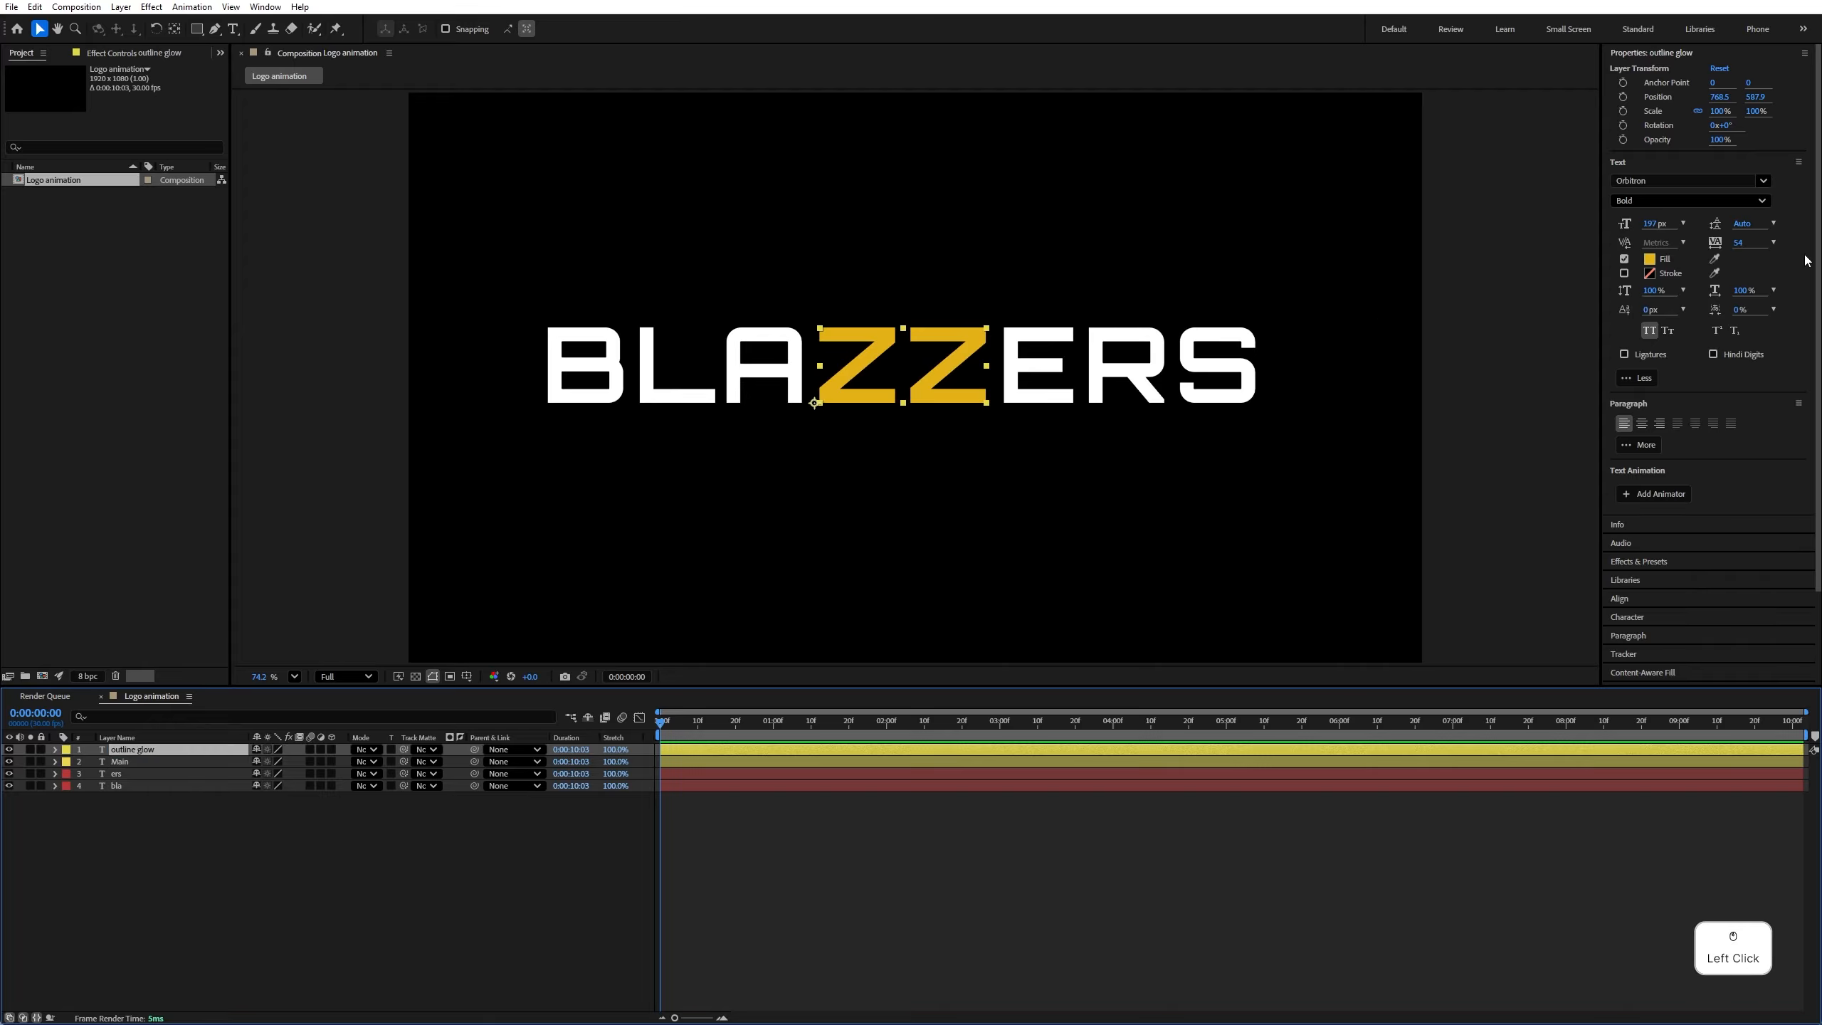
{"action": "left_click", "coordinate": [1624, 259]}
{"action": "left_click", "coordinate": [1624, 273]}
{"action": "left_click", "coordinate": [1649, 273]}
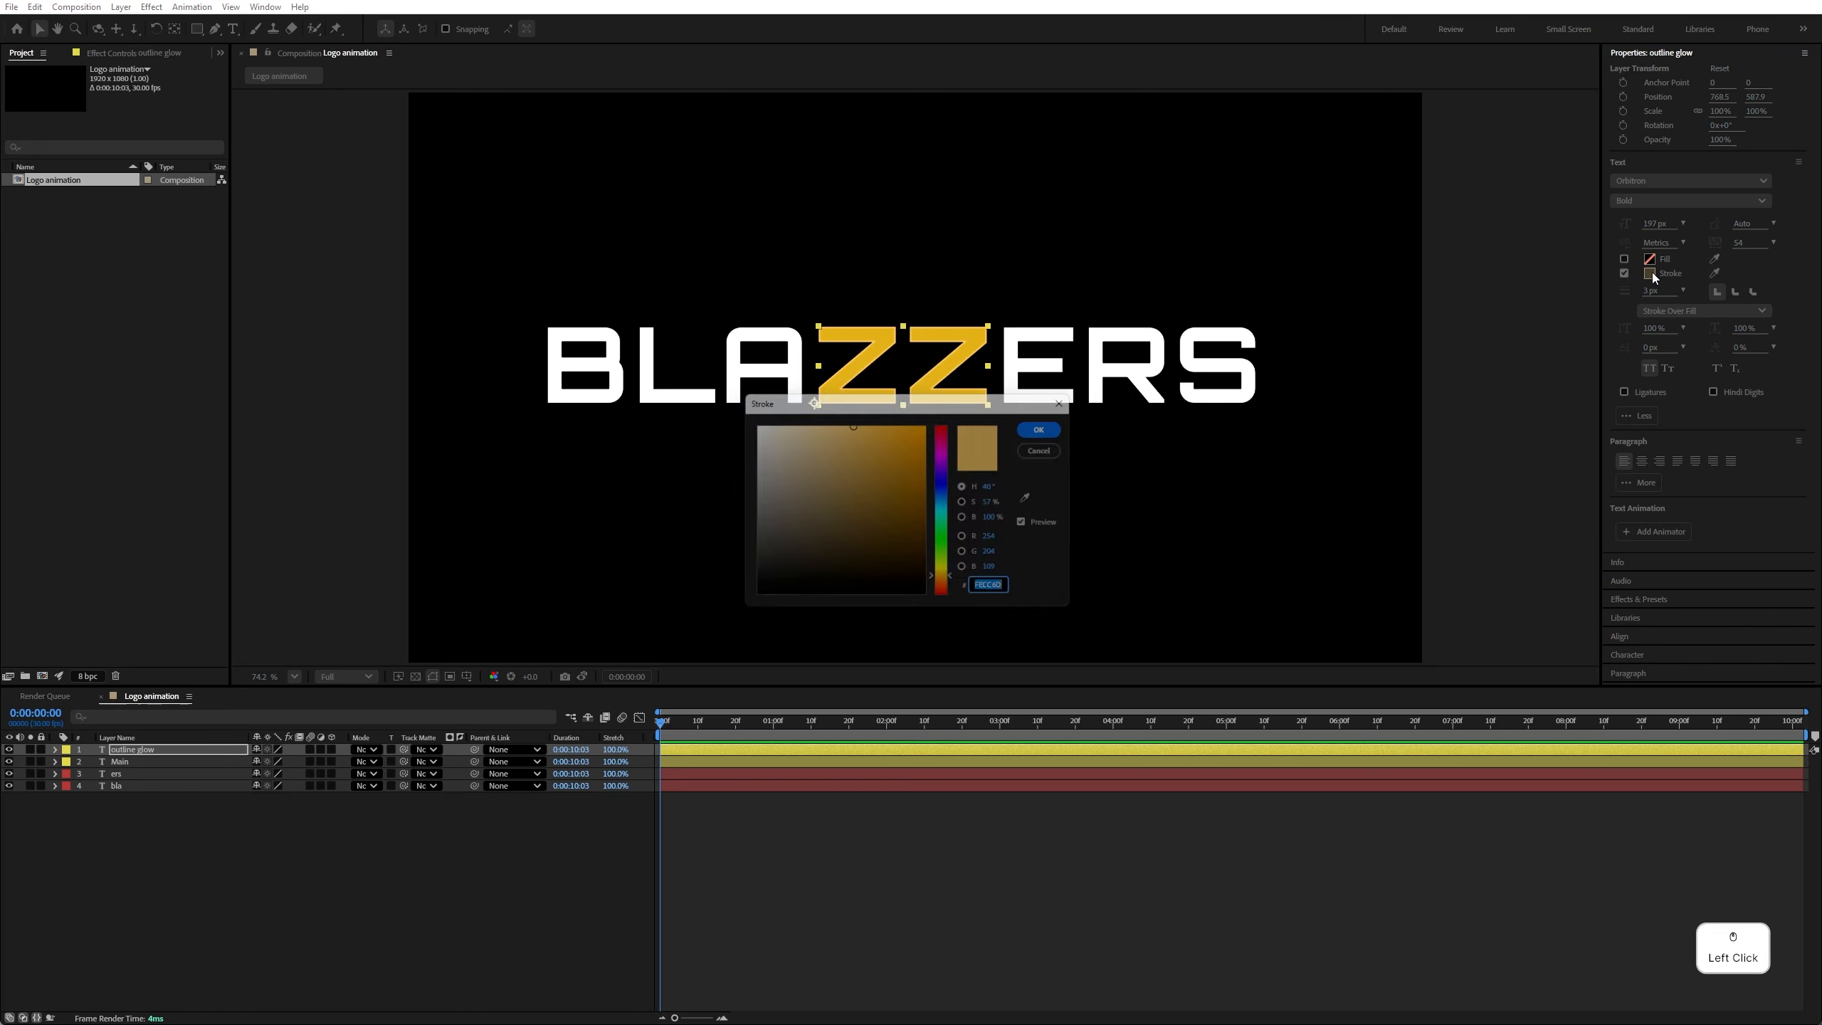
{"action": "key", "text": "ctrl+v"}
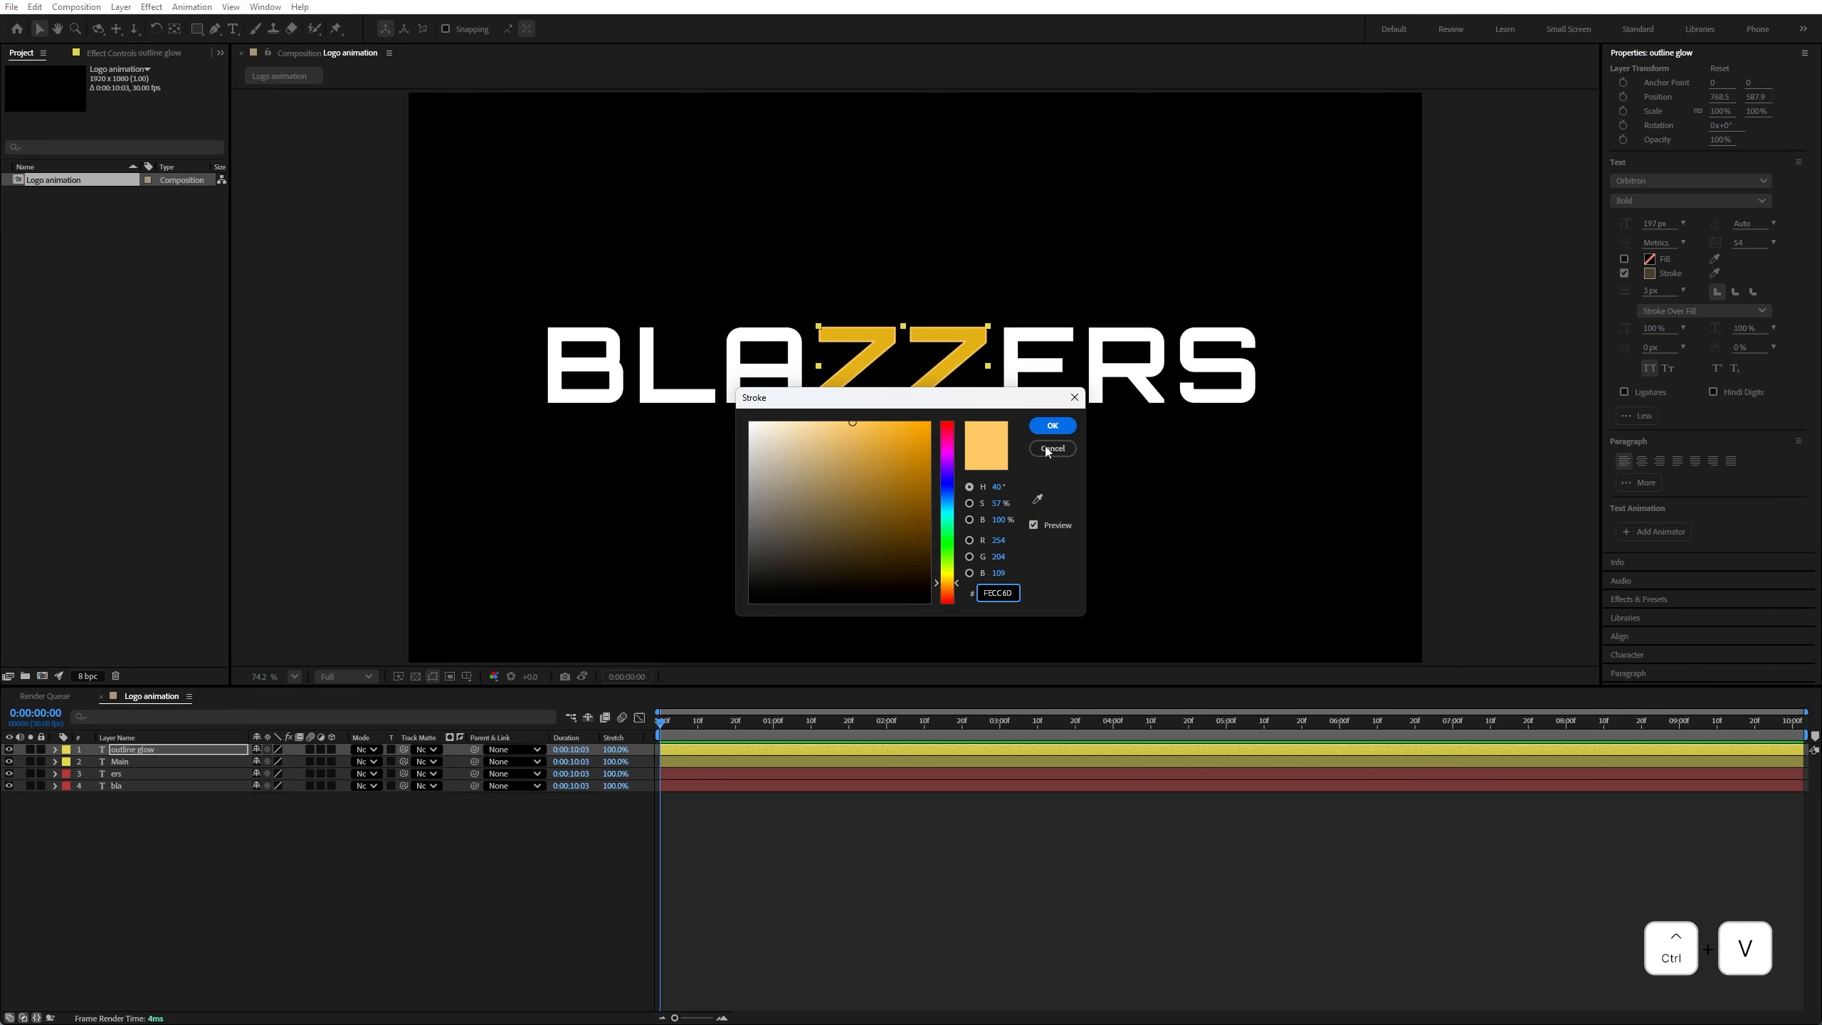
{"action": "left_click", "coordinate": [1052, 425]}
{"action": "left_click", "coordinate": [1645, 291]}
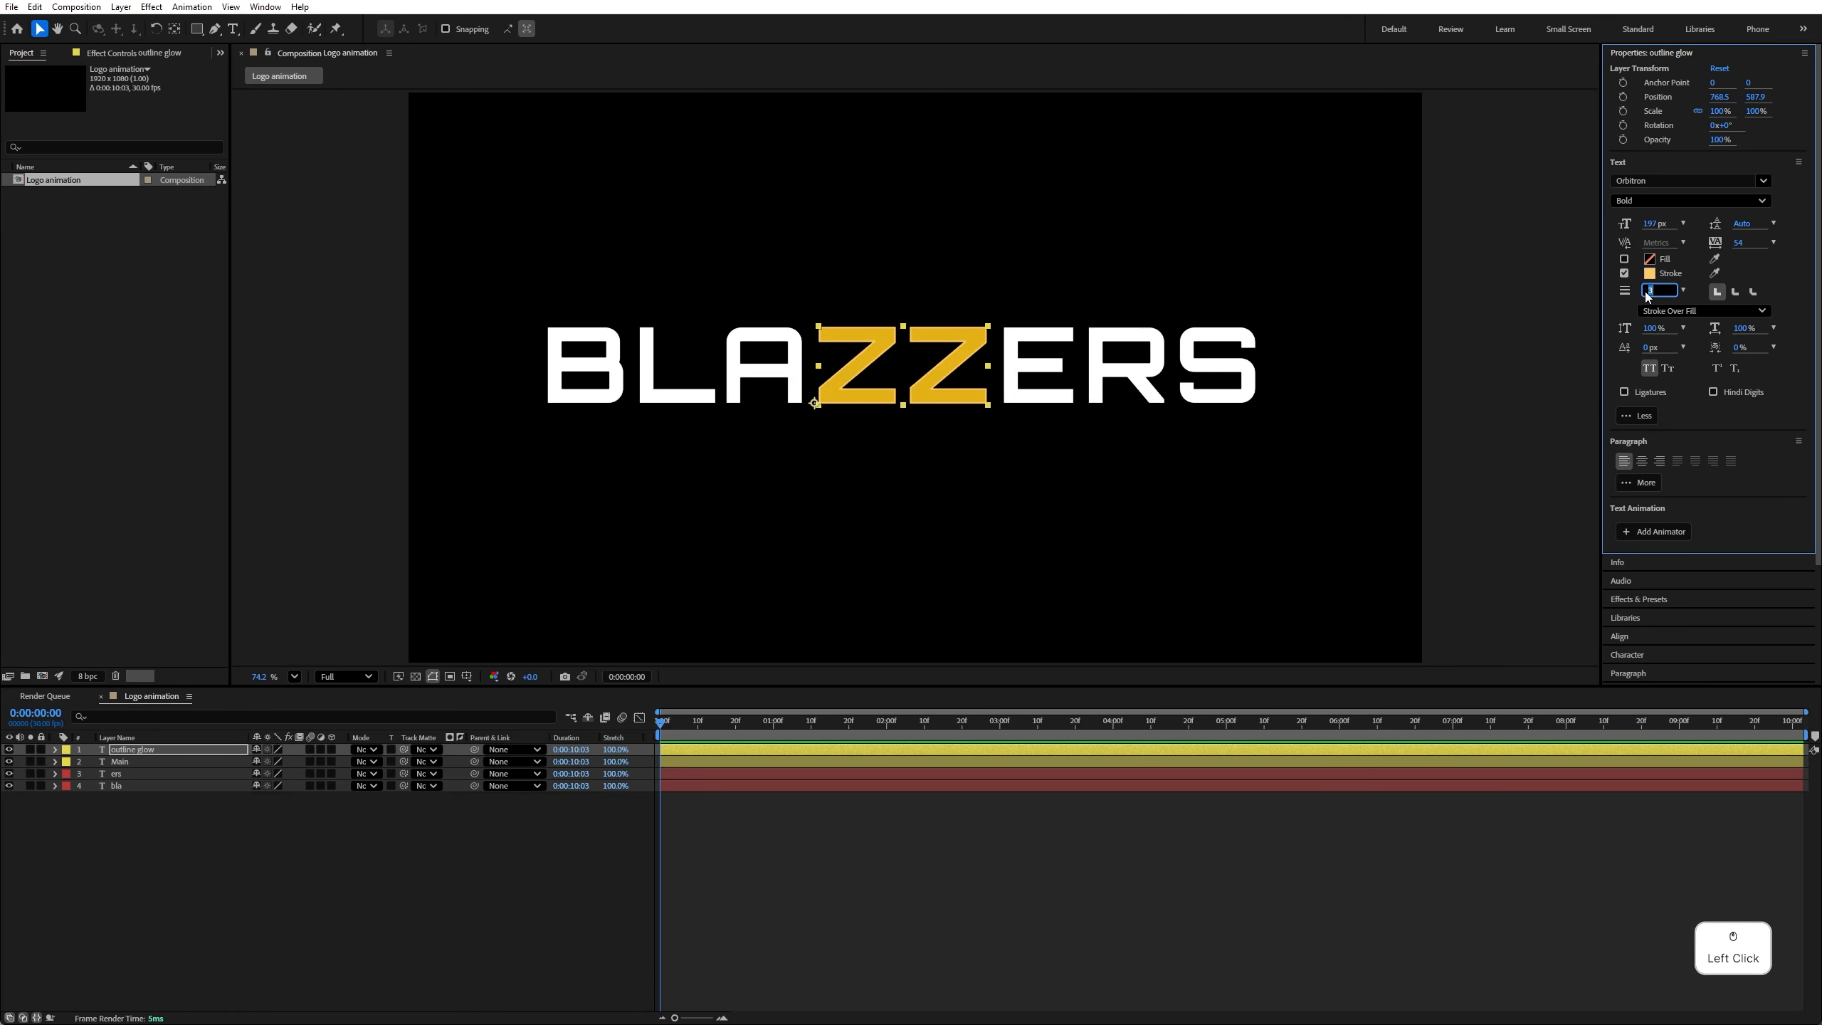
{"action": "key", "text": "Return"}
Keyframe the Main layer's opacity from 0% at 0:00:00:20 to 100% at 0:00:01:00
{"action": "left_click", "coordinate": [770, 721]}
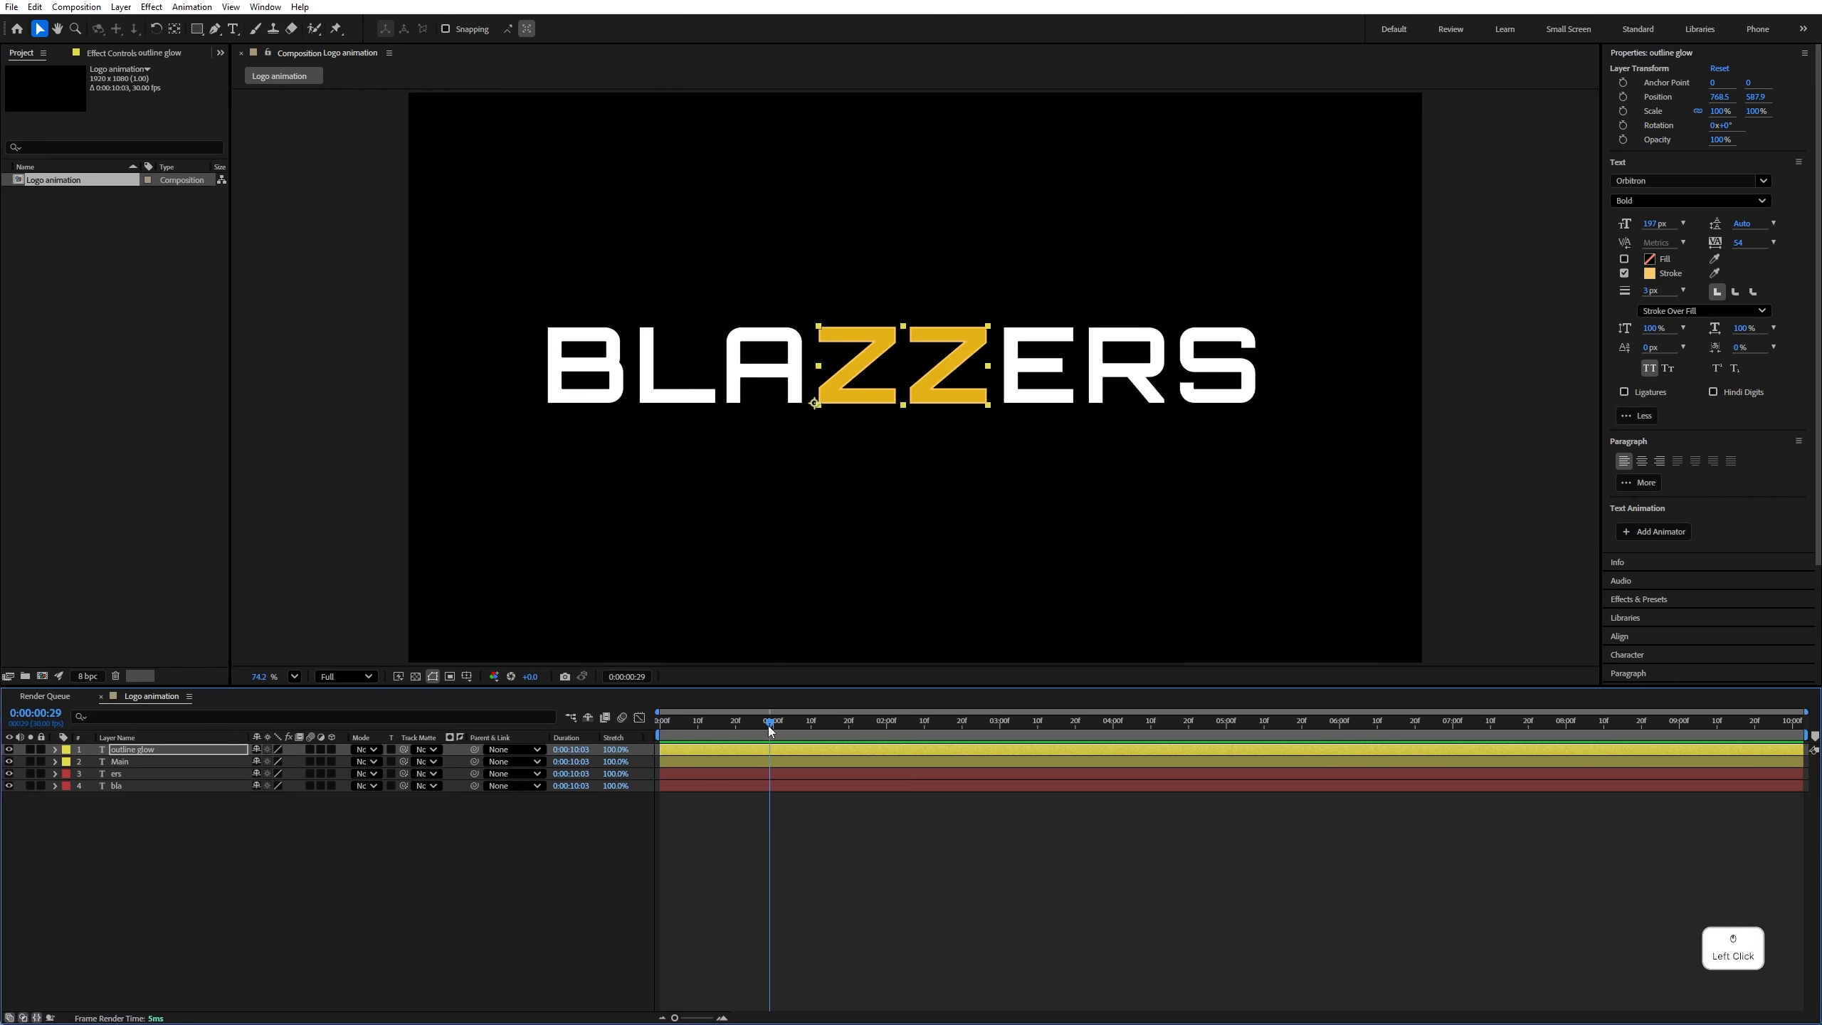
{"action": "left_click", "coordinate": [115, 761]}
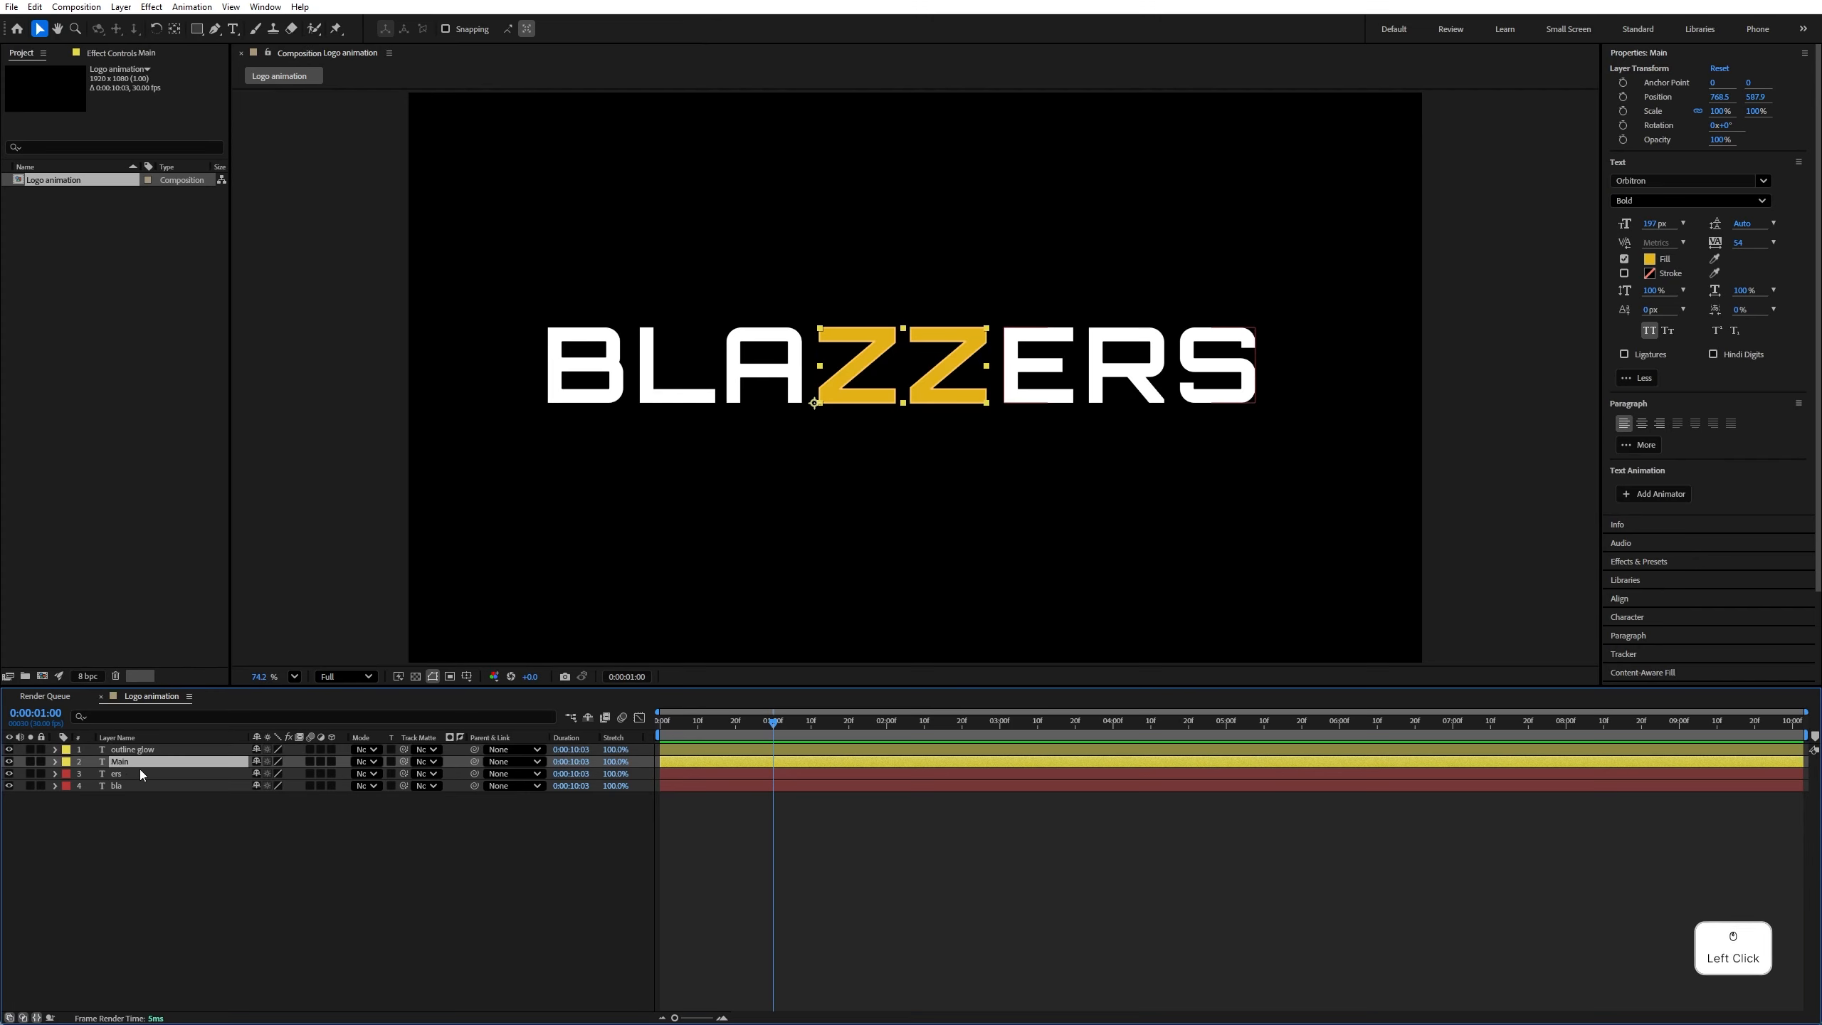
{"action": "key", "text": "t"}
{"action": "left_click", "coordinate": [91, 774]}
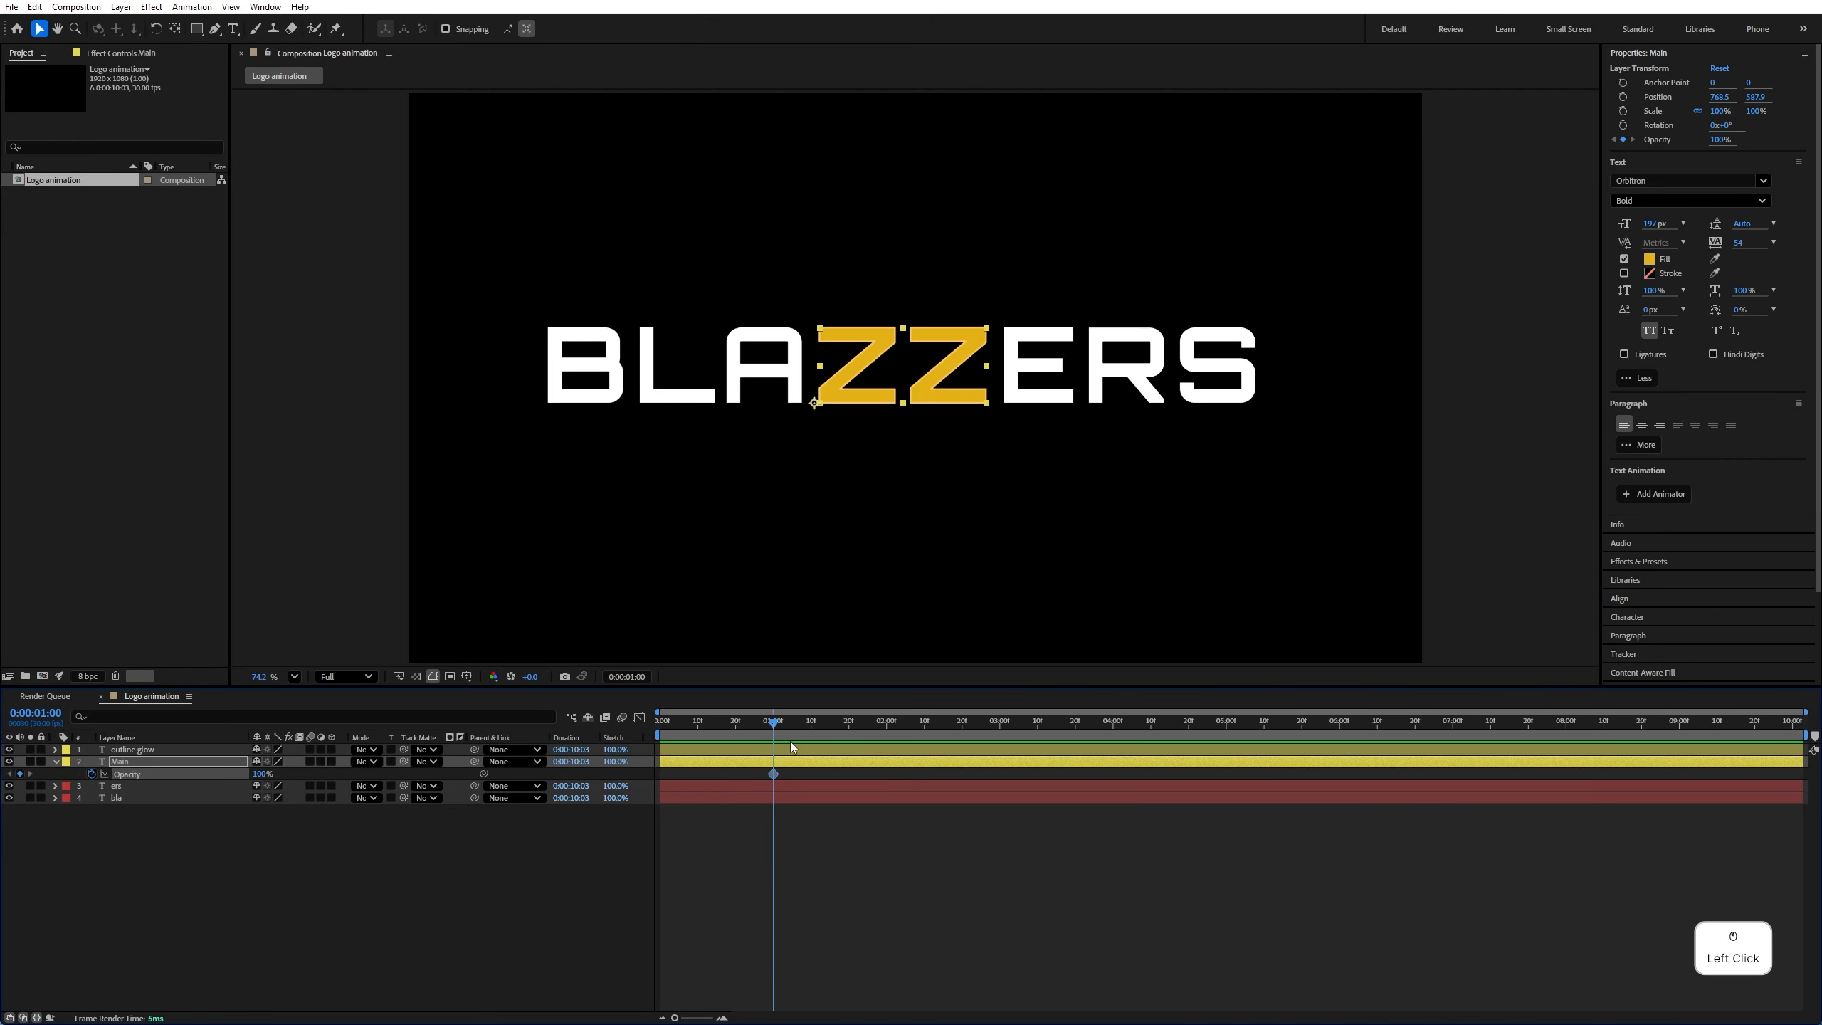
{"action": "left_click_drag", "start_coordinate": [773, 723], "coordinate": [734, 722]}
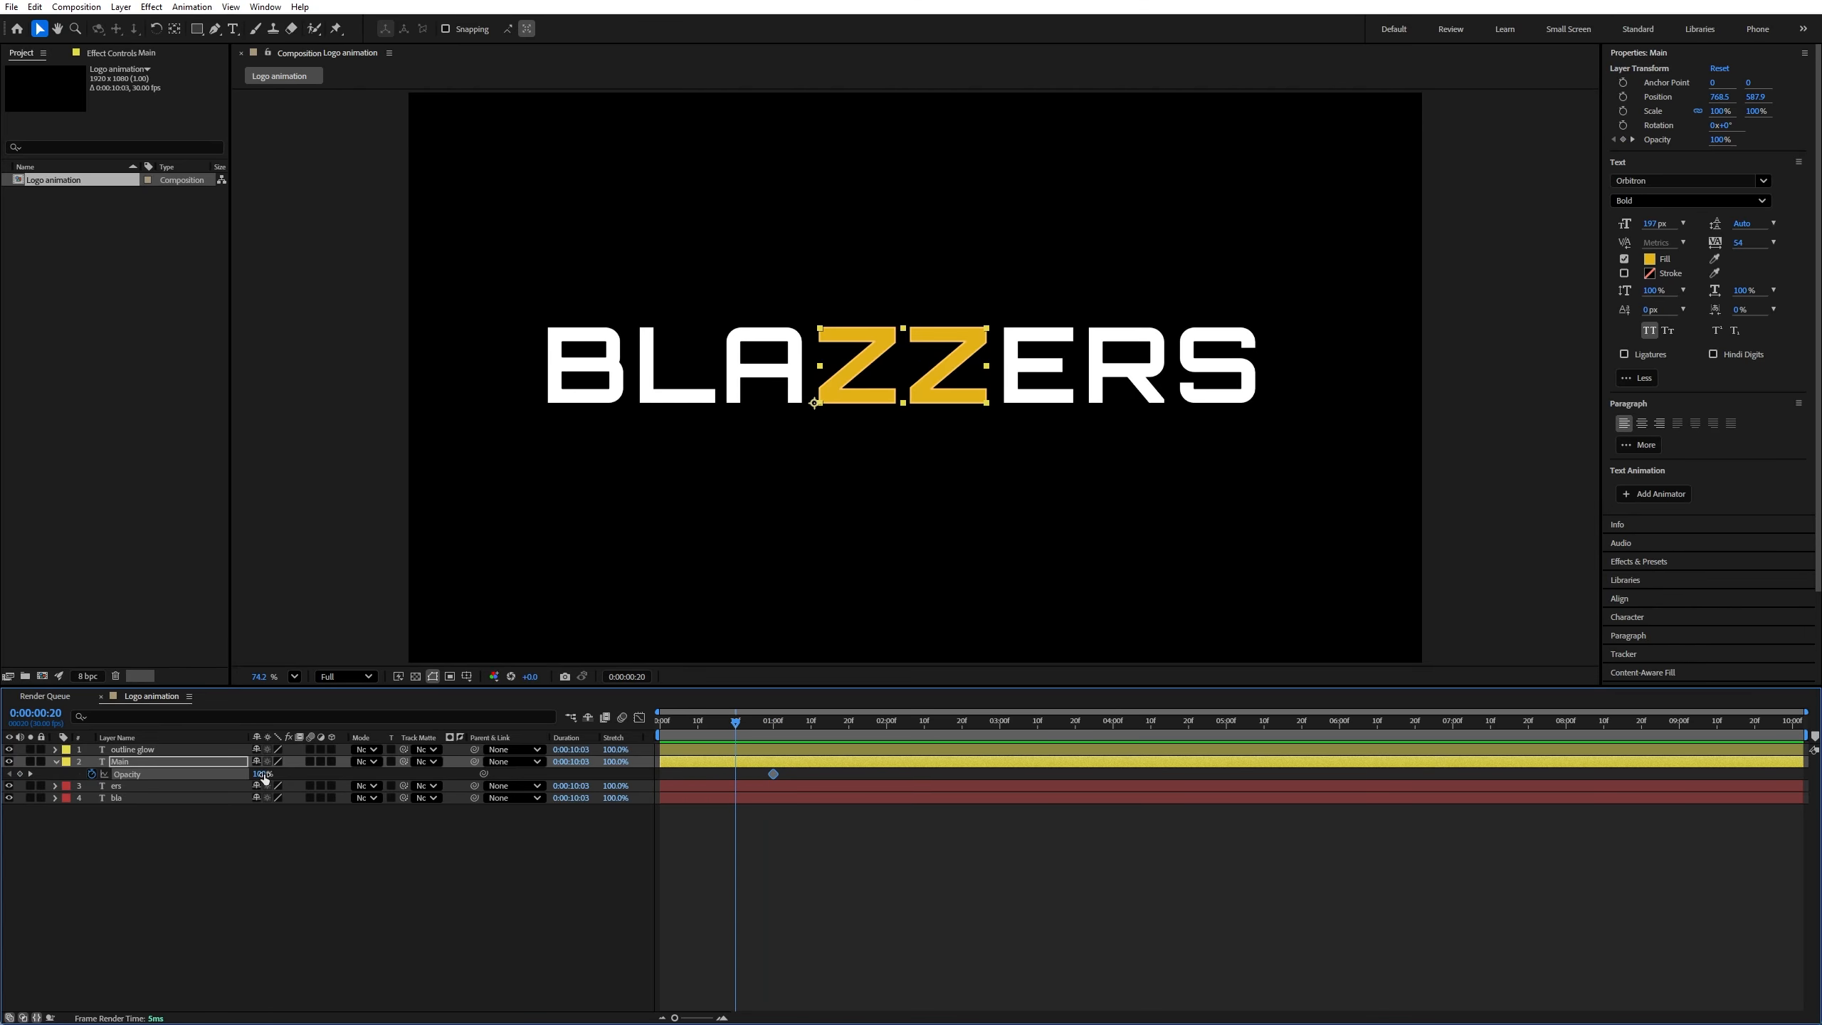
{"action": "left_click_drag", "start_coordinate": [264, 779], "coordinate": [159, 780]}
Find the Deep Glow effect and apply it to the outline glow layer
{"action": "left_click", "coordinate": [153, 749]}
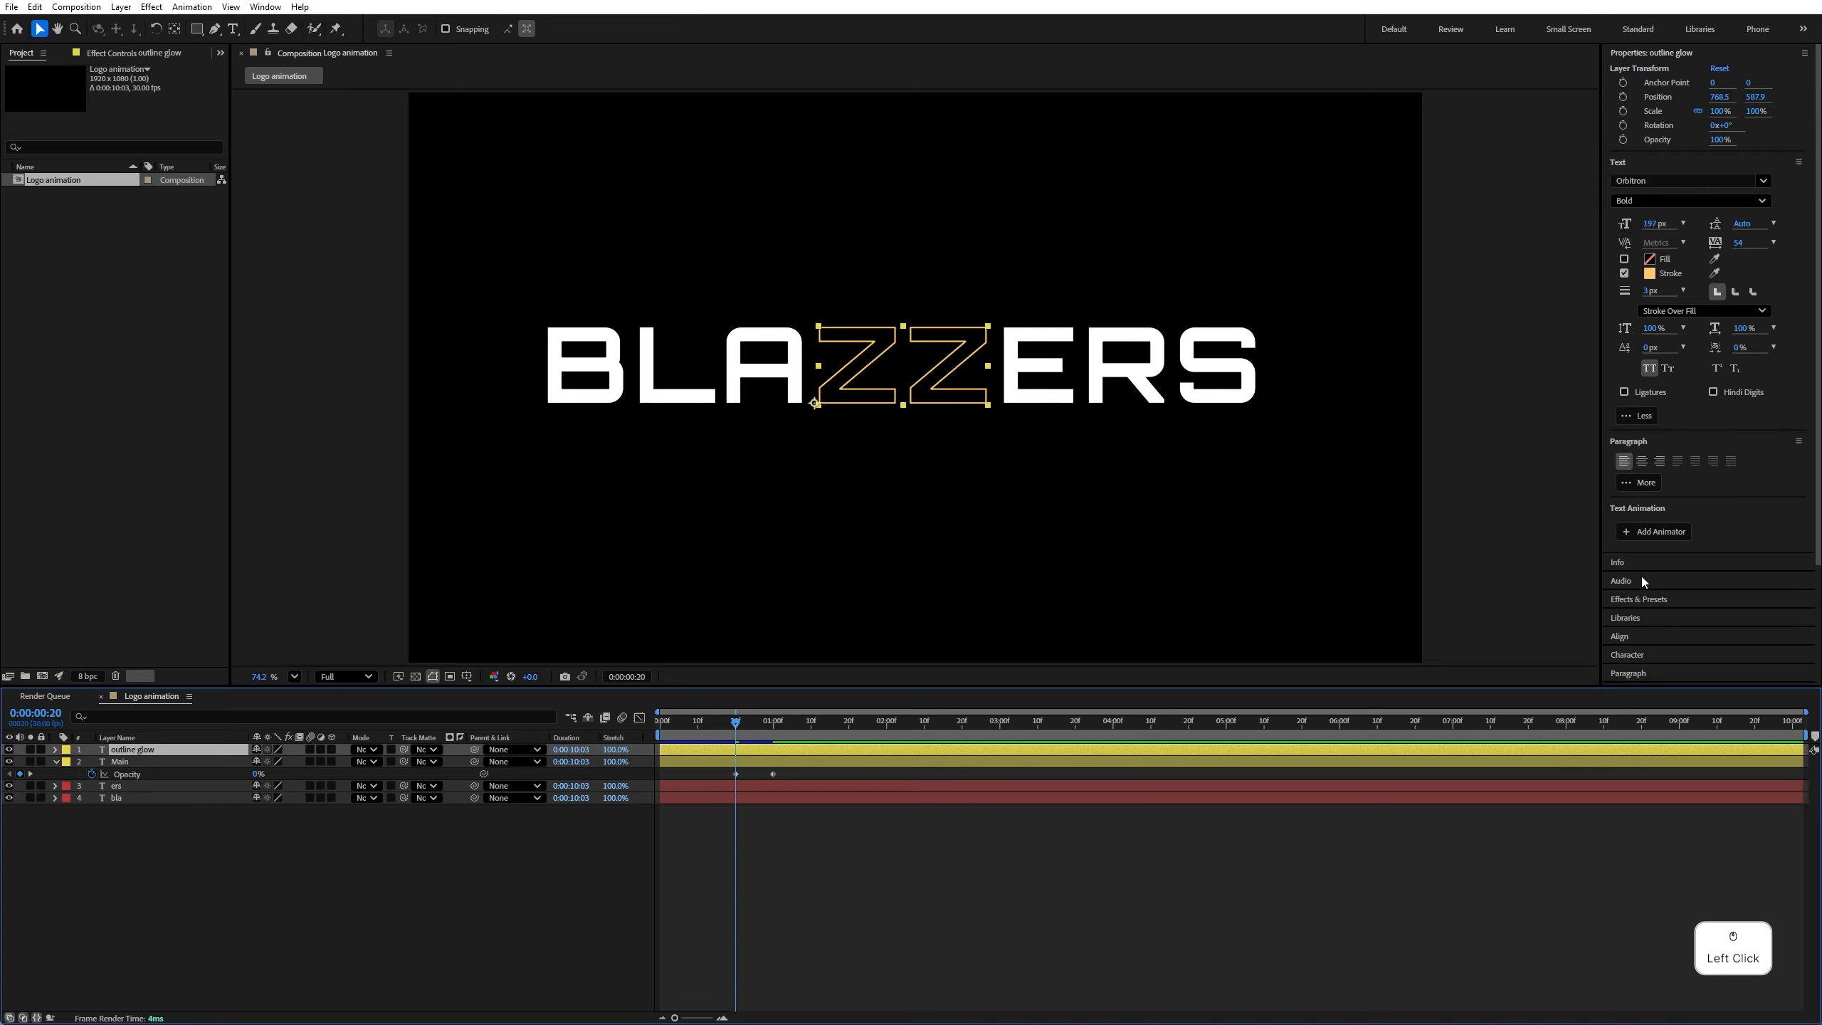
{"action": "left_click", "coordinate": [1643, 599]}
{"action": "left_click", "coordinate": [1634, 125]}
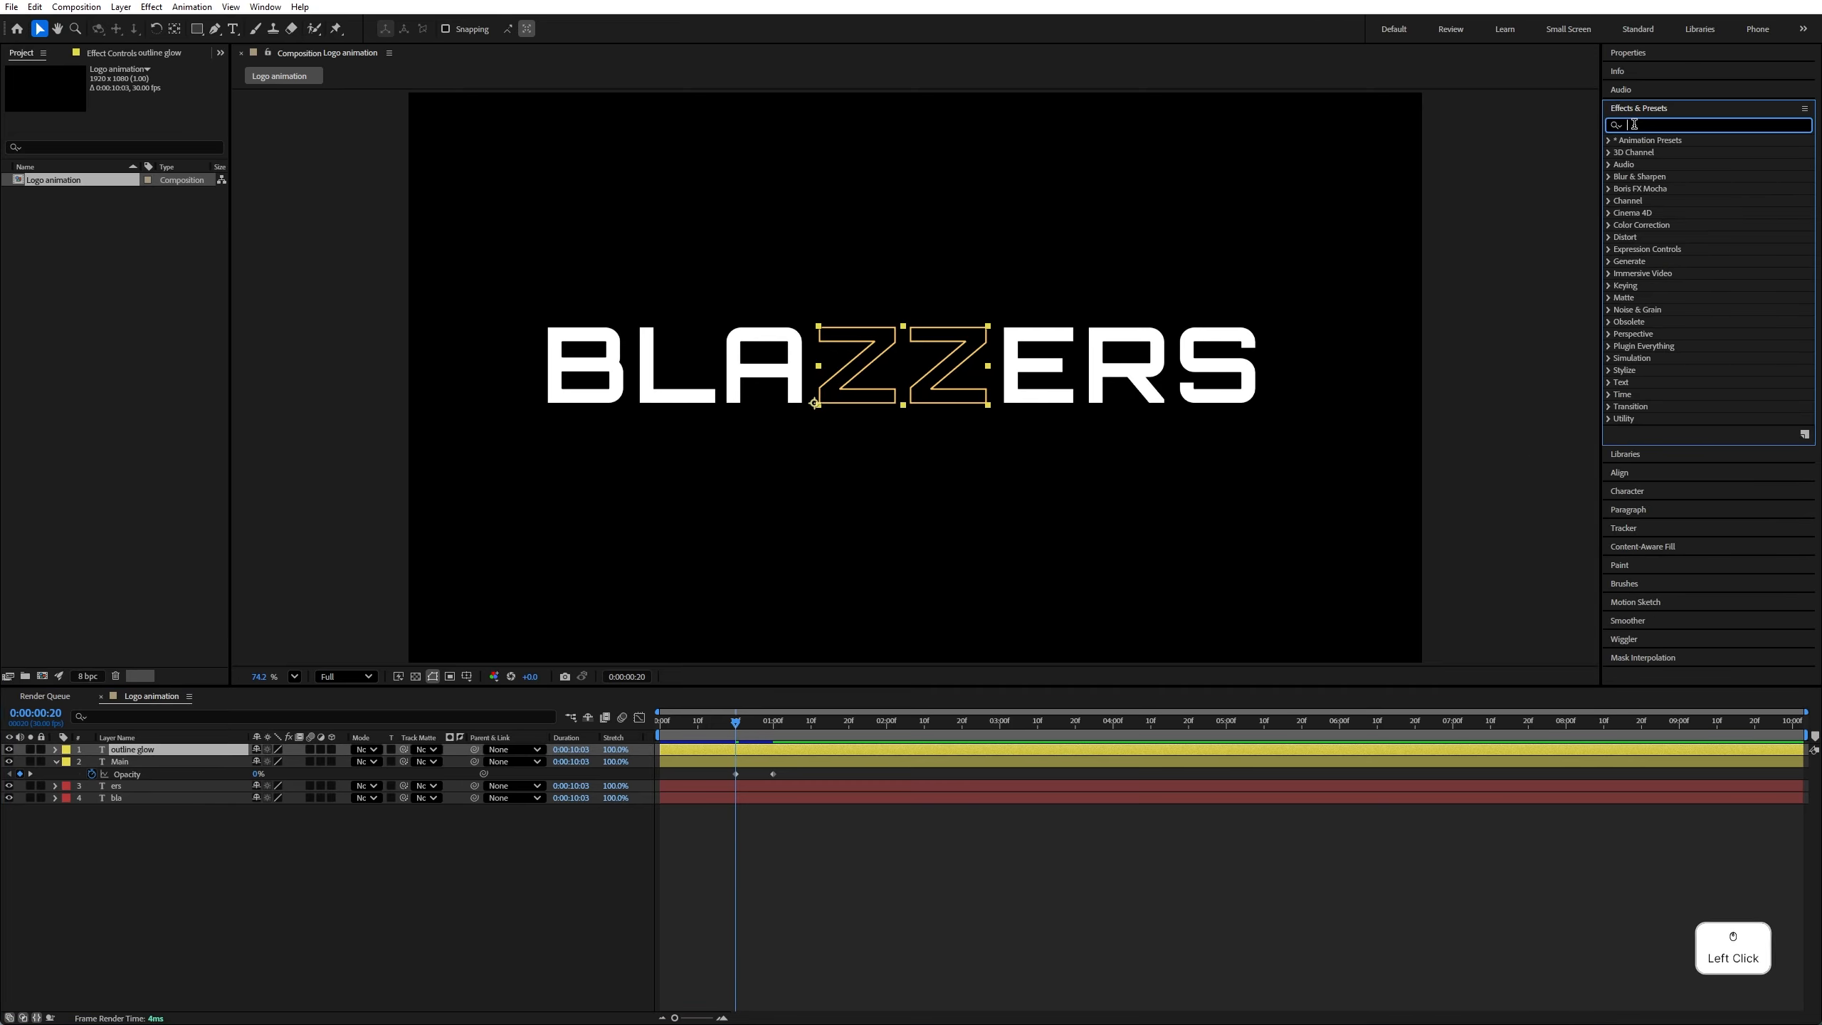
{"action": "type", "text": "deep"}
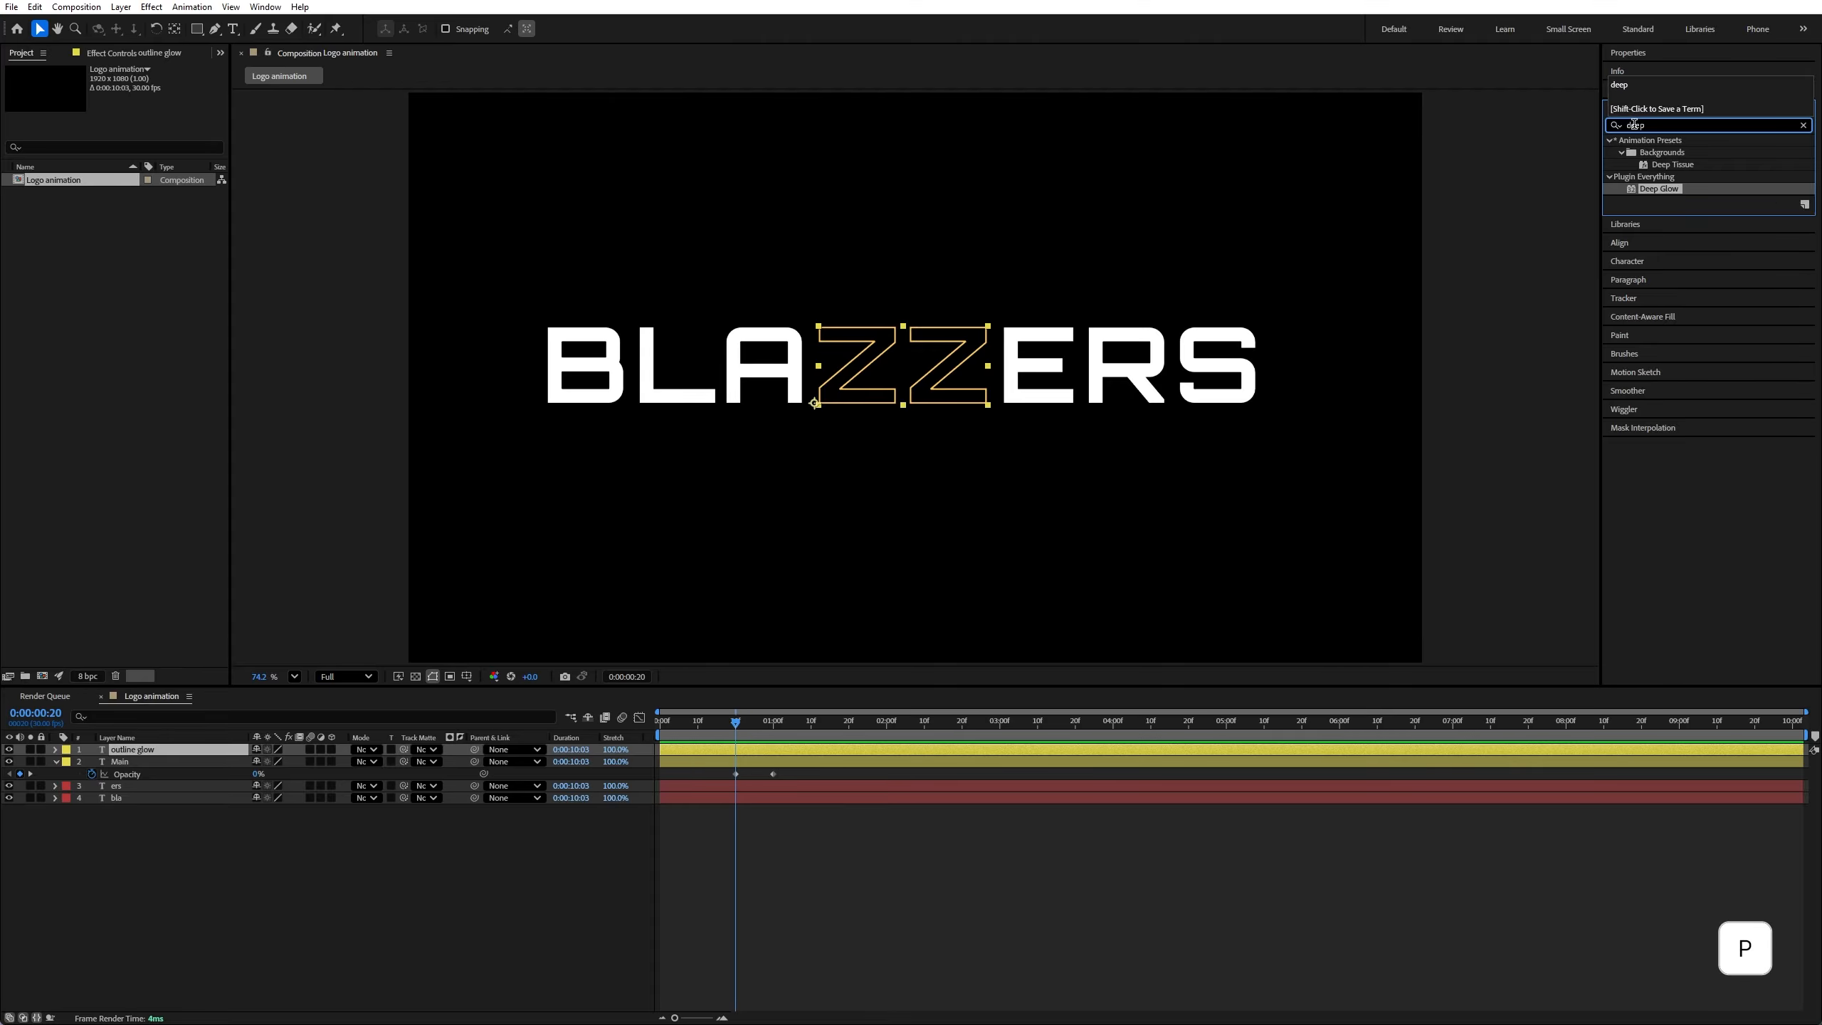
{"action": "left_click_drag", "start_coordinate": [1658, 195], "coordinate": [182, 743]}
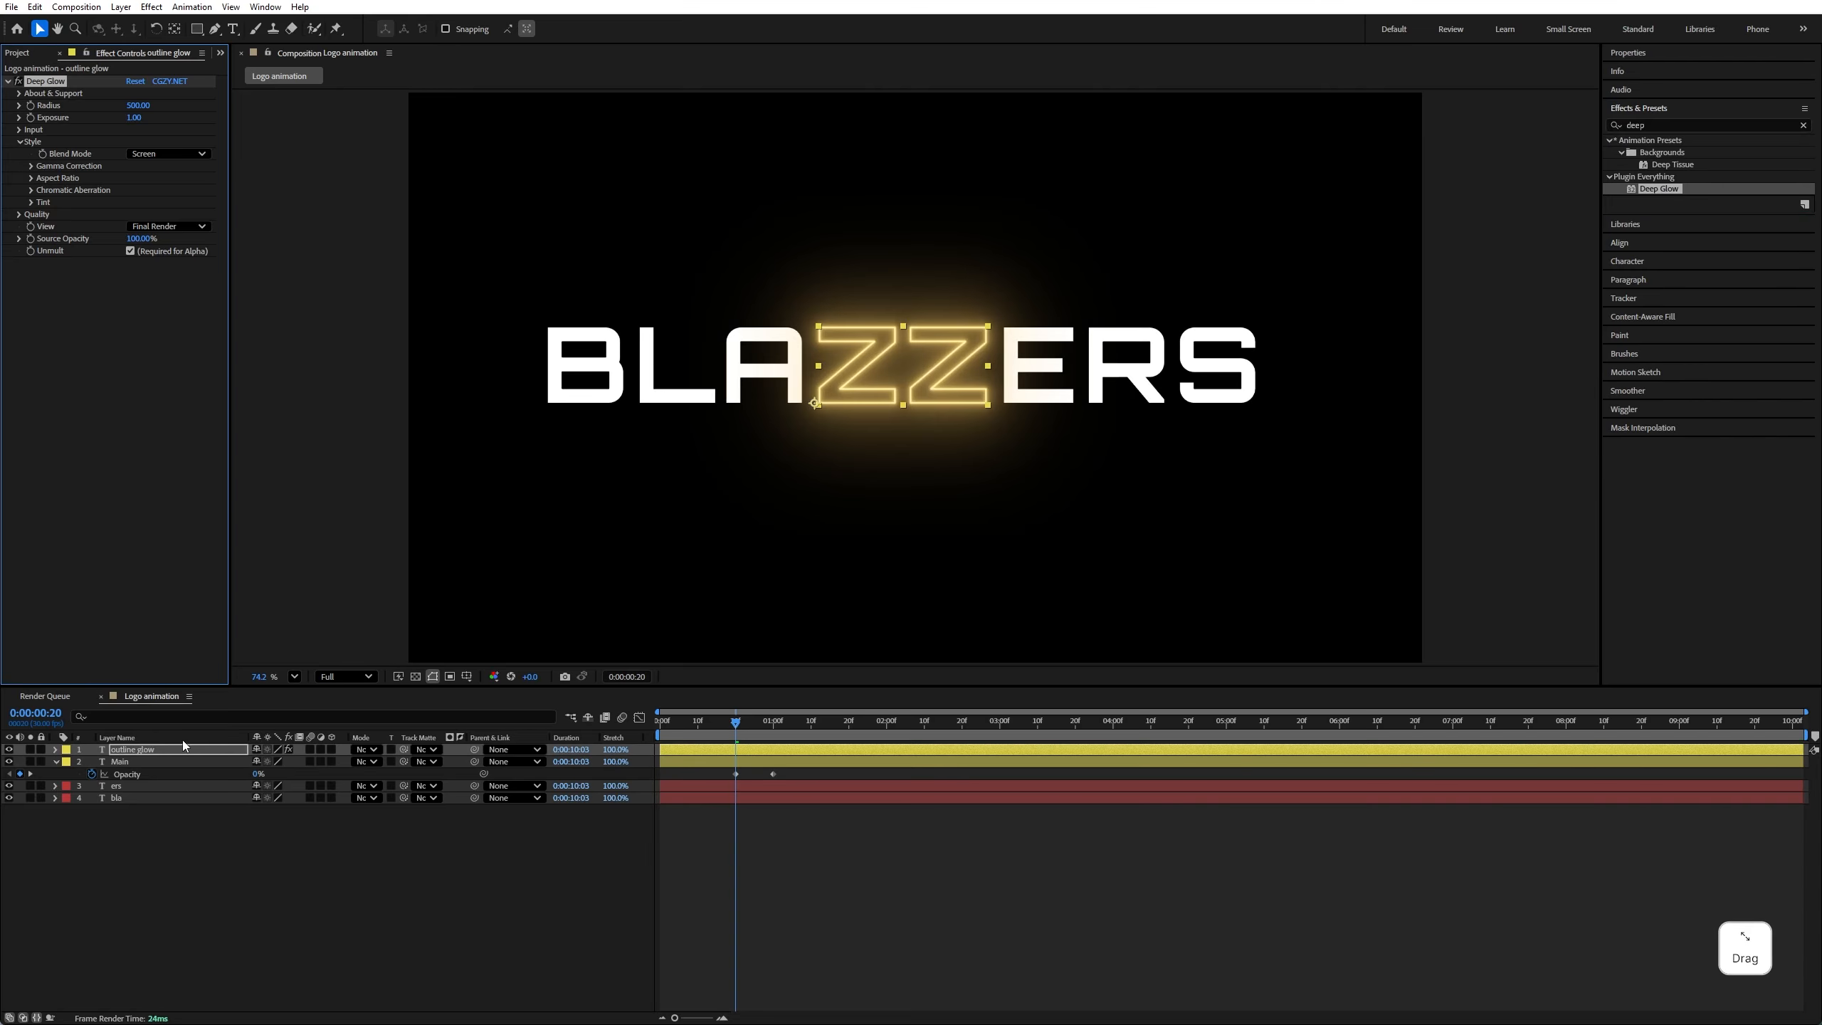
Set Deep Glow's Exposure to 2.97 on the outline glow layer and keyframe it at 0:00:00:20
{"action": "left_click", "coordinate": [132, 118]}
{"action": "type", "text": "2.97"}
{"action": "key", "text": "Return"}
{"action": "left_click_drag", "start_coordinate": [748, 720], "coordinate": [742, 717]}
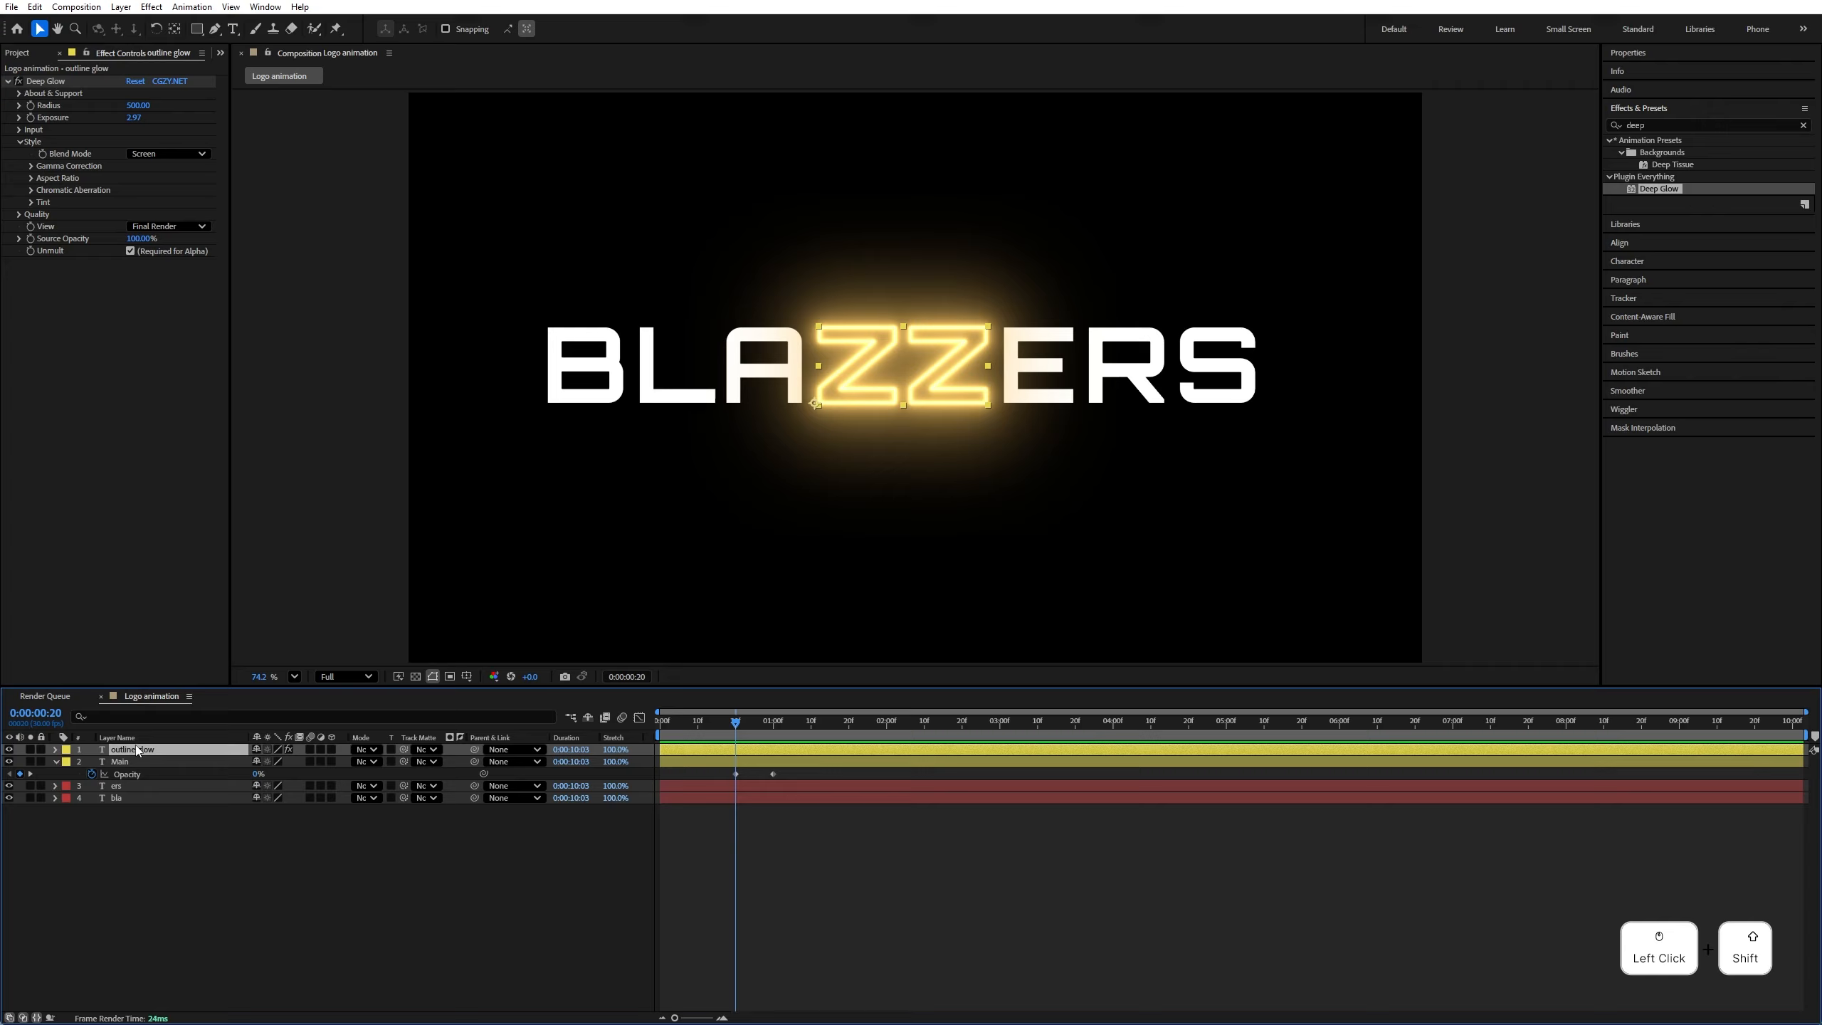
{"action": "left_click", "coordinate": [192, 342]}
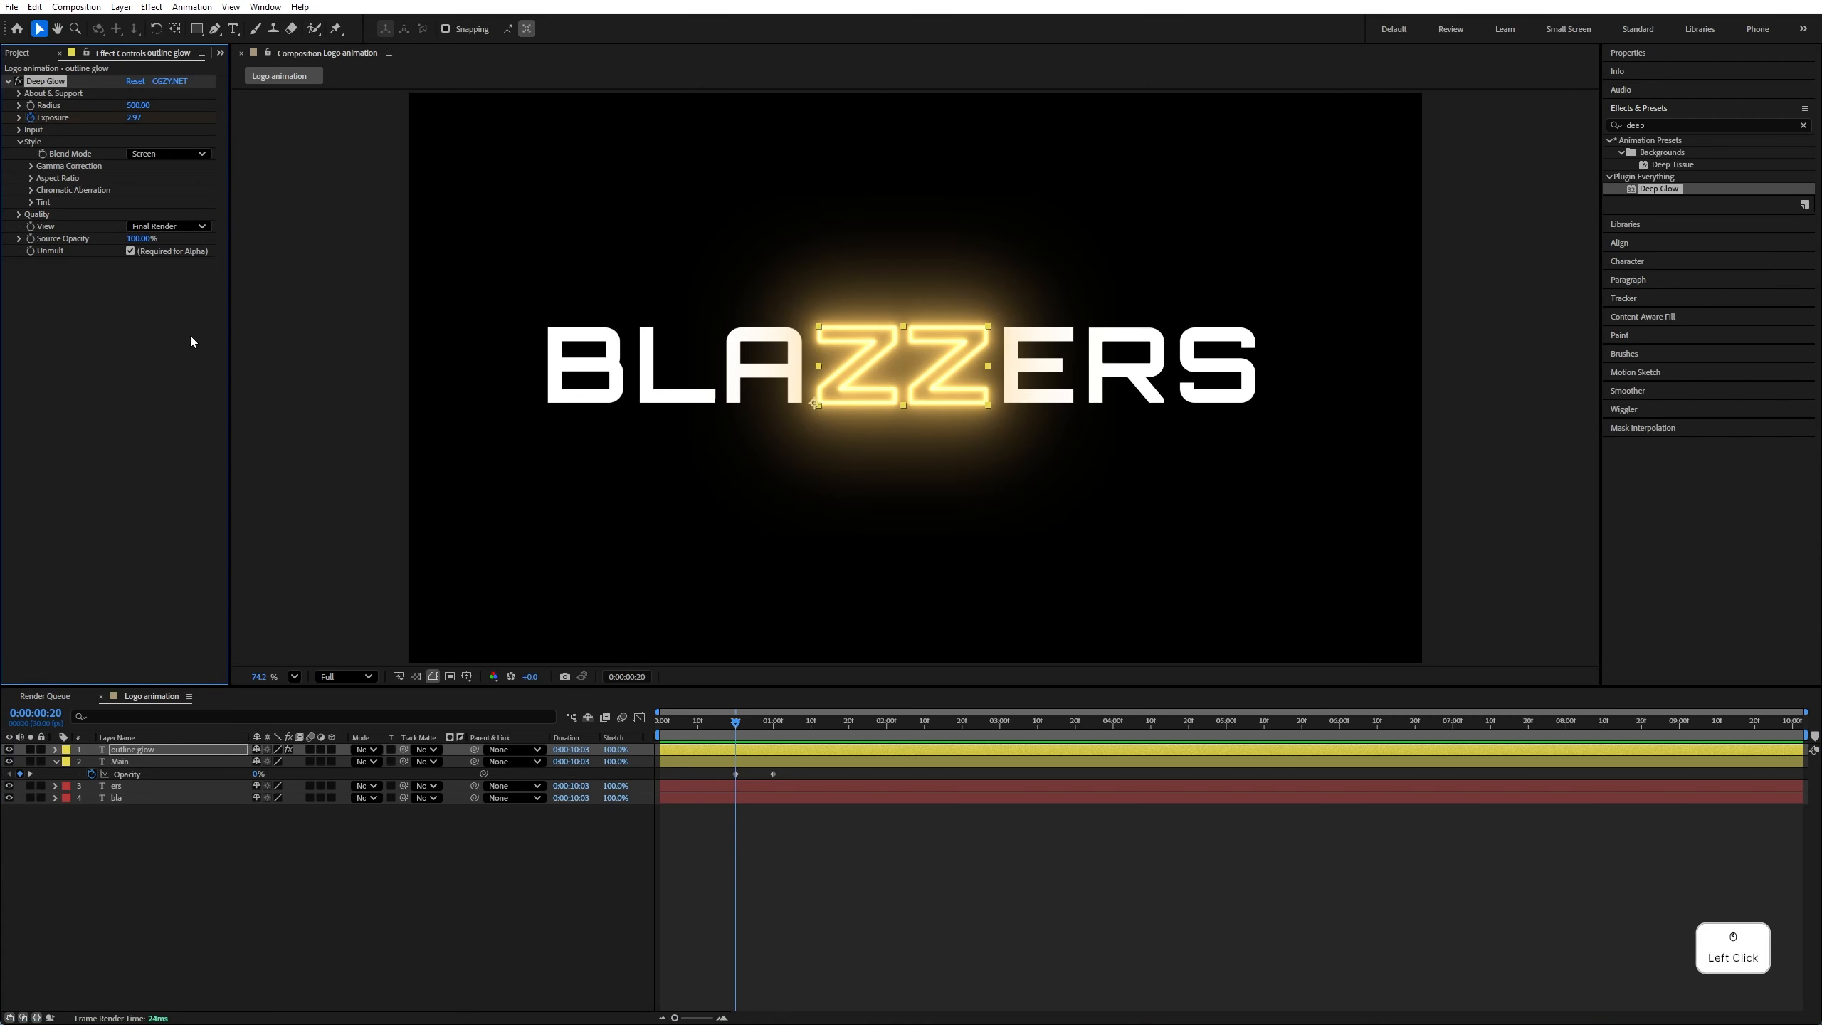
{"action": "left_click", "coordinate": [153, 749]}
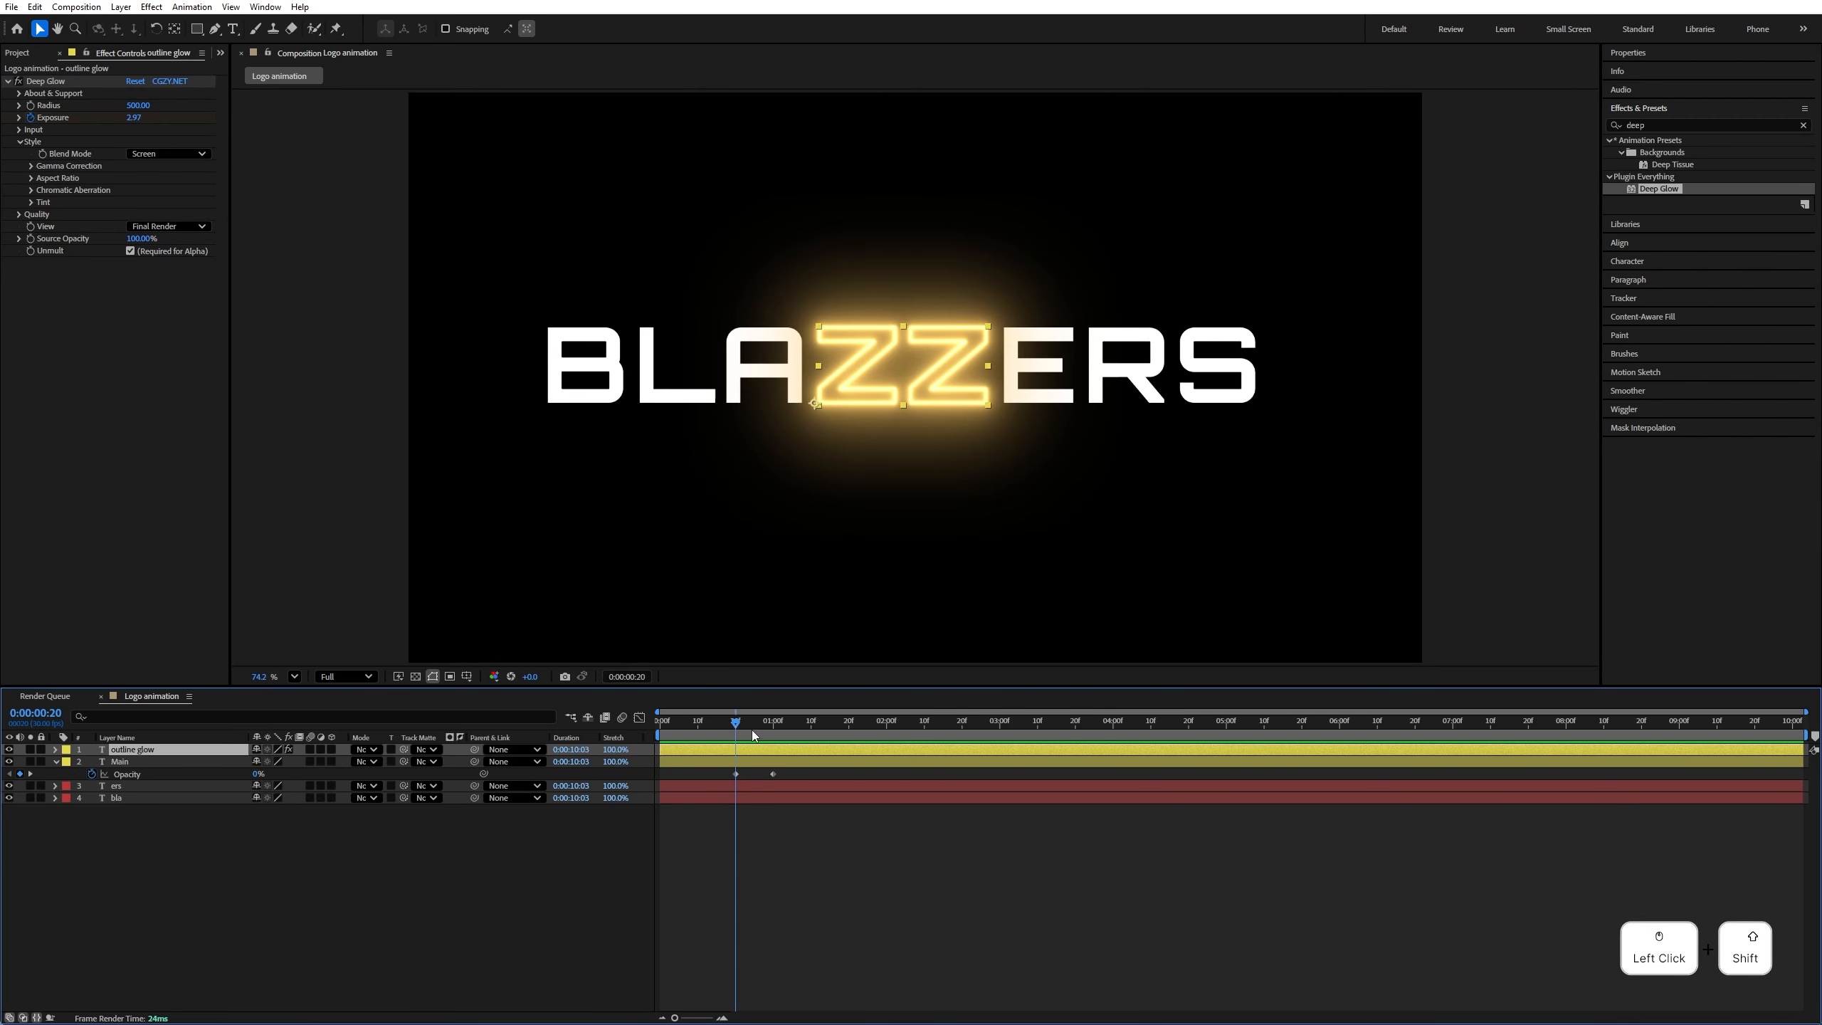
Keyframe the outline glow layer's Deep Glow Exposure at 0 at 0:00:01:00 and play the animation from near the start
{"action": "left_click_drag", "start_coordinate": [752, 730], "coordinate": [775, 730]}
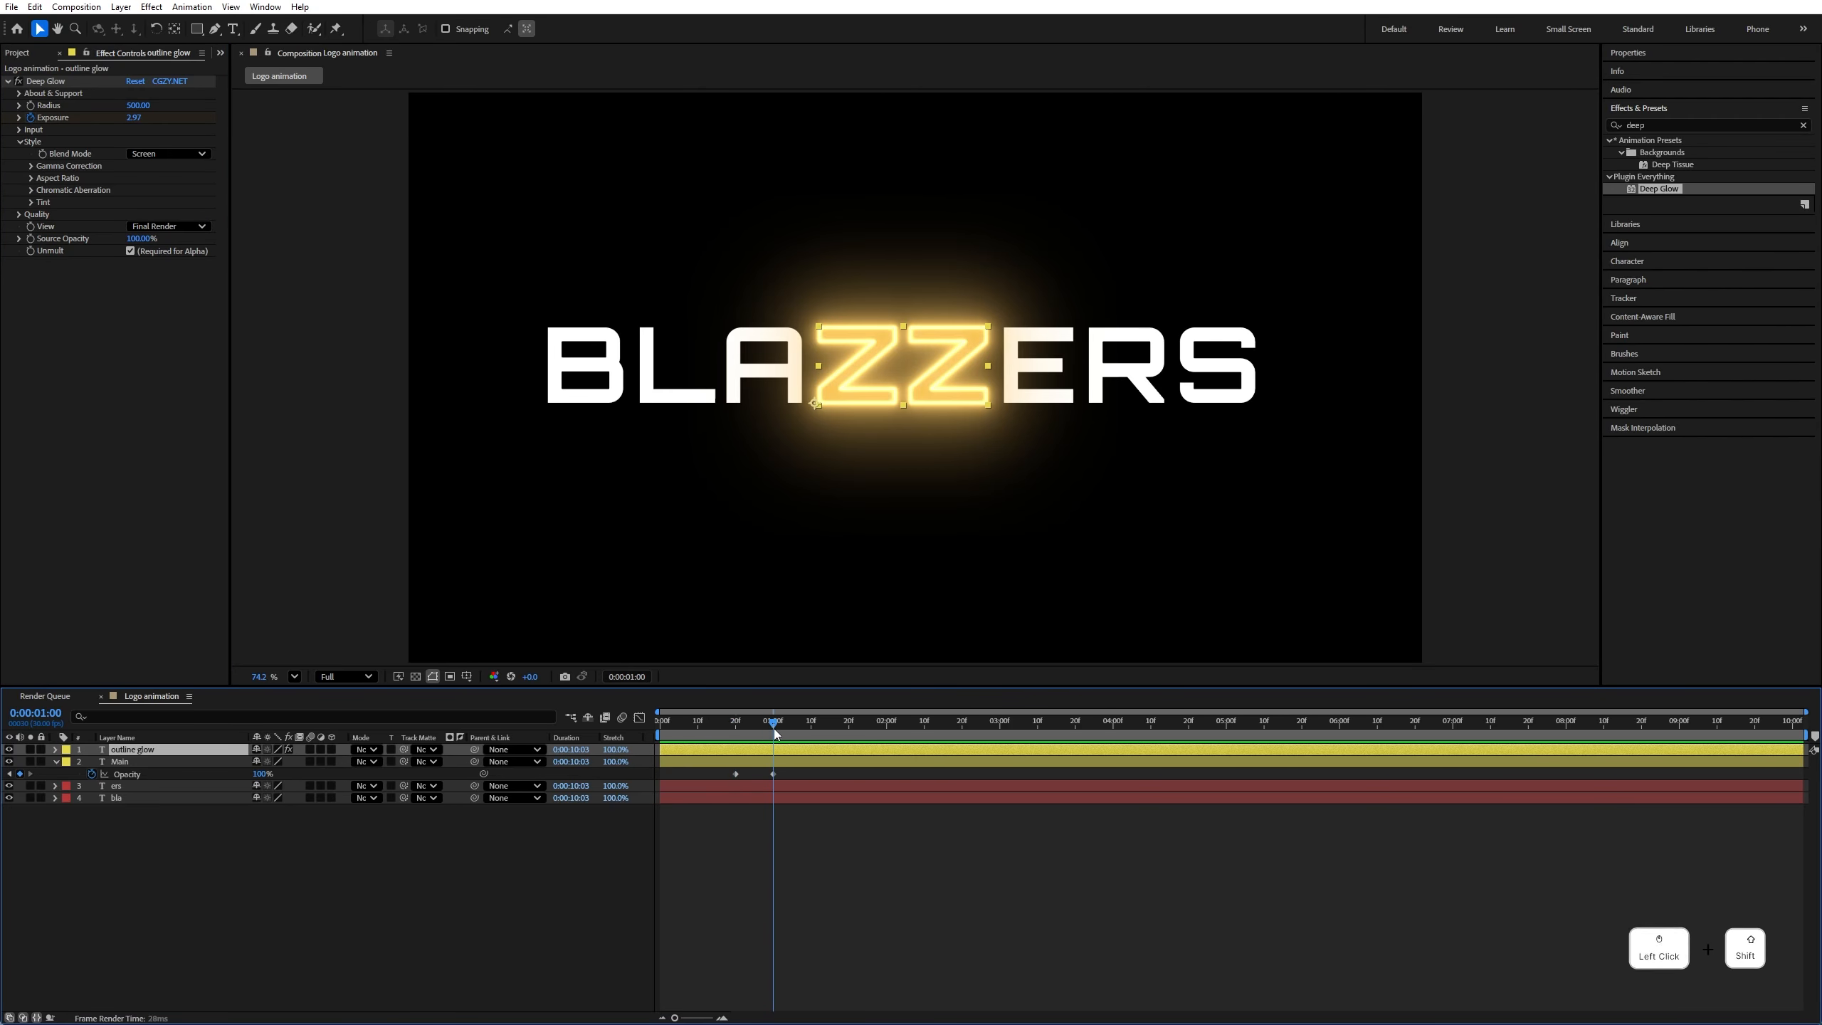
{"action": "left_click", "coordinate": [132, 117]}
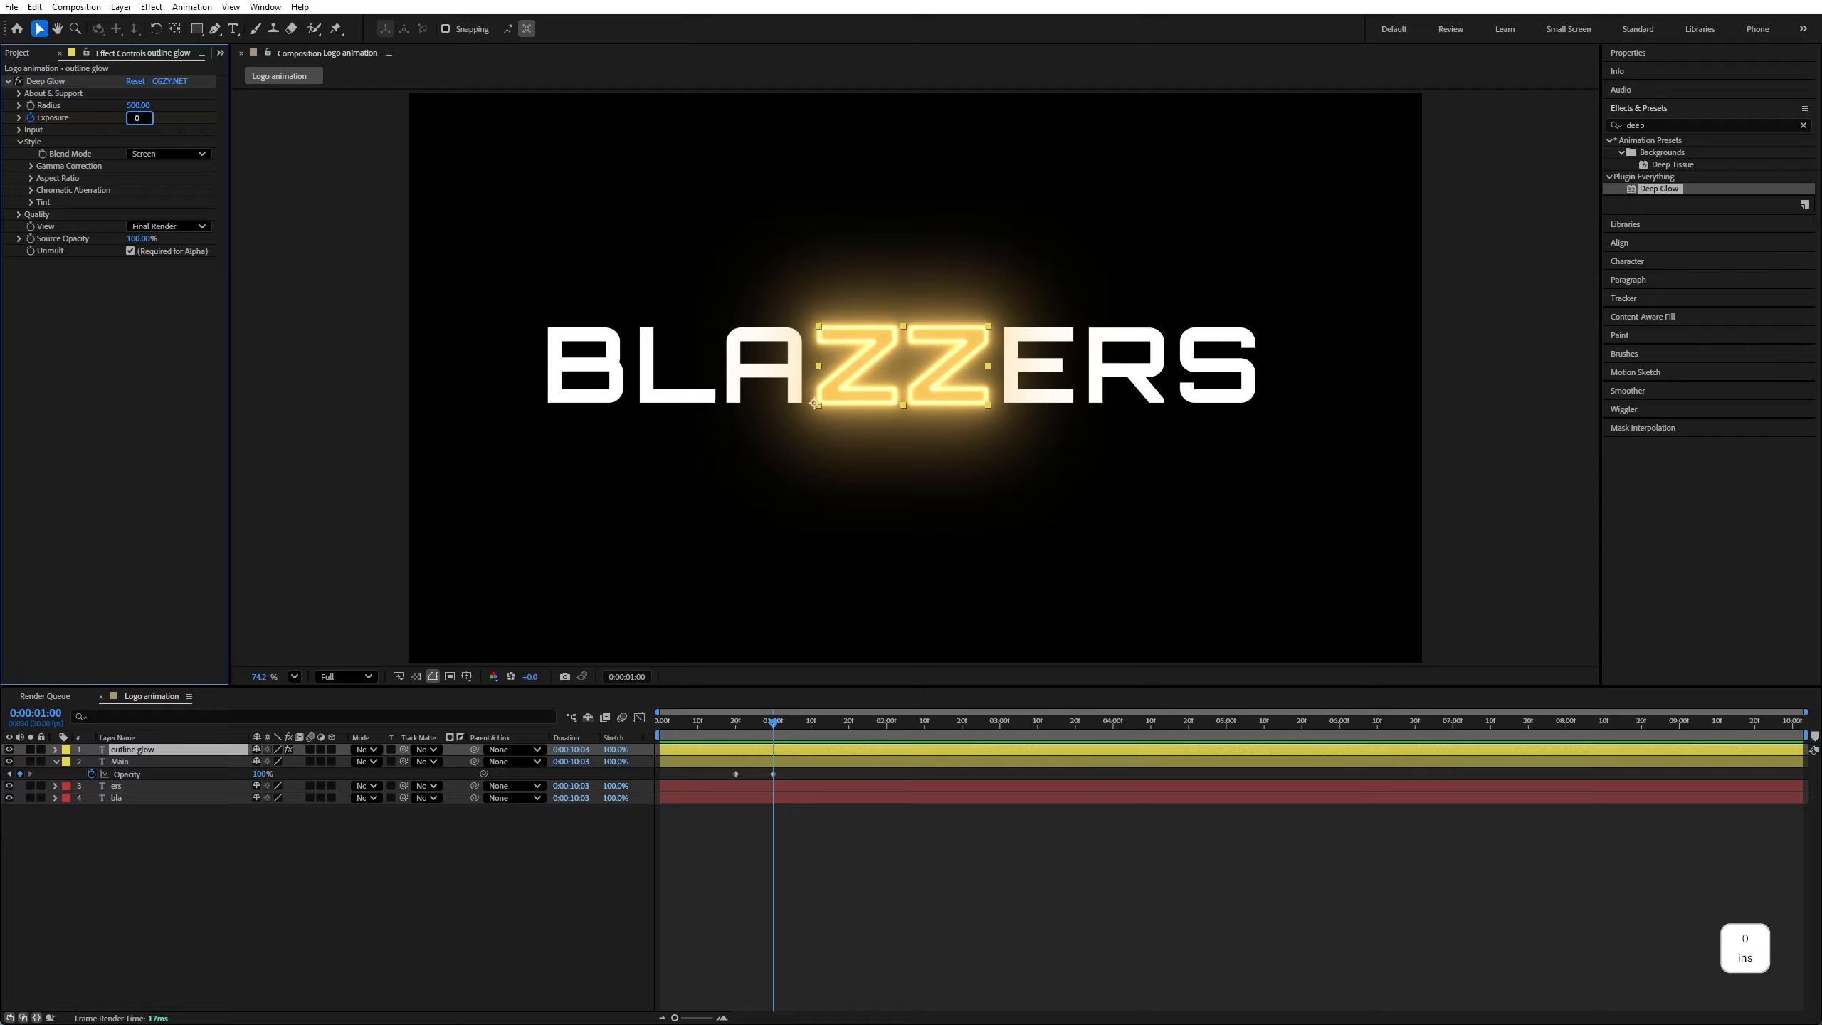
{"action": "key", "text": "Return"}
{"action": "key", "text": "space"}
{"action": "left_click", "coordinate": [667, 721]}
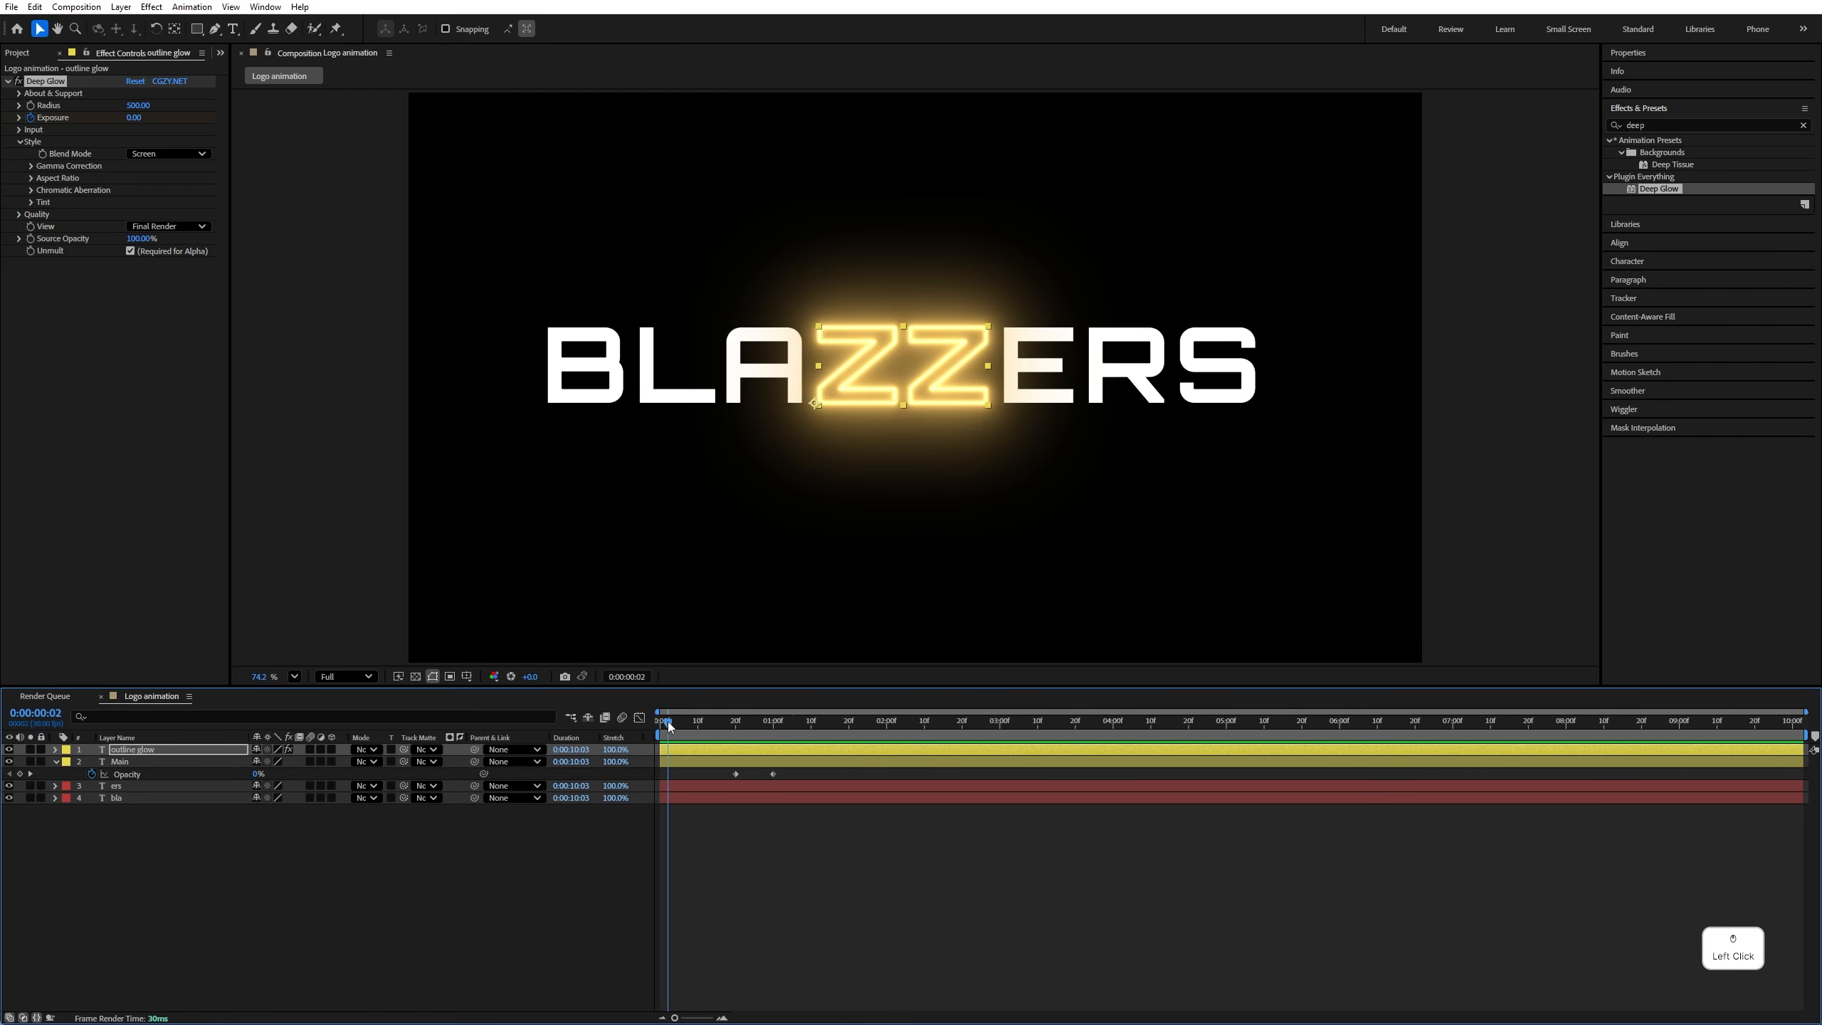
{"action": "key", "text": "space"}
{"action": "key", "text": "space"}
Trim the Main layer to start just before its first opacity keyframe and the outline glow layer to end at about 0:00:01:01
{"action": "left_click_drag", "start_coordinate": [667, 762], "coordinate": [731, 762]}
{"action": "left_click", "coordinate": [751, 752]}
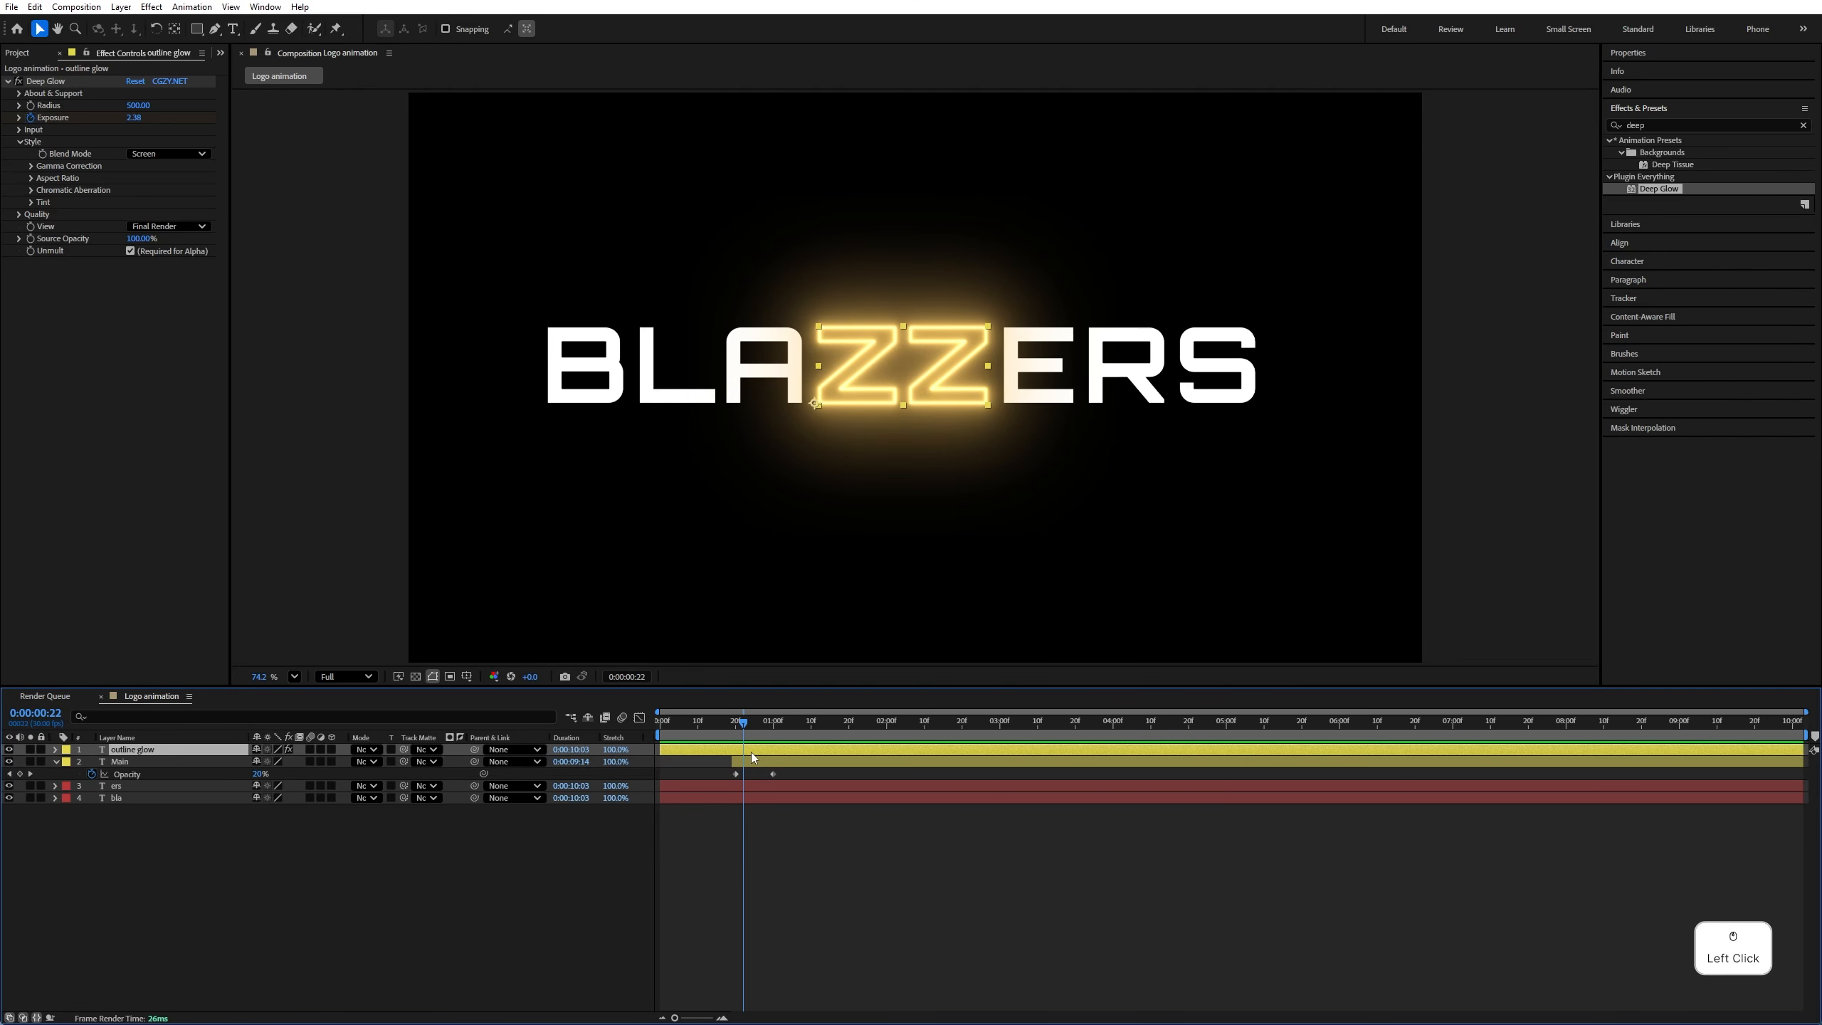
{"action": "key", "text": "u"}
{"action": "left_click", "coordinate": [775, 732]}
{"action": "left_click", "coordinate": [776, 723]}
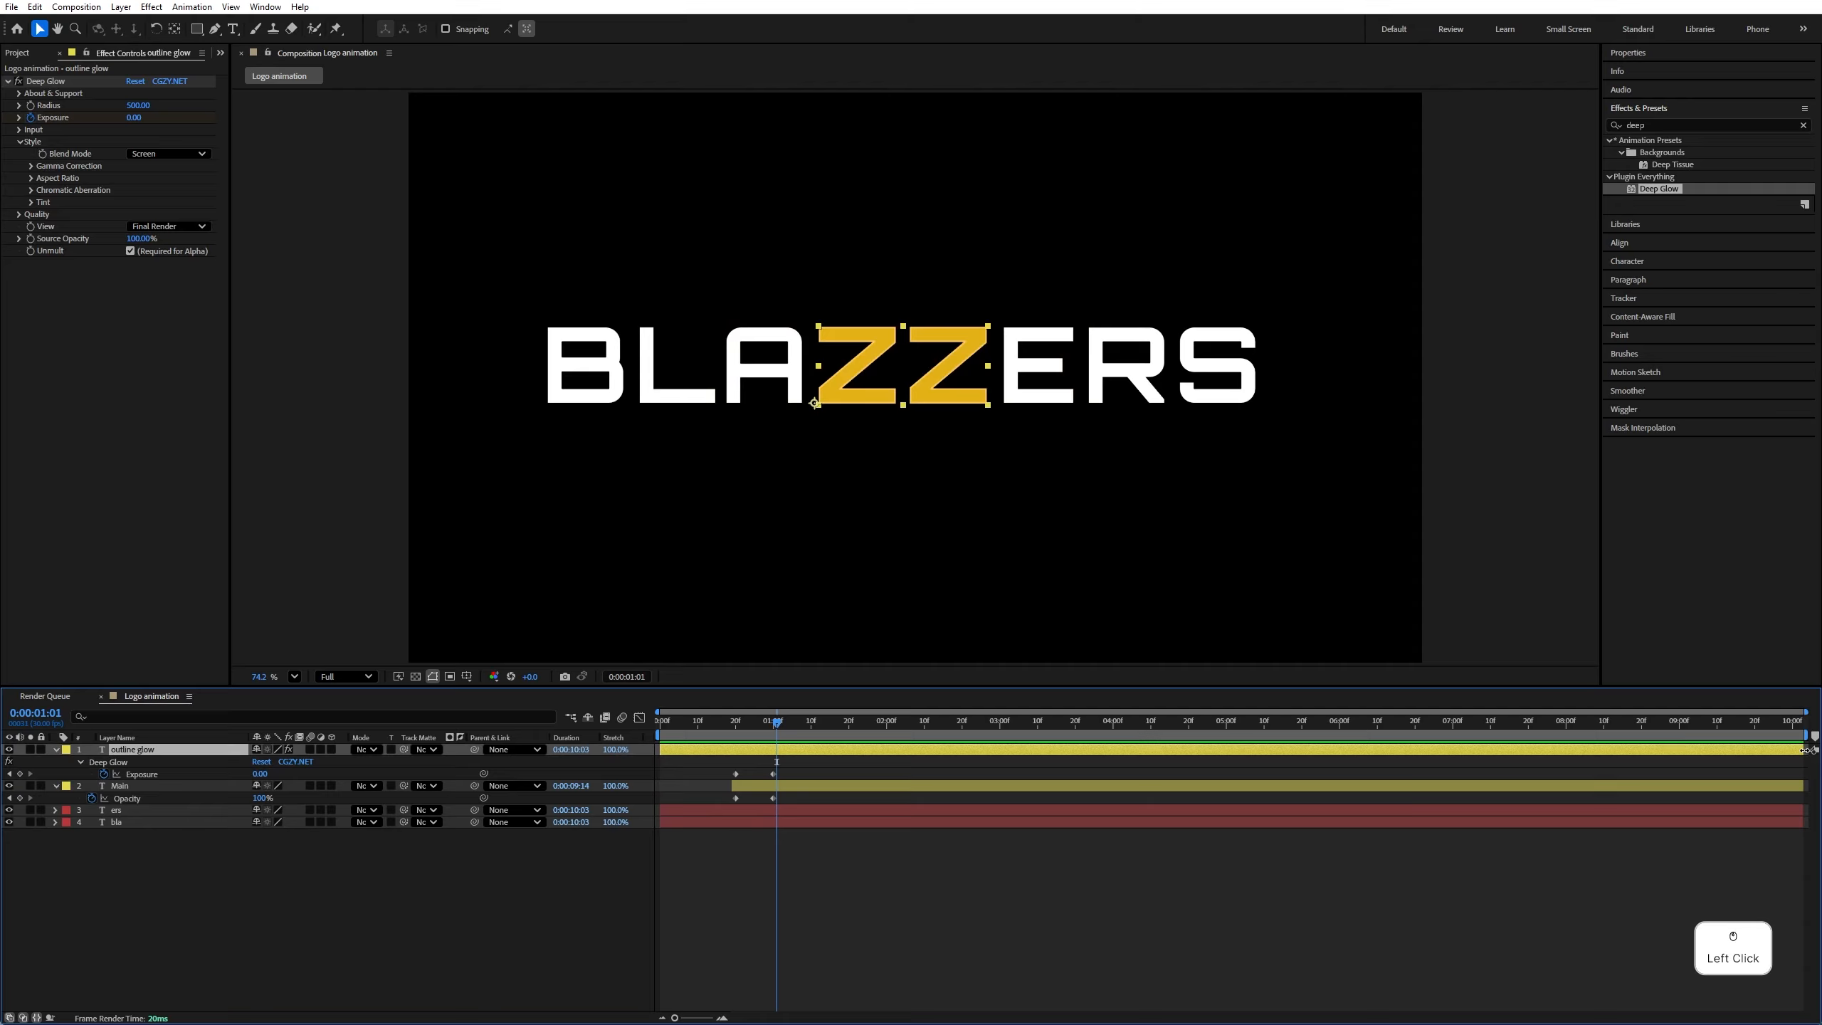
{"action": "left_click_drag", "start_coordinate": [1805, 749], "coordinate": [780, 749]}
Save the project and duplicate the outline glow layer, moving the copy to start at 0:00:03:05
{"action": "left_click", "coordinate": [674, 724]}
{"action": "key", "text": "ctrl+s"}
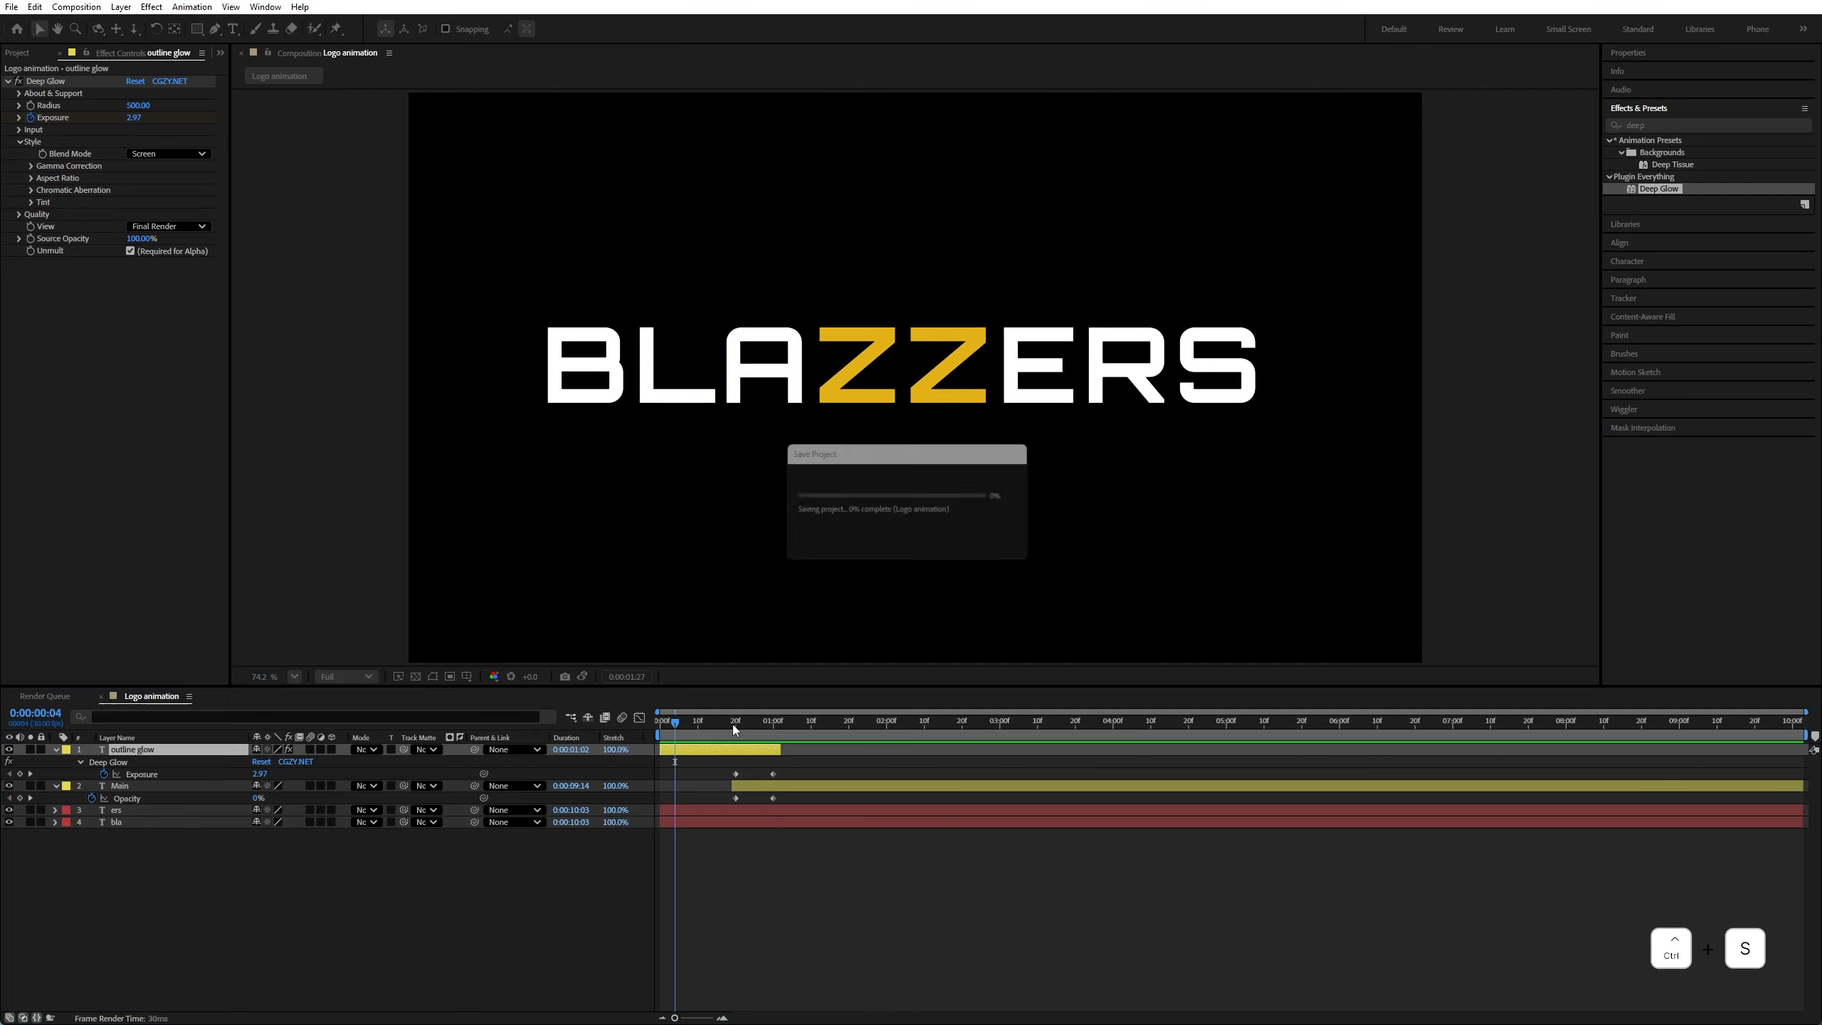
{"action": "left_click", "coordinate": [999, 724]}
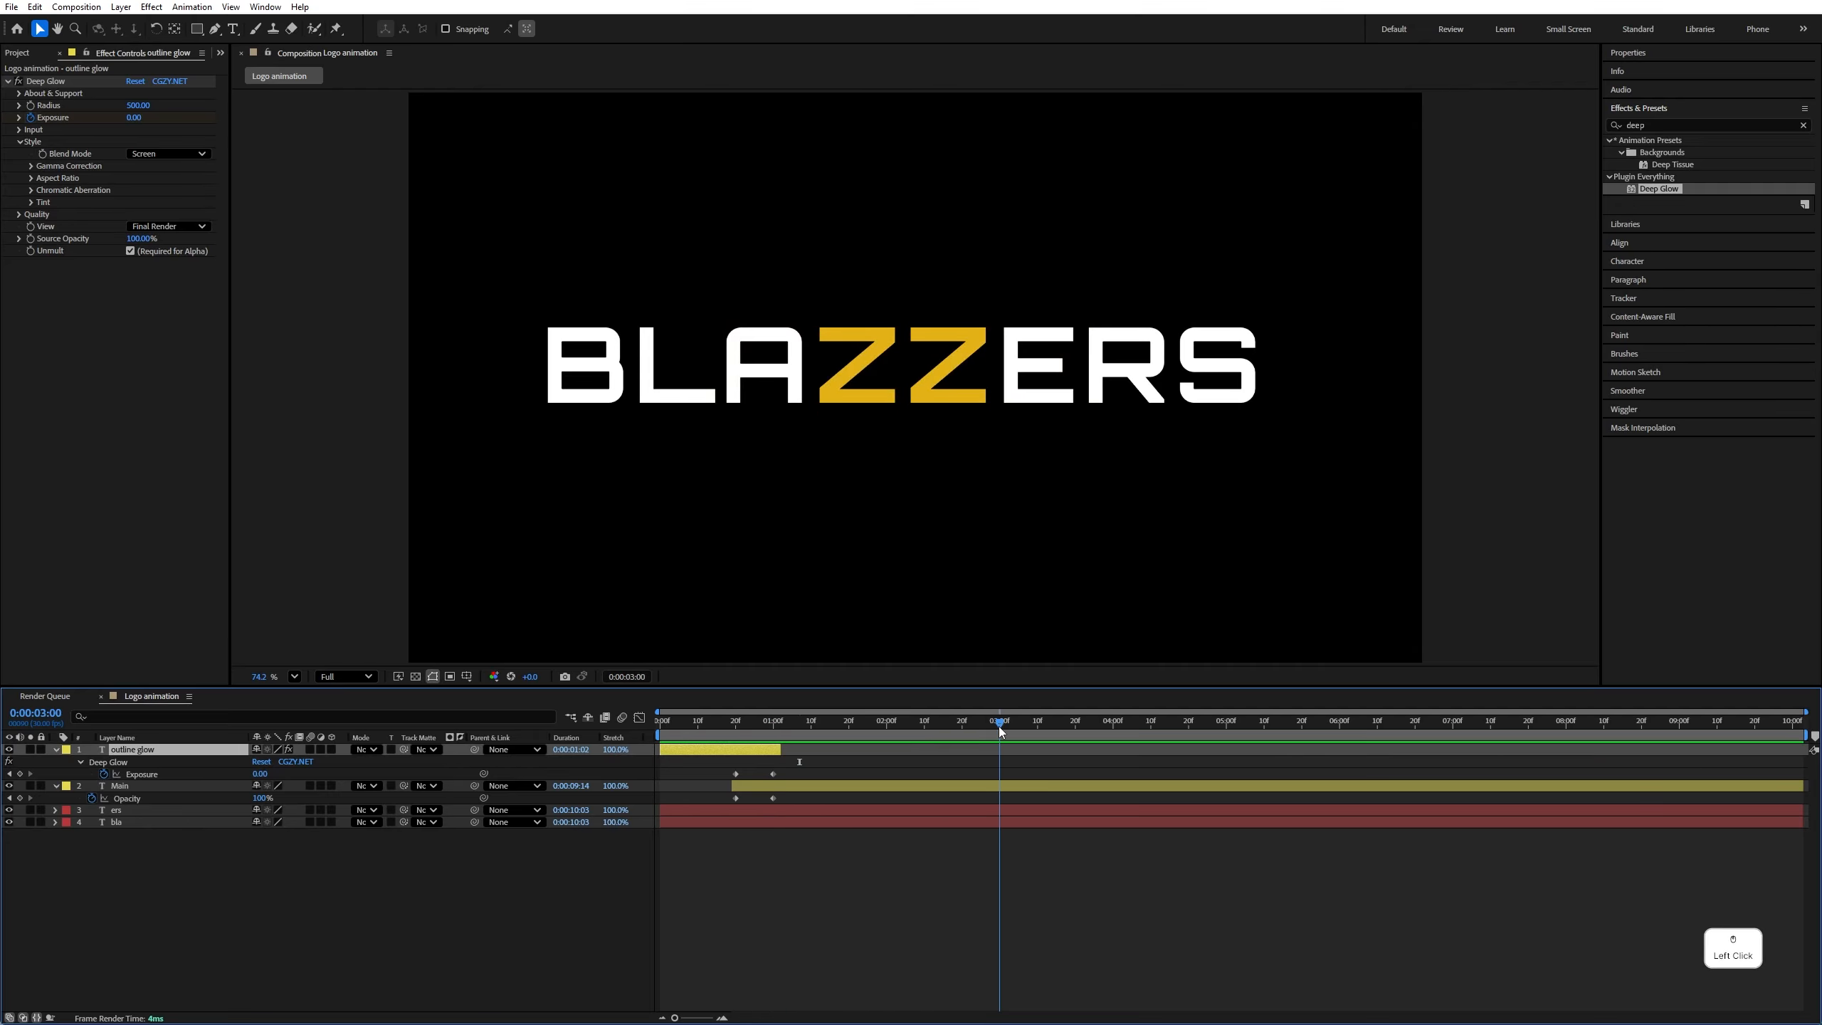
{"action": "left_click_drag", "start_coordinate": [999, 725], "coordinate": [1018, 725]}
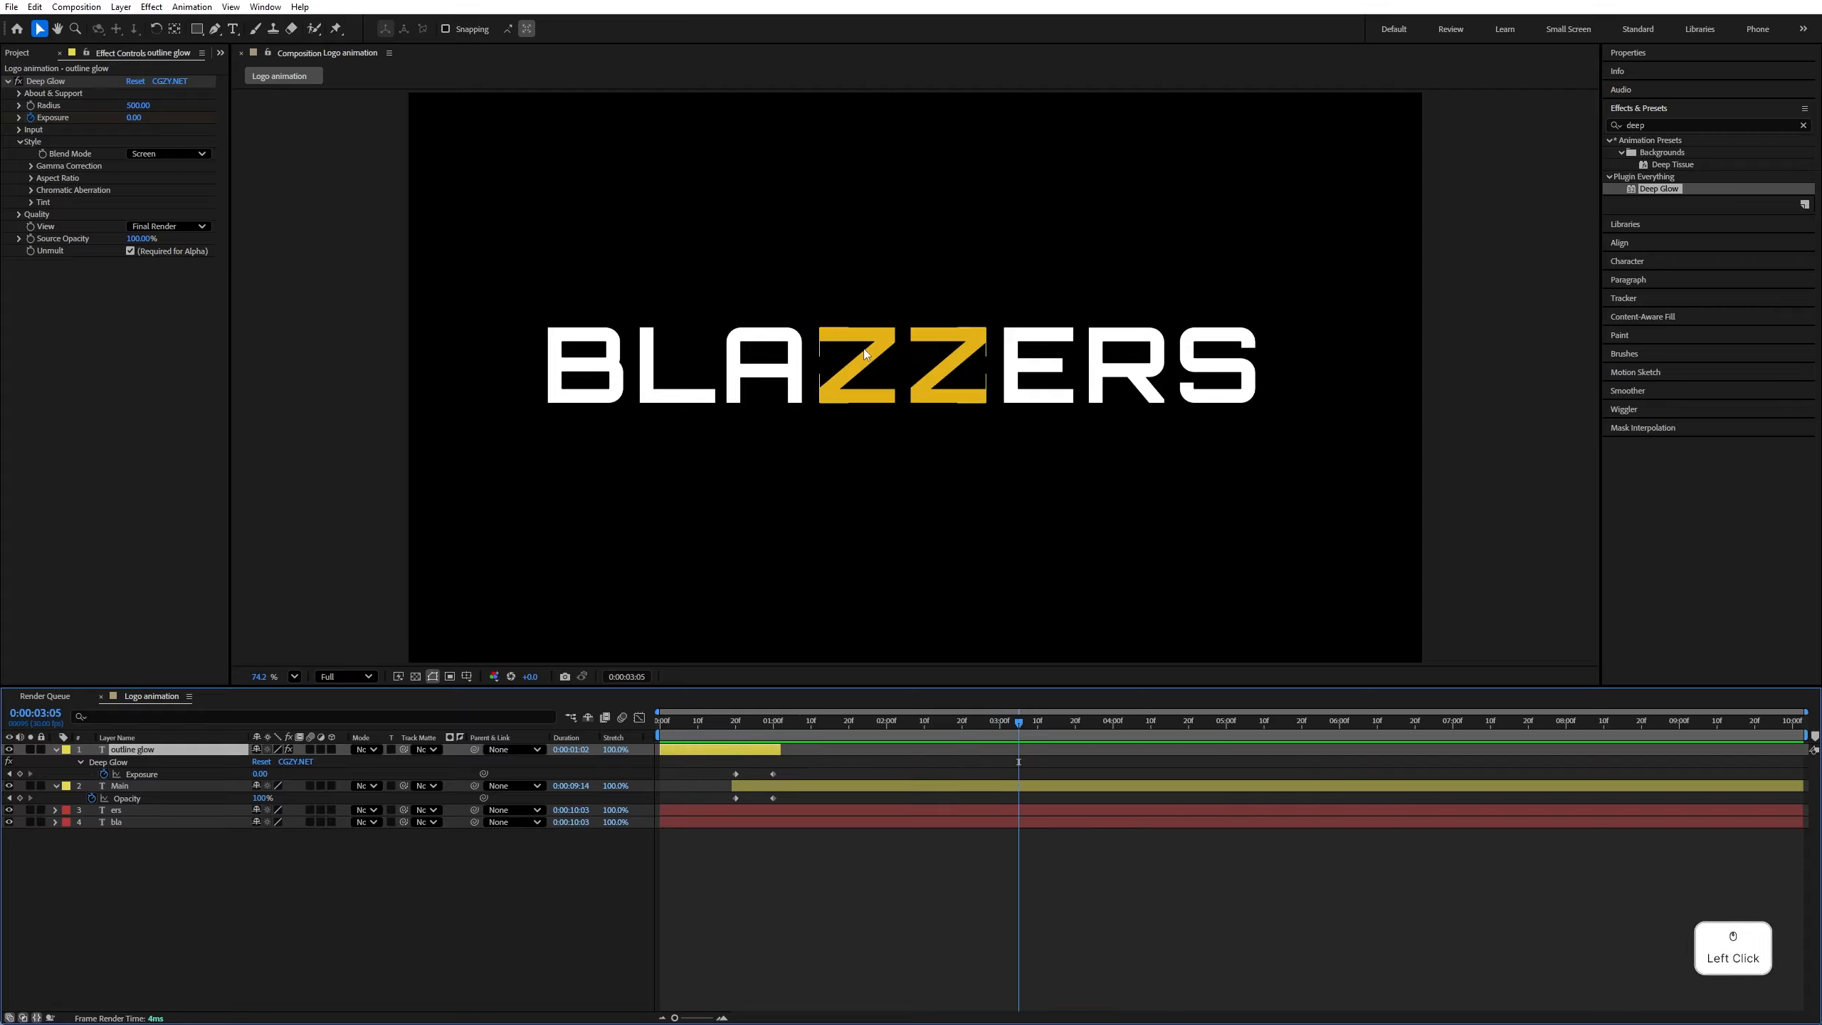
{"action": "key", "text": "ctrl+d"}
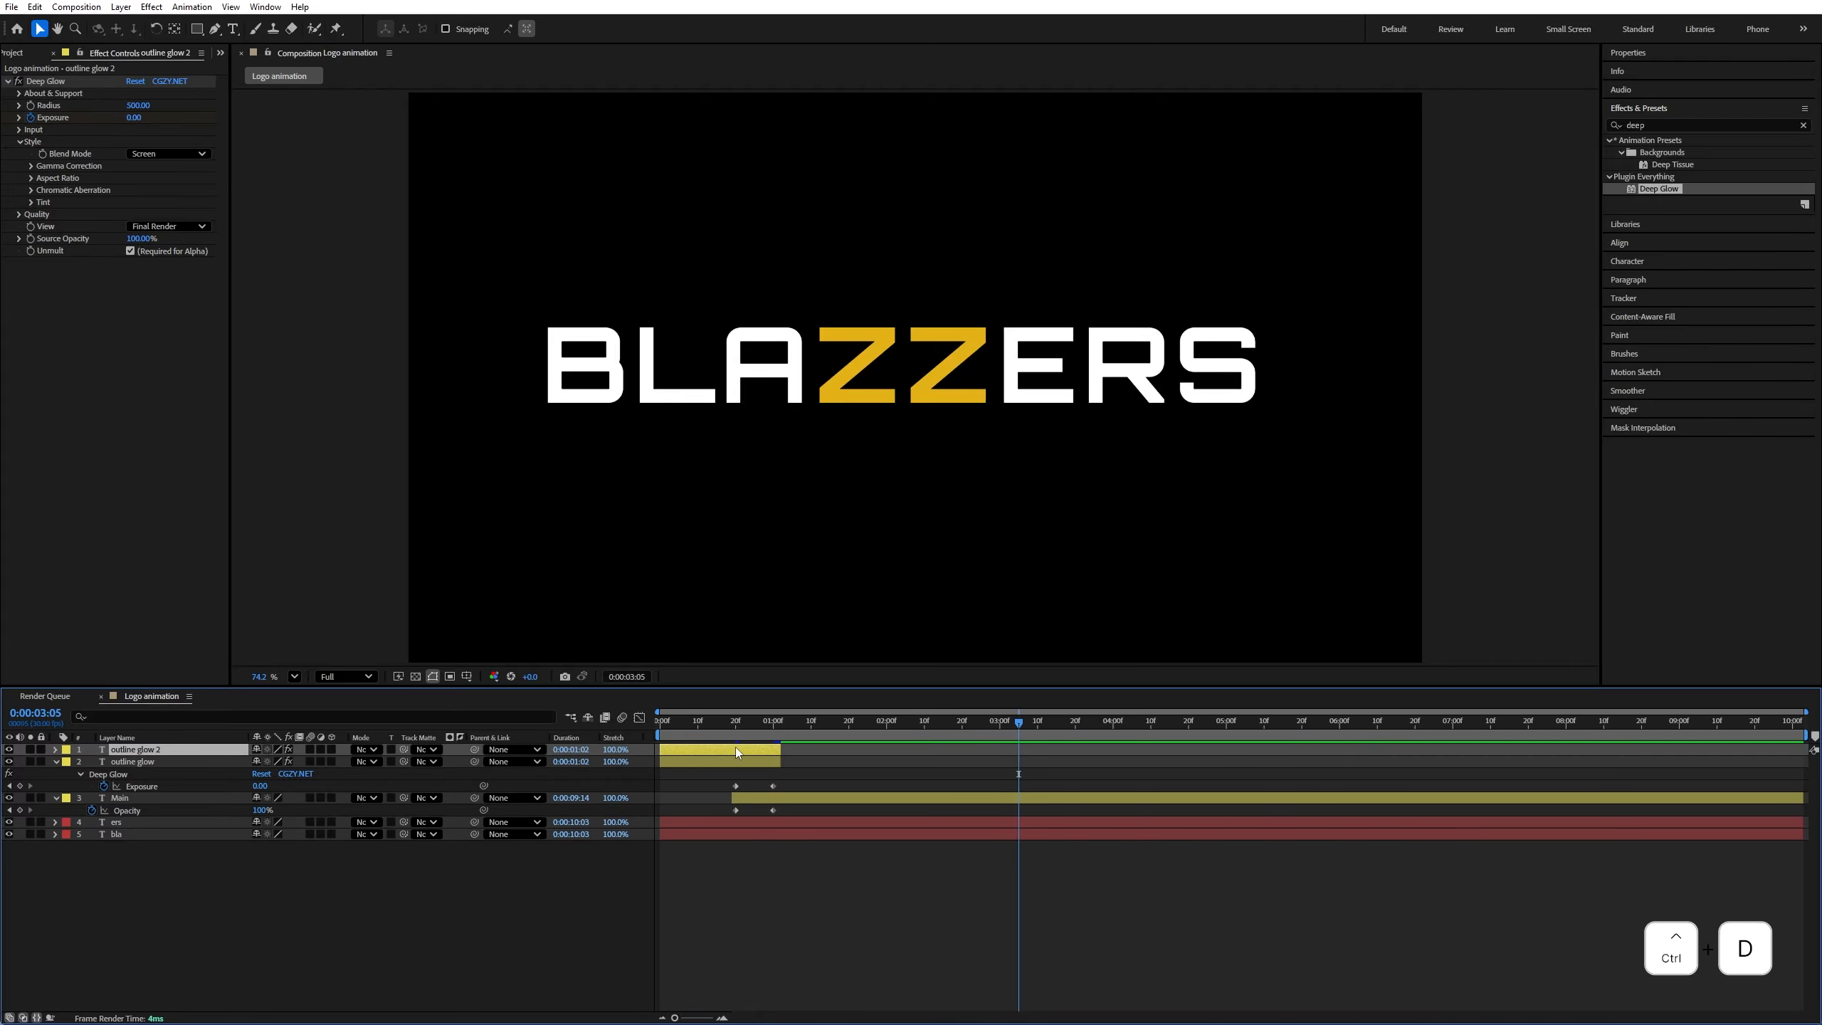
{"action": "left_click_drag", "start_coordinate": [732, 748], "coordinate": [1090, 749]}
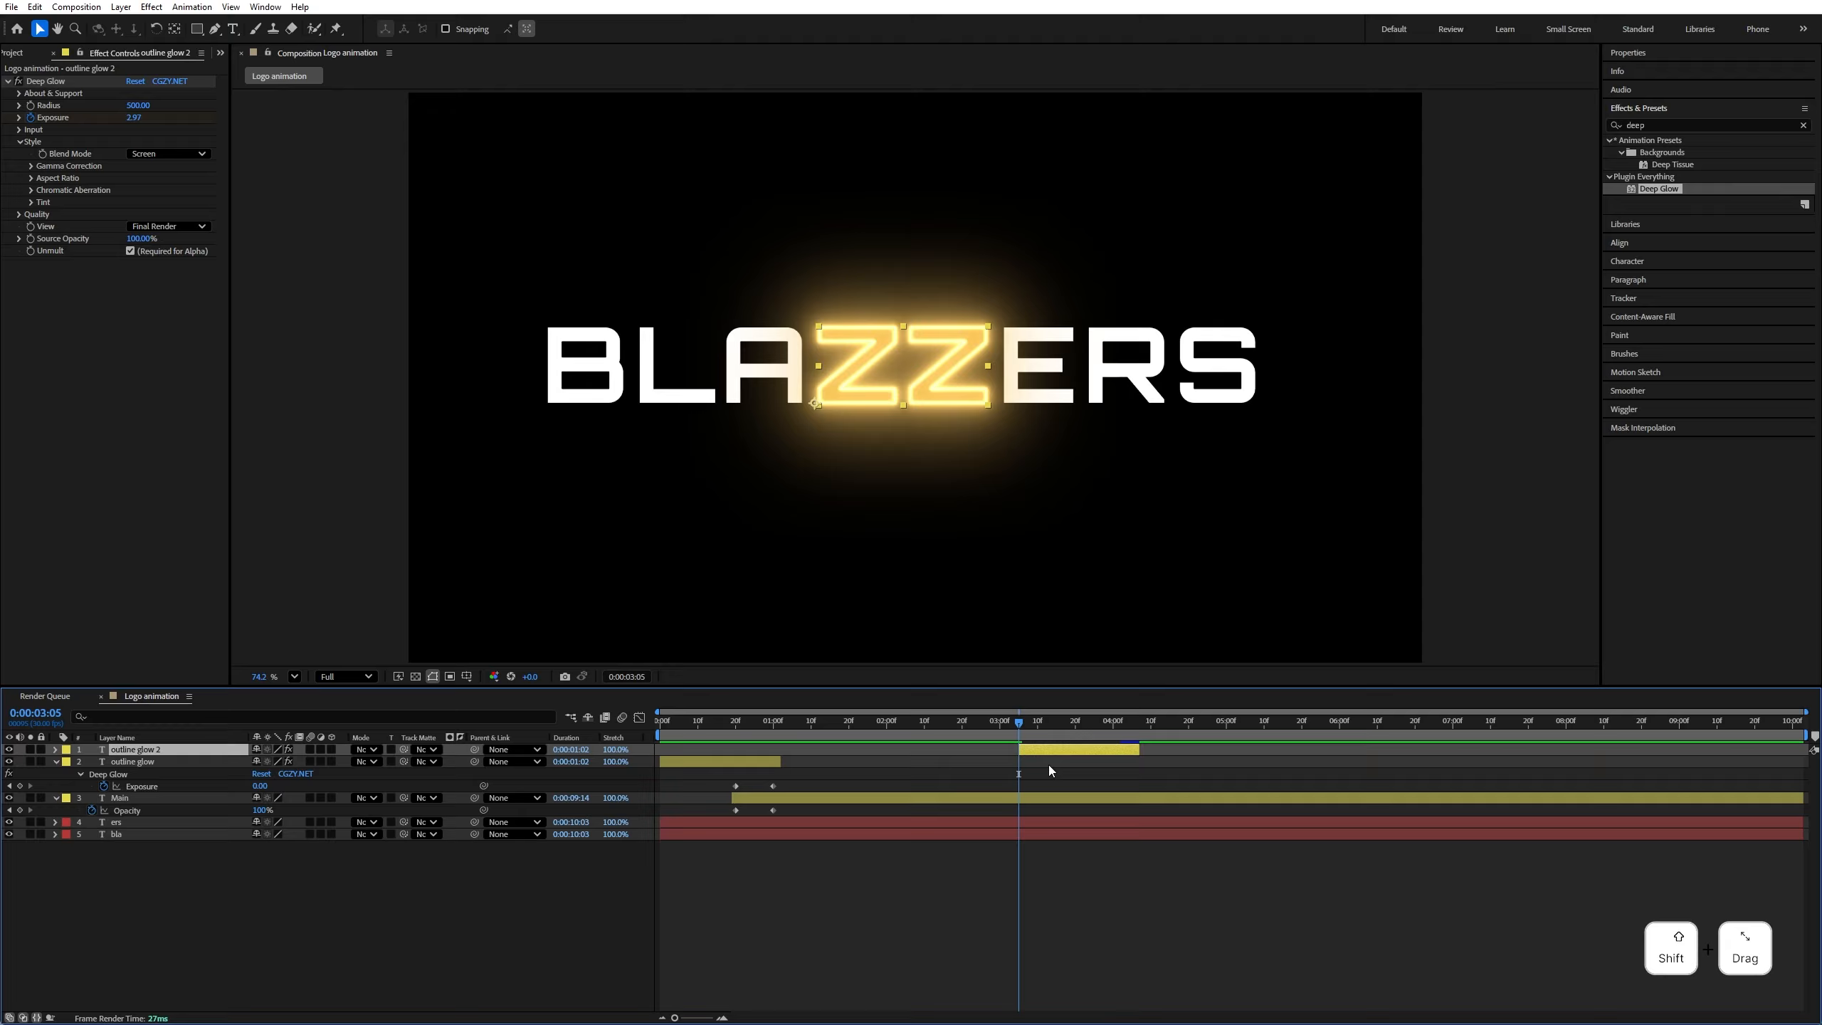
Delete Deep Glow from the duplicated outline layer and rename the layer Echo
{"action": "key", "text": "u"}
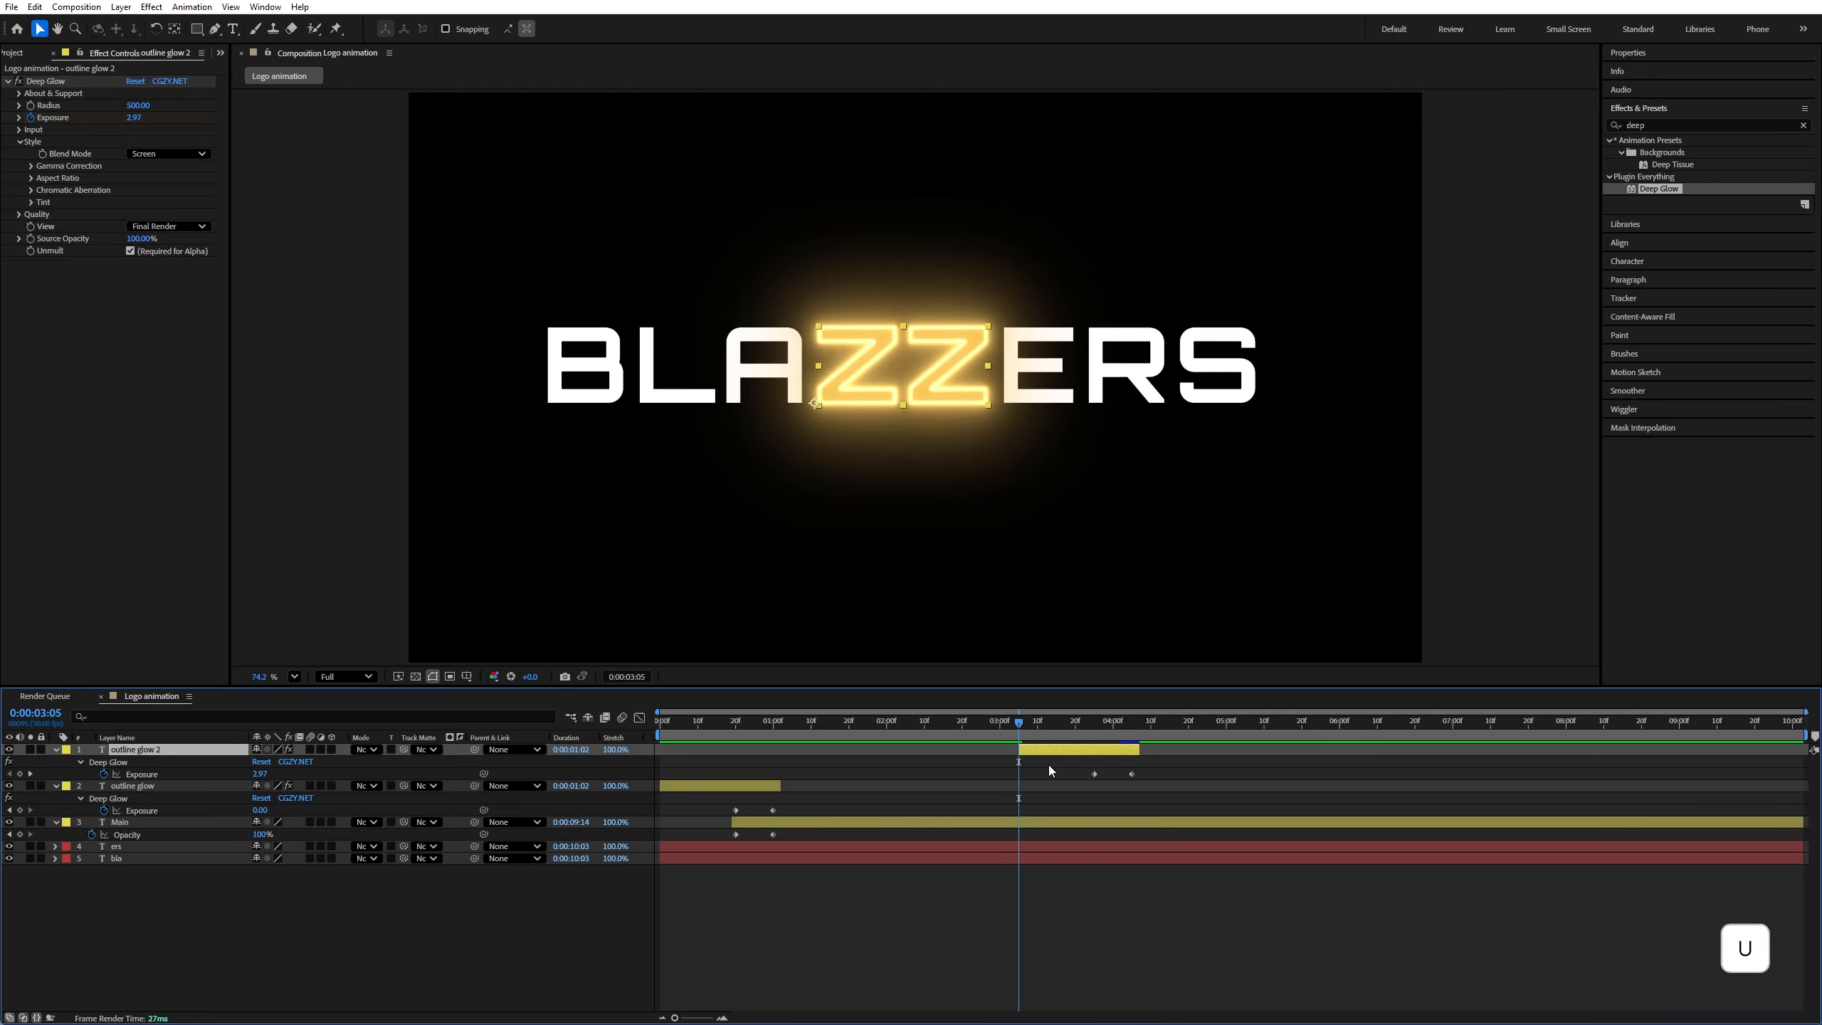
{"action": "left_click", "coordinate": [57, 83]}
{"action": "key", "text": "Delete"}
{"action": "right_click", "coordinate": [152, 749]}
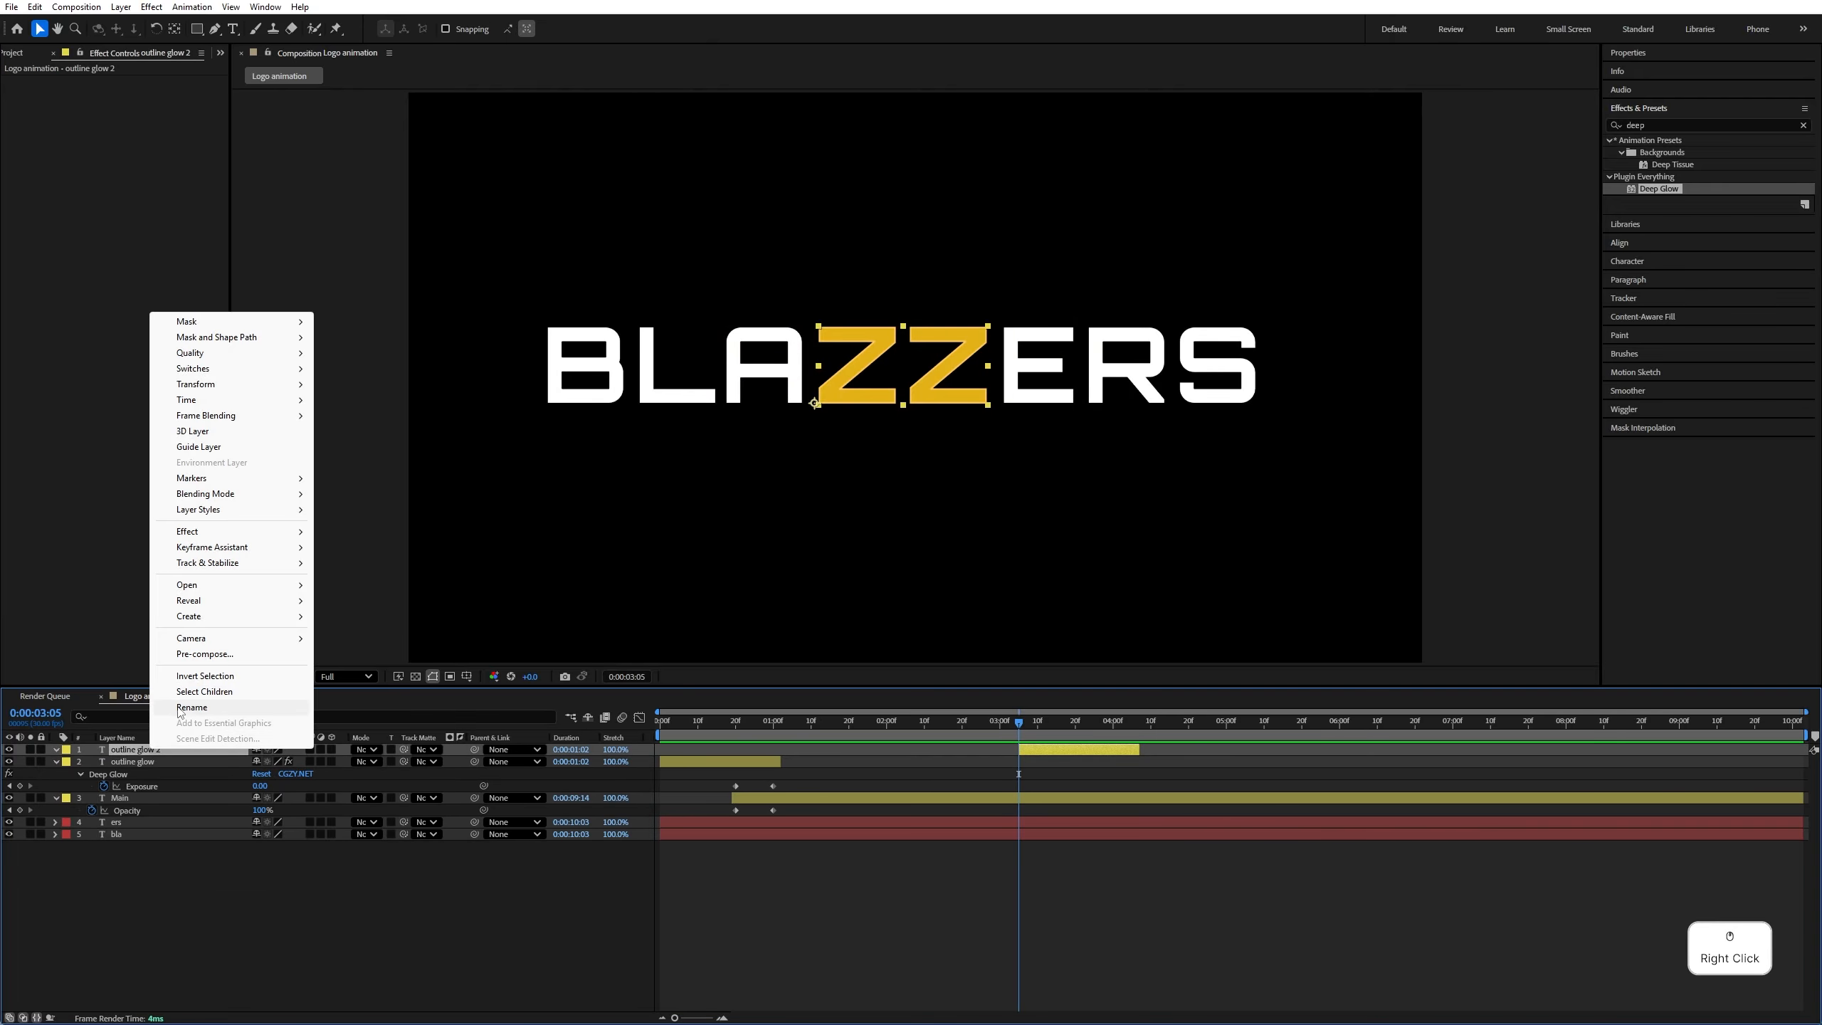
{"action": "left_click", "coordinate": [190, 707]}
{"action": "key", "text": "Caps_Lock"}
{"action": "type", "text": "Echo"}
{"action": "key", "text": "Return"}
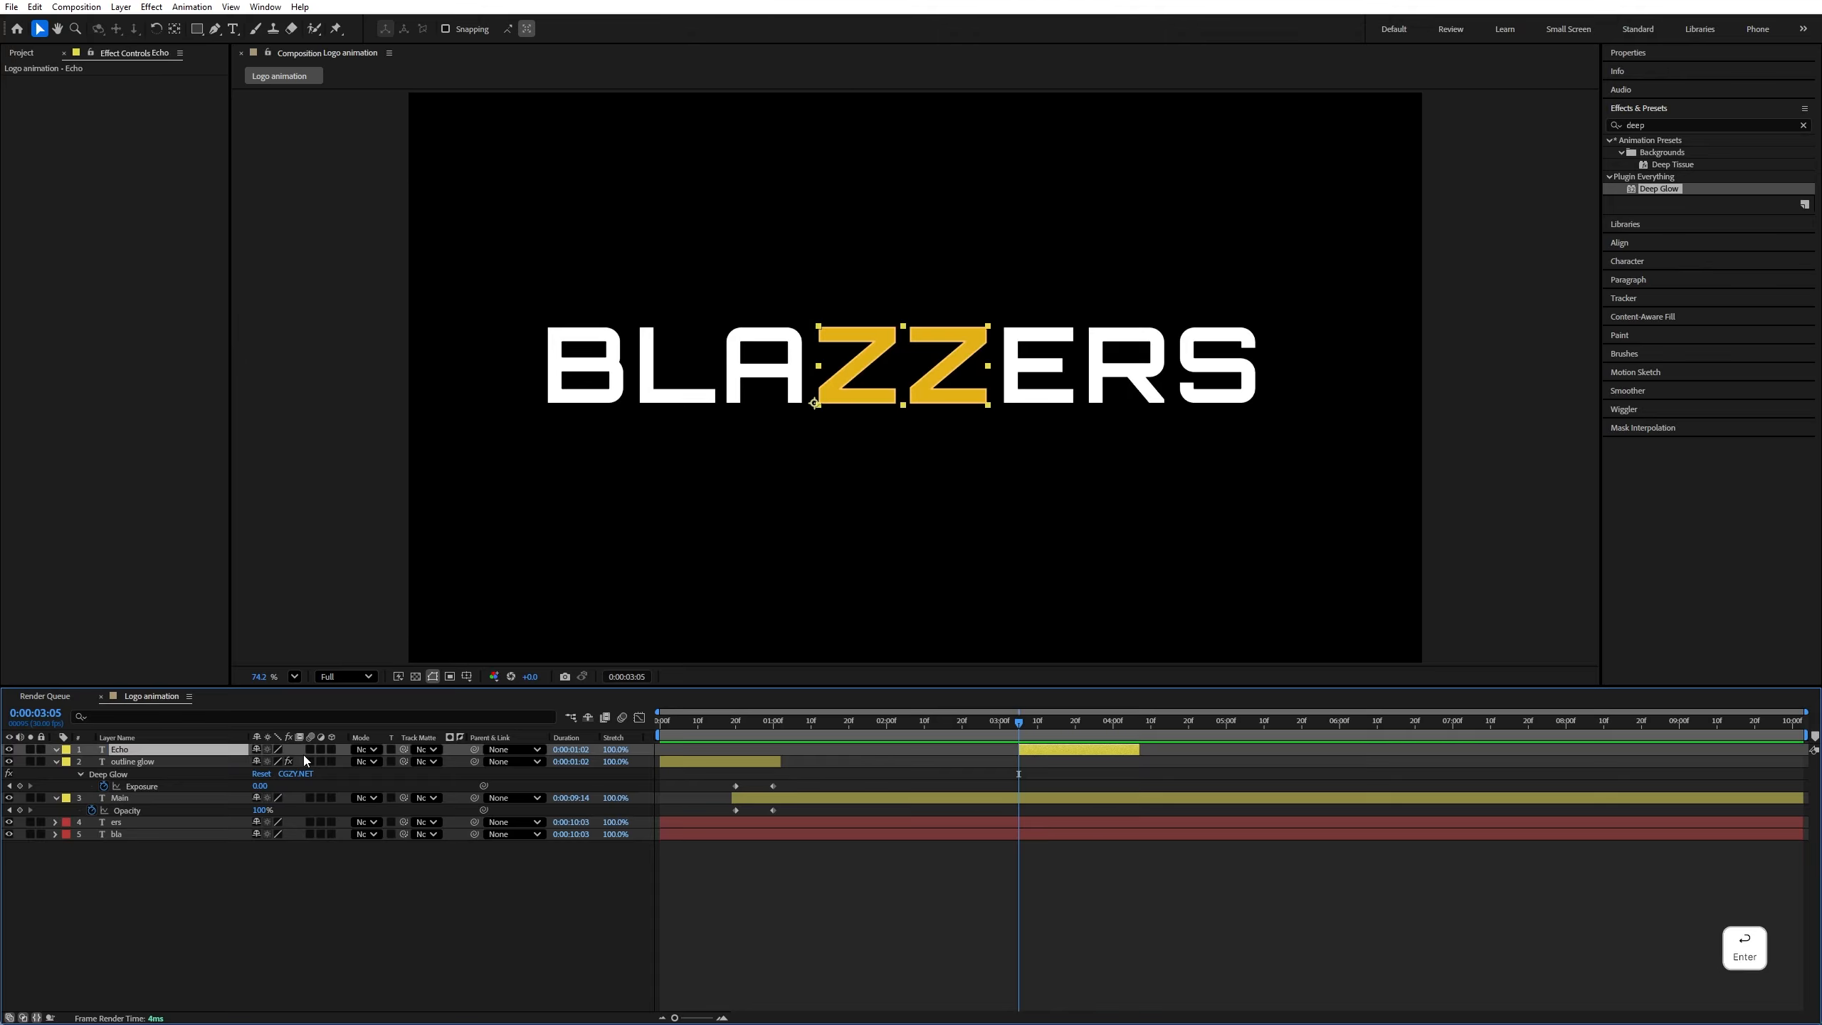
Duplicate the Echo layer, hide the copy, and delete the second Z from the original Echo layer's text
{"action": "key", "text": "ctrl+d"}
{"action": "left_click", "coordinate": [9, 749]}
{"action": "double_click", "coordinate": [126, 764]}
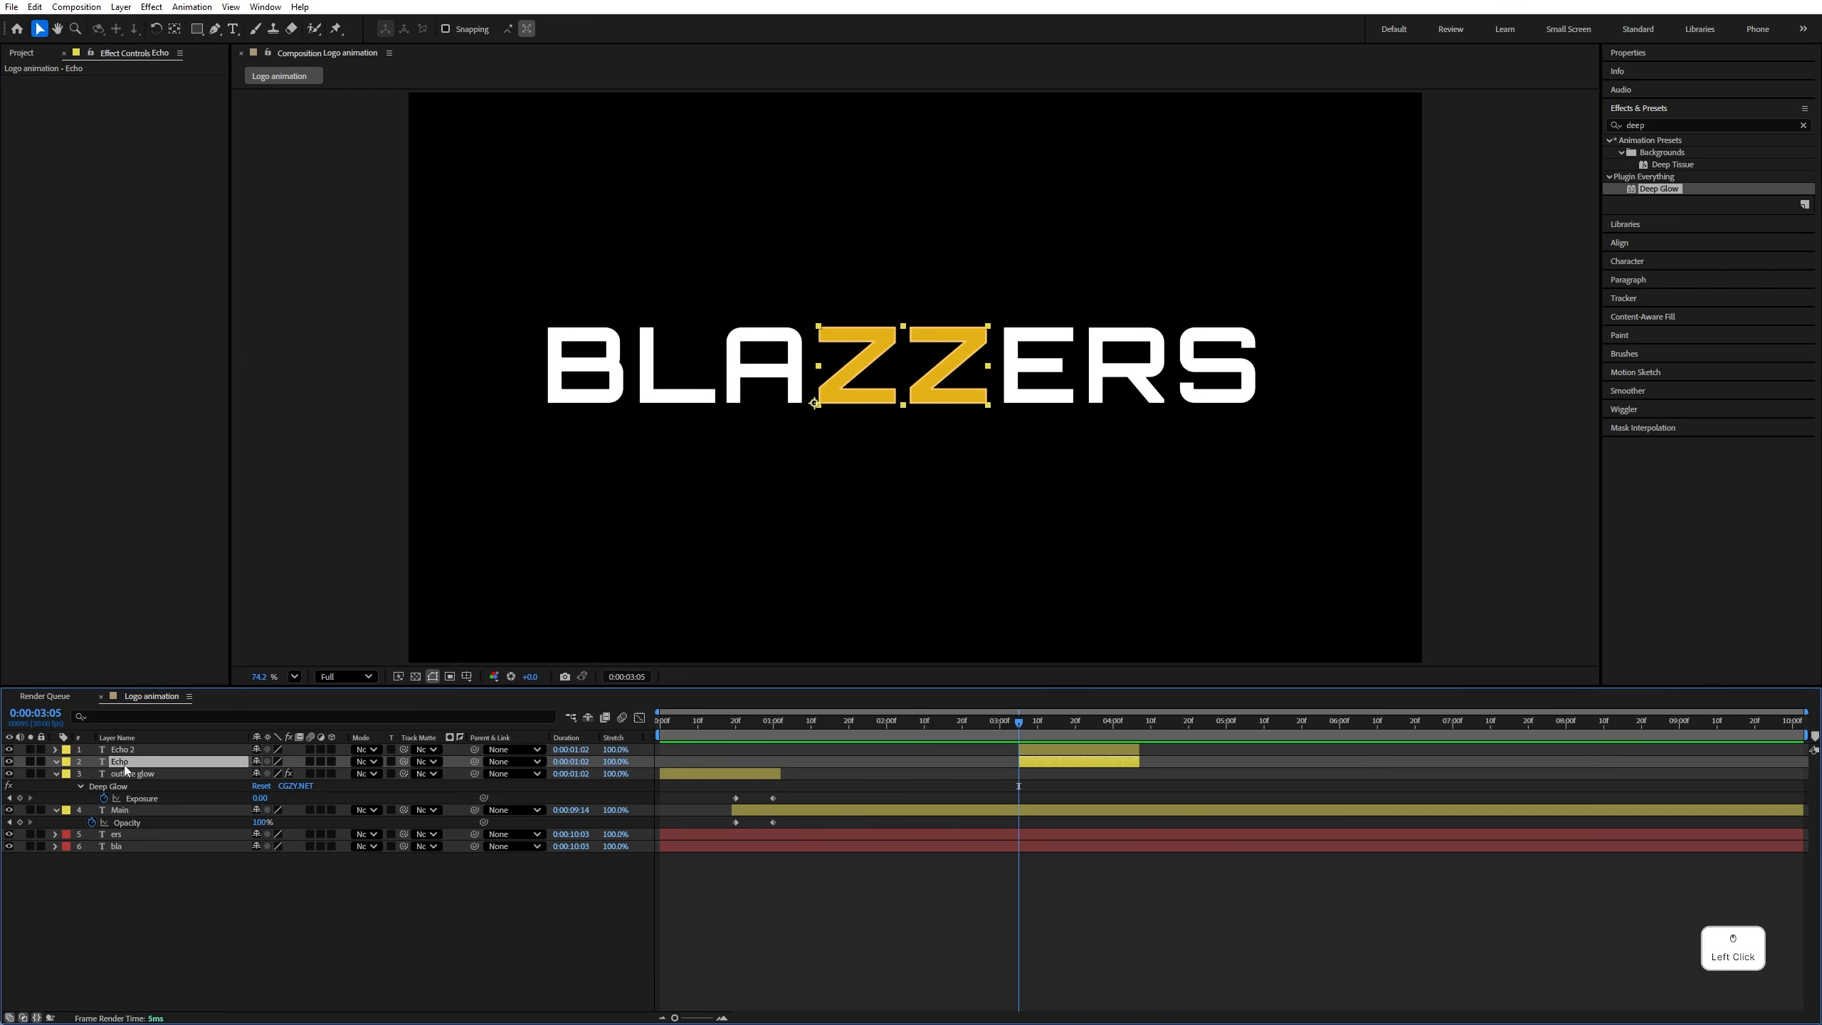
{"action": "left_click_drag", "start_coordinate": [905, 376], "coordinate": [984, 367]}
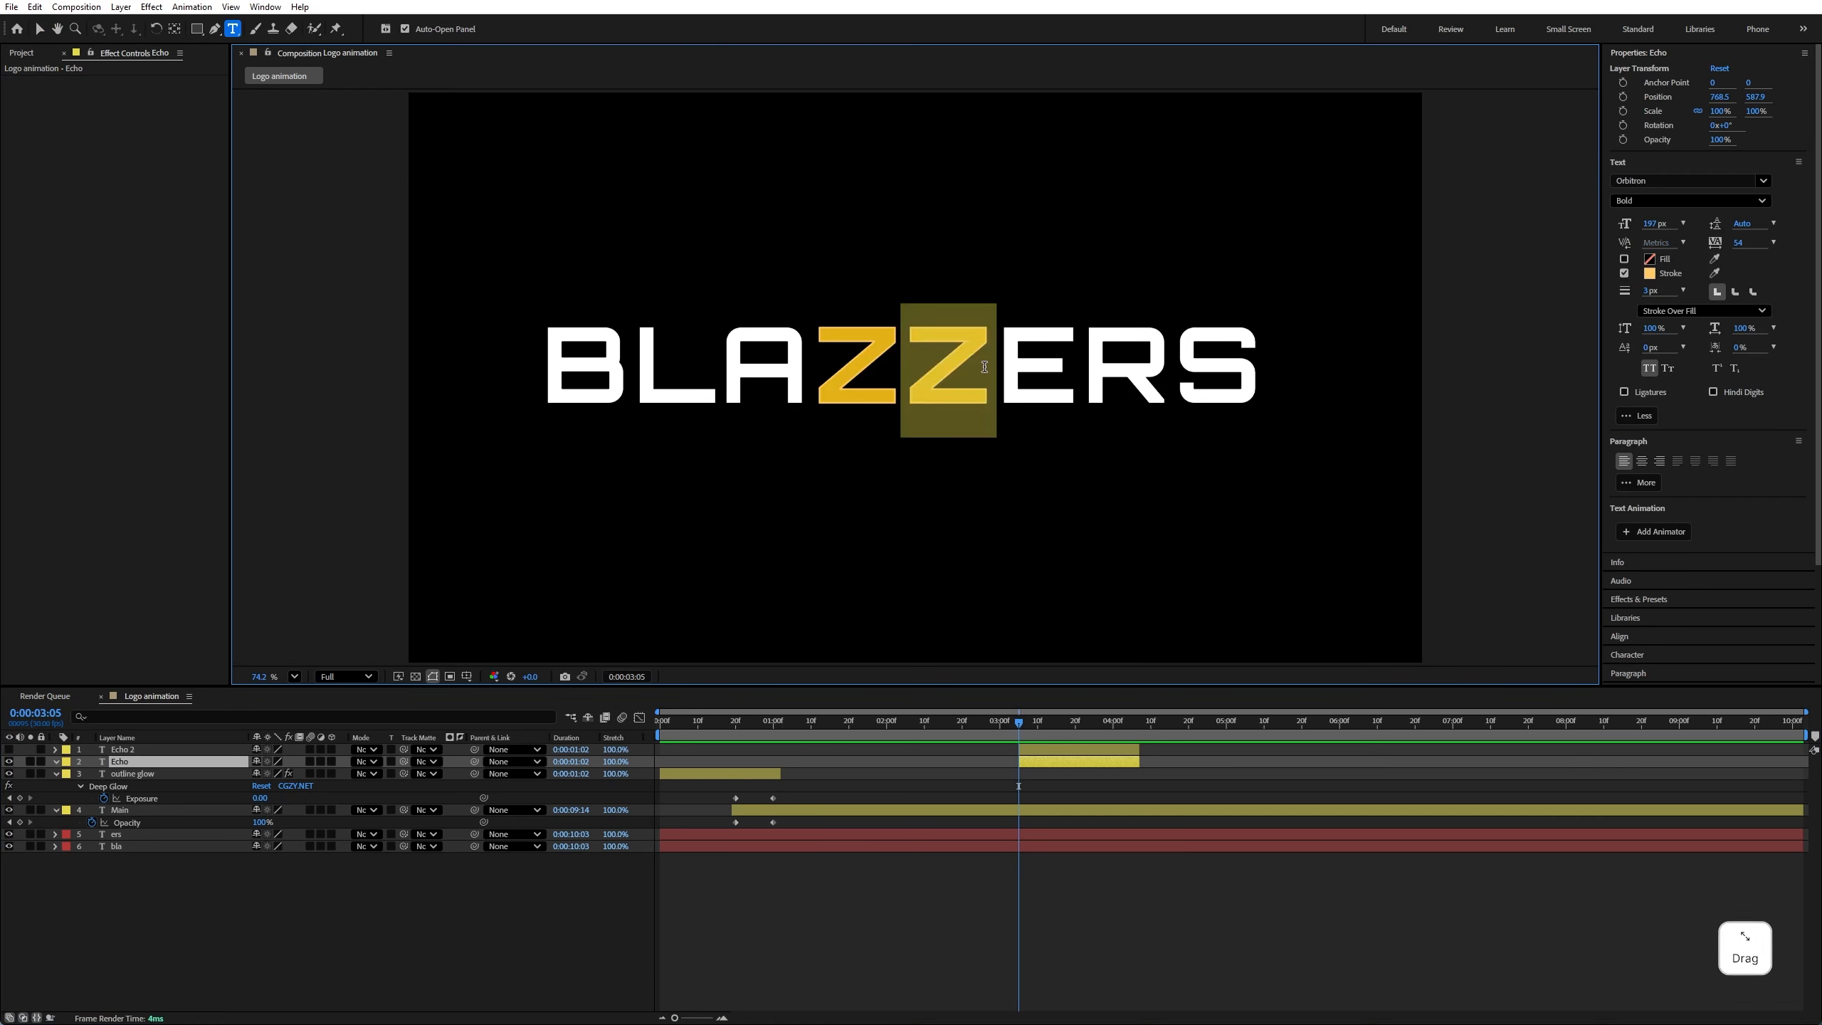
{"action": "key", "text": "Left"}
Show the Echo 2 layer, reduce its text to a single Z, and position it over the logo's second Z
{"action": "left_click", "coordinate": [120, 751]}
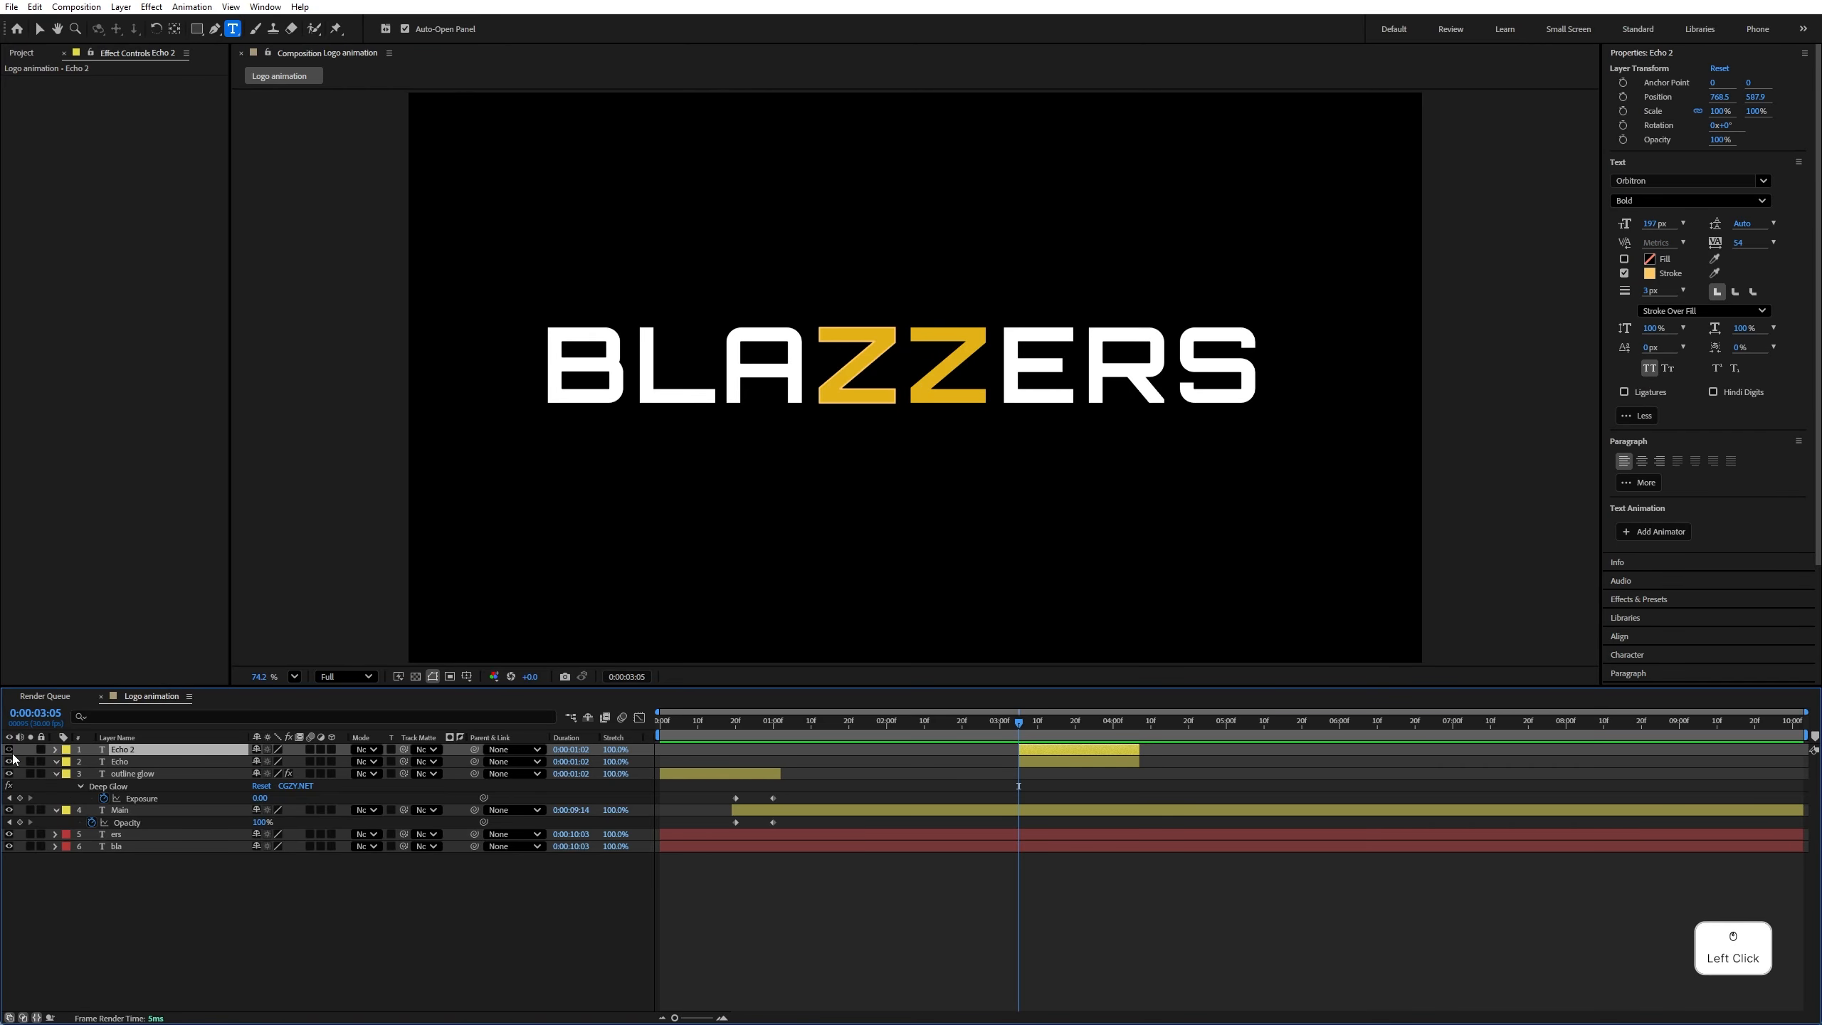
{"action": "left_click", "coordinate": [8, 750]}
{"action": "double_click", "coordinate": [897, 367]}
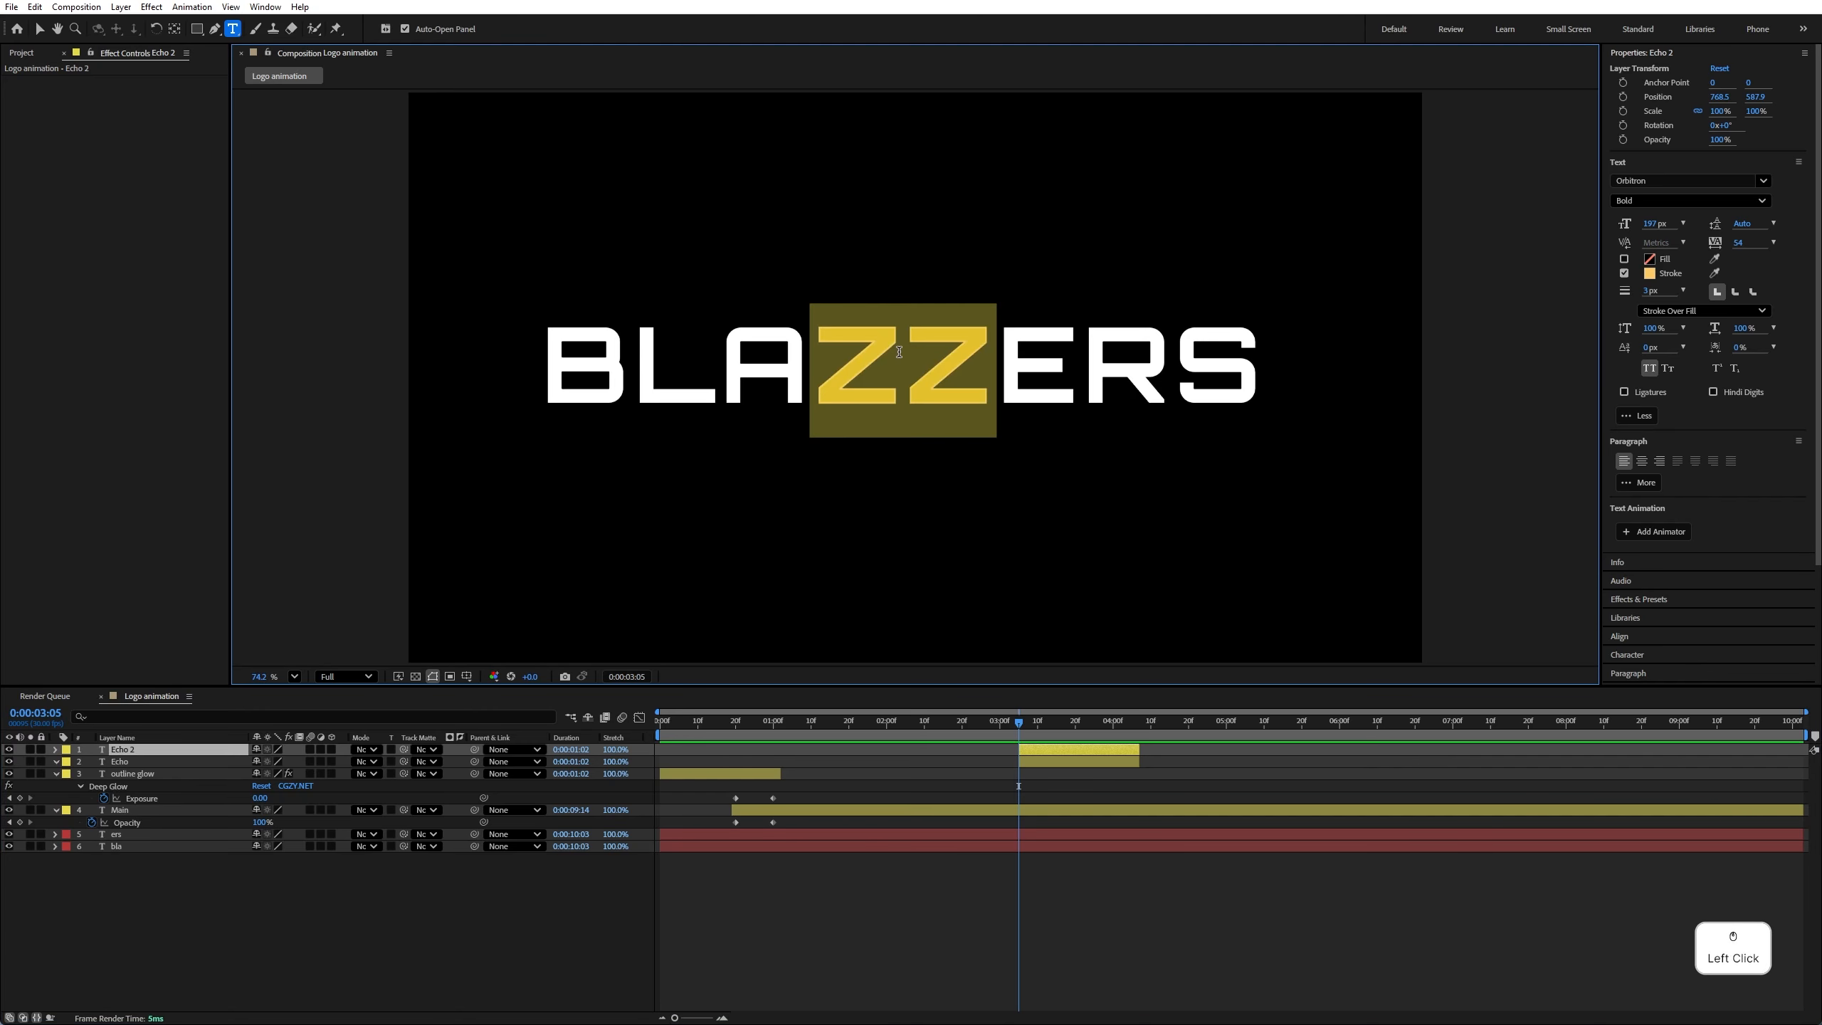
{"action": "left_click", "coordinate": [899, 351]}
{"action": "left_click_drag", "start_coordinate": [899, 352], "coordinate": [963, 359]}
{"action": "key", "text": "Escape"}
{"action": "left_click", "coordinate": [39, 28]}
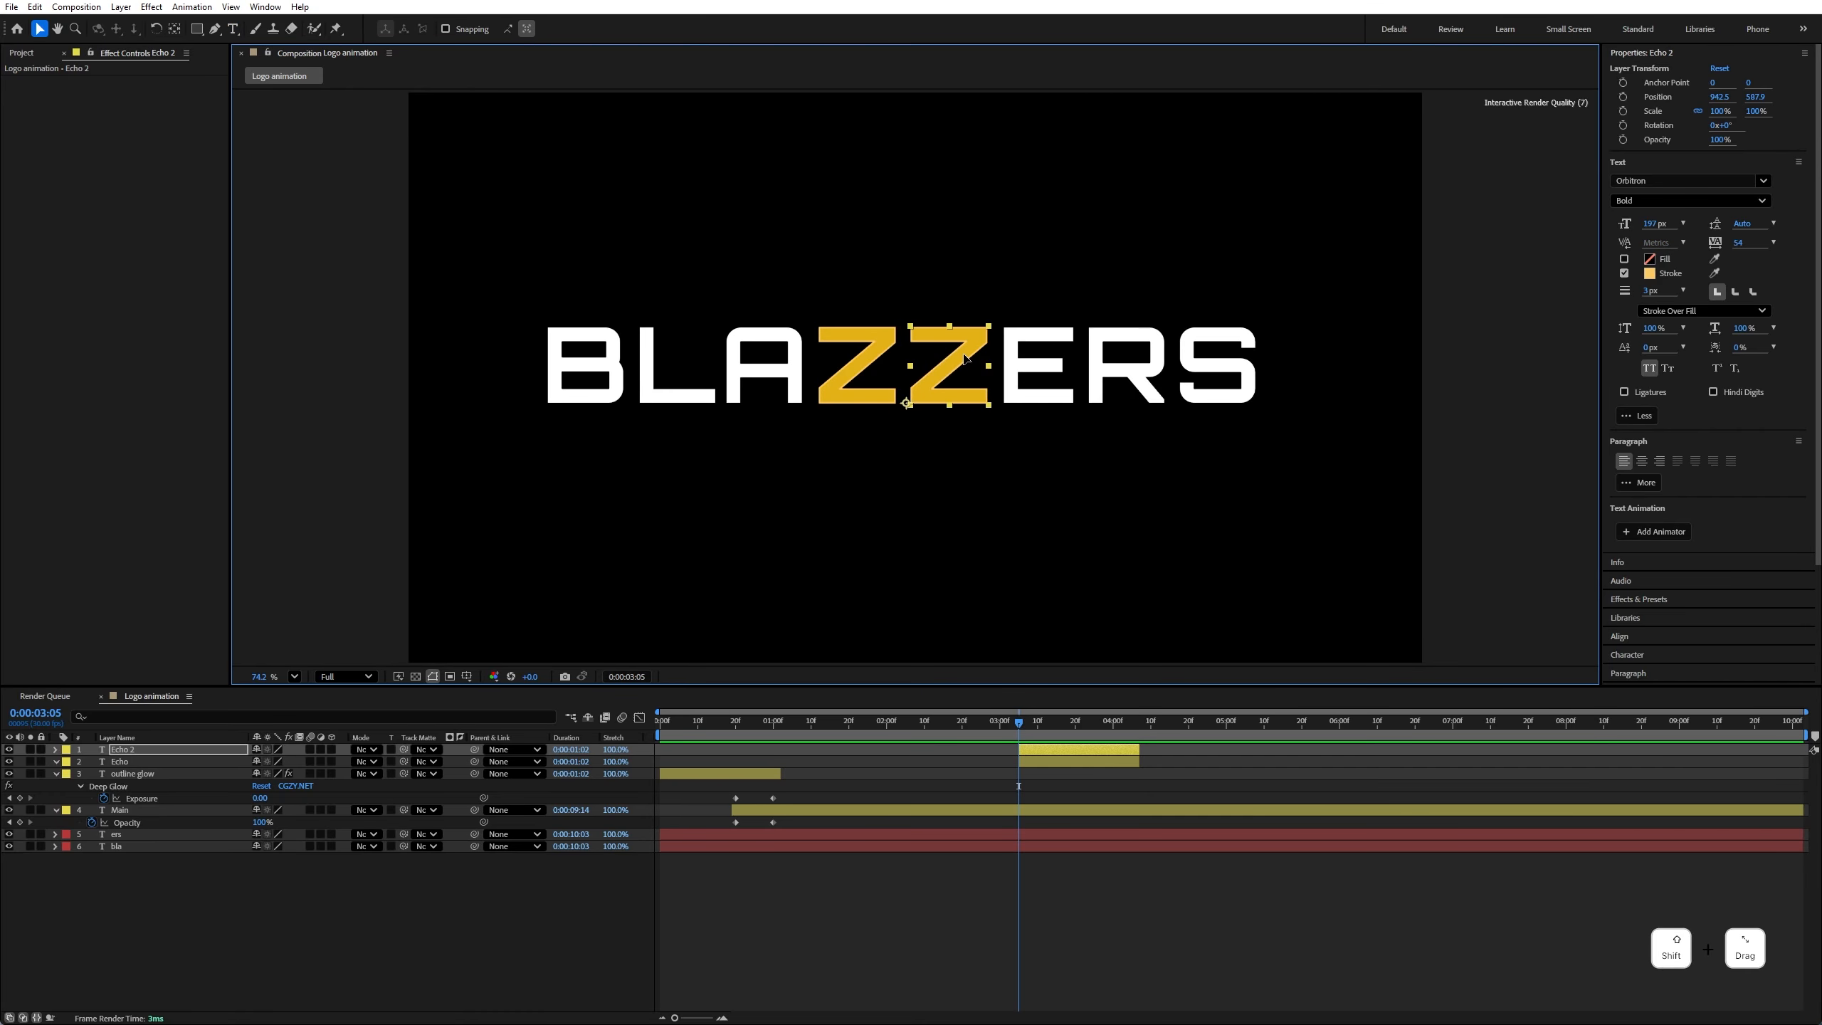
Solo the Echo and Echo 2 layers to check the two Z outlines, and turn the solos off again
{"action": "left_click", "coordinate": [43, 761]}
{"action": "left_click", "coordinate": [29, 762]}
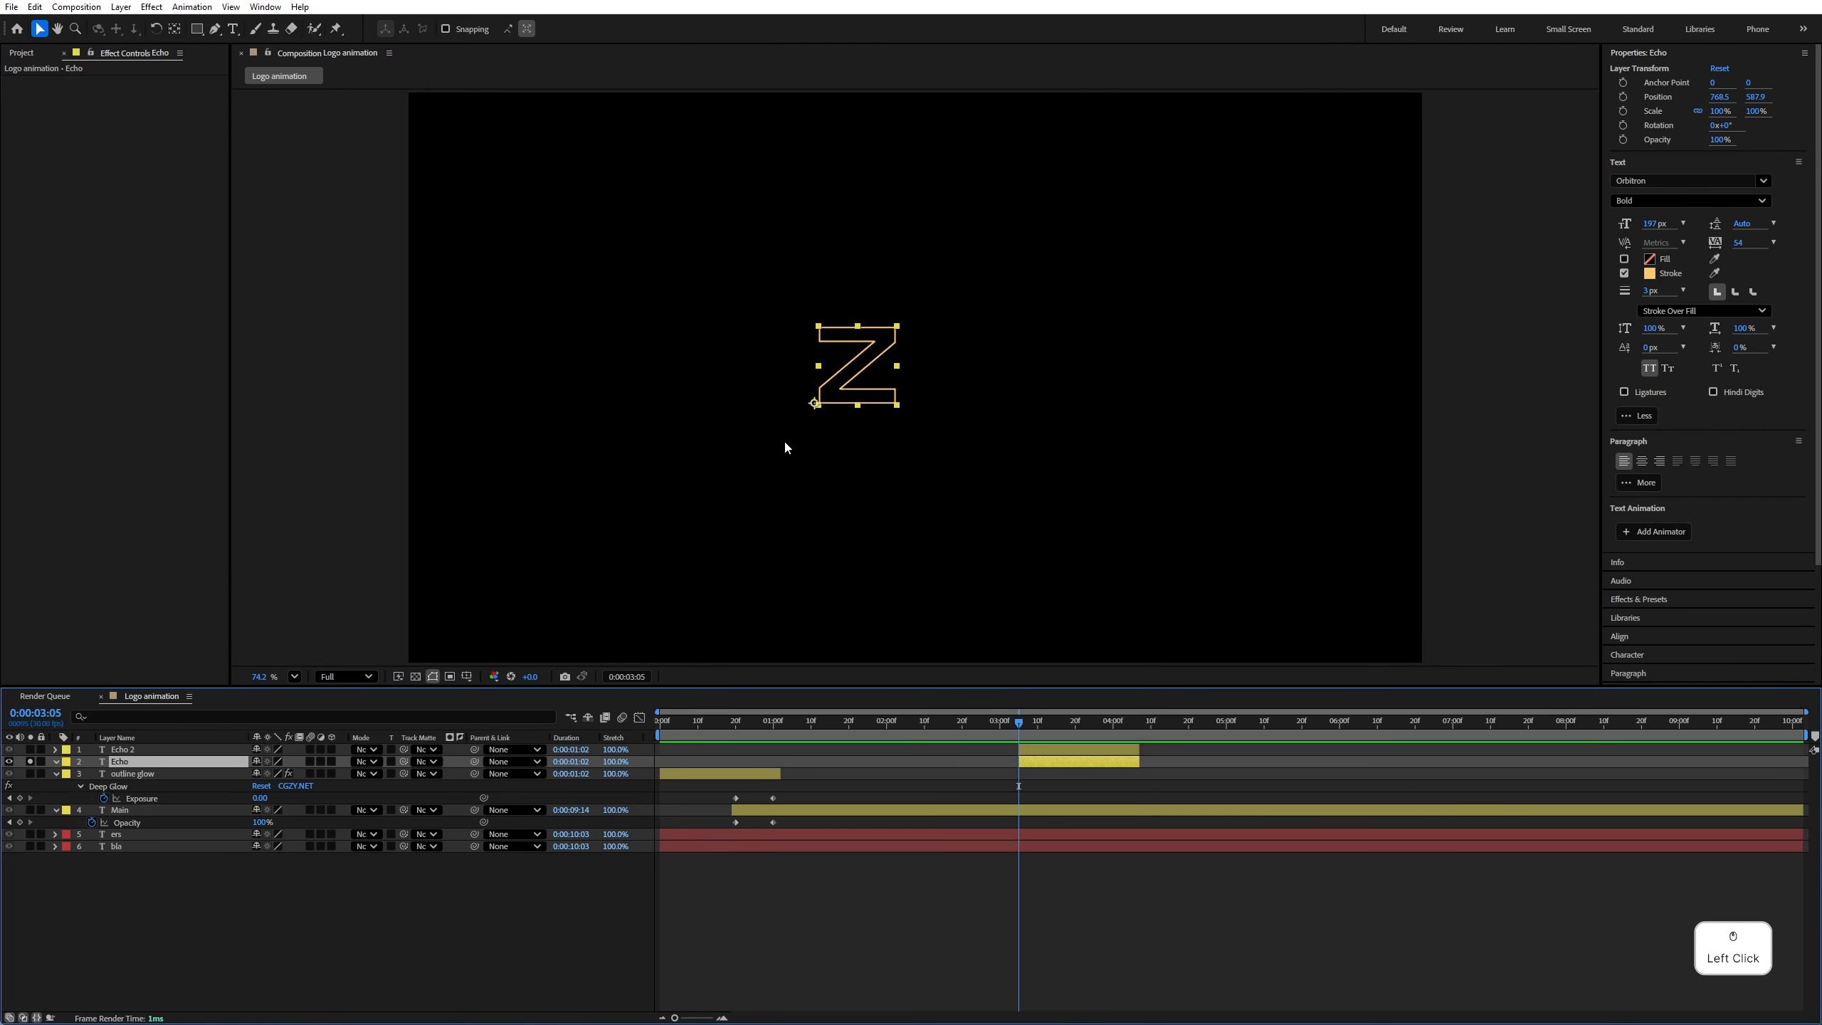
{"action": "left_click", "coordinate": [113, 749]}
{"action": "left_click", "coordinate": [29, 750]}
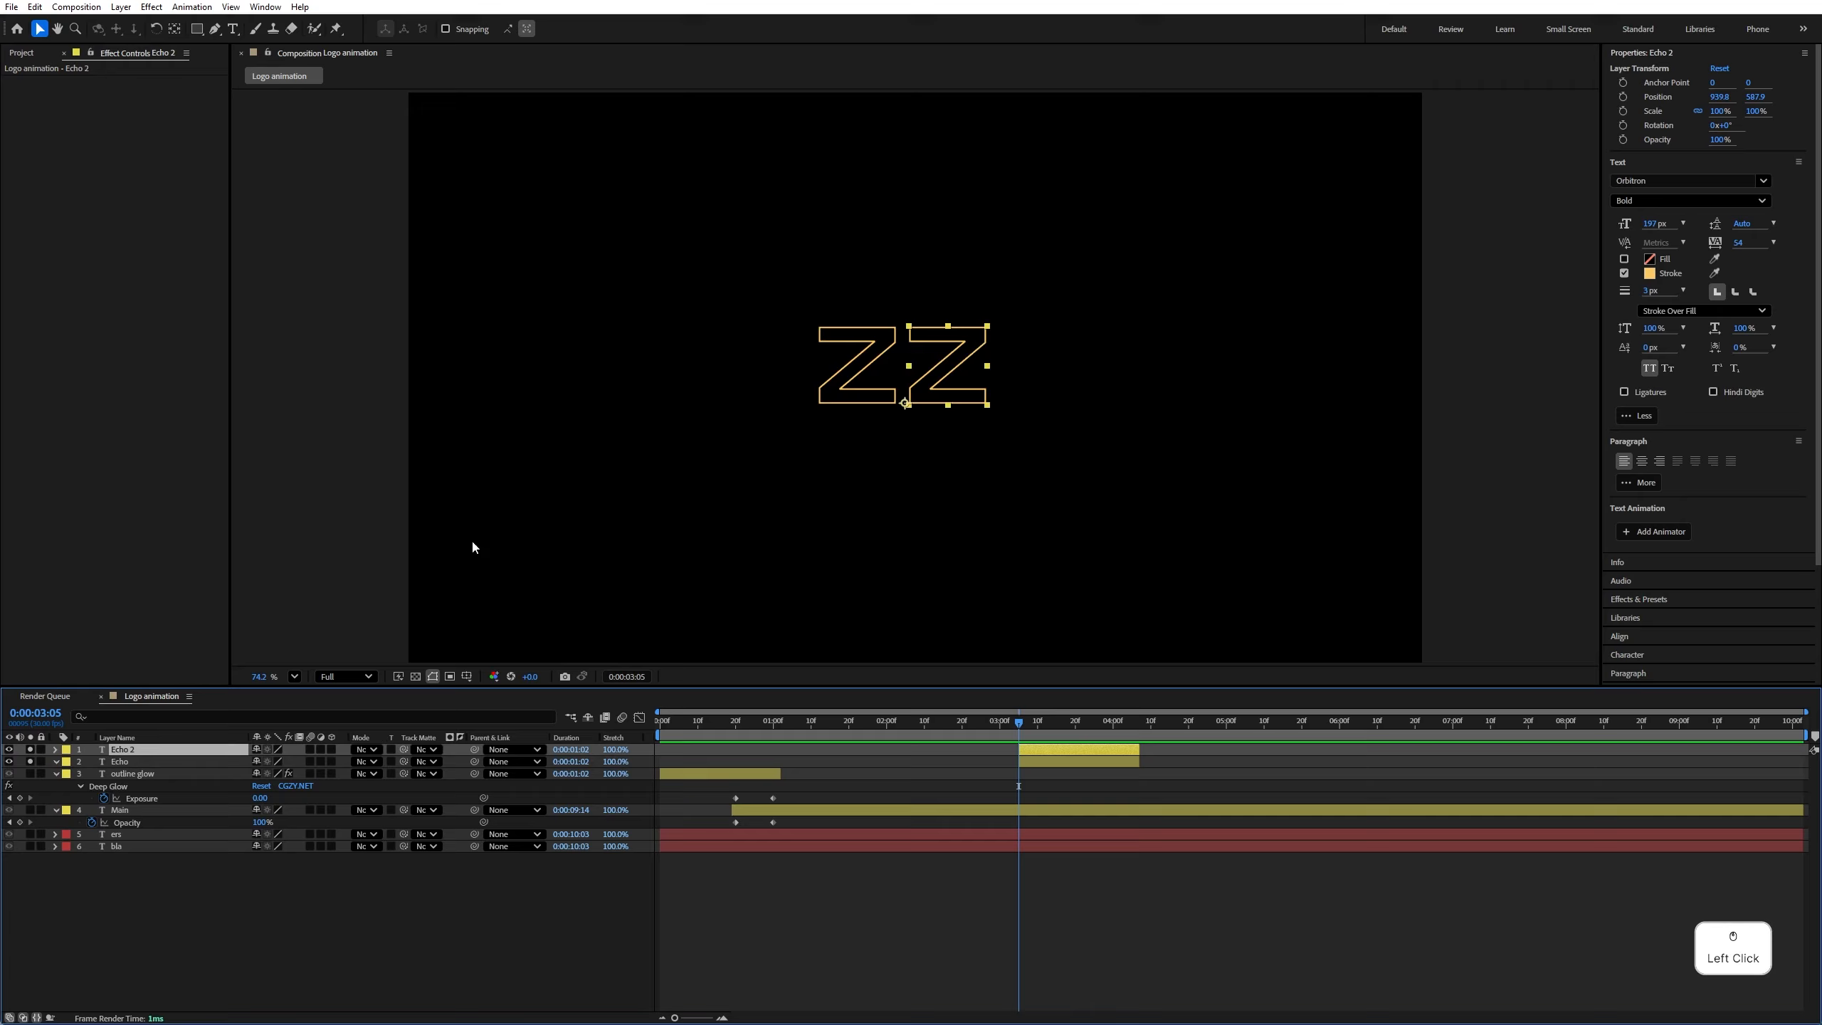
{"action": "left_click_drag", "start_coordinate": [30, 749], "coordinate": [29, 761]}
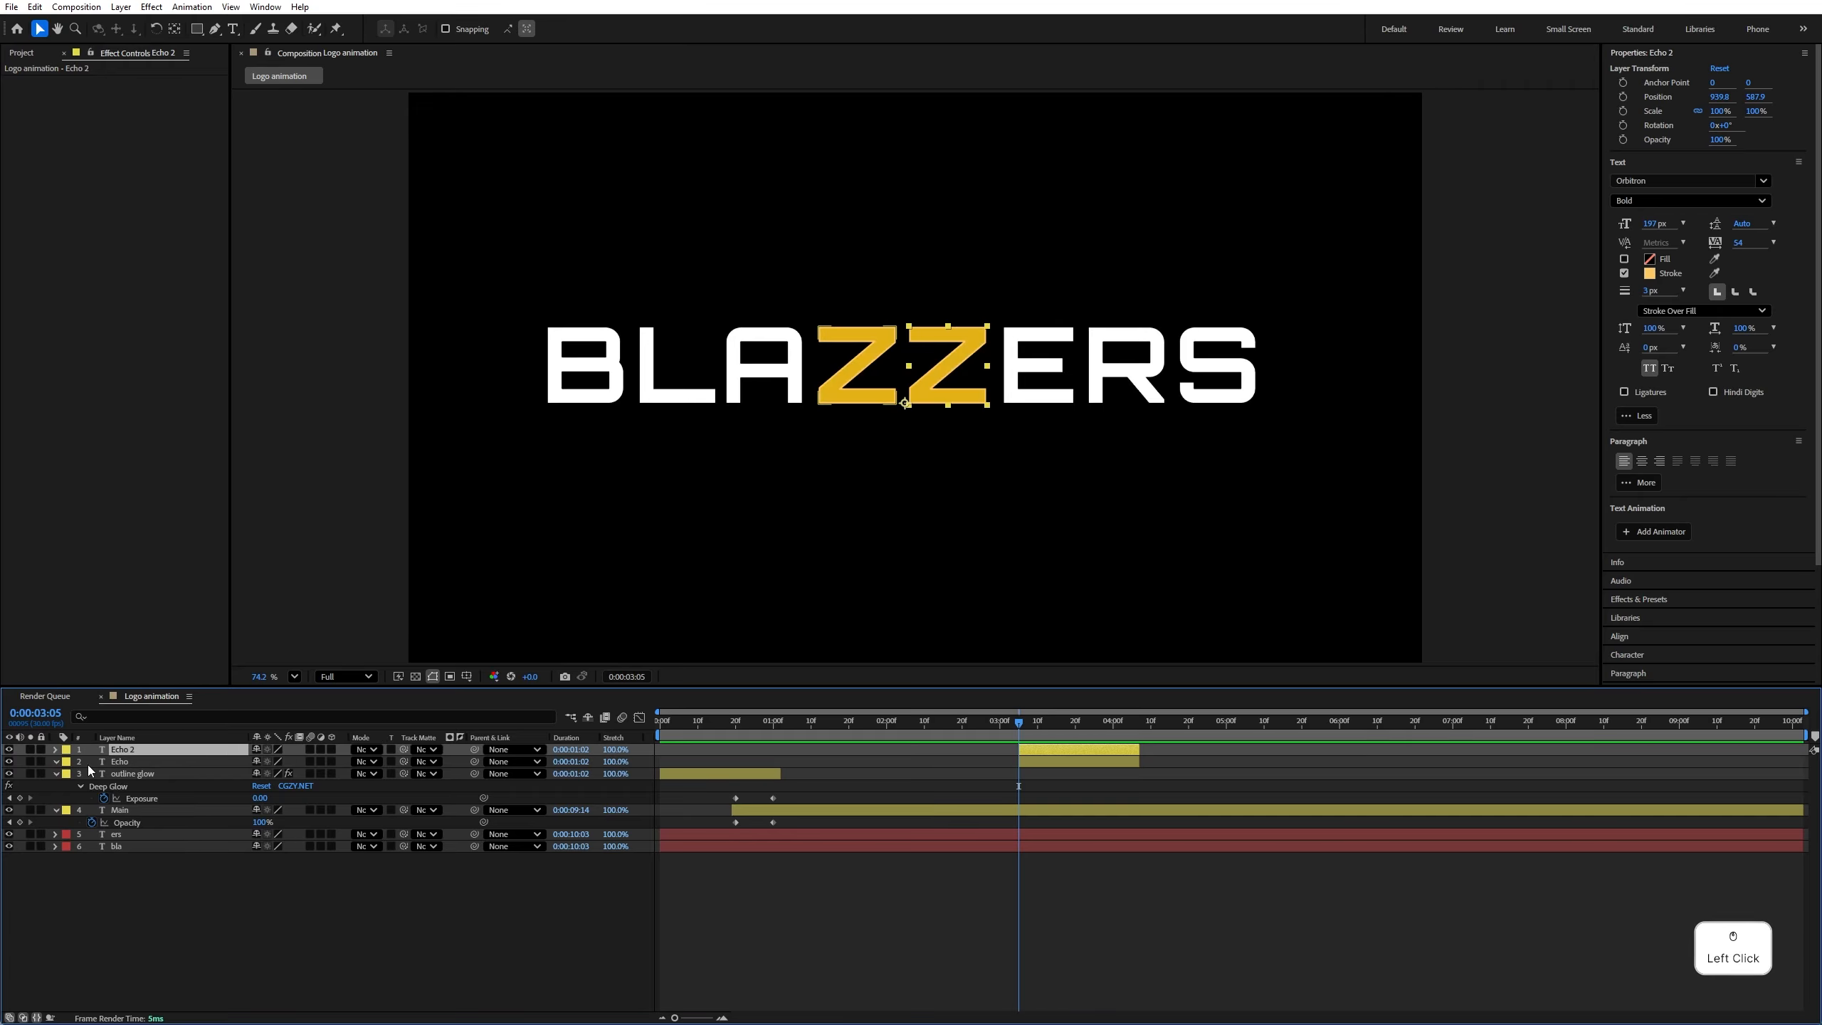
Extend the Echo and Echo 2 layers together to the end of the composition
{"action": "left_click", "coordinate": [92, 771]}
{"action": "left_click", "coordinate": [120, 761]}
{"action": "left_click", "coordinate": [122, 749], "text": "shift"}
{"action": "left_click_drag", "start_coordinate": [1137, 750], "coordinate": [1808, 750]}
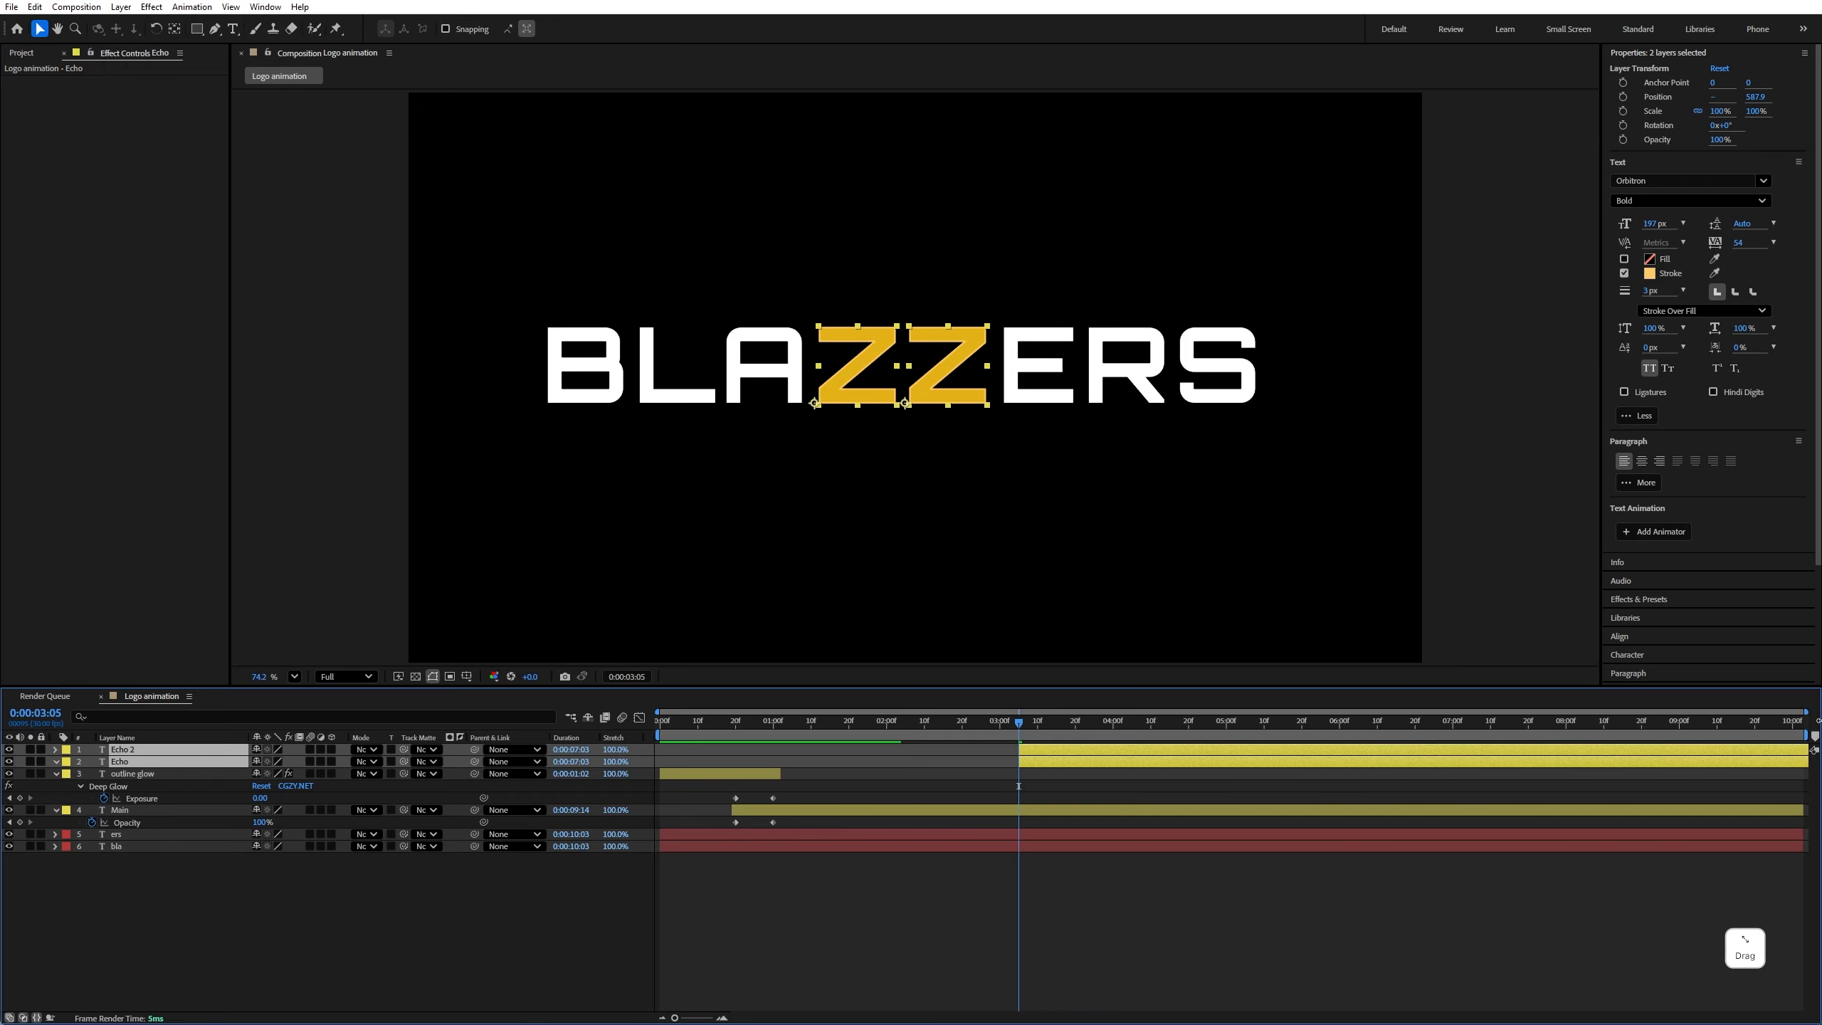
Search the effects for echo and apply the Echo effect to the Echo layer
{"action": "left_click", "coordinate": [1631, 602]}
{"action": "left_click", "coordinate": [1663, 118]}
{"action": "type", "text": "ec"}
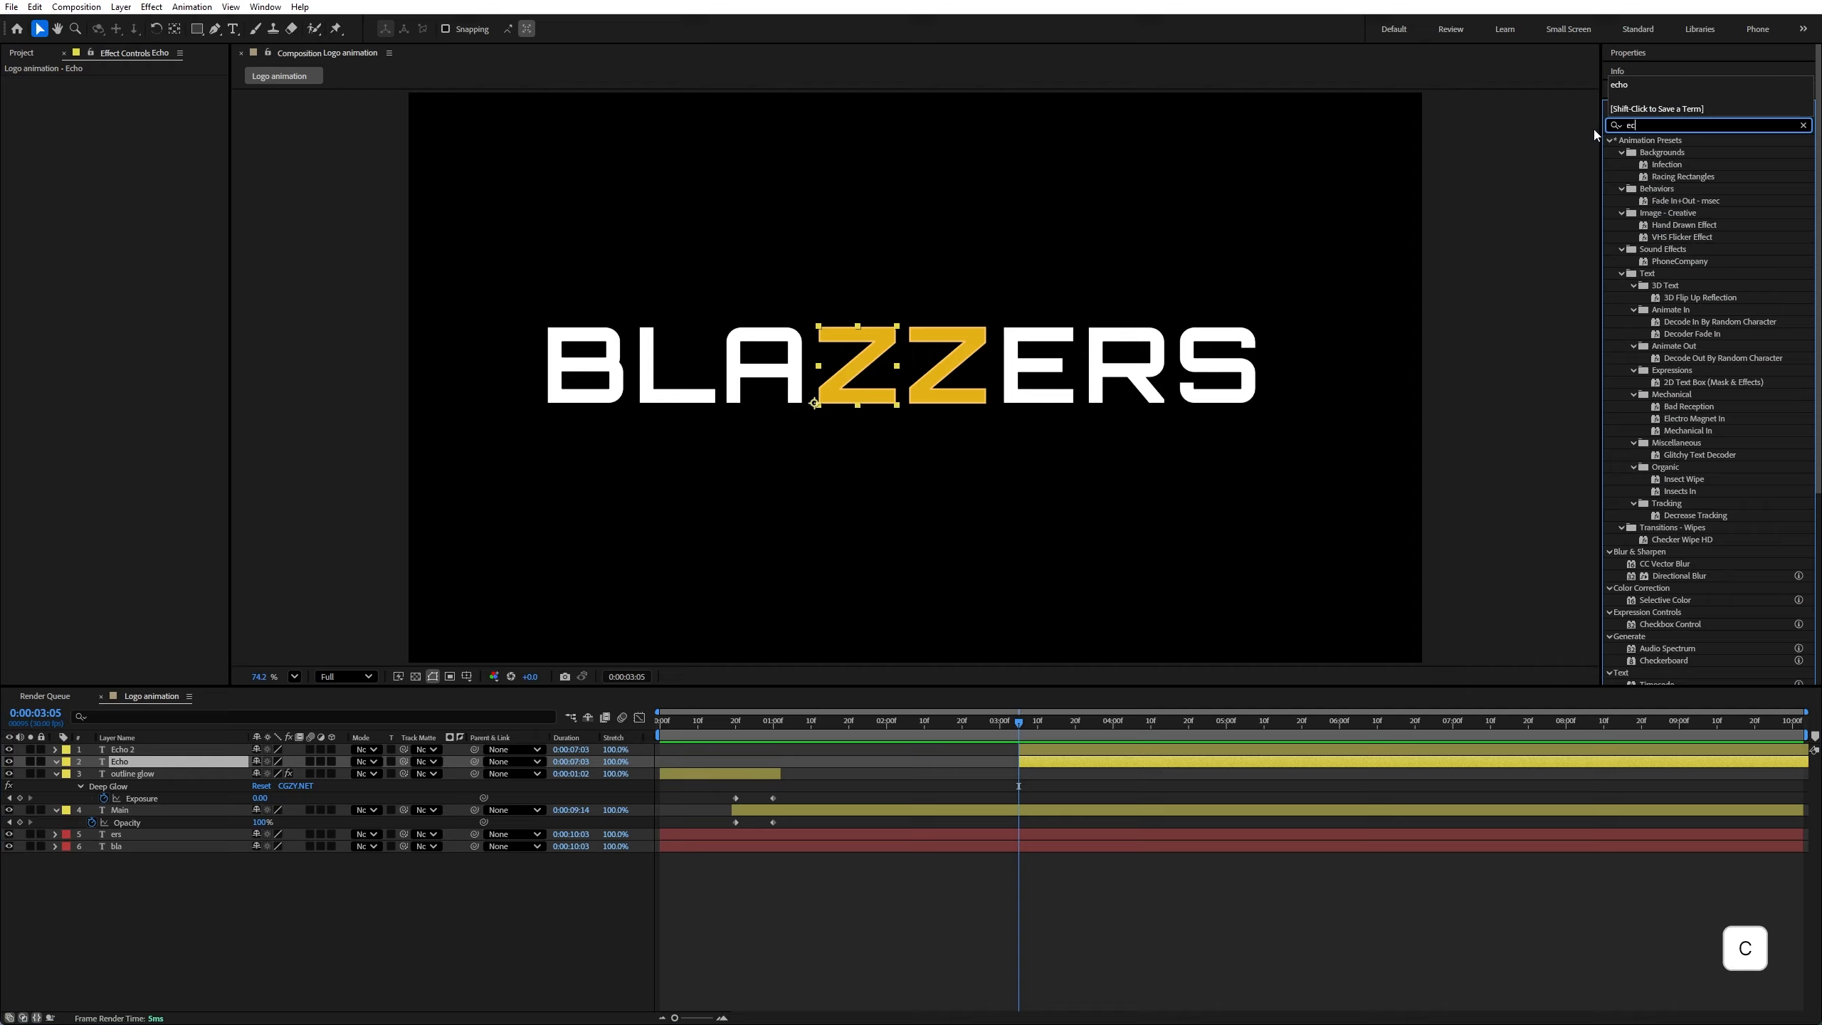
{"action": "type", "text": "ho"}
{"action": "left_click_drag", "start_coordinate": [1637, 150], "coordinate": [153, 763]}
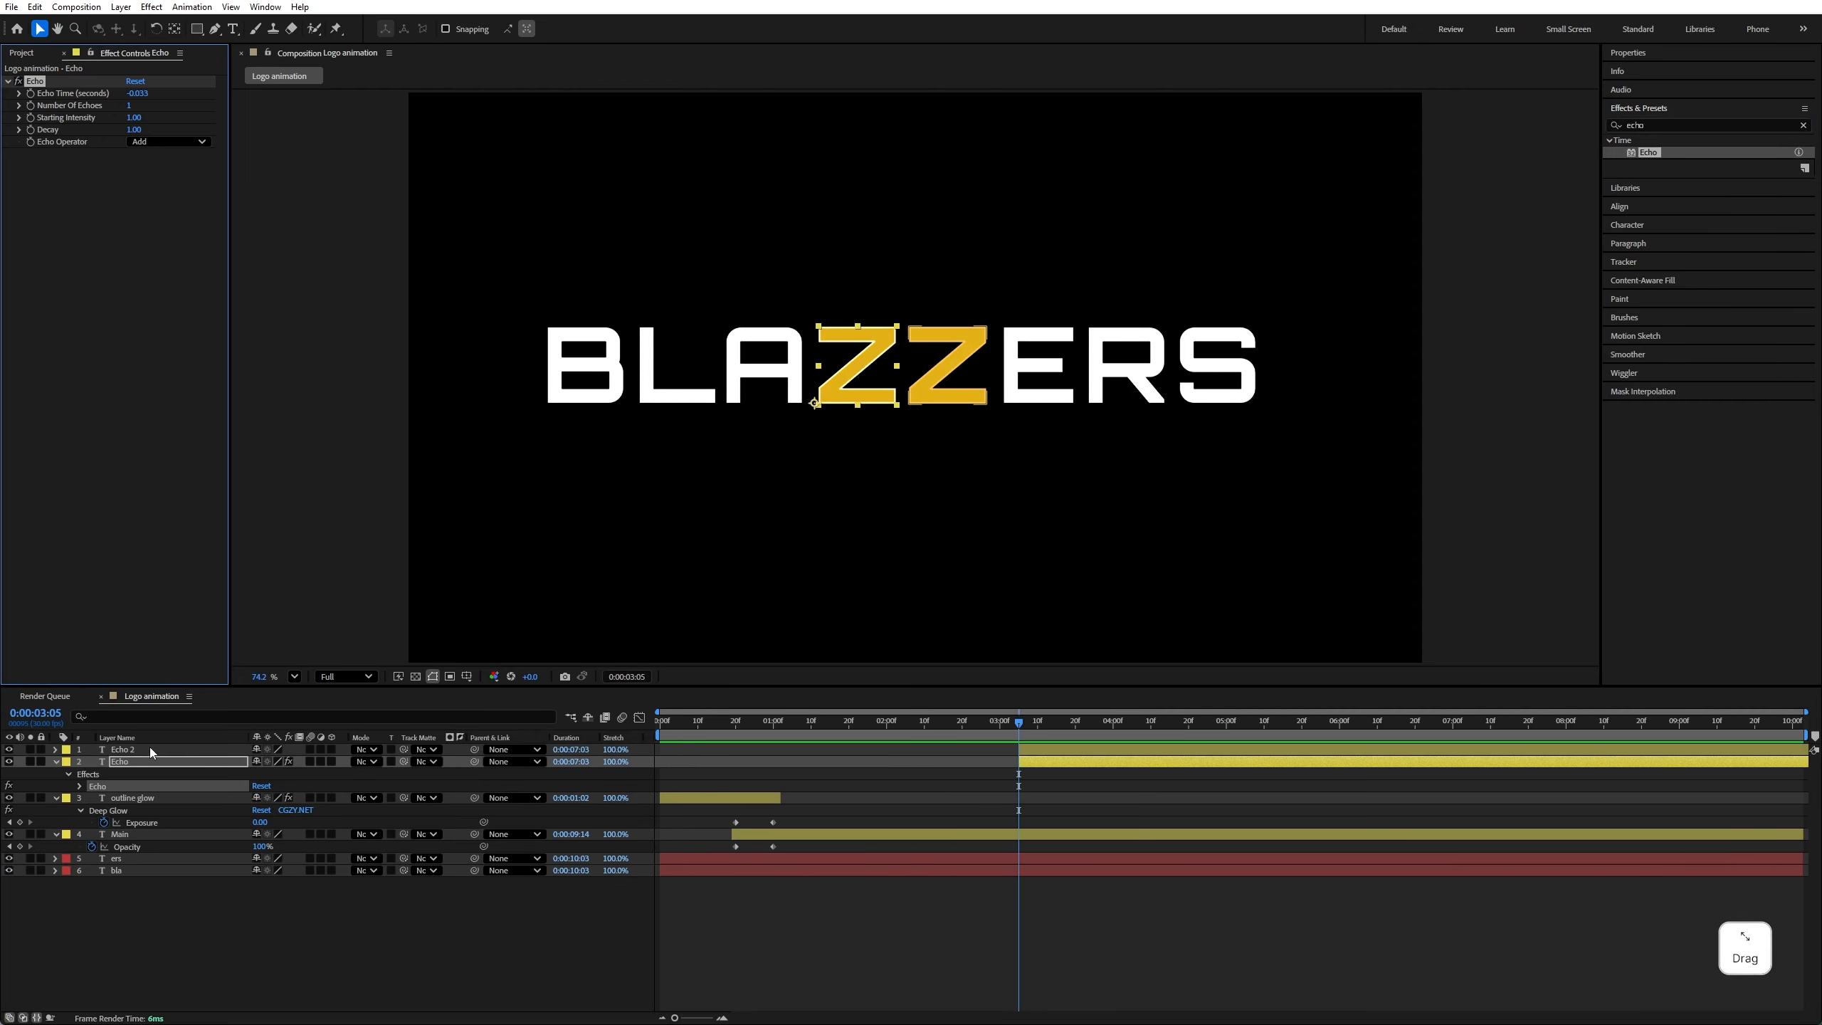
Set the Echo effect's Echo Time to -0.015 seconds, Number Of Echoes to 45 and Decay to 0.92
{"action": "left_click", "coordinate": [141, 94]}
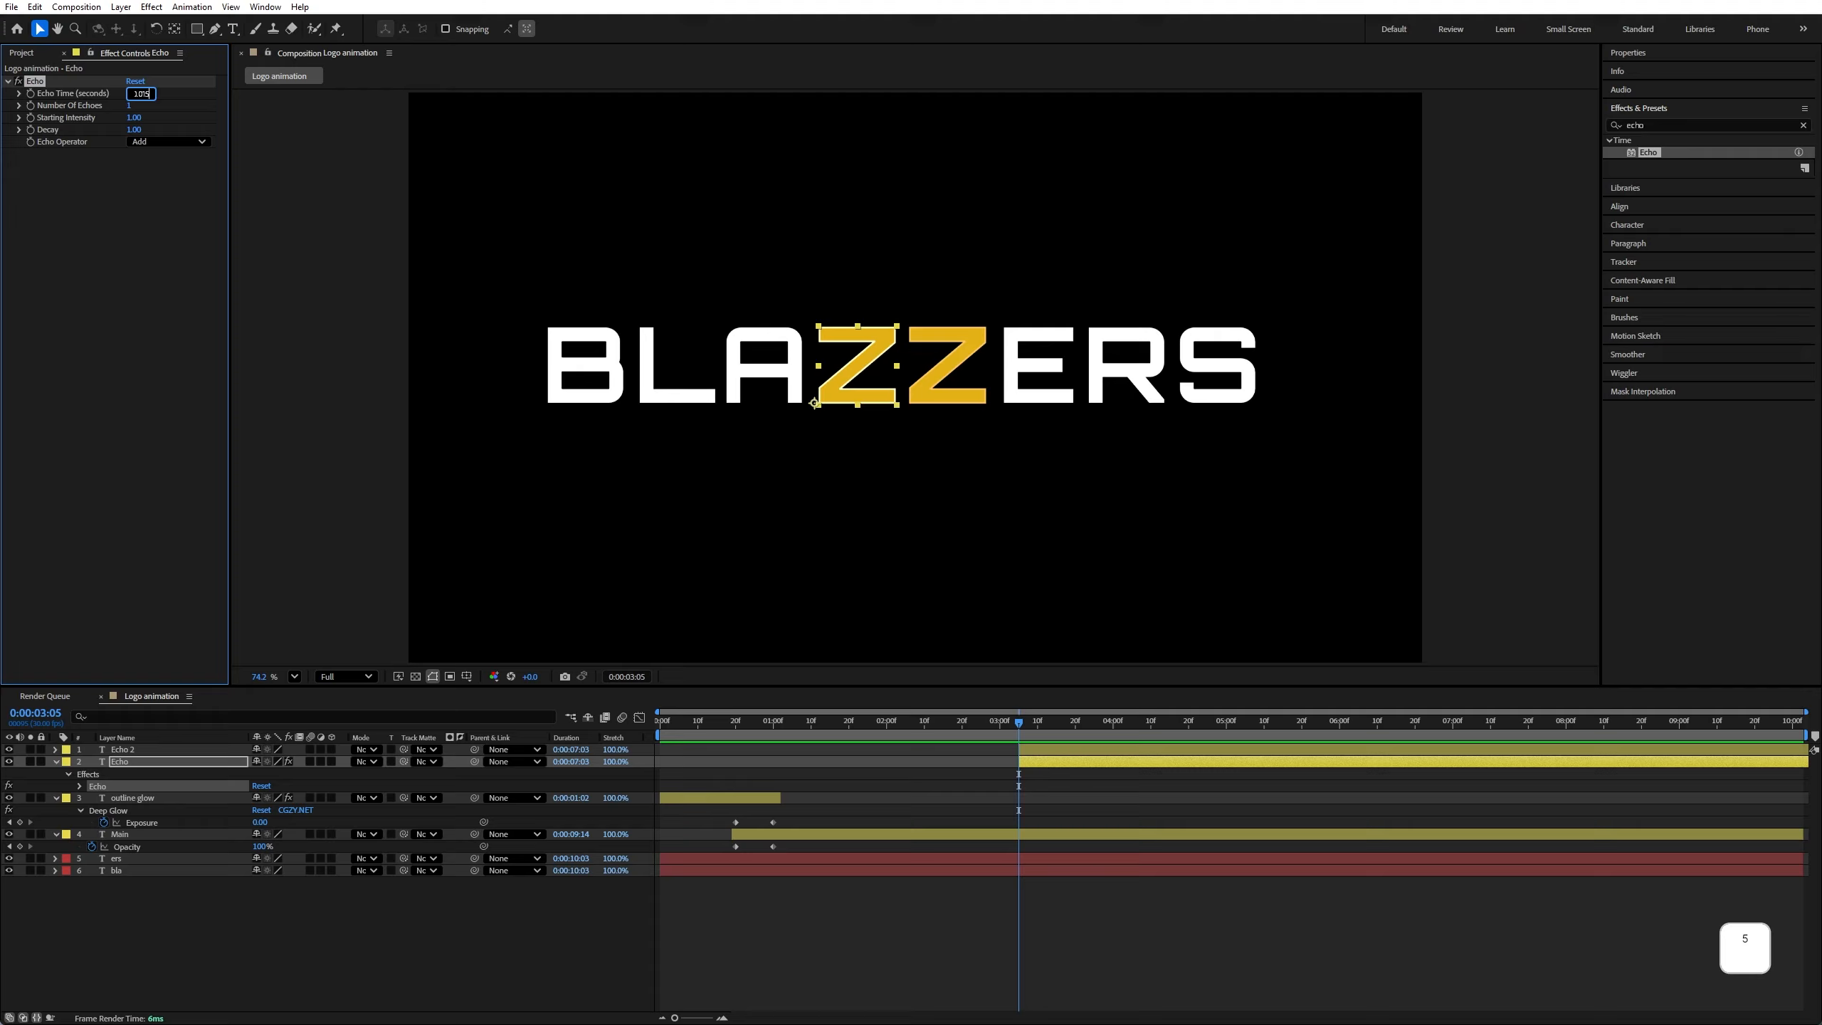
{"action": "type", "text": "-0.015"}
{"action": "key", "text": "Return"}
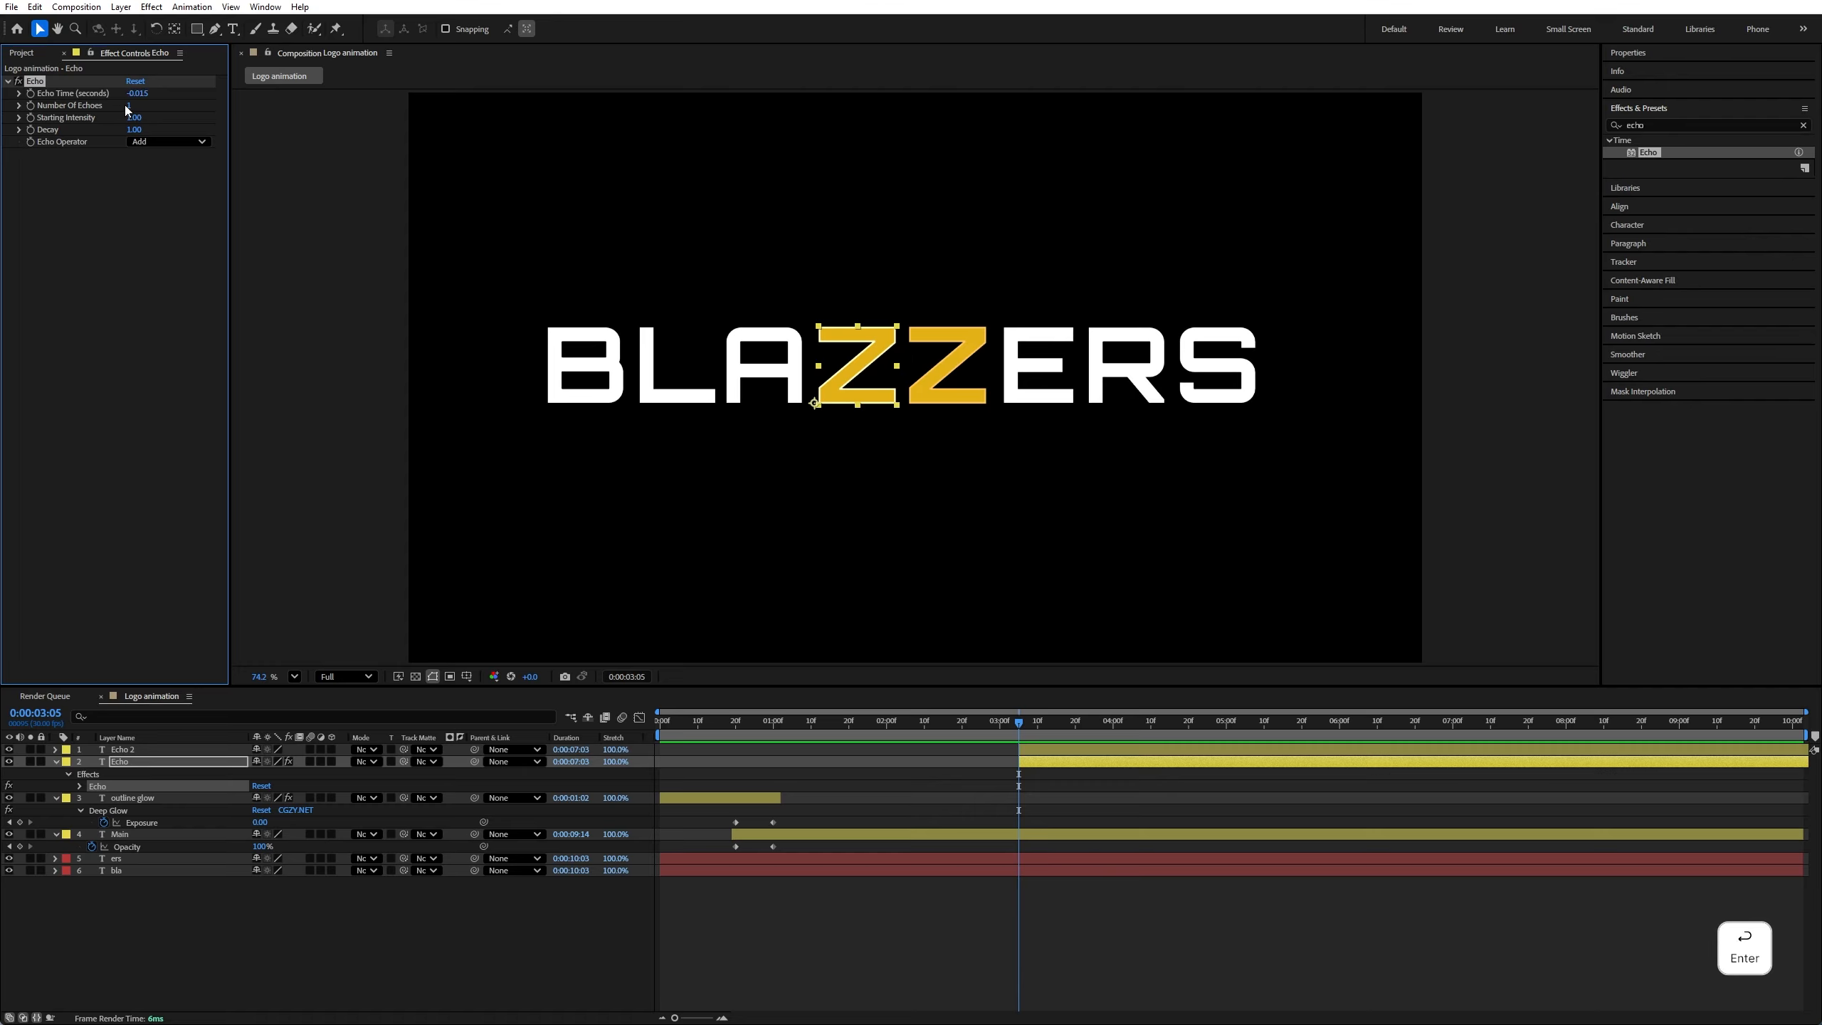
{"action": "left_click", "coordinate": [132, 106]}
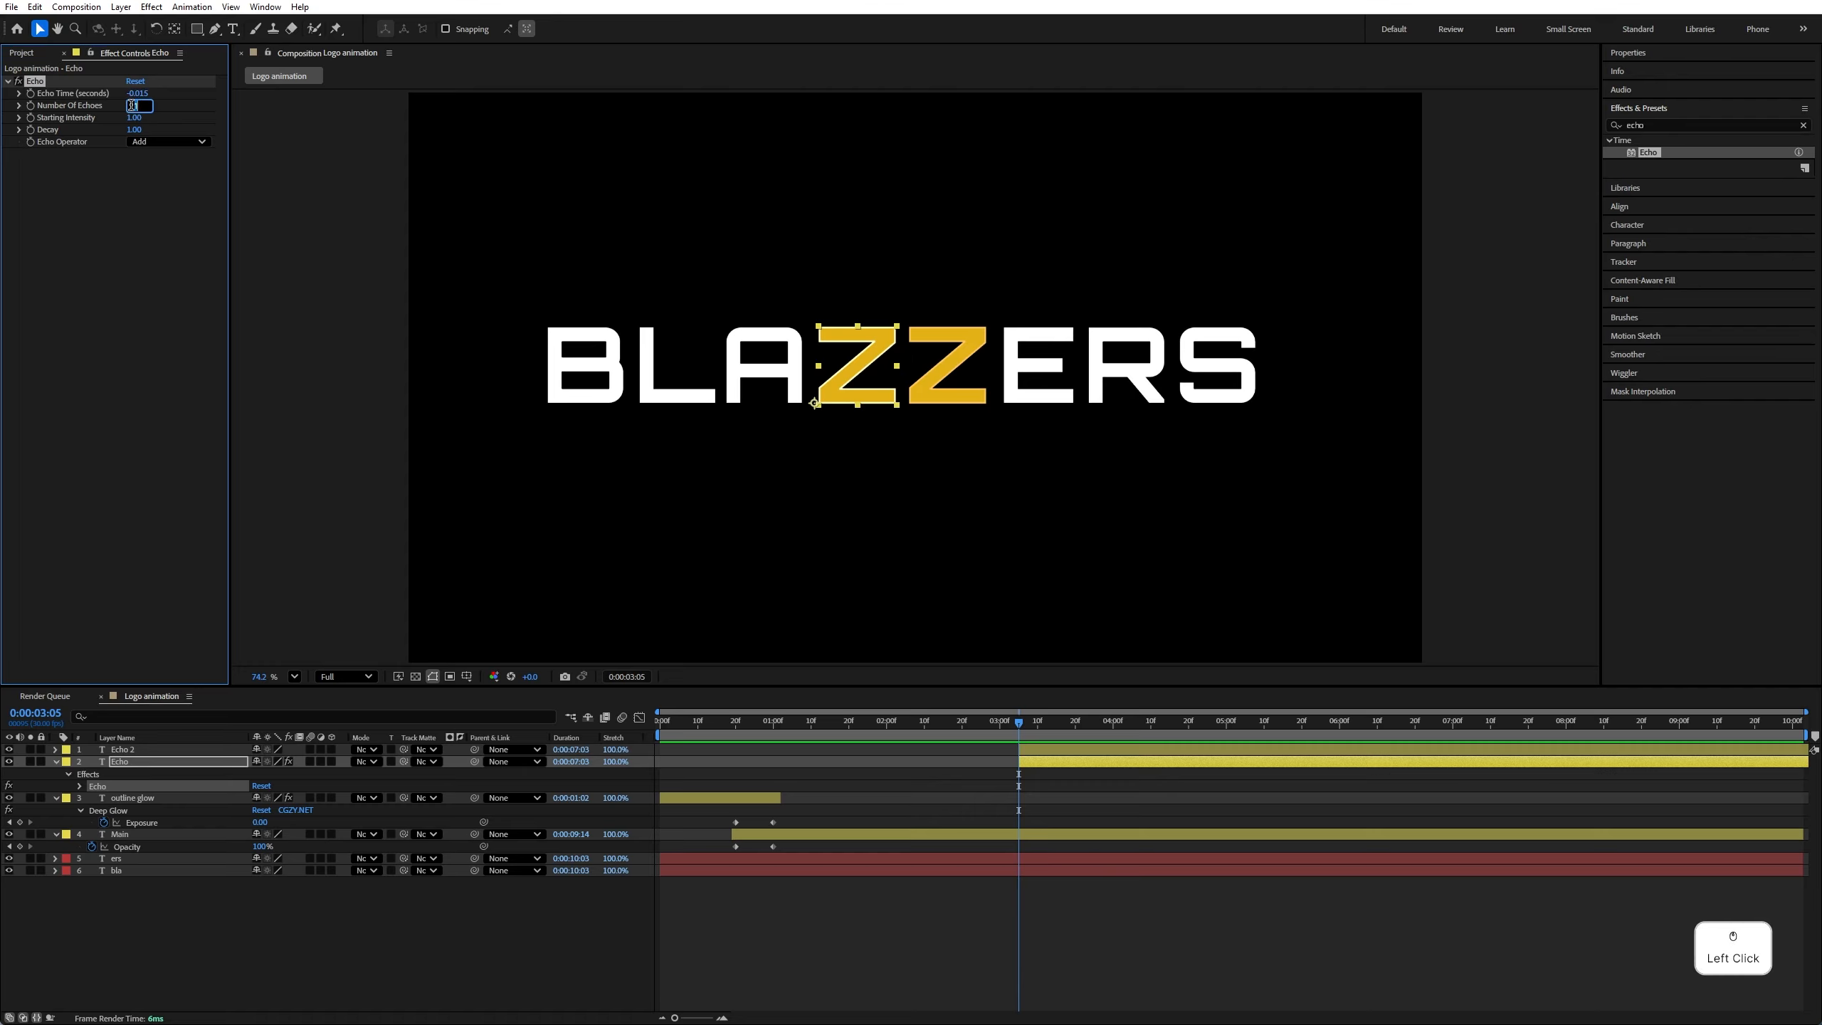
{"action": "type", "text": "10"}
{"action": "key", "text": "Return"}
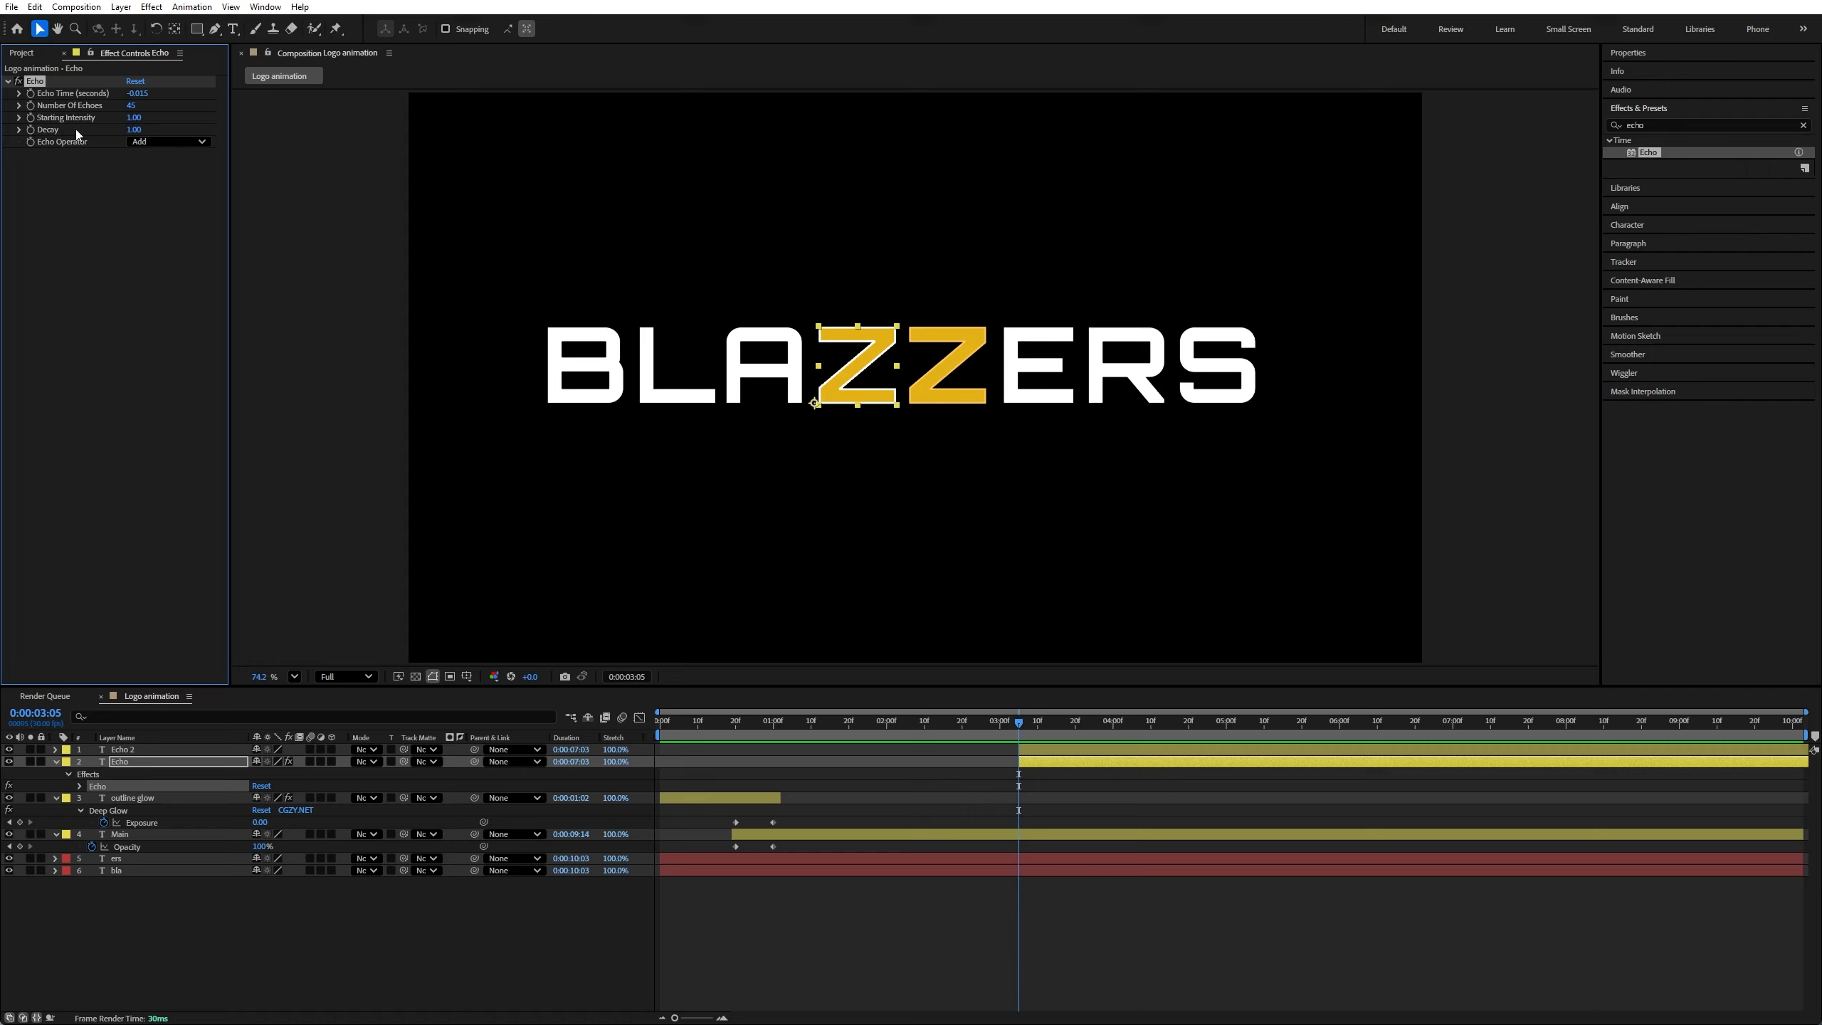
{"action": "left_click", "coordinate": [133, 131]}
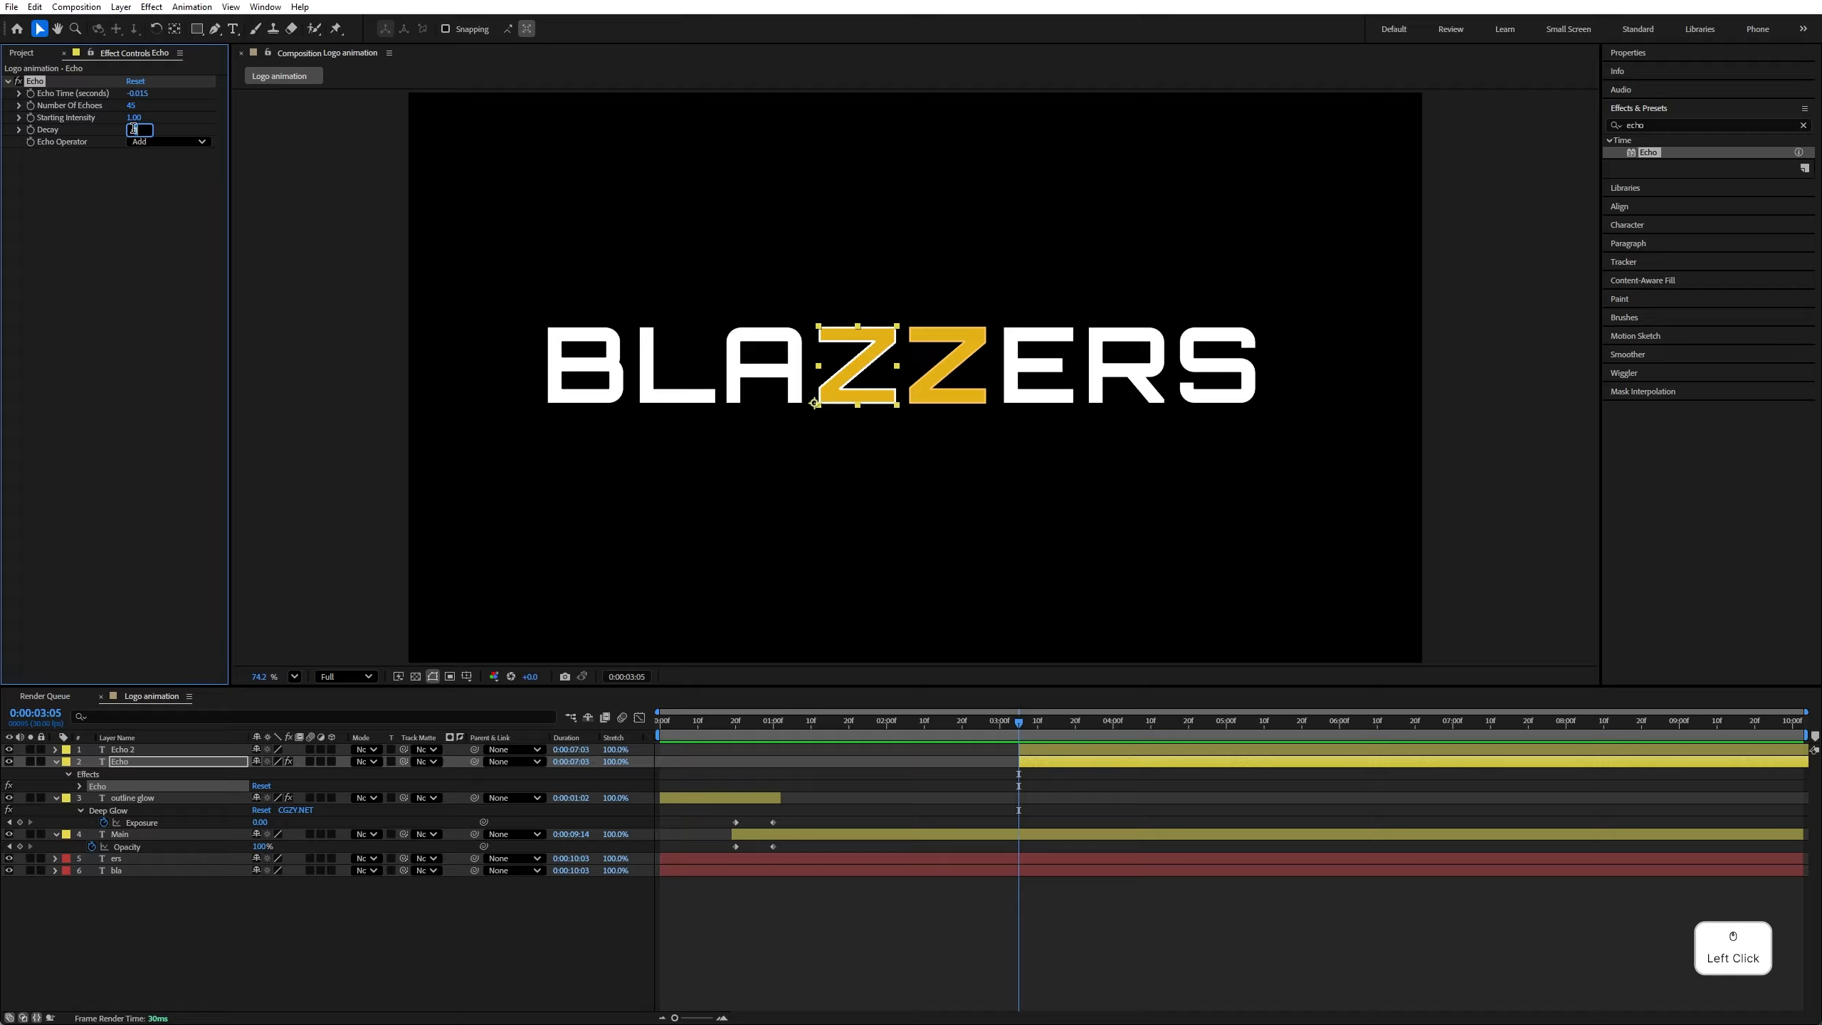
{"action": "key", "text": "Return"}
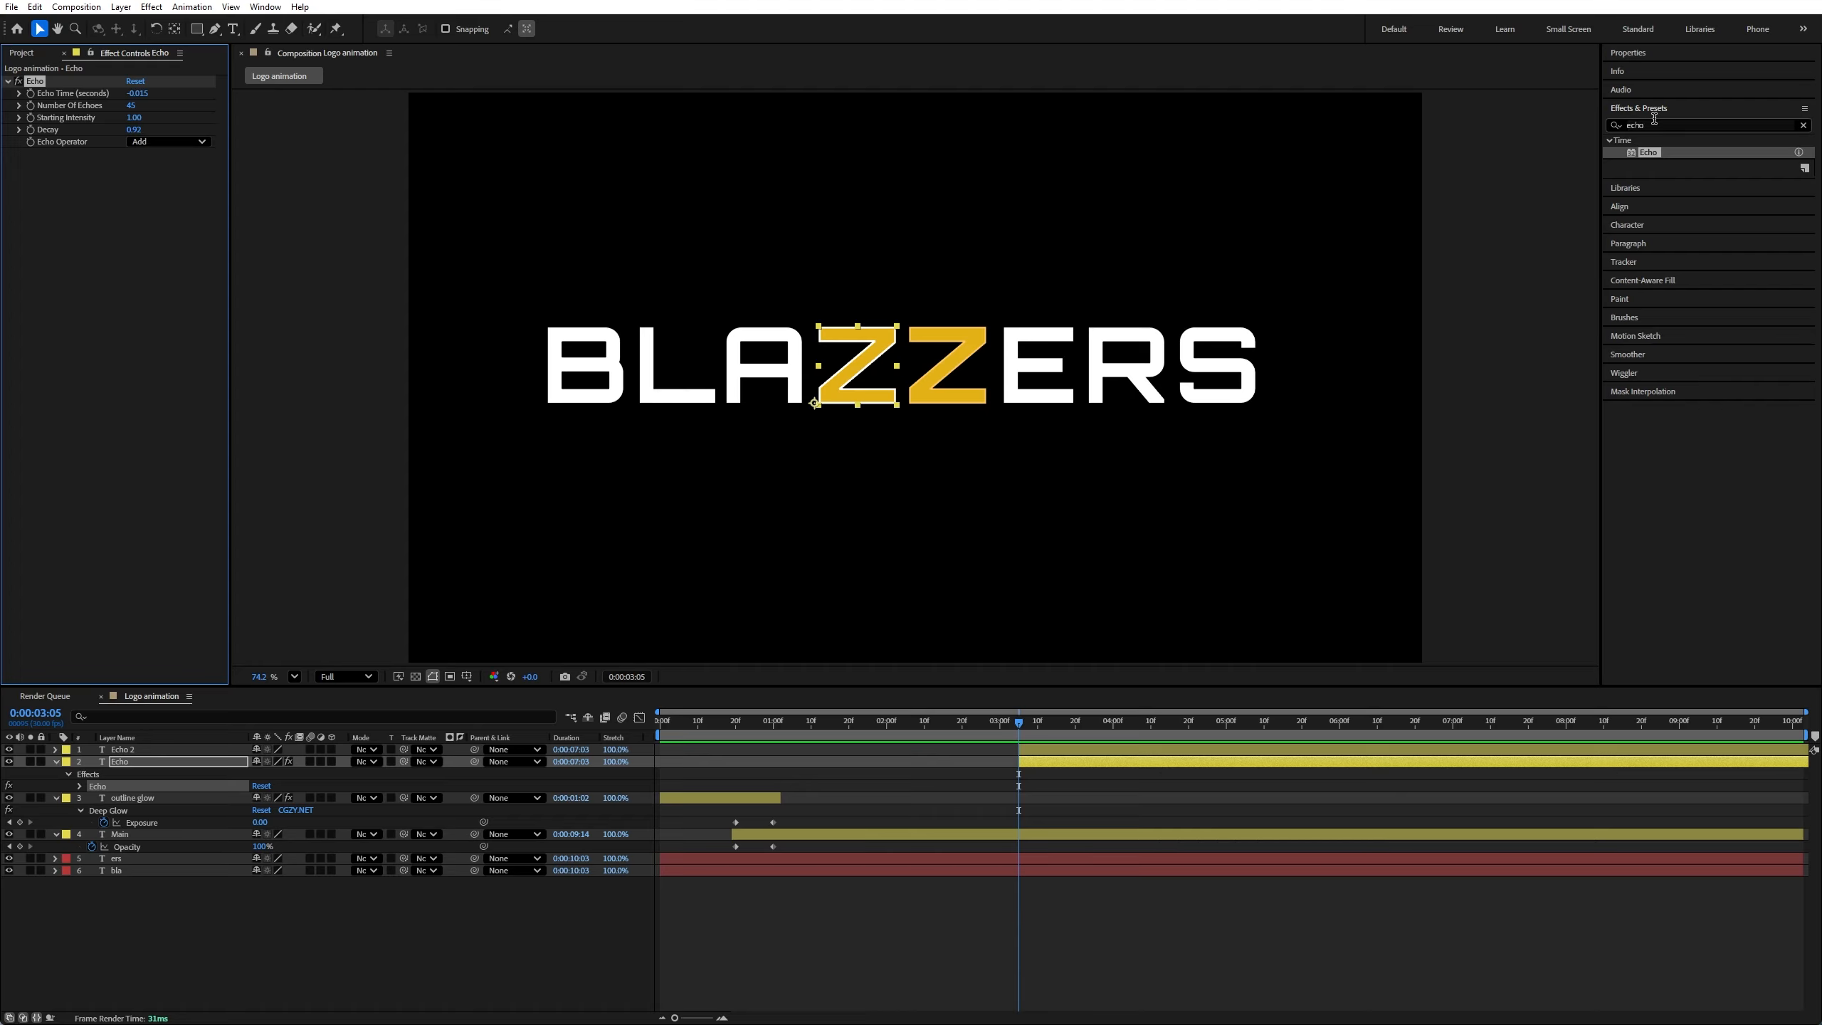
Search the effects for deep and apply Deep Glow to the Echo layer
{"action": "left_click", "coordinate": [1609, 123]}
{"action": "type", "text": "deep"}
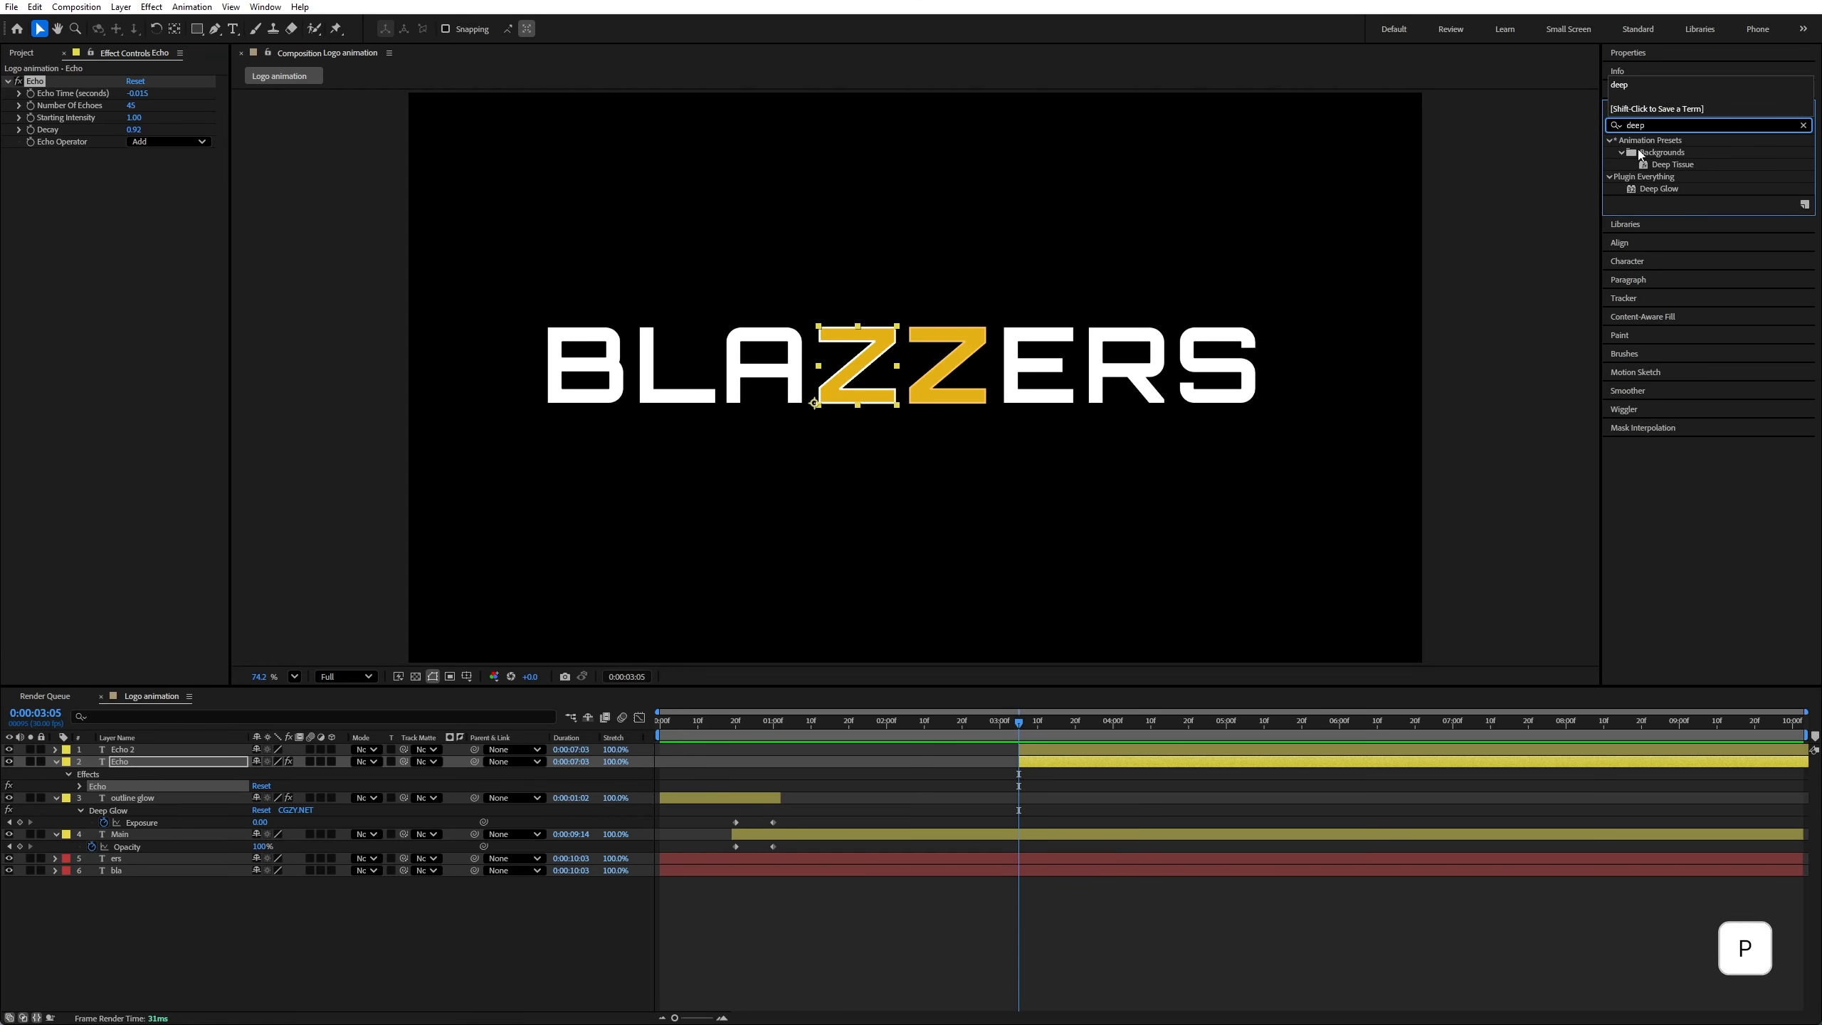
{"action": "left_click_drag", "start_coordinate": [1657, 188], "coordinate": [144, 761]}
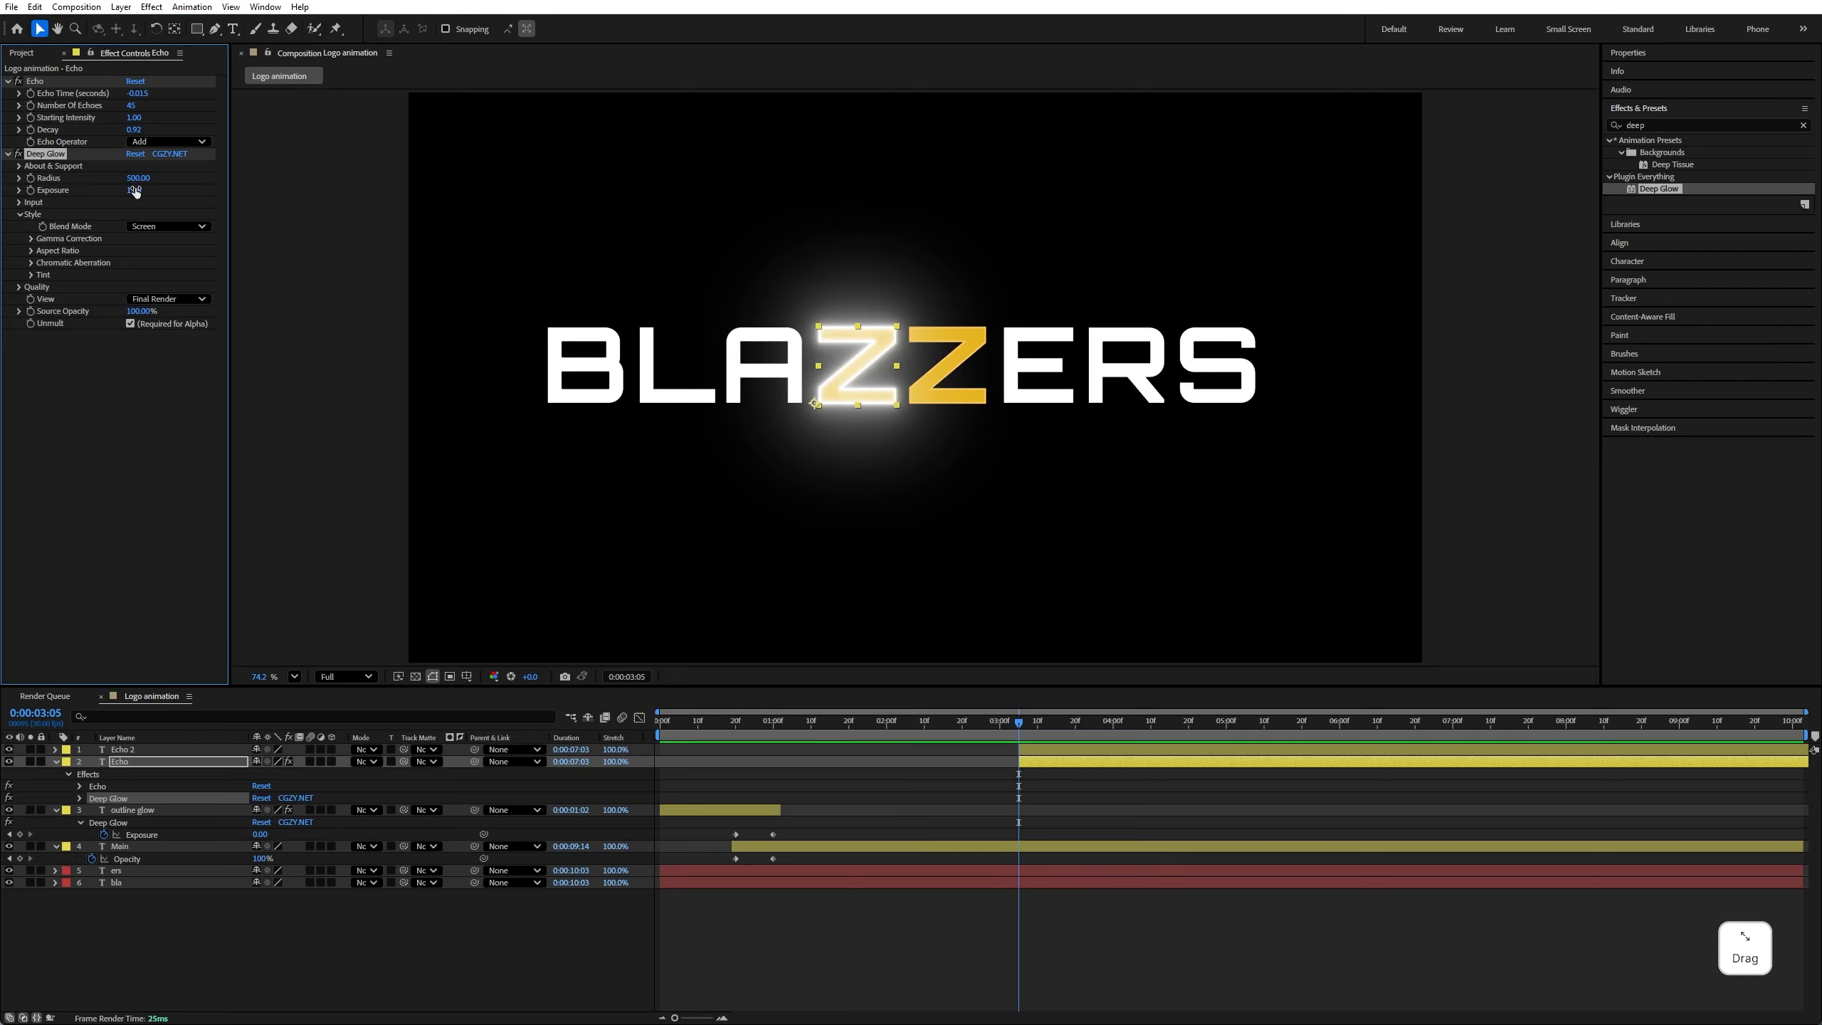
Enable the Deep Glow tint on the Echo layer and set its color to F3DE5A
{"action": "left_click", "coordinate": [32, 274]}
{"action": "key", "text": "ctrl+c"}
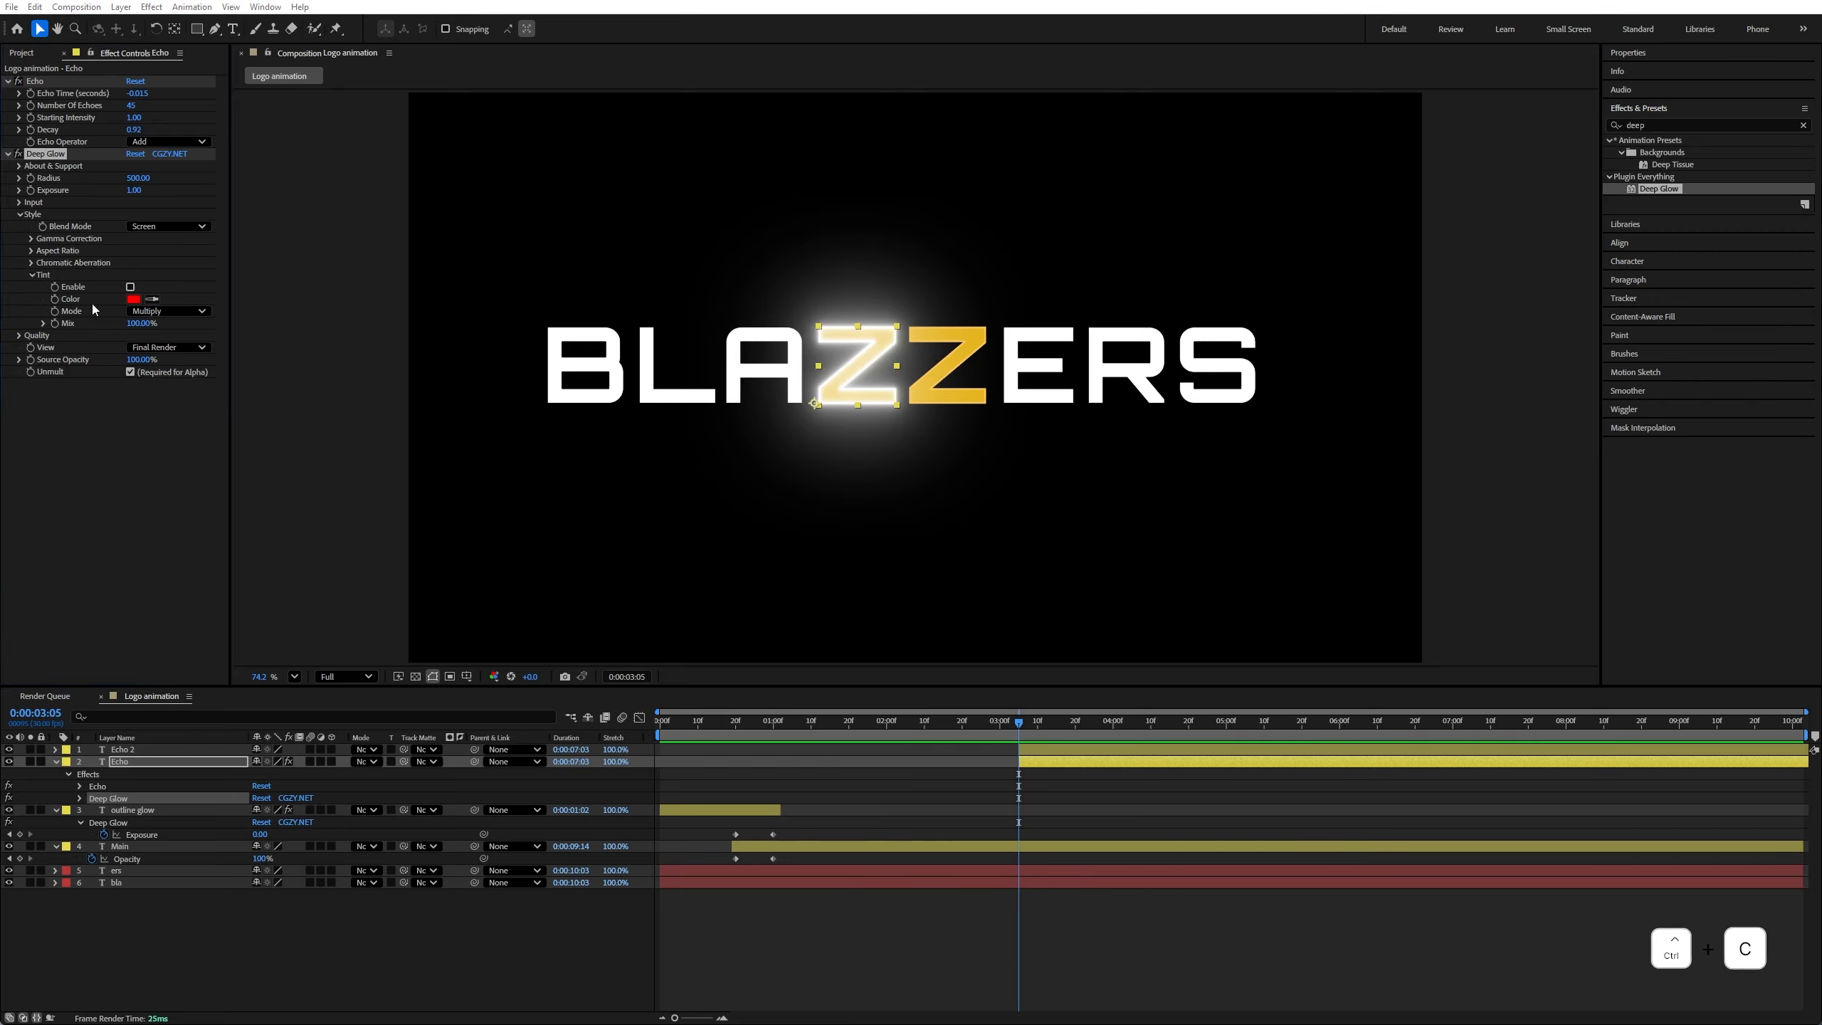
{"action": "left_click", "coordinate": [130, 287]}
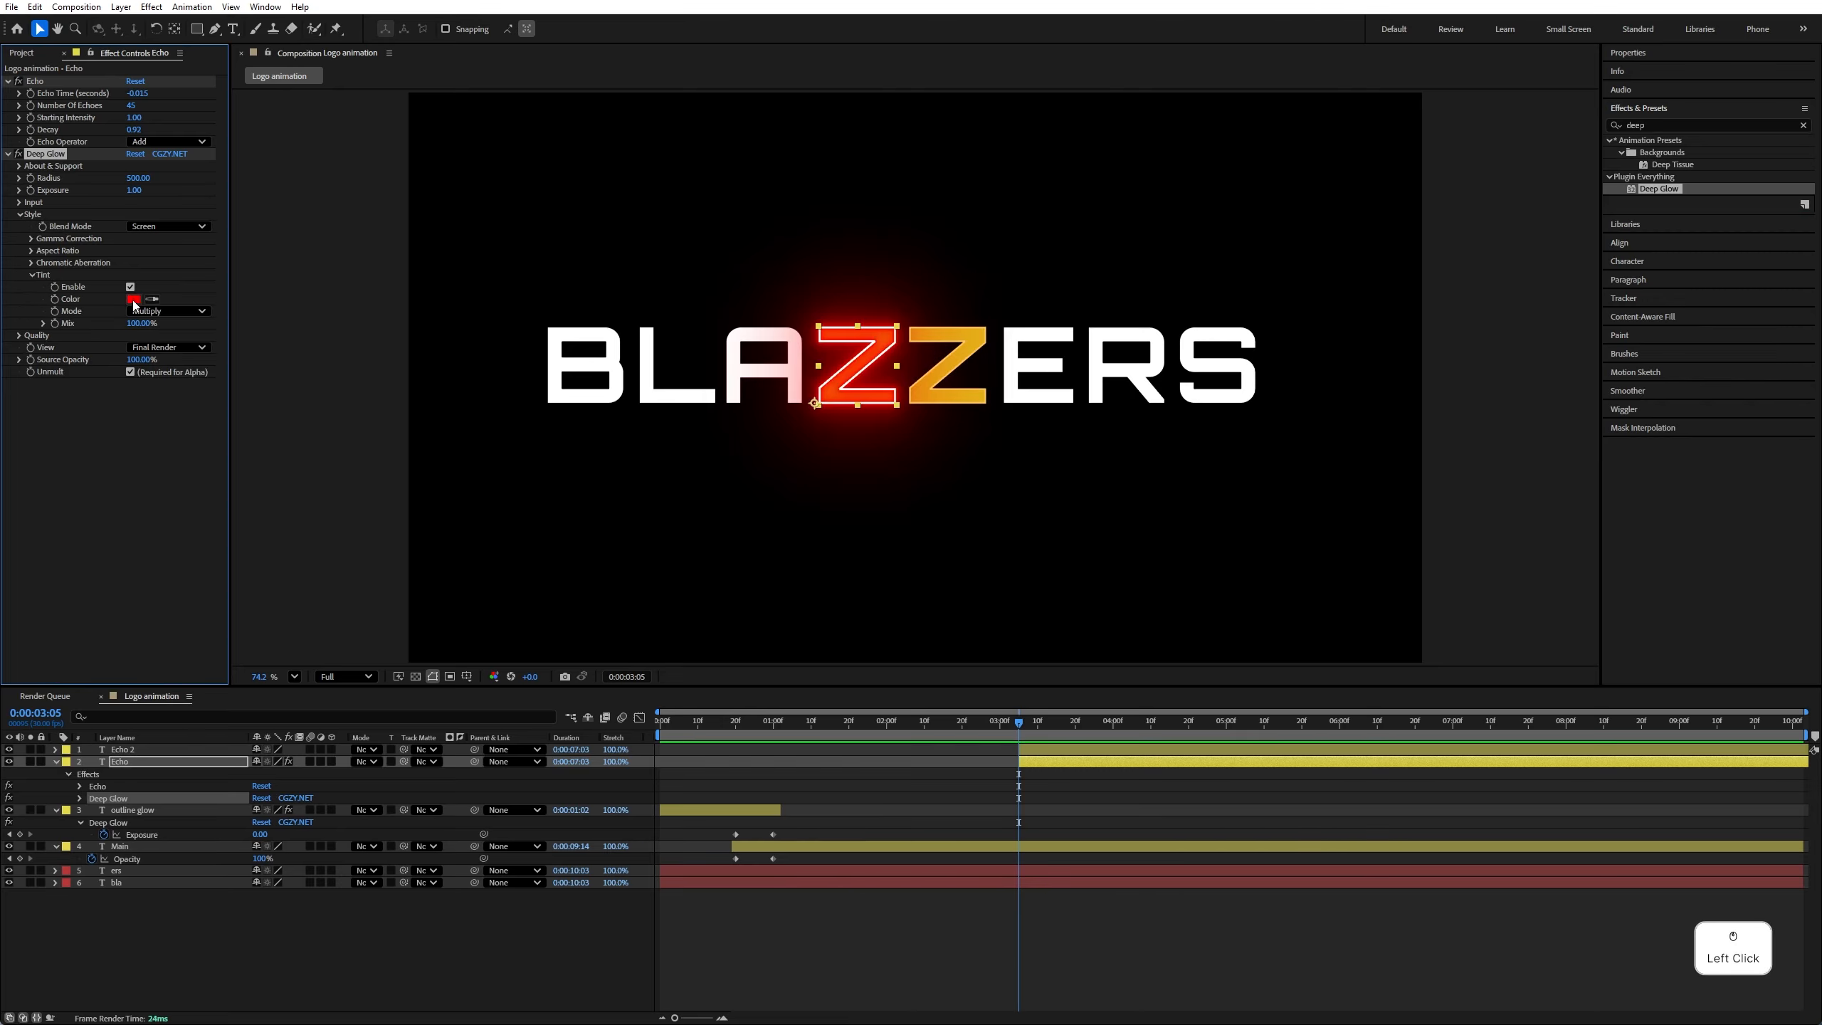
{"action": "left_click", "coordinate": [133, 301]}
{"action": "key", "text": "ctrl+v"}
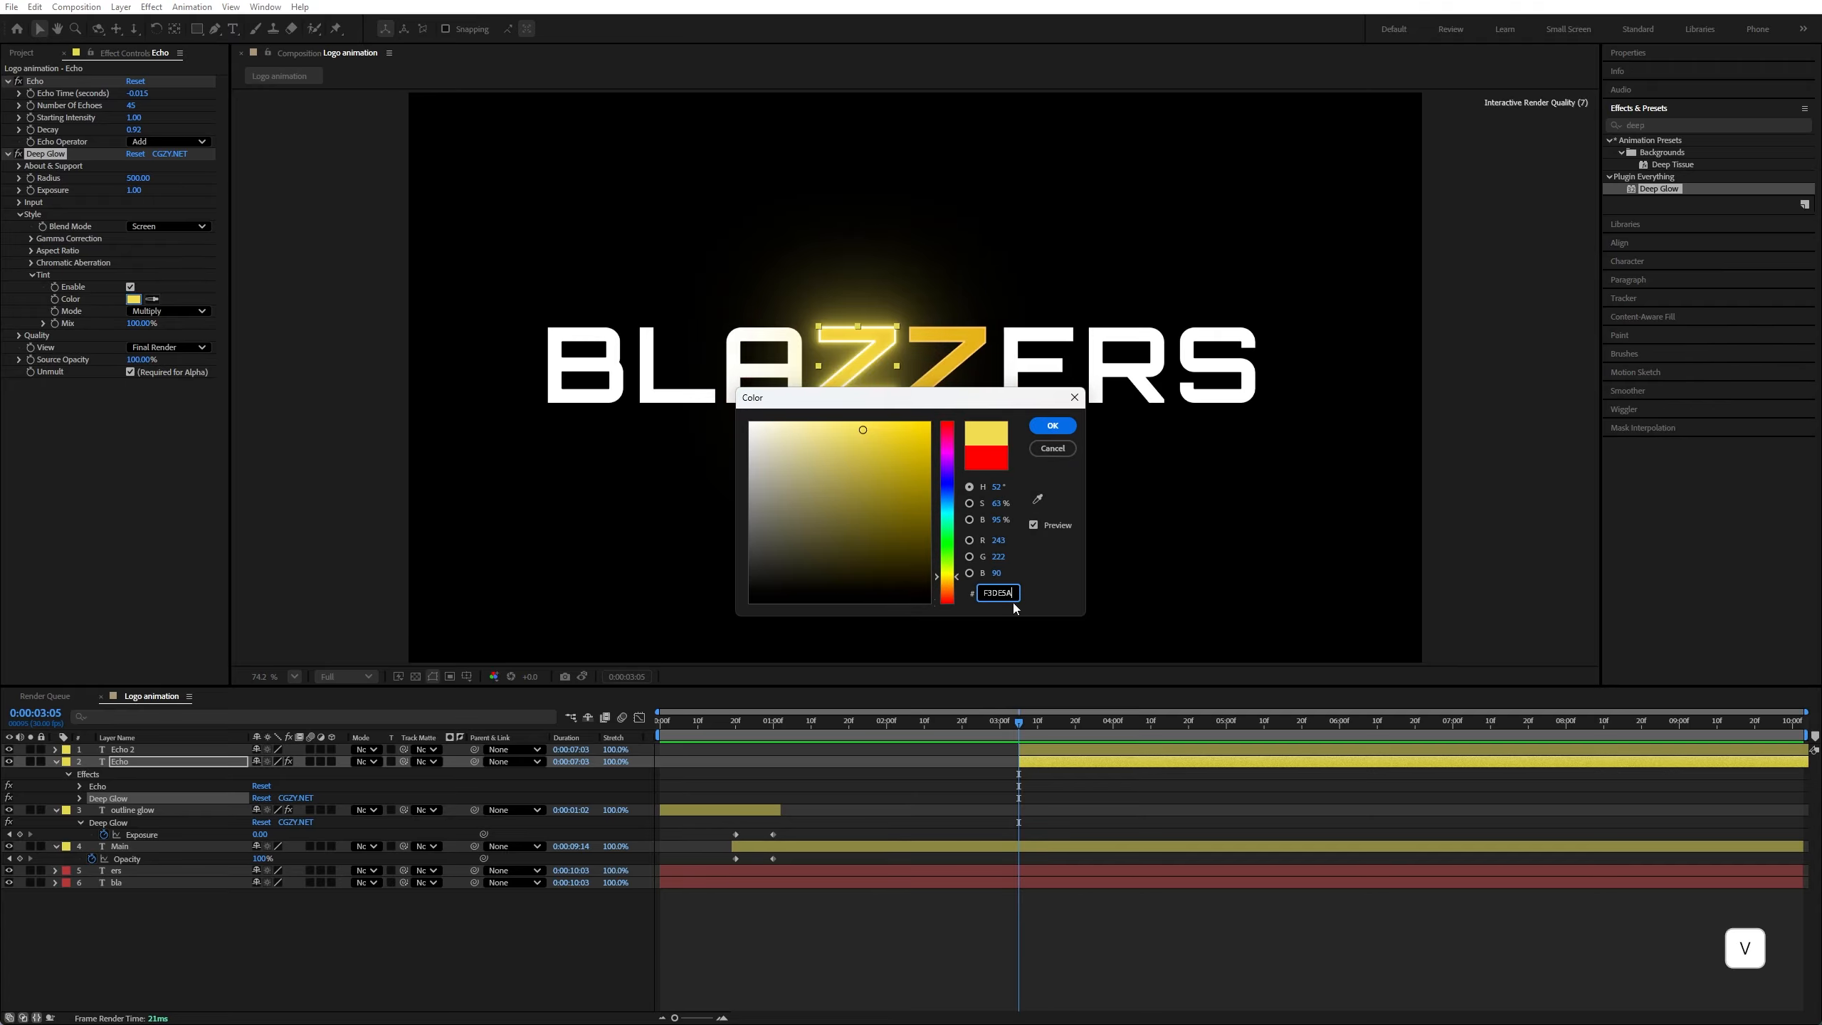
{"action": "left_click", "coordinate": [1052, 425]}
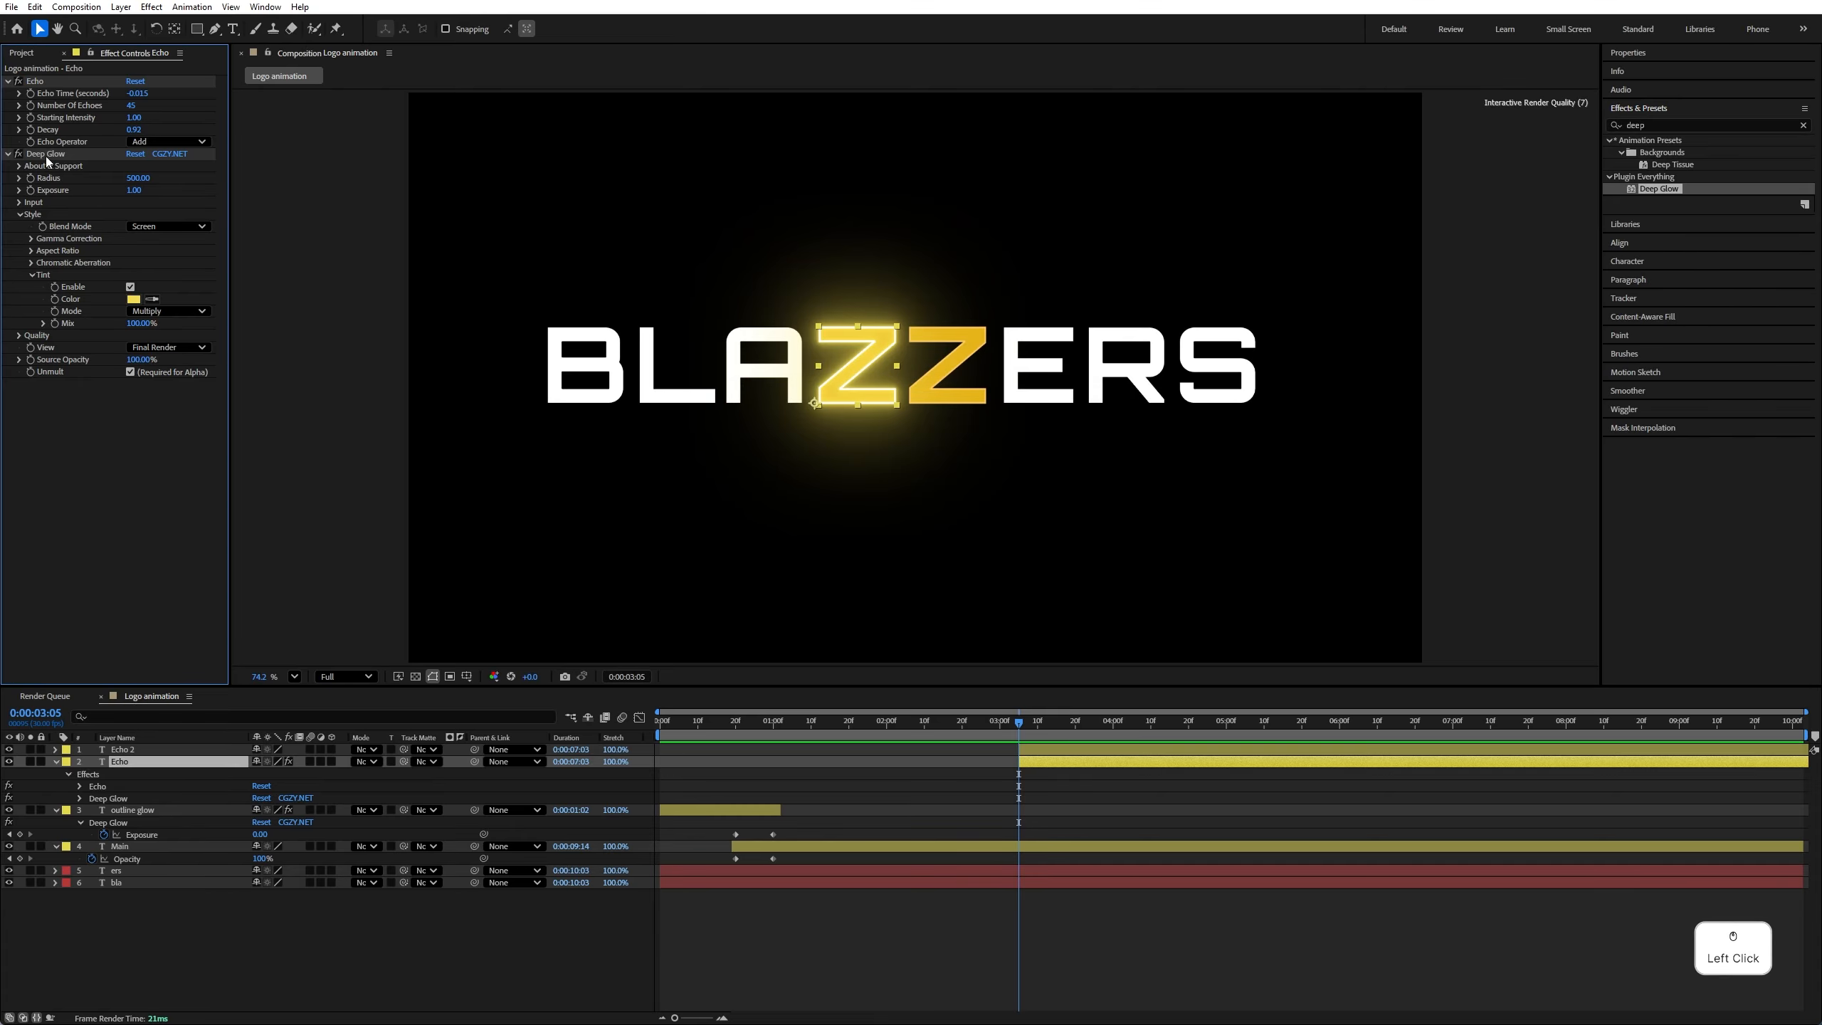
Copy the Echo and Deep Glow effects from the Echo layer onto the Echo 2 layer
{"action": "left_click", "coordinate": [48, 84], "text": "ctrl"}
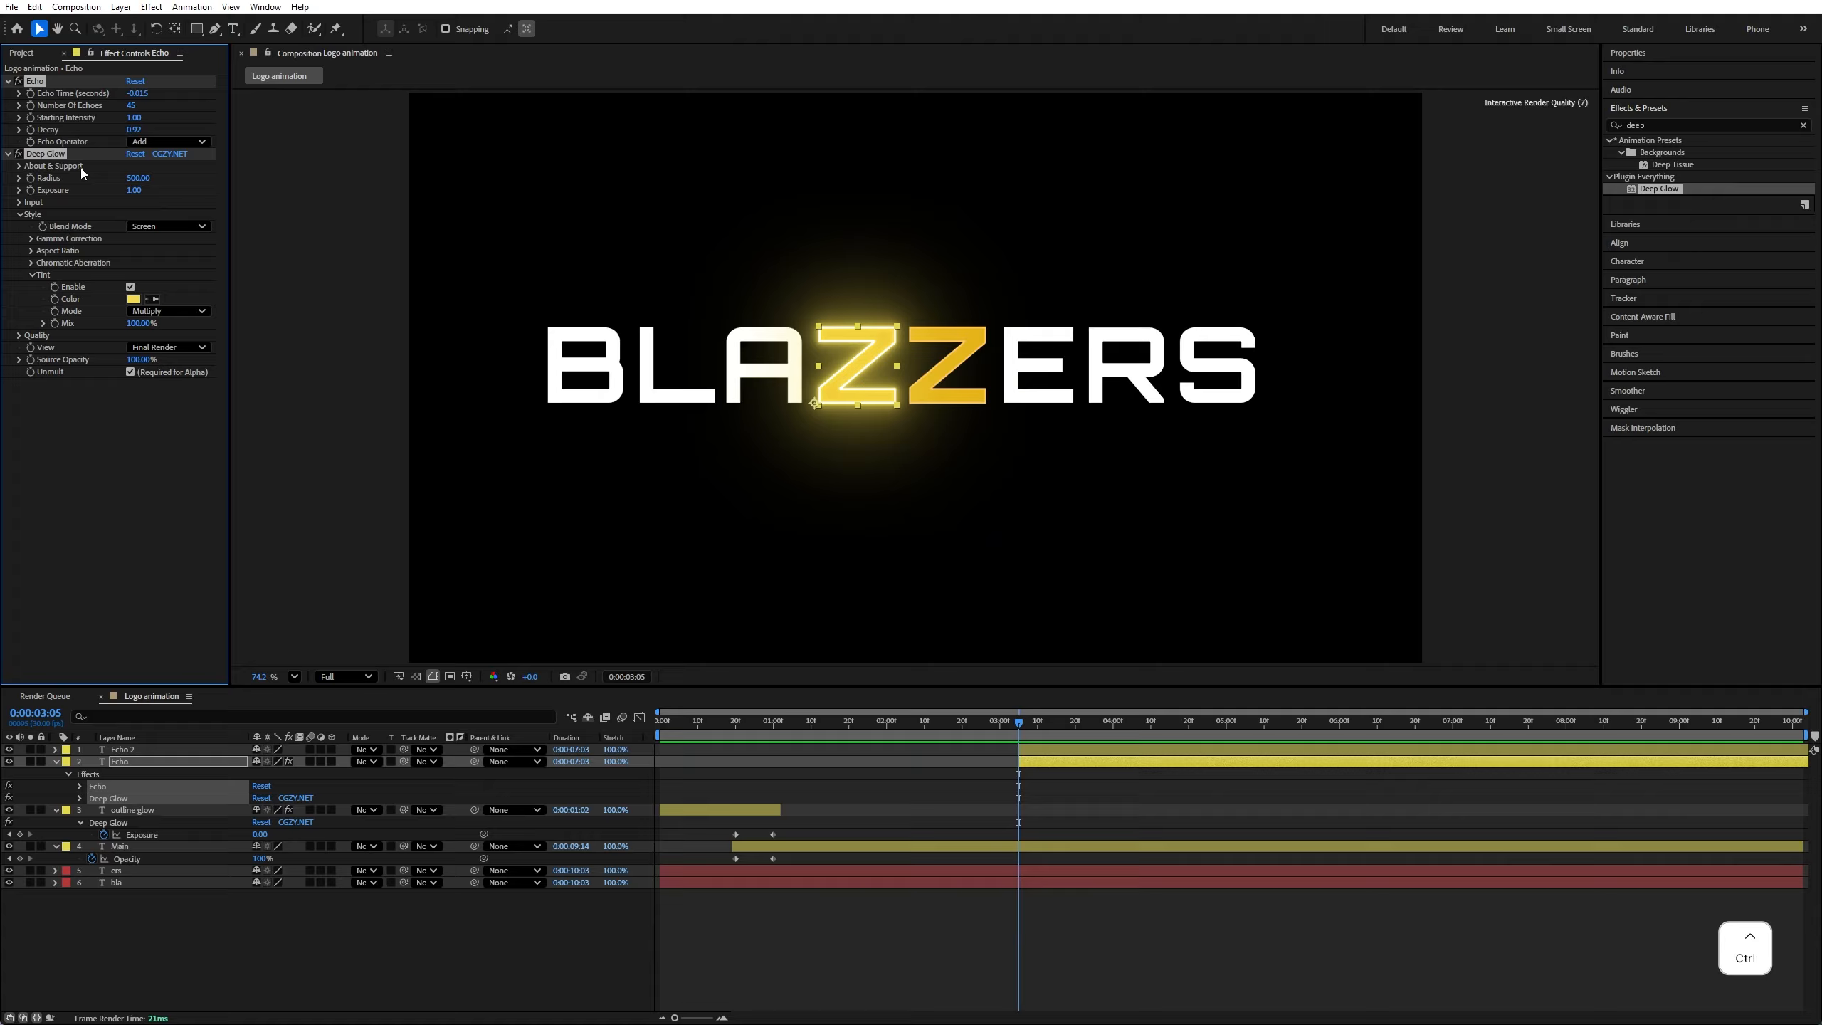
{"action": "key", "text": "ctrl+c"}
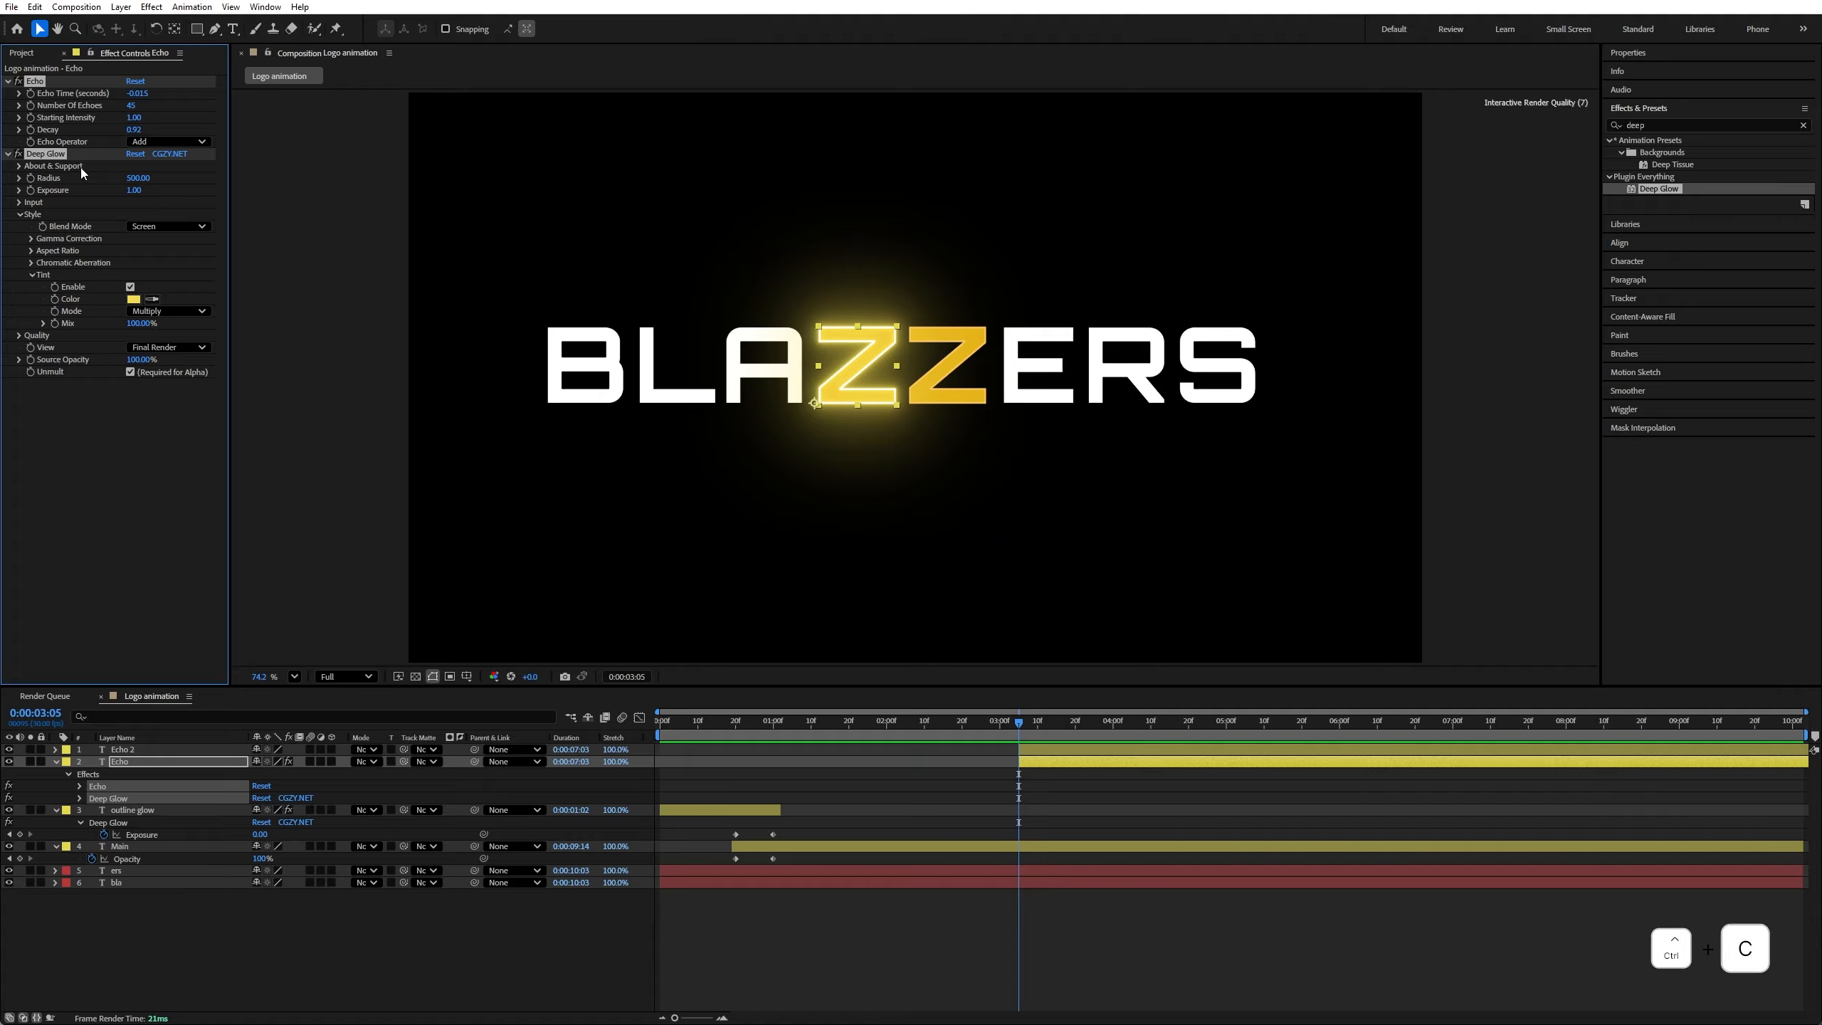
{"action": "left_click", "coordinate": [127, 749]}
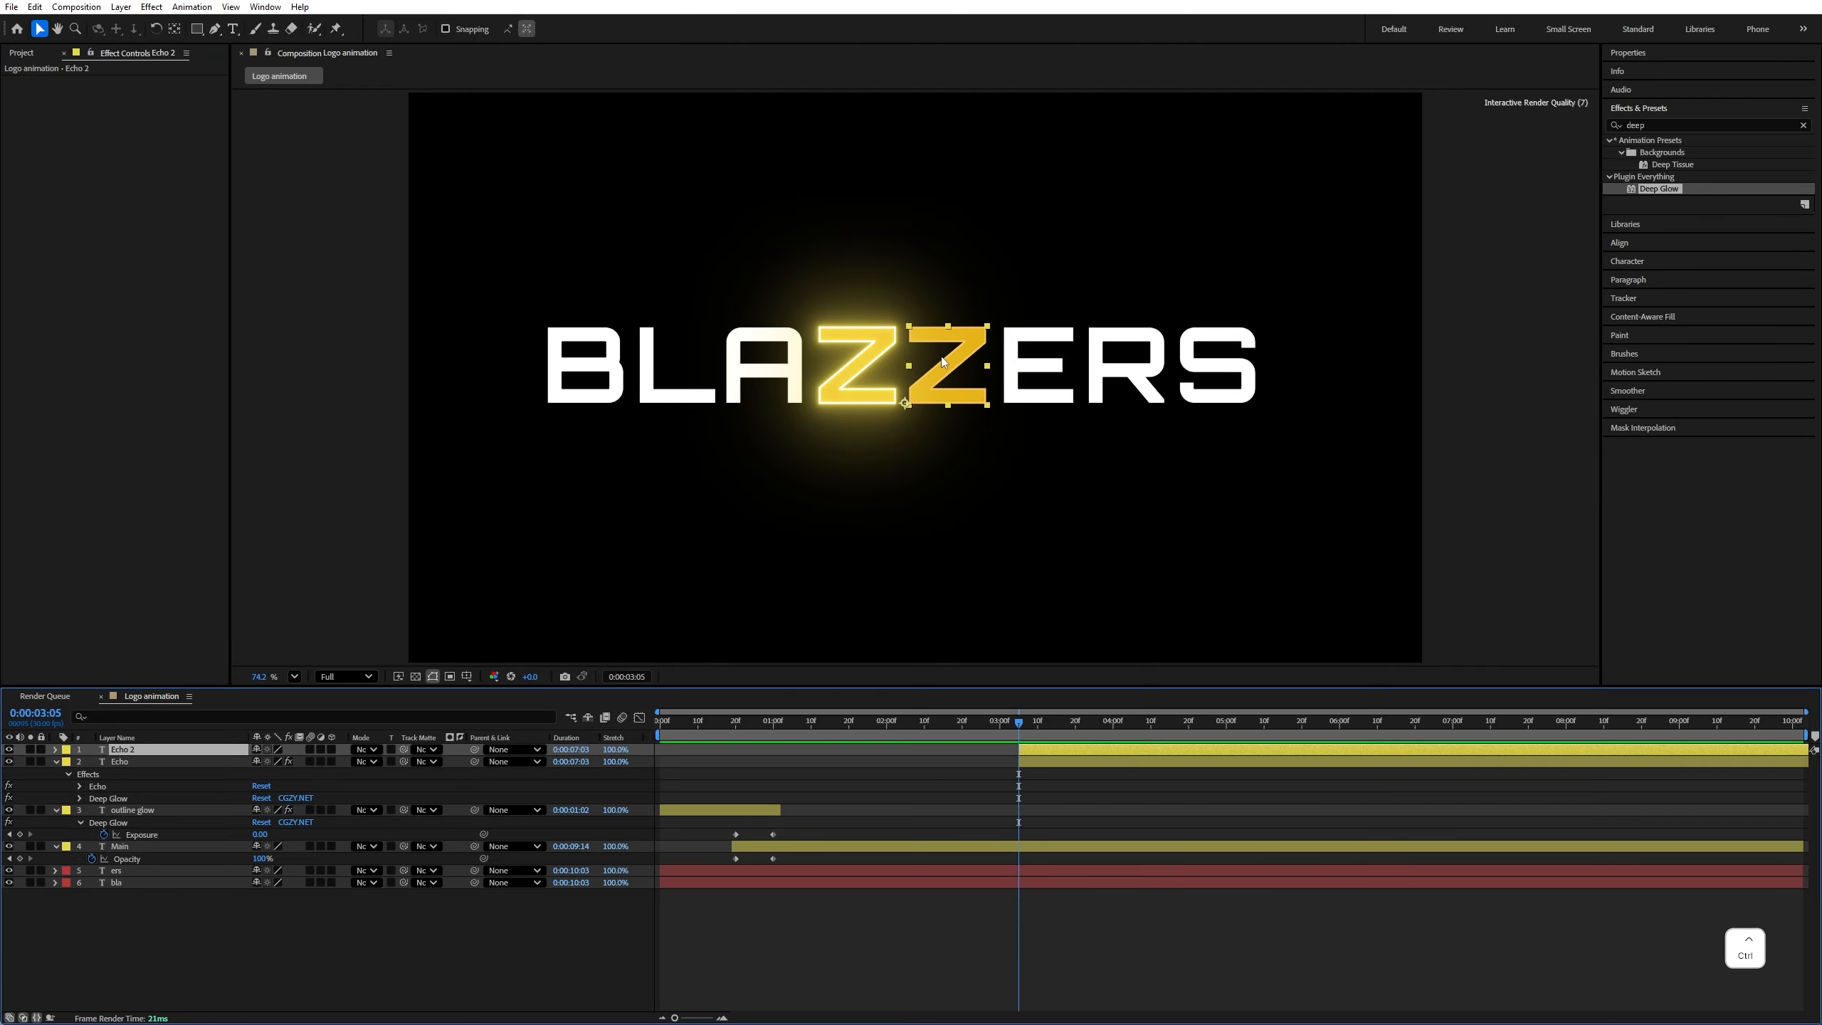
{"action": "key", "text": "ctrl+v"}
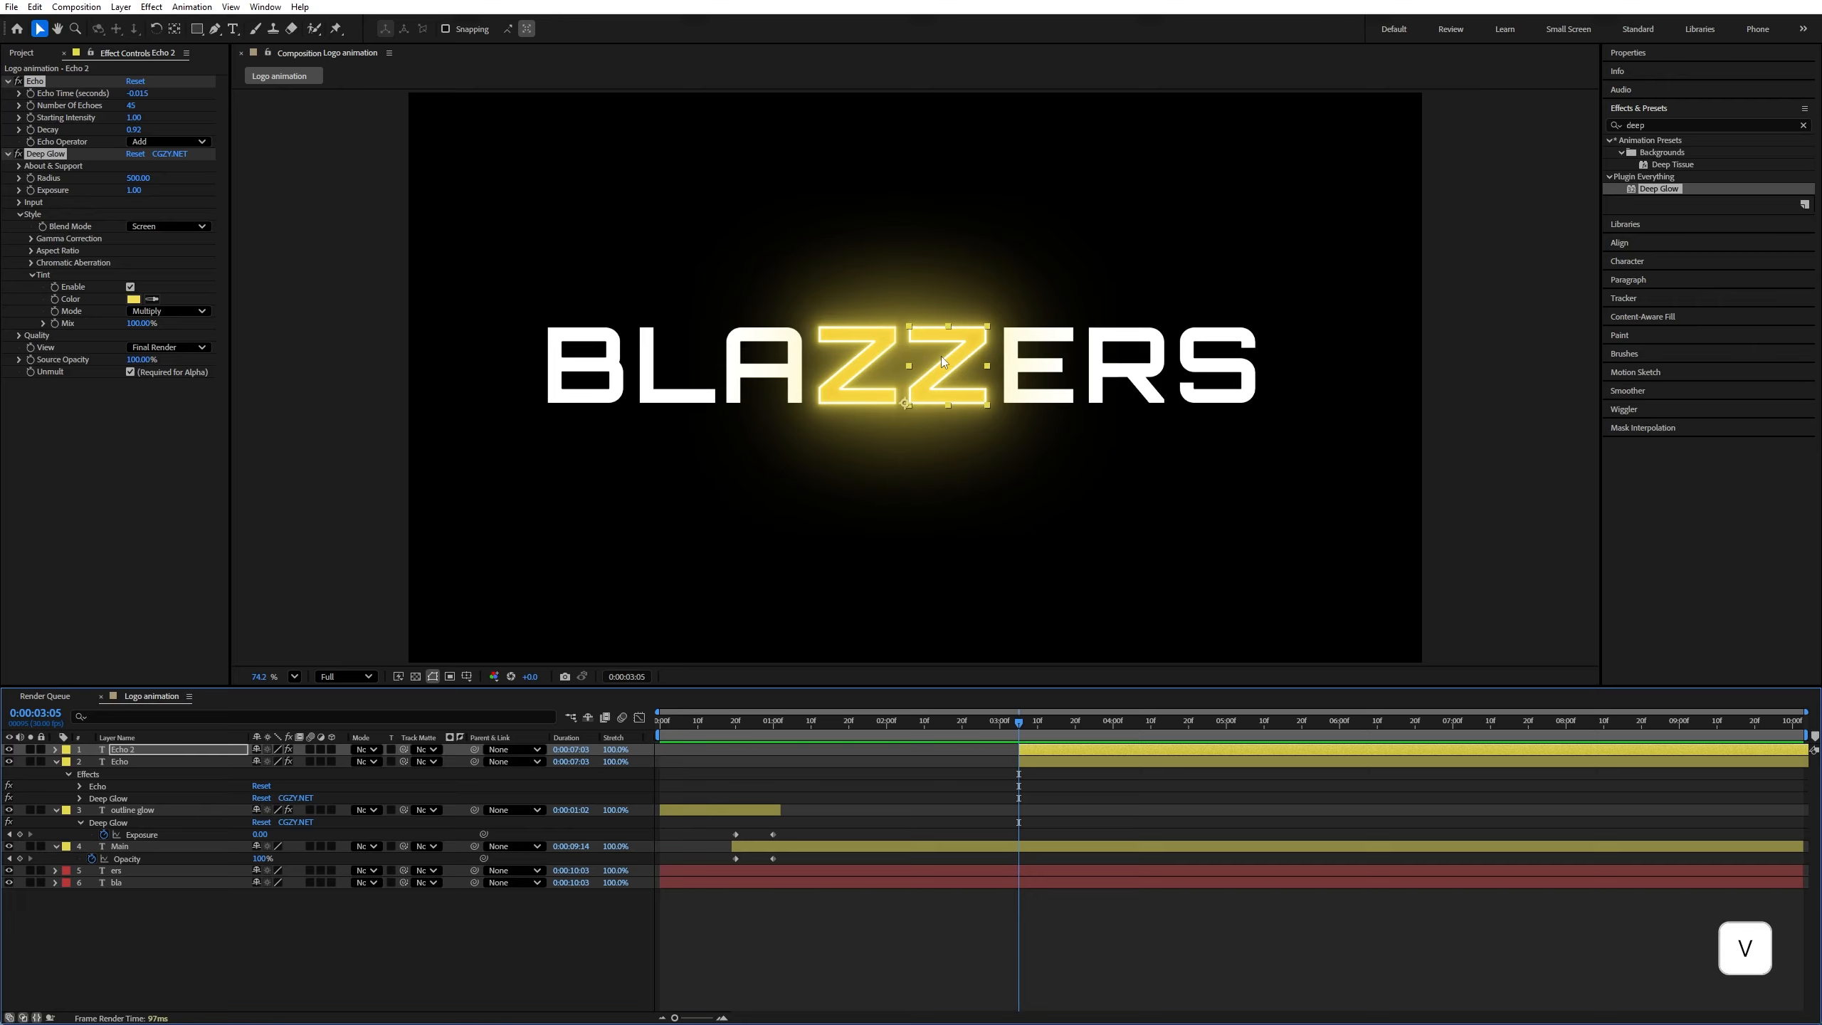
Keyframe the opacity of Echo and Echo 2 together from 0% at 0:00:03:05 to 100% at 0:00:03:21
{"action": "left_click", "coordinate": [1042, 730]}
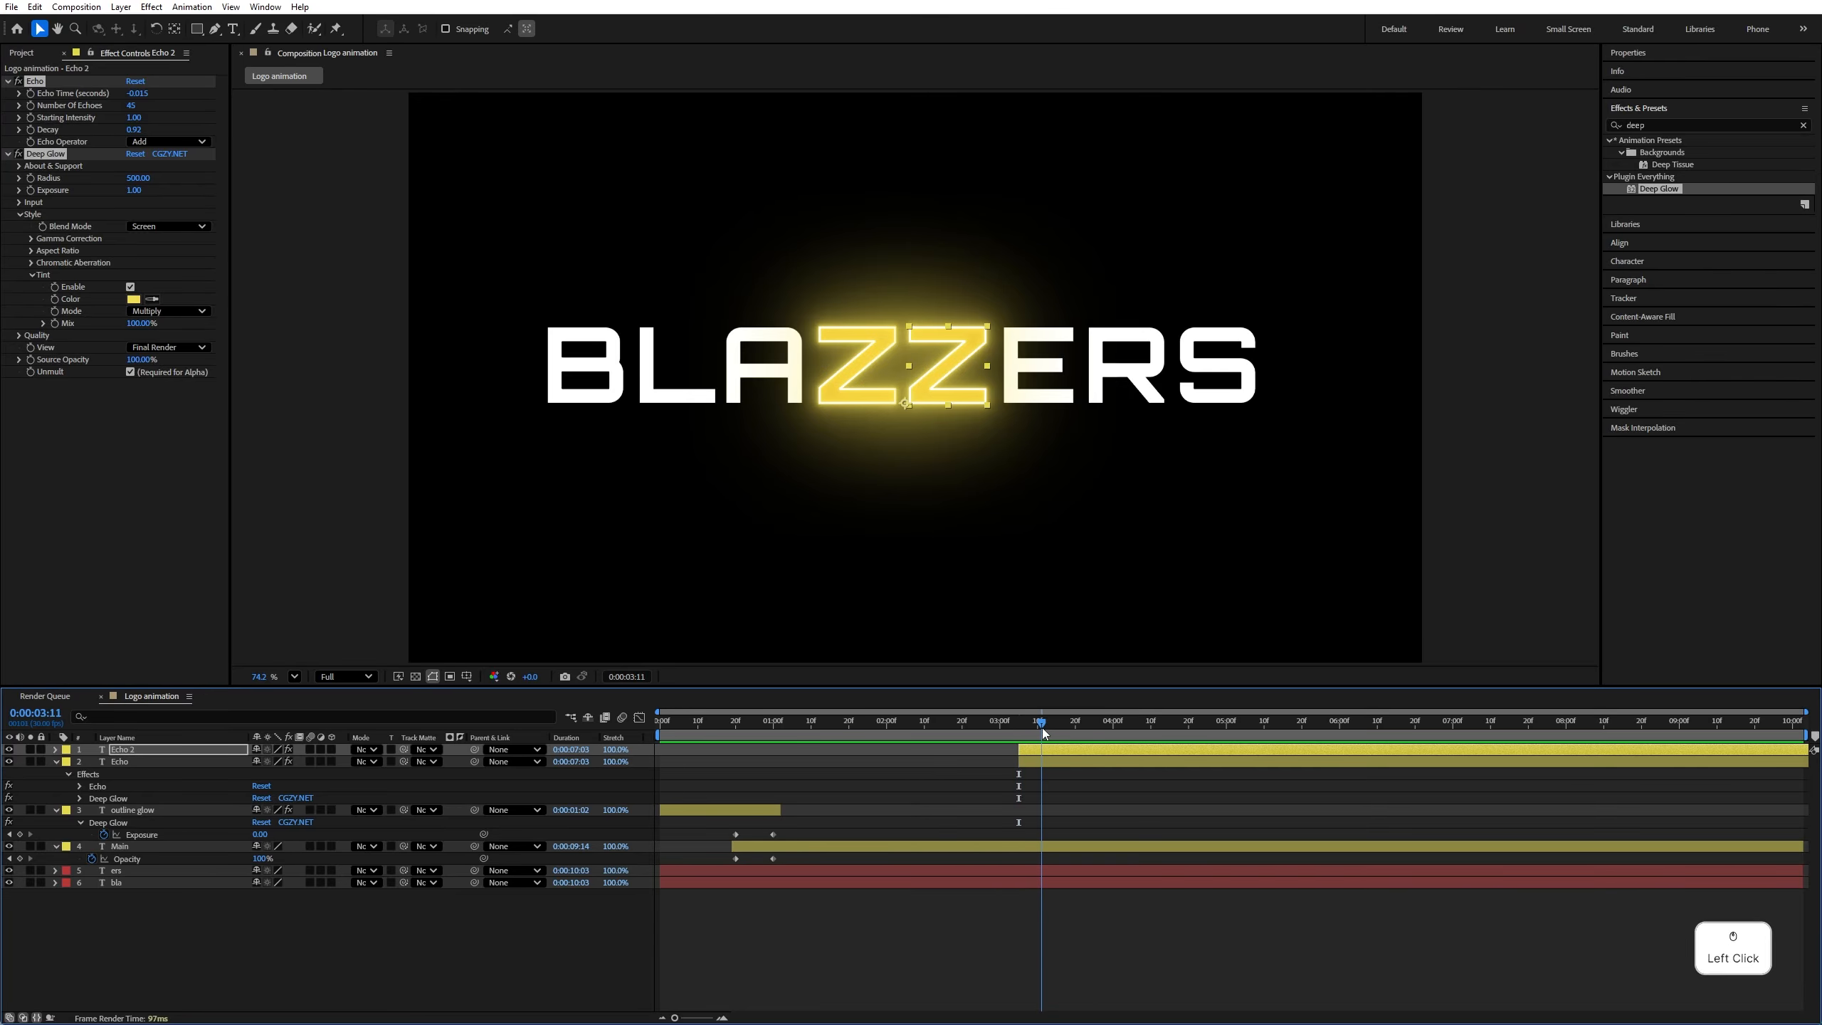
{"action": "left_click", "coordinate": [1076, 759], "text": "shift"}
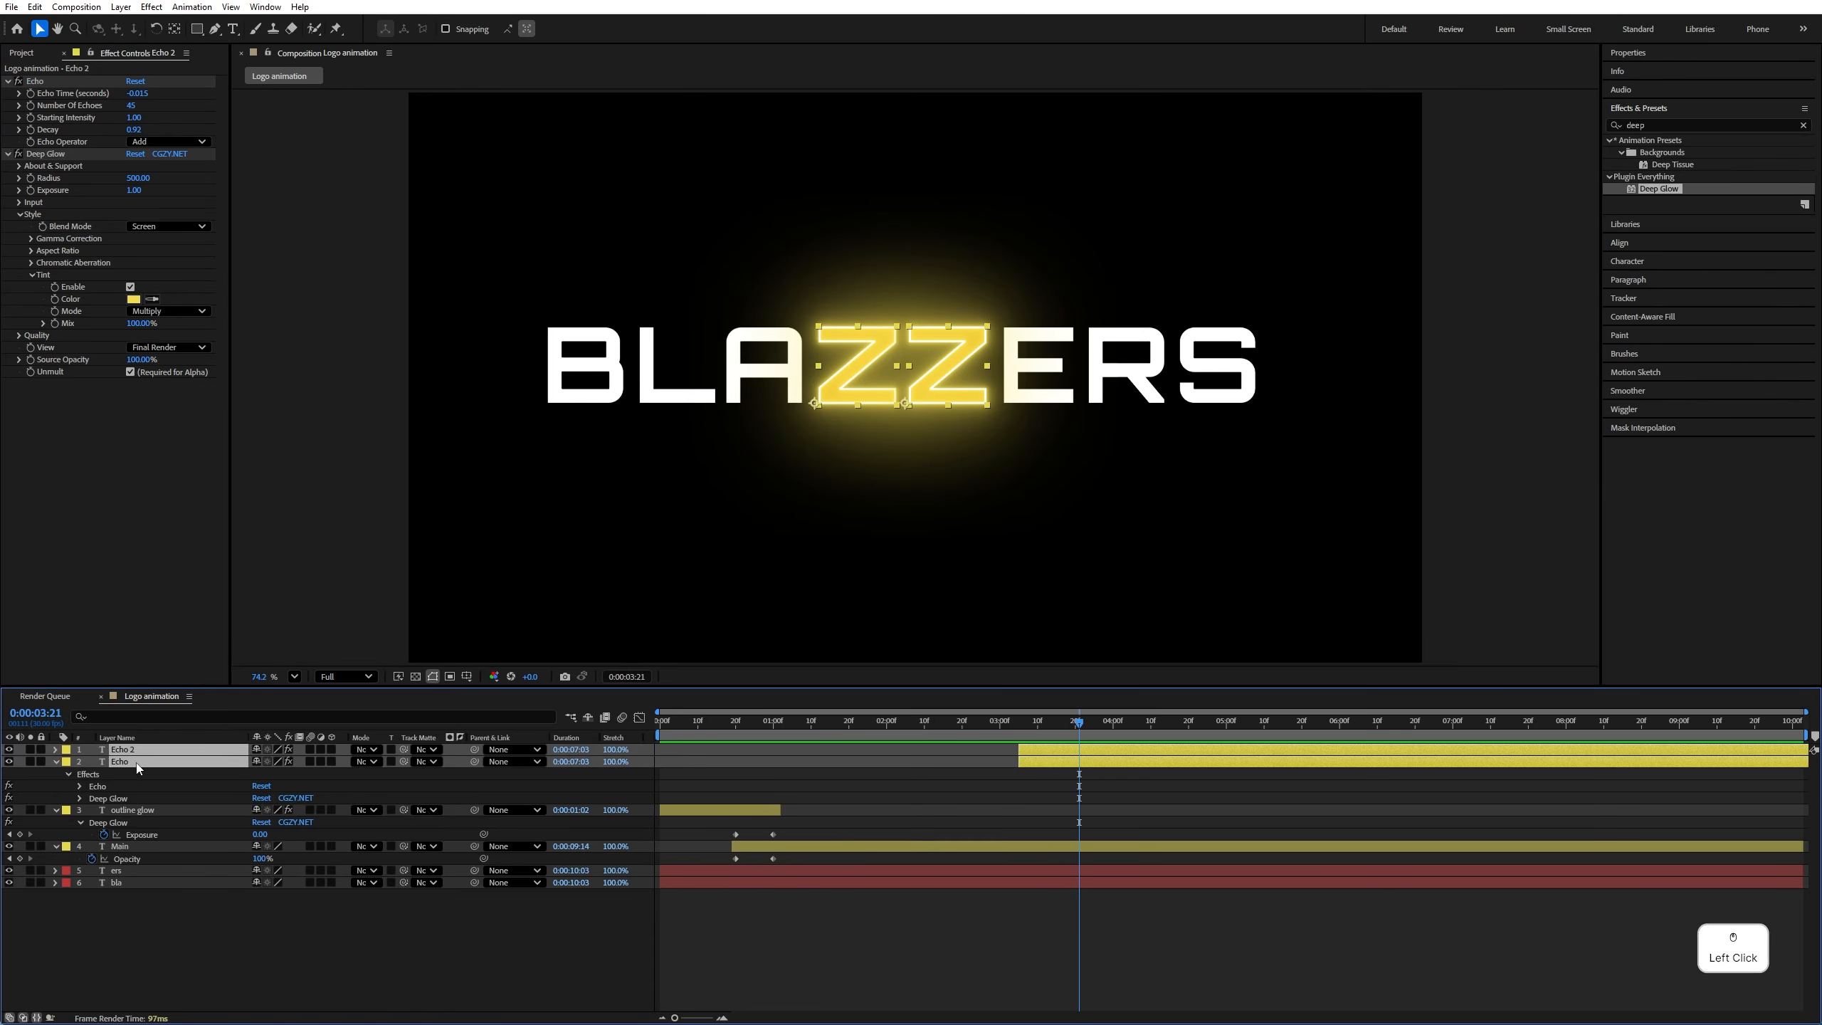
{"action": "key", "text": "t"}
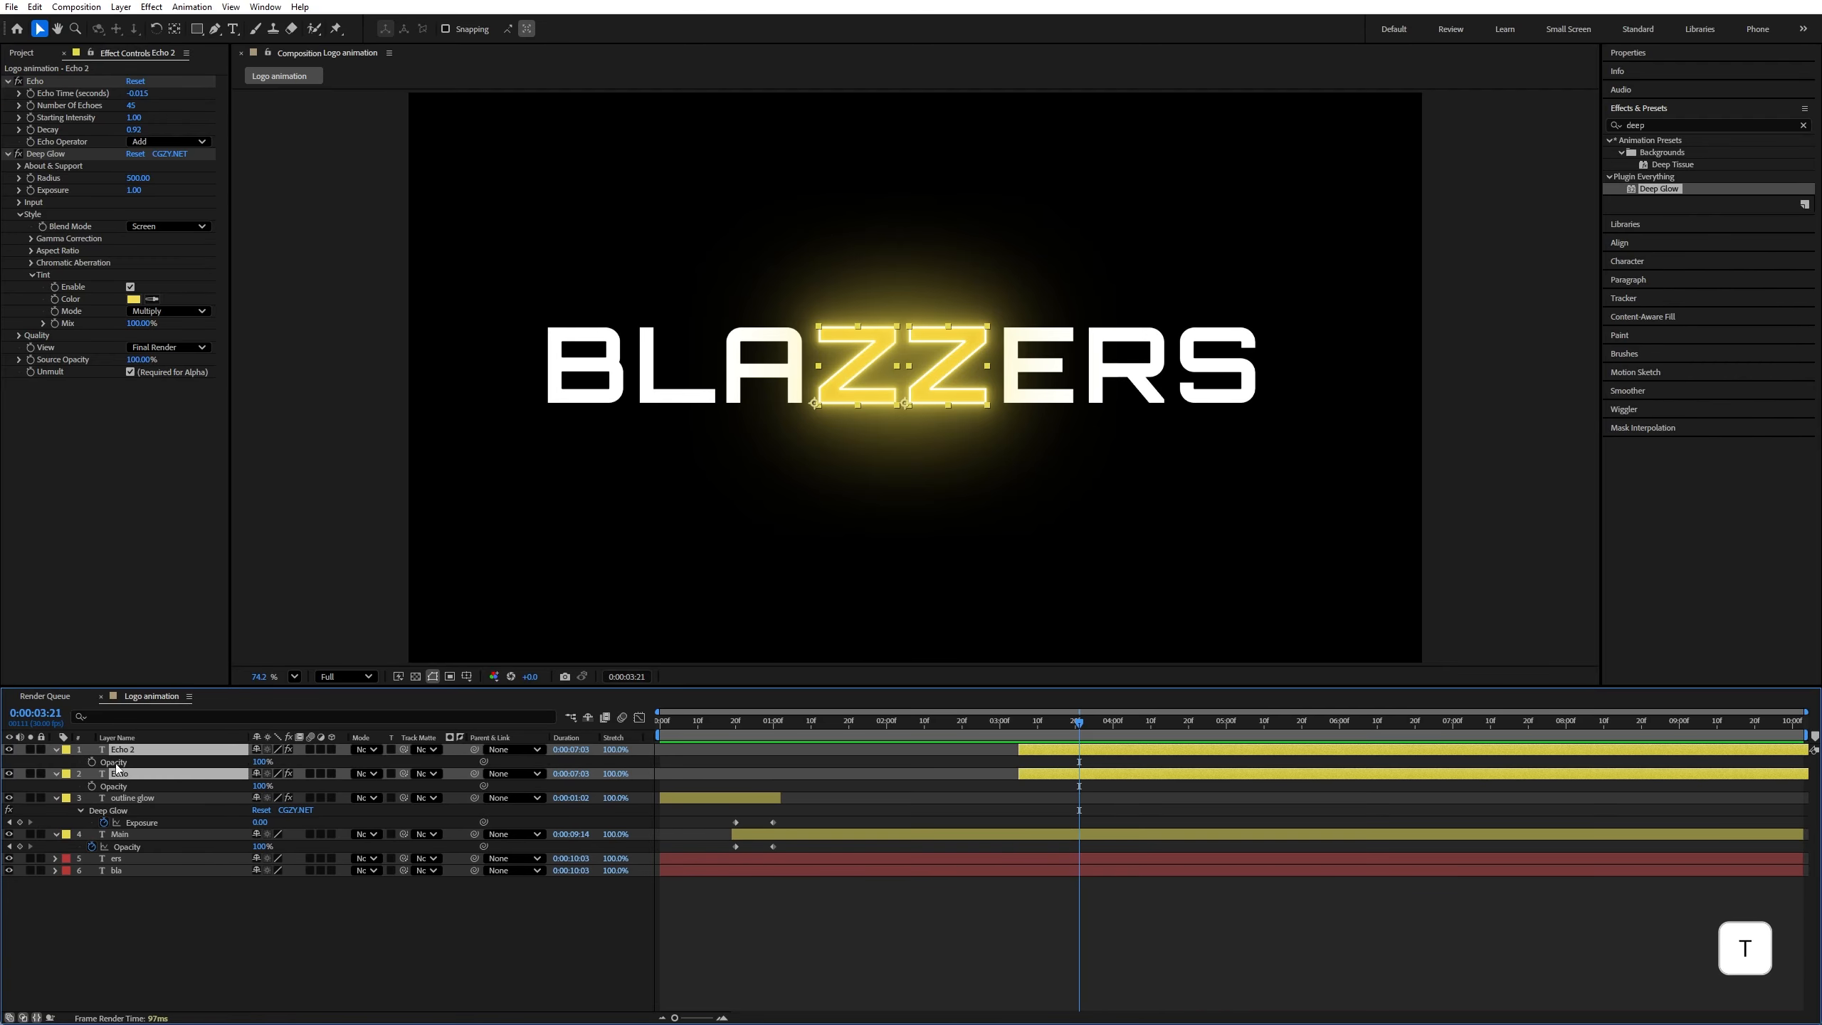
{"action": "left_click", "coordinate": [94, 764]}
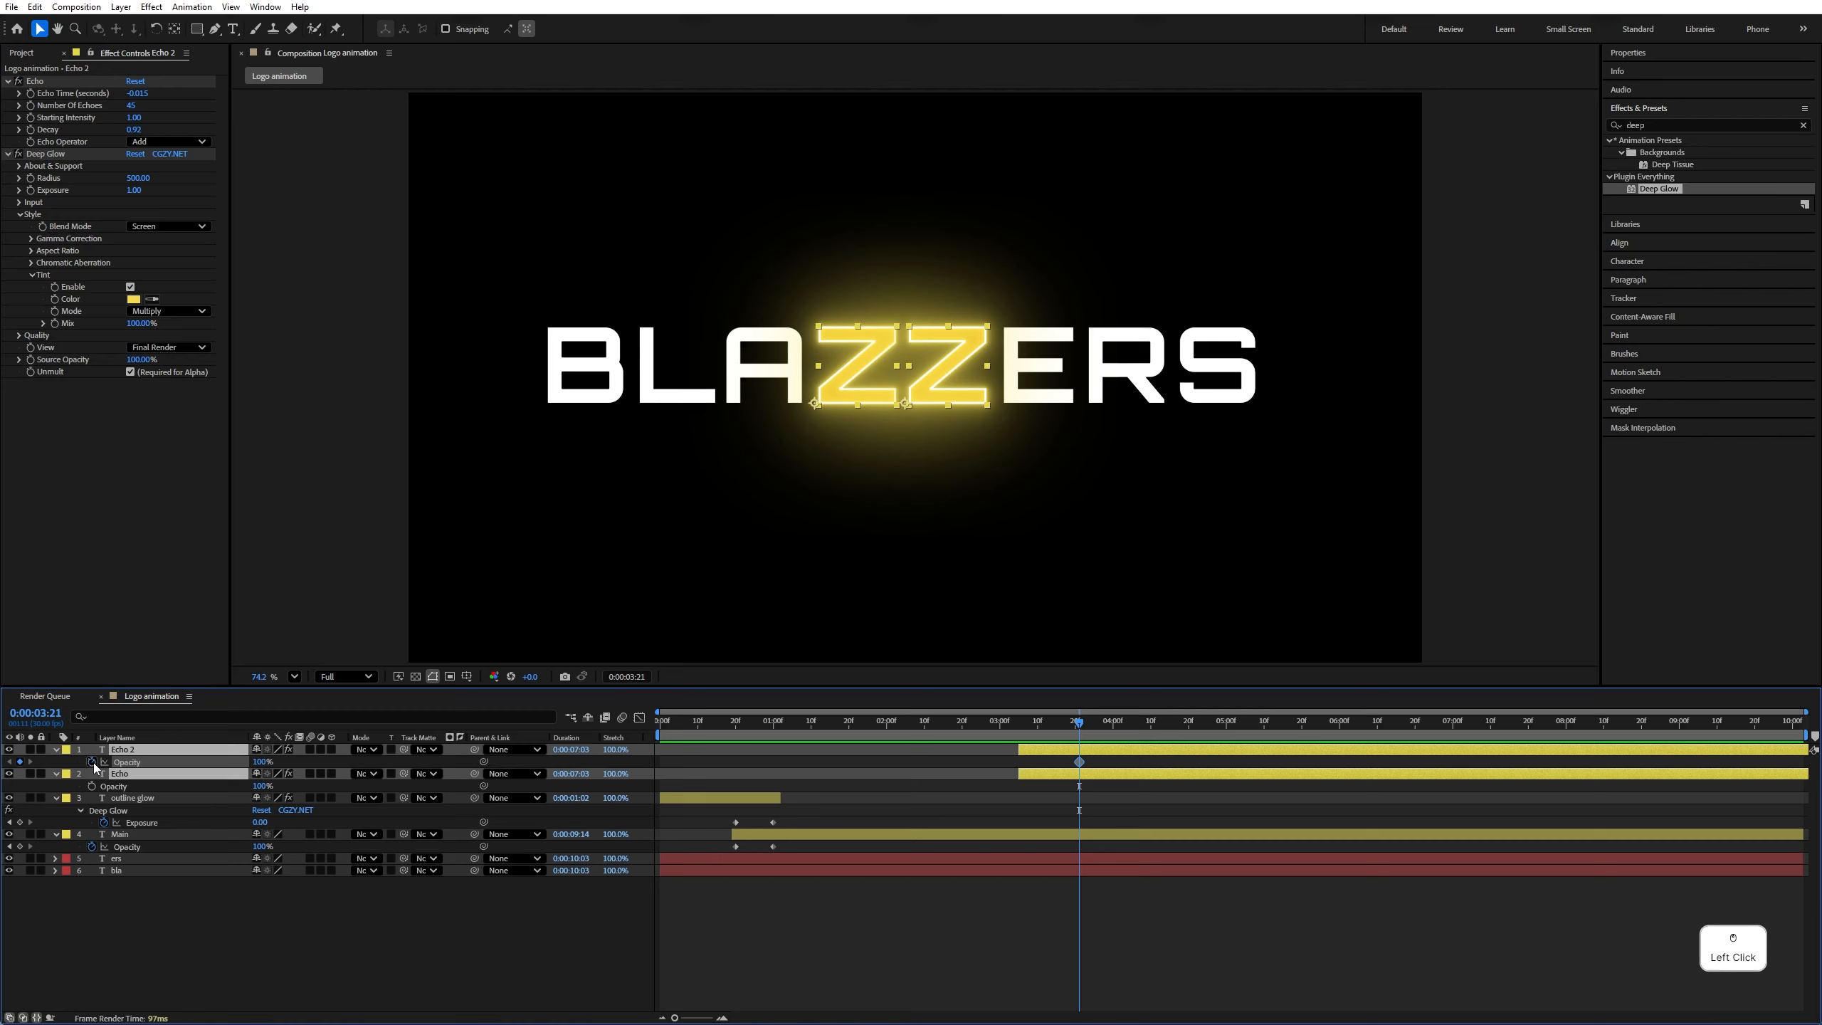
{"action": "left_click", "coordinate": [1022, 726], "text": "shift"}
{"action": "left_click_drag", "start_coordinate": [260, 766], "coordinate": [187, 765]}
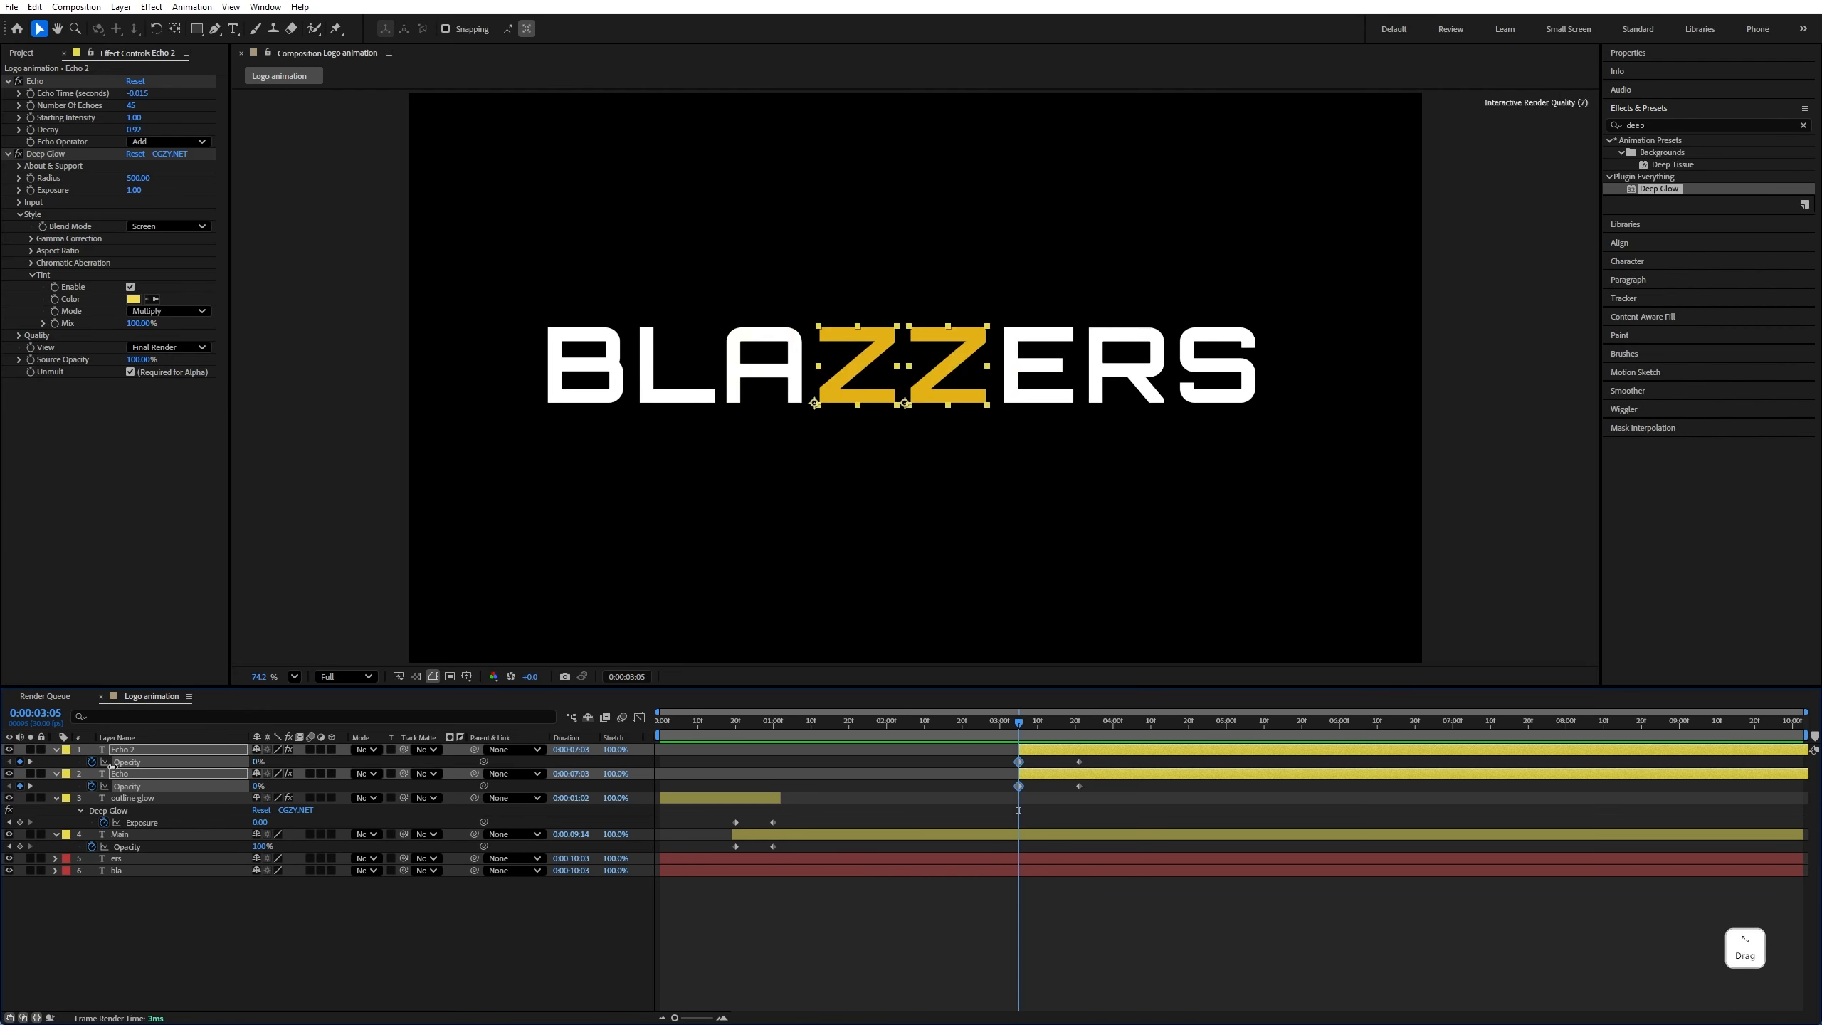
{"action": "left_click", "coordinate": [869, 389]}
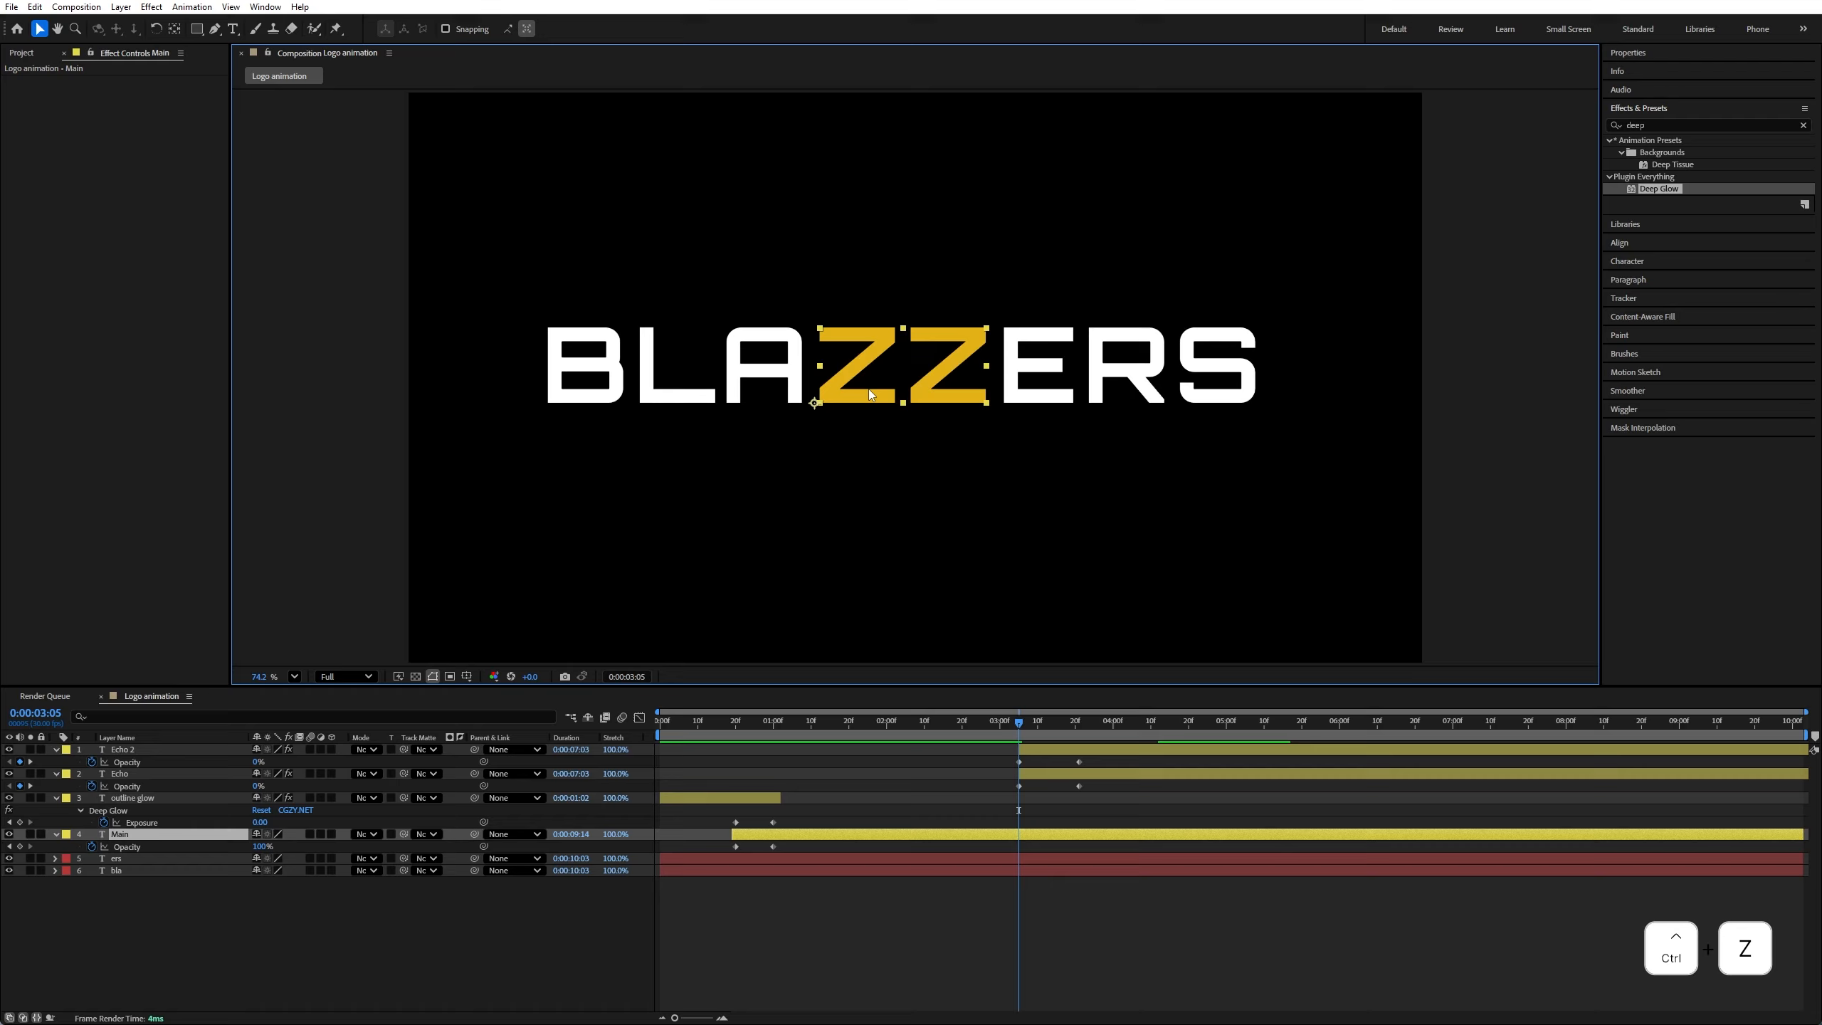
{"action": "left_click_drag", "start_coordinate": [869, 389], "coordinate": [851, 263]}
{"action": "key", "text": "ctrl+z"}
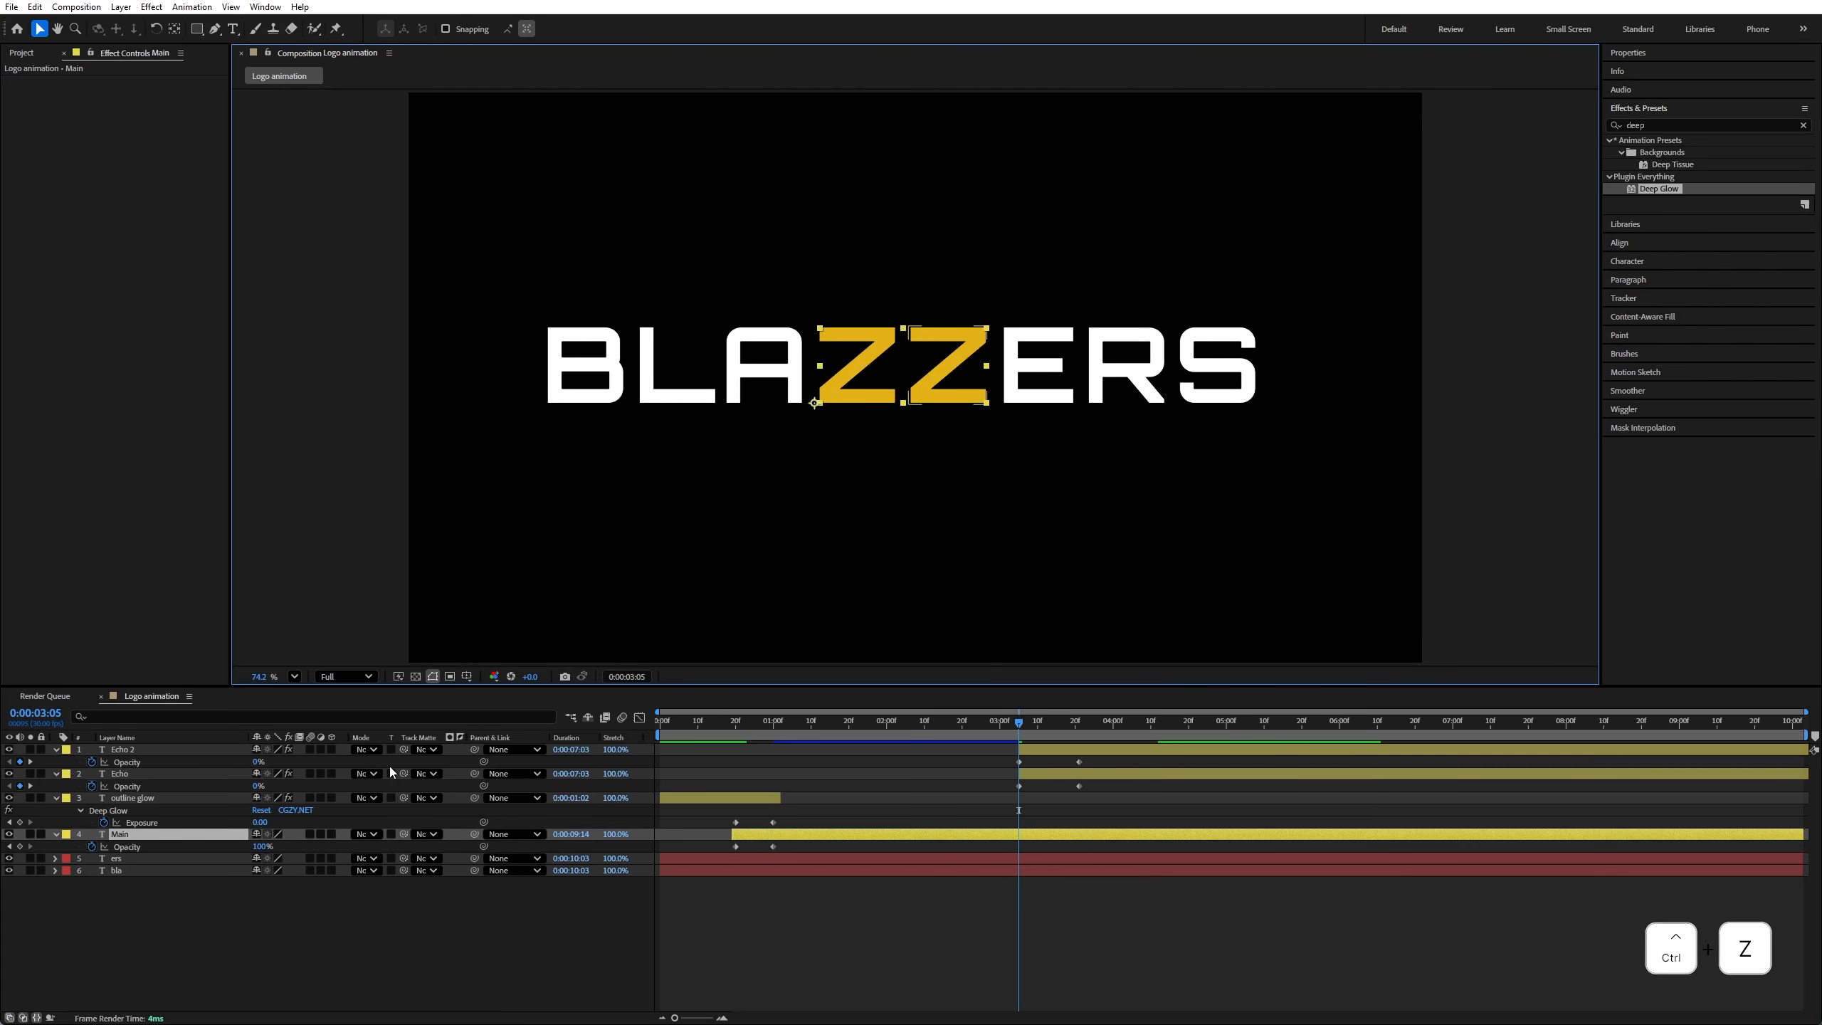
Keyframe the Main layer's opacity from 100% at 0:00:03:05 to 0% at 0:00:03:21 and preview the crossfade
{"action": "left_click", "coordinate": [19, 846]}
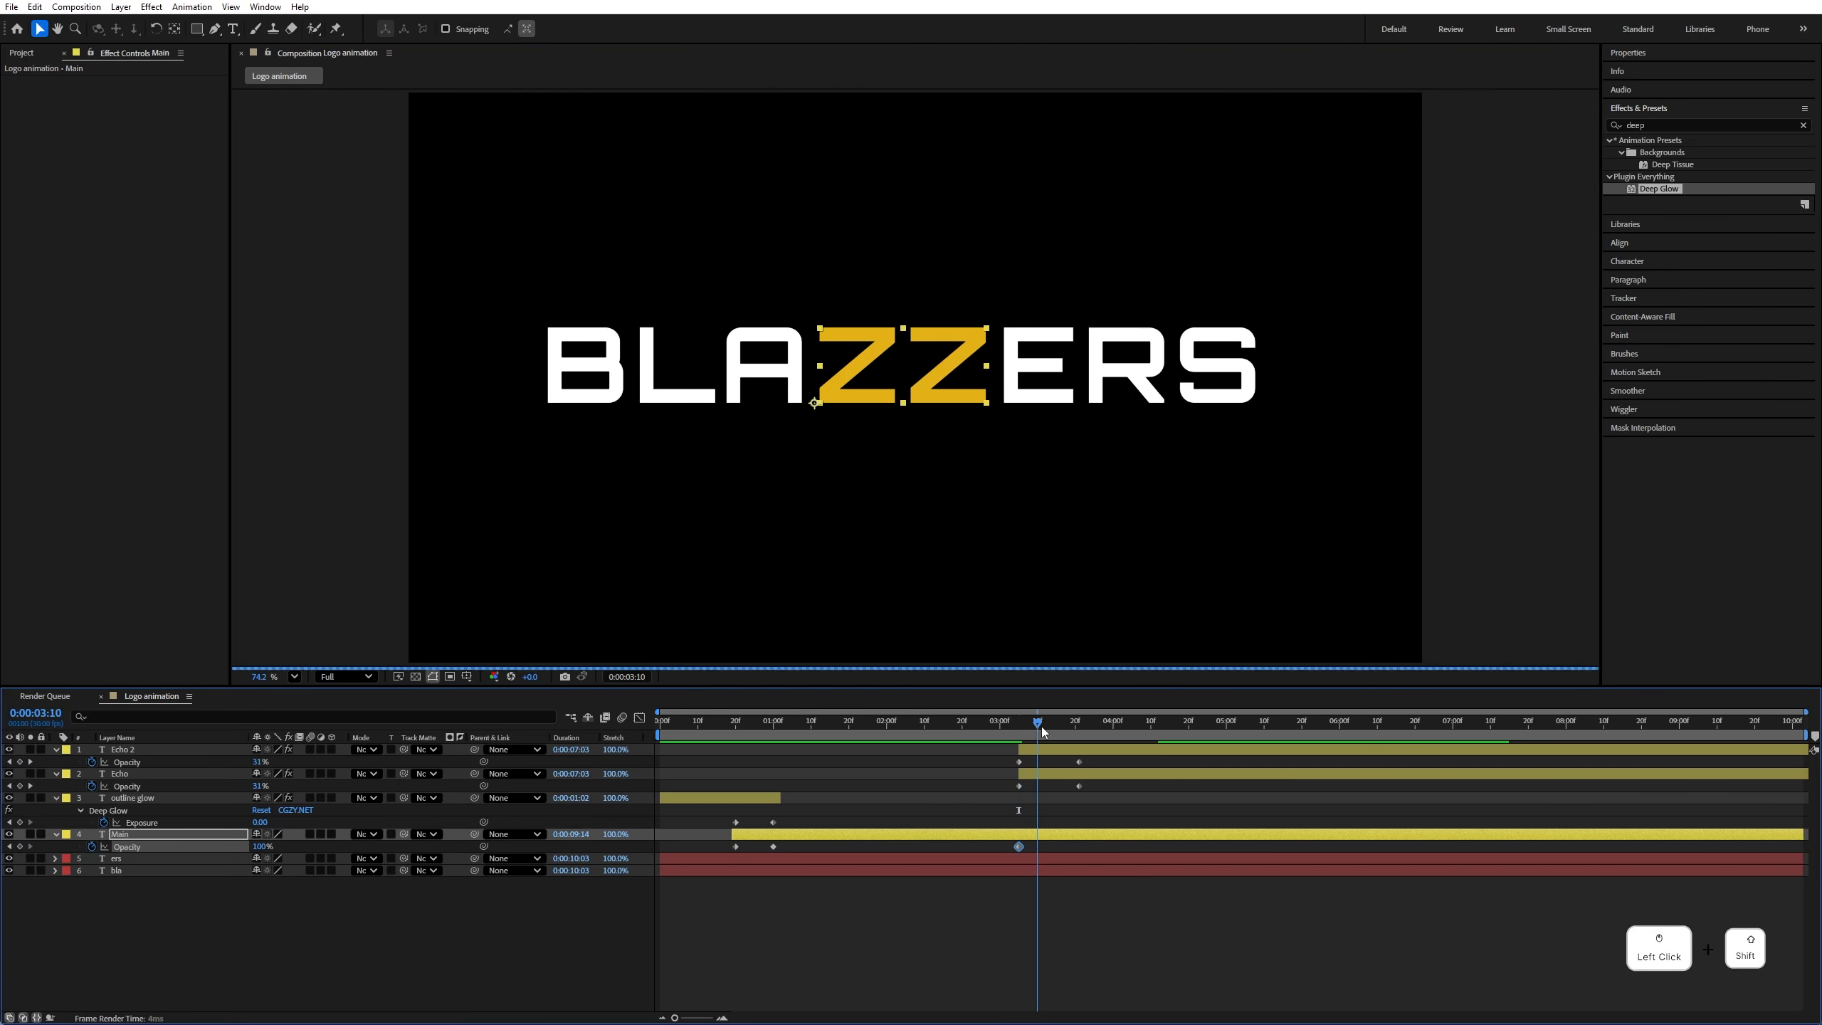
{"action": "left_click_drag", "start_coordinate": [1042, 727], "coordinate": [1080, 761]}
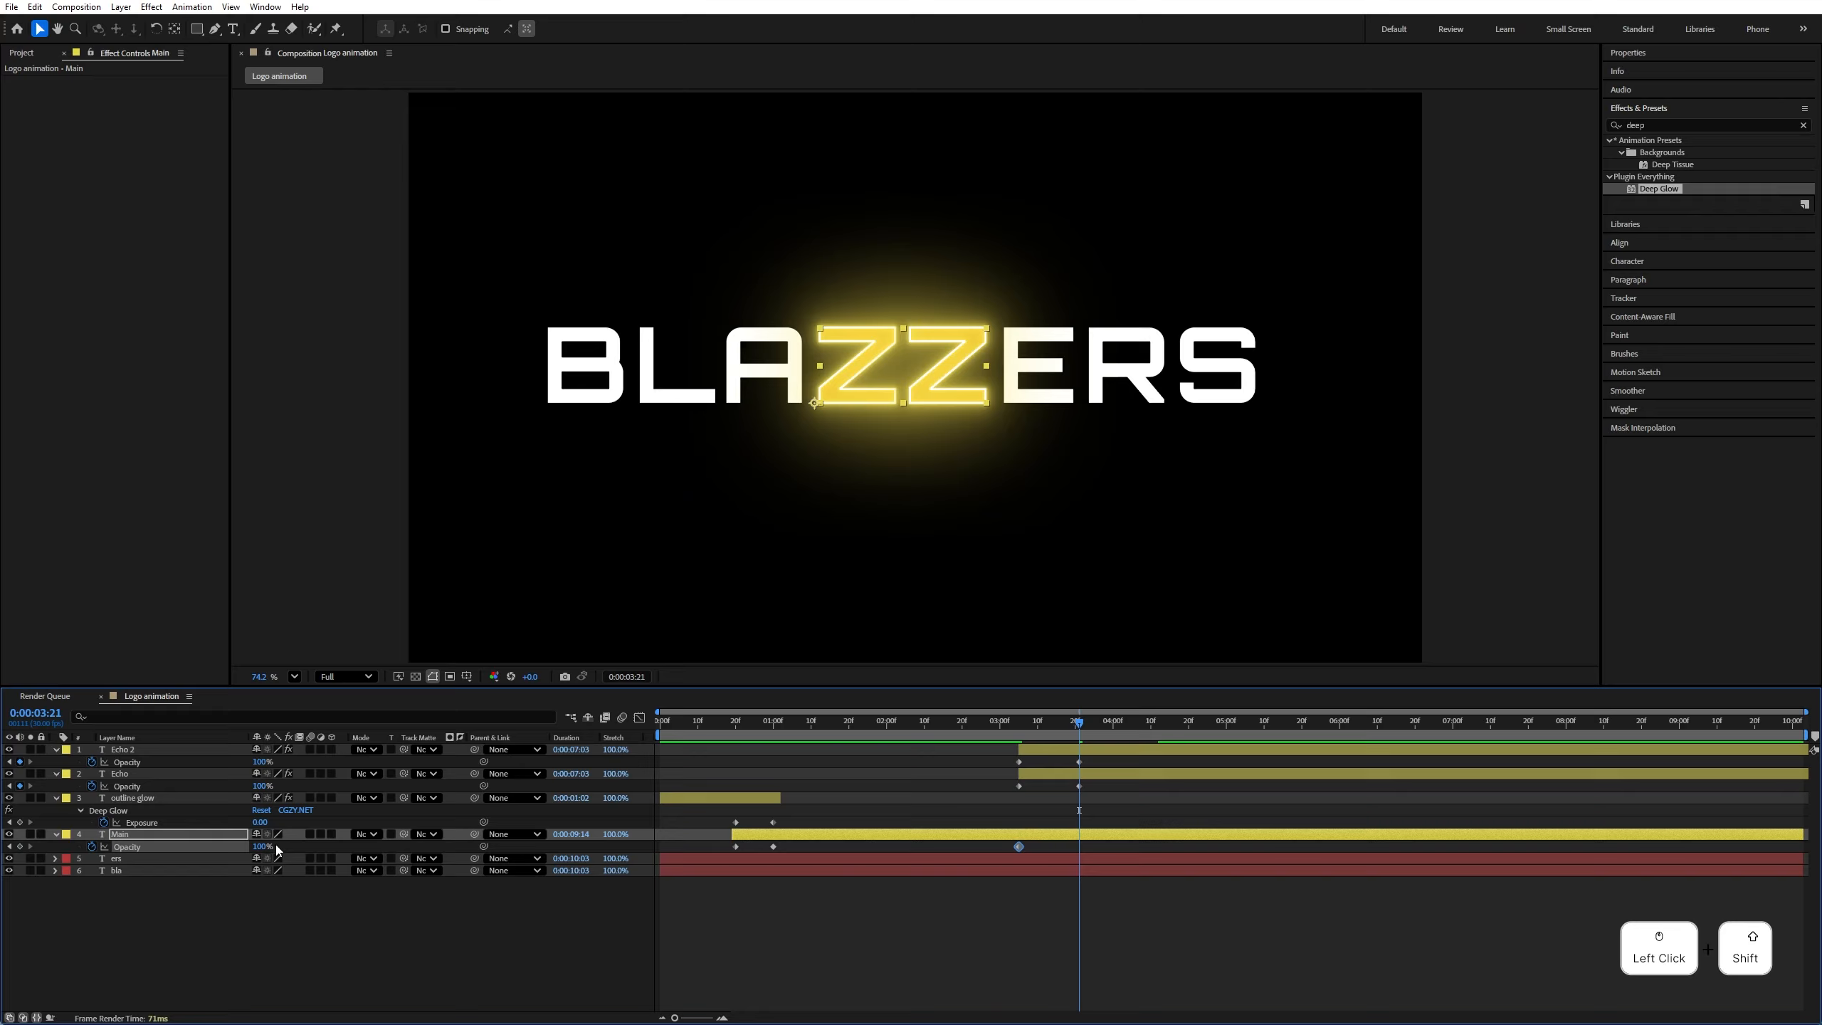
{"action": "left_click_drag", "start_coordinate": [259, 848], "coordinate": [184, 848]}
{"action": "left_click", "coordinate": [1010, 727]}
{"action": "key", "text": "space"}
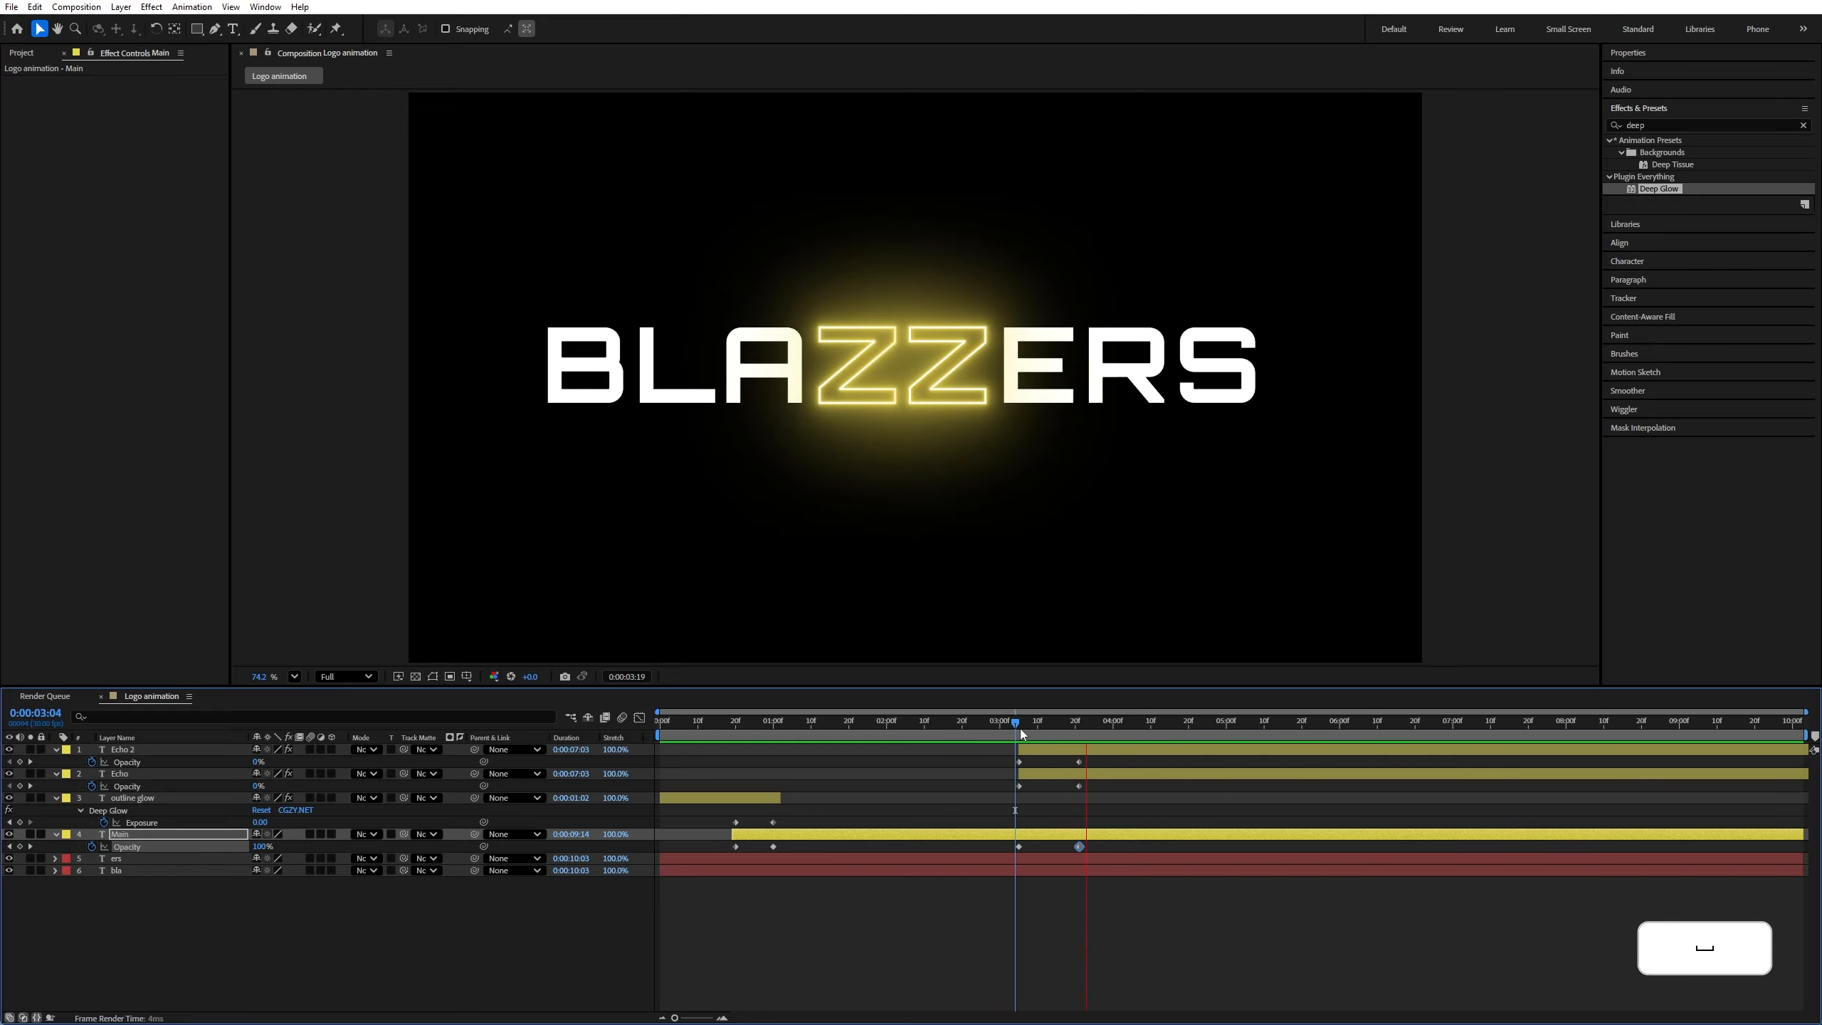
{"action": "key", "text": "space"}
Add Position and Scale keyframes to the Echo and Echo 2 layers at 0:00:04:14 and reveal all their keyframes
{"action": "left_click_drag", "start_coordinate": [1107, 723], "coordinate": [1166, 727]}
{"action": "left_click", "coordinate": [134, 773]}
{"action": "left_click", "coordinate": [139, 749], "text": "shift"}
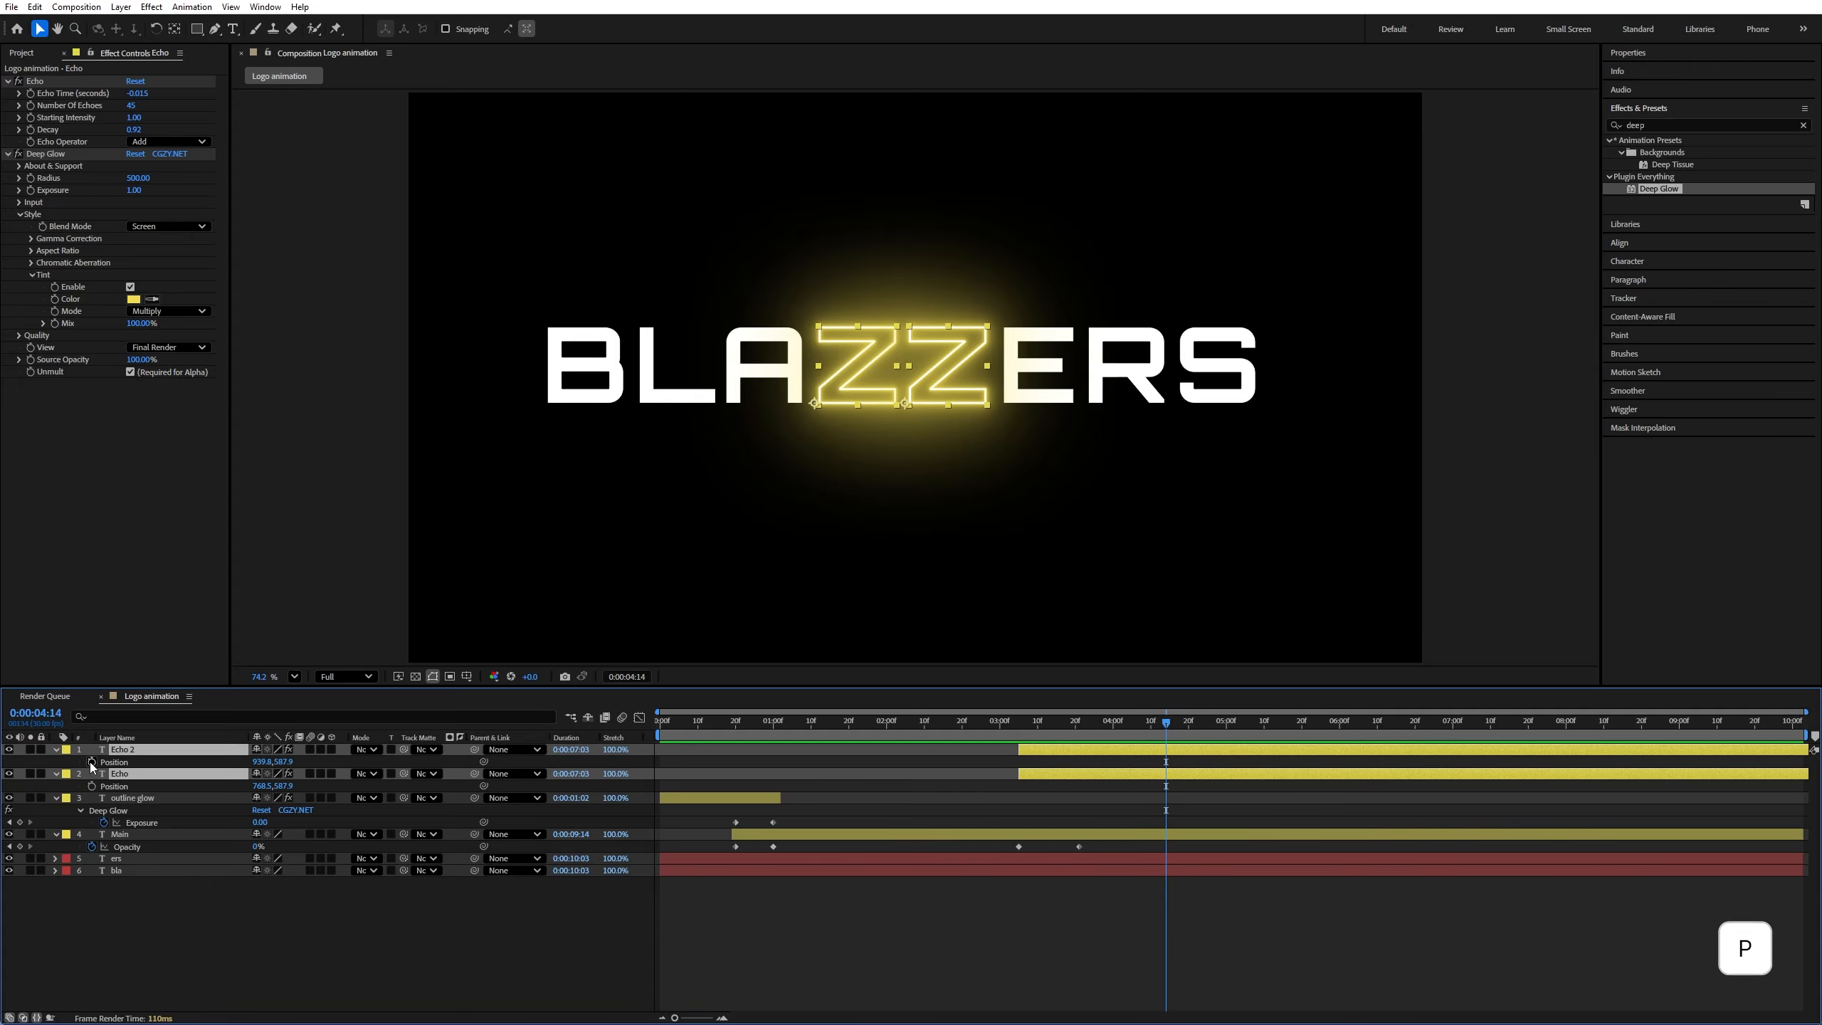
{"action": "left_click", "coordinate": [91, 761]}
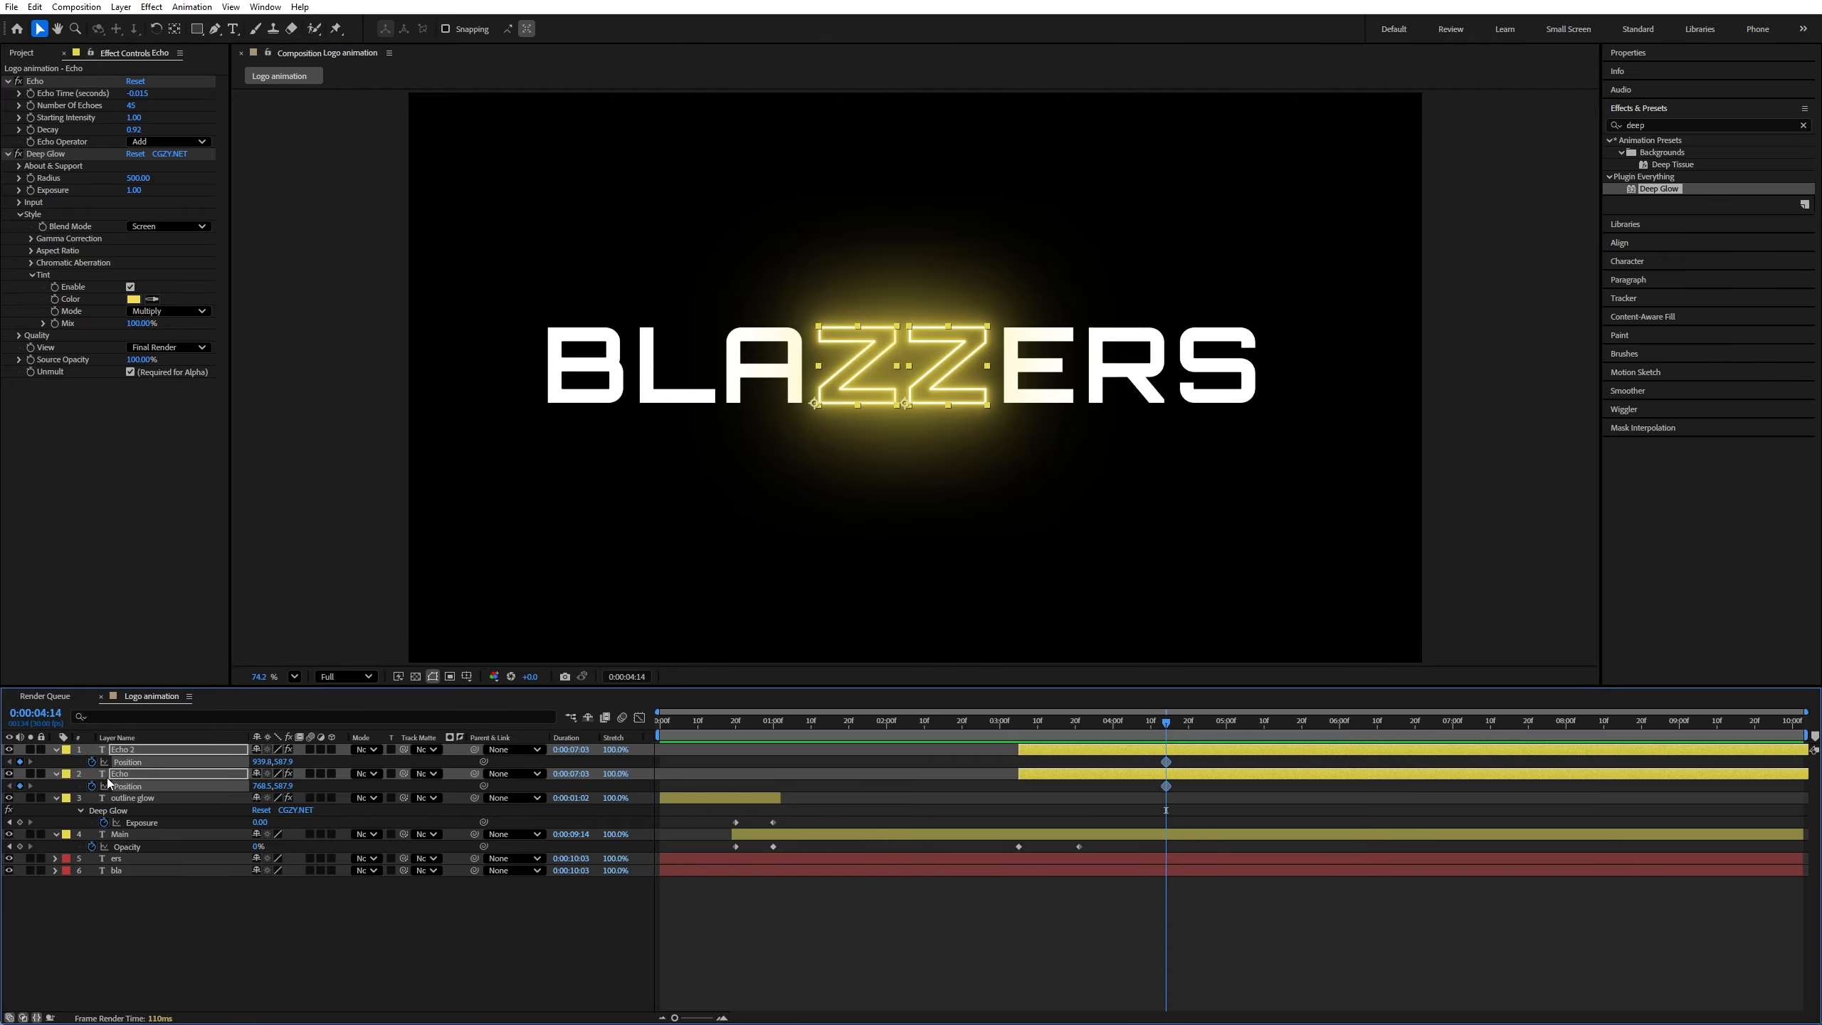
{"action": "key", "text": "s"}
{"action": "left_click", "coordinate": [94, 763]}
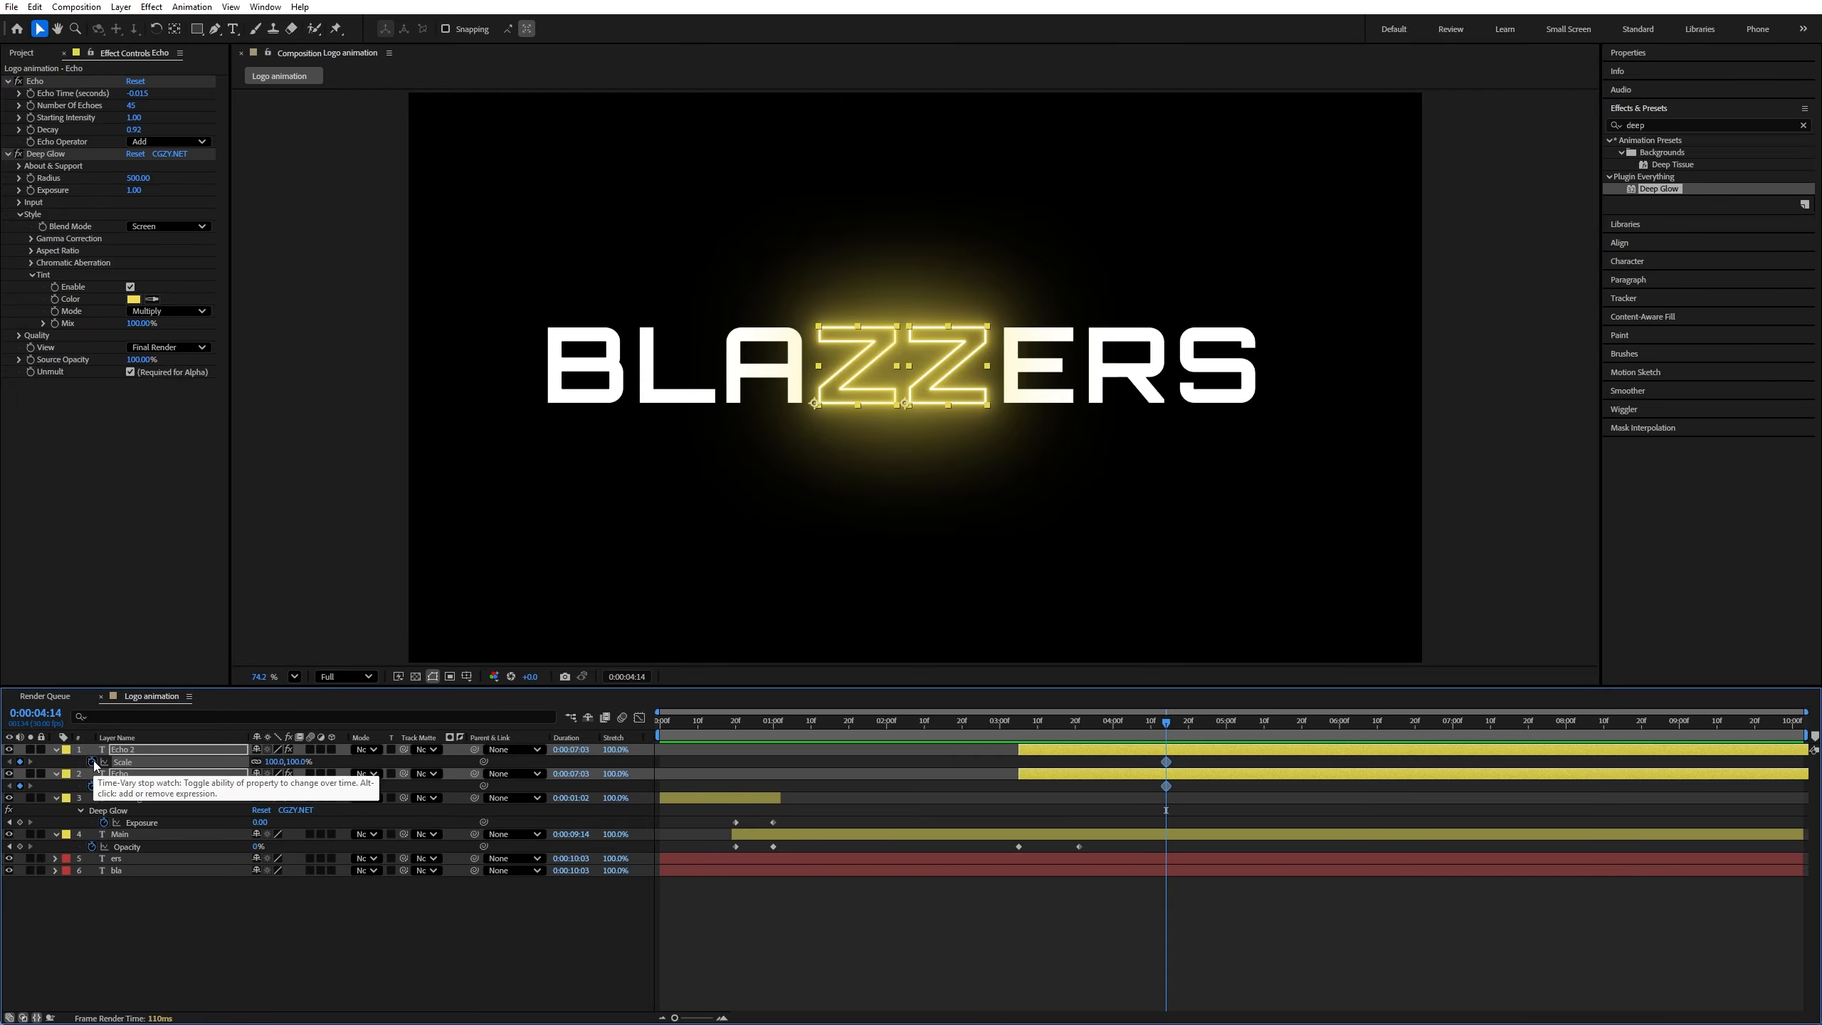
{"action": "key", "text": "u"}
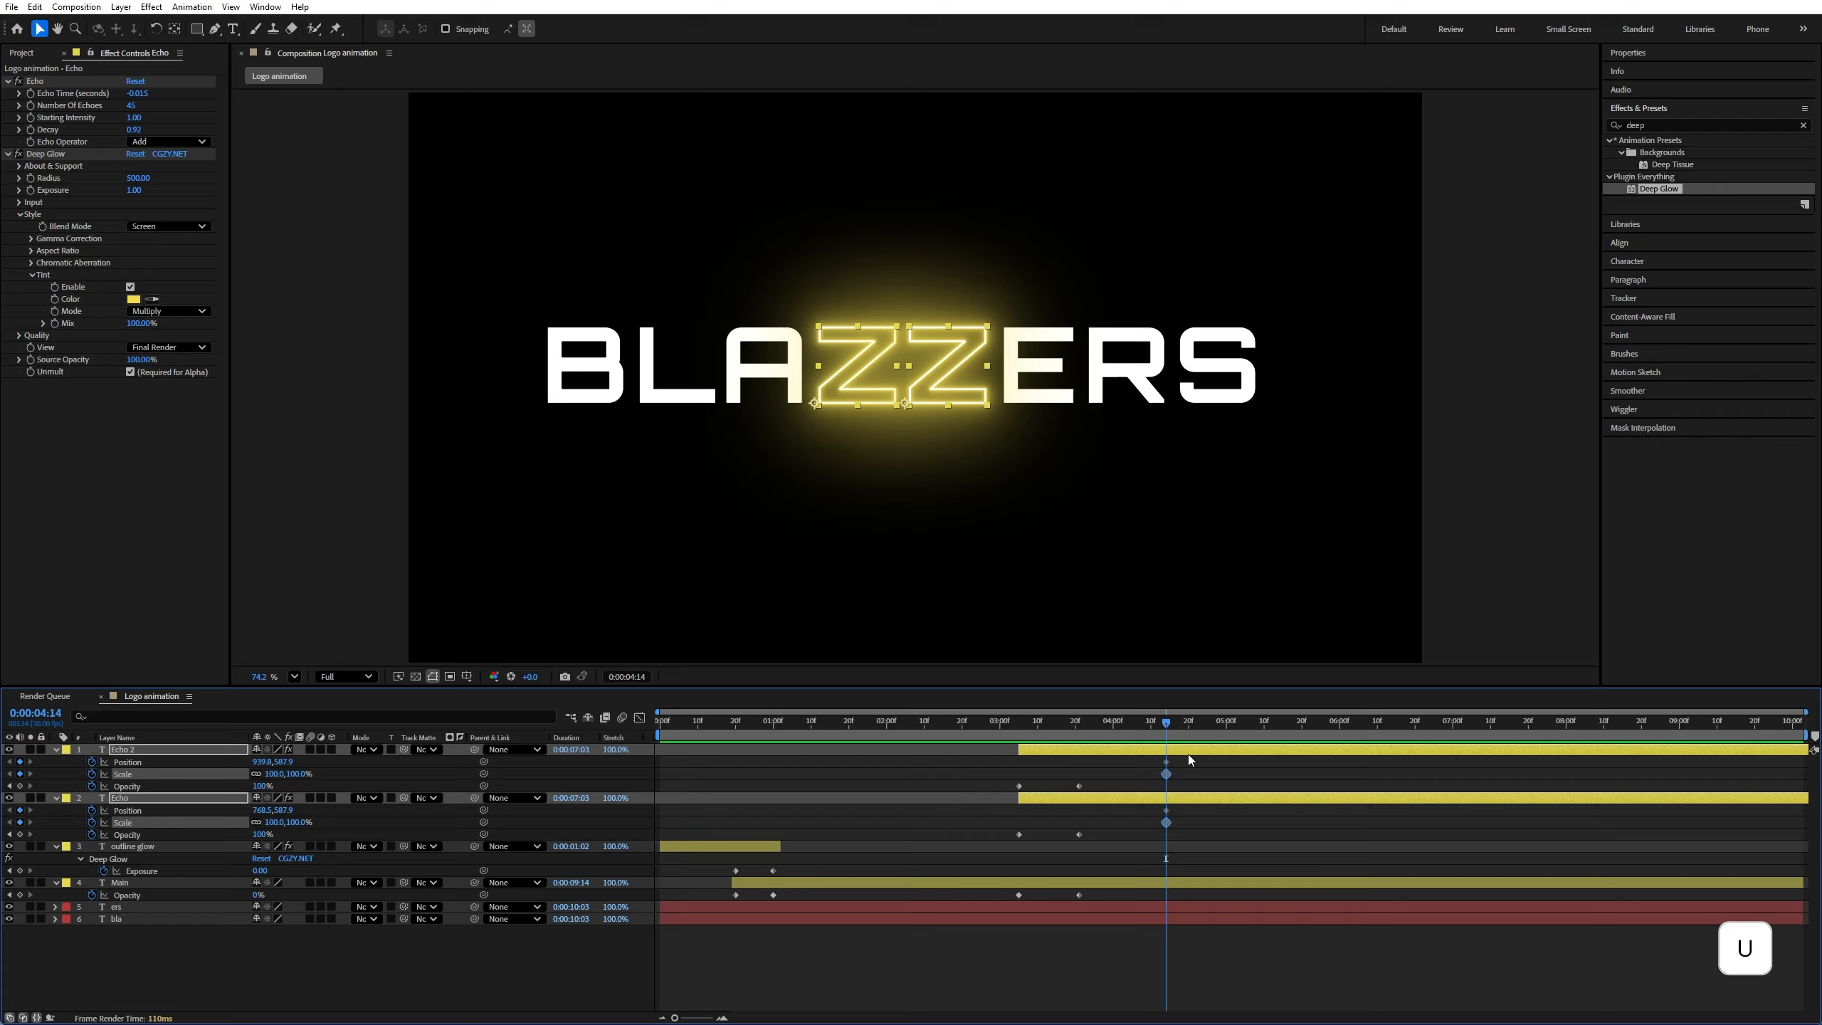
Center the anchor point of the Echo layer and of the Echo 2 layer on their letters
{"action": "left_click", "coordinate": [1175, 797]}
{"action": "left_click", "coordinate": [174, 28]}
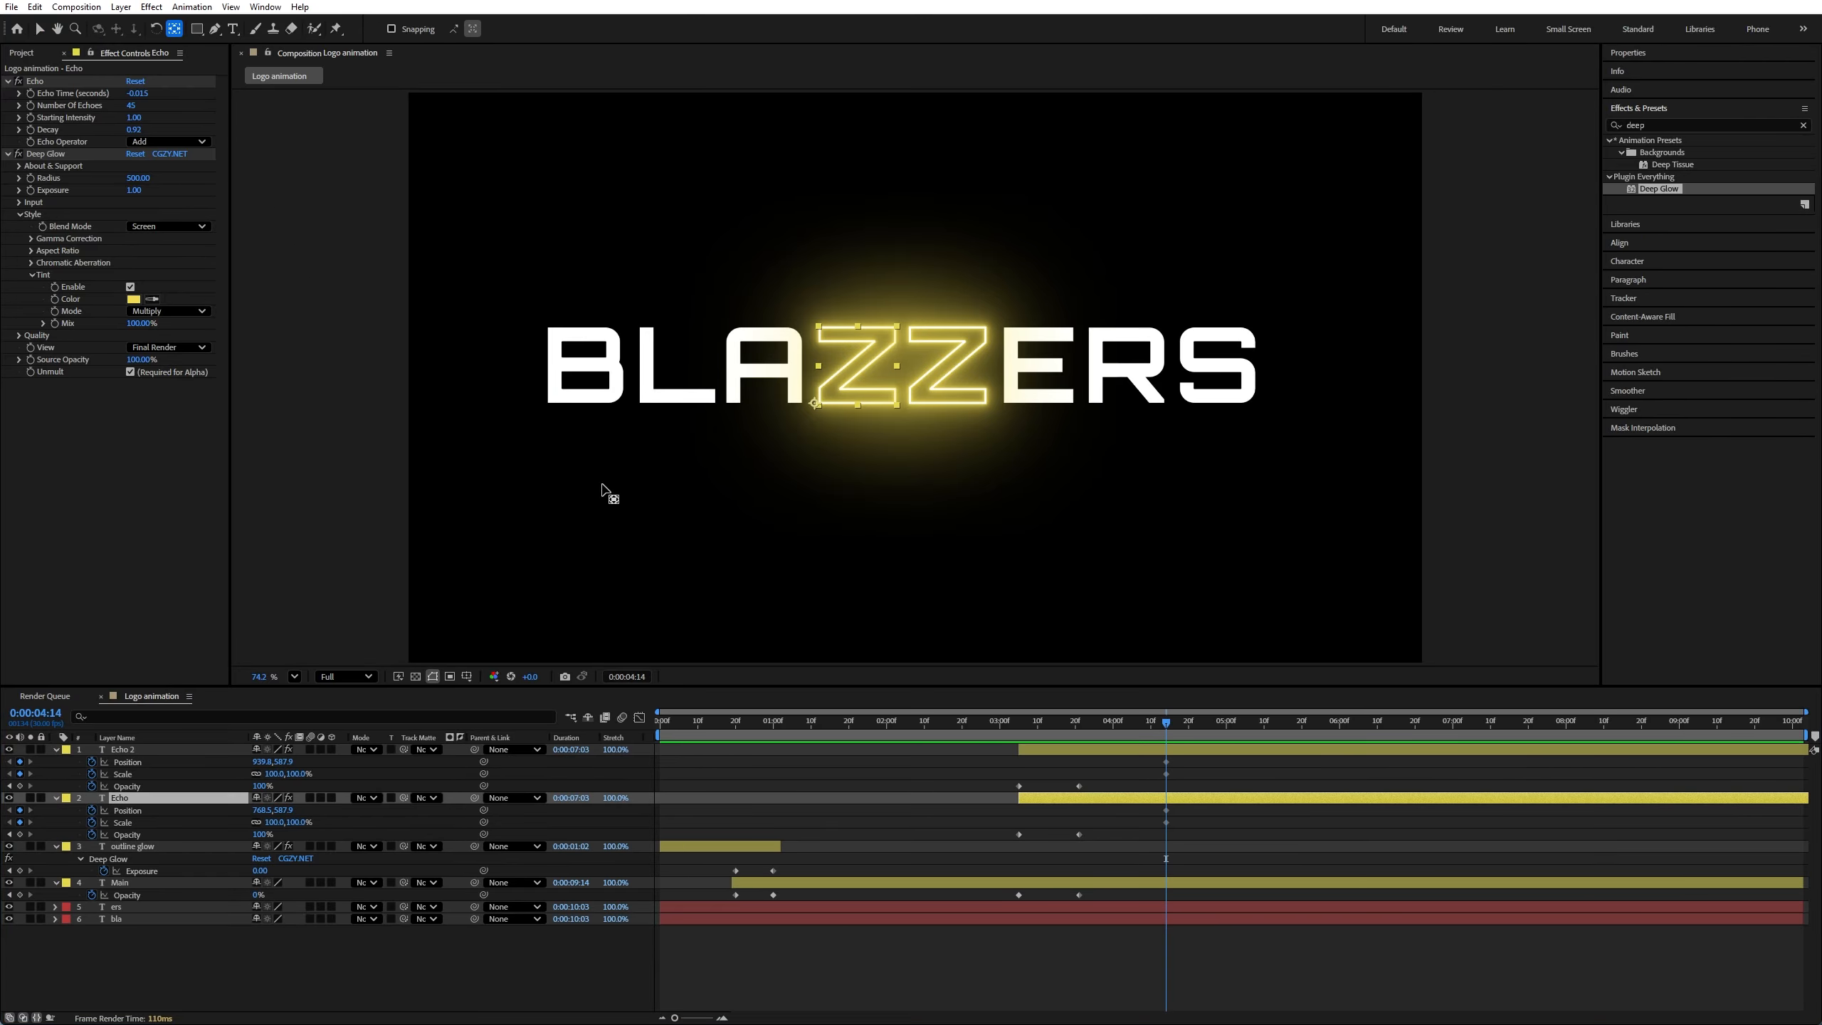
{"action": "key", "text": "ctrl+alt+Home"}
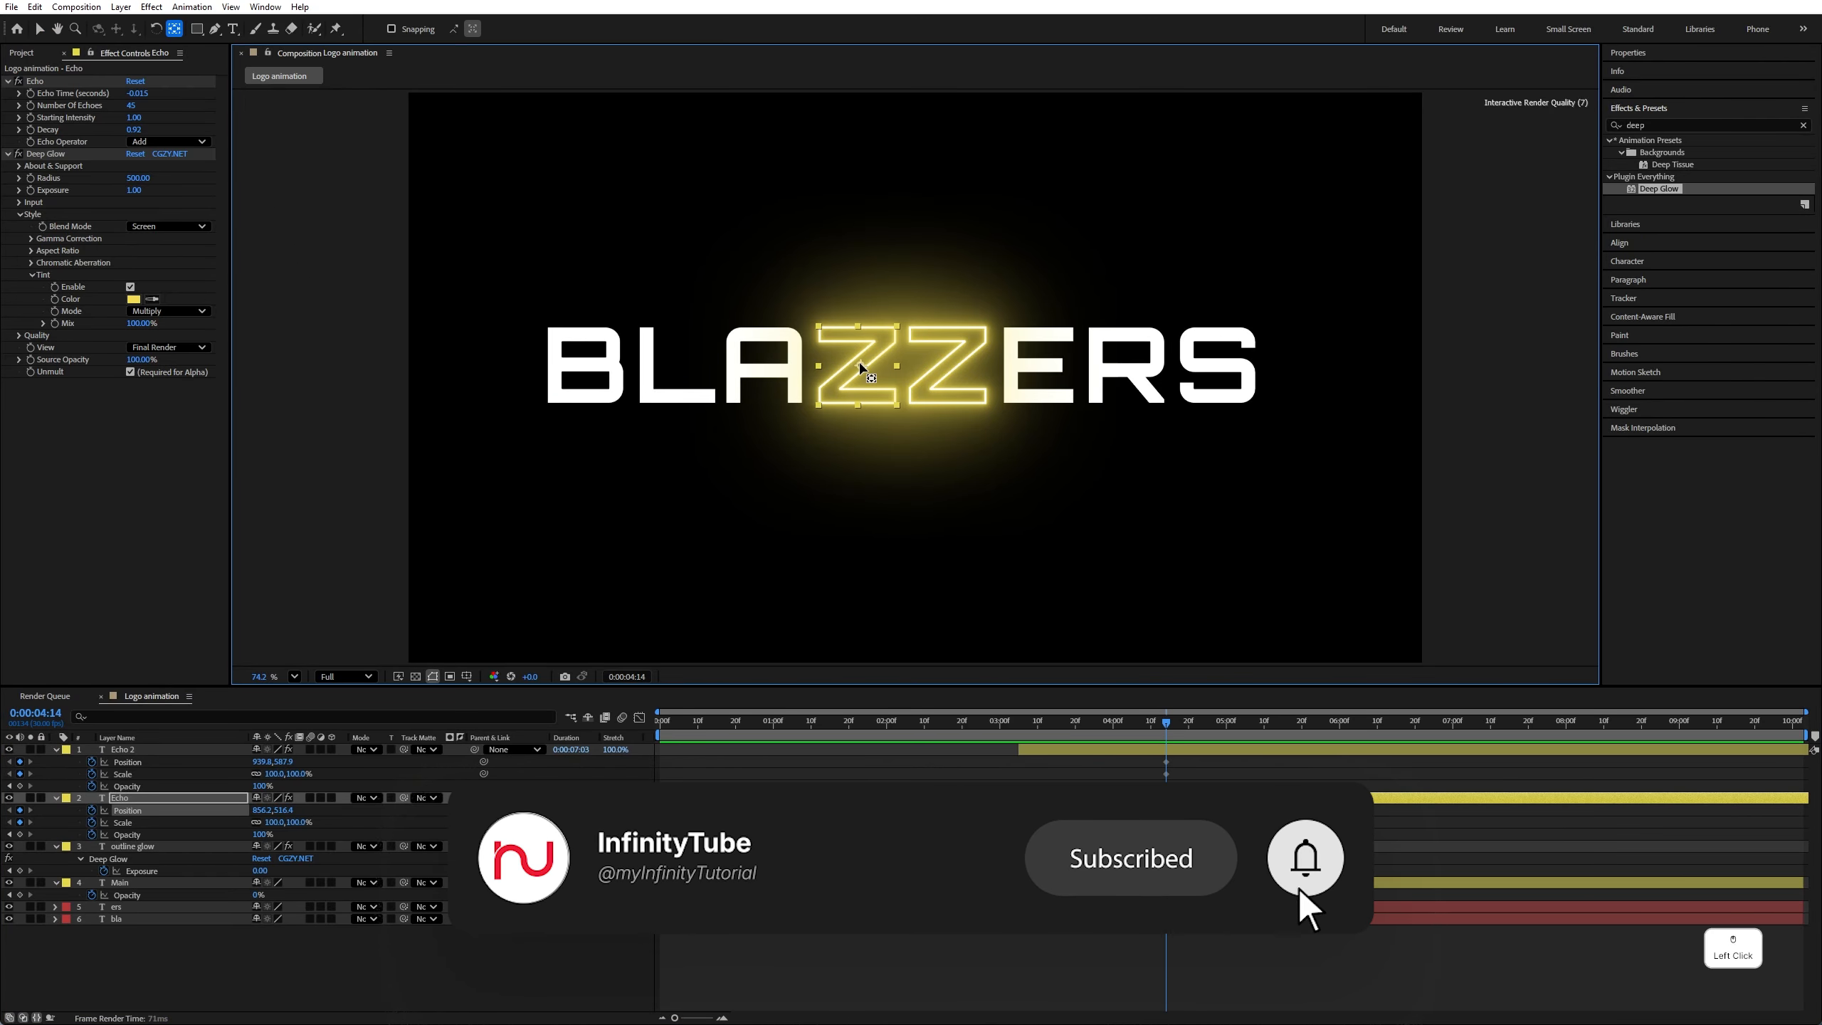
{"action": "left_click", "coordinate": [961, 390]}
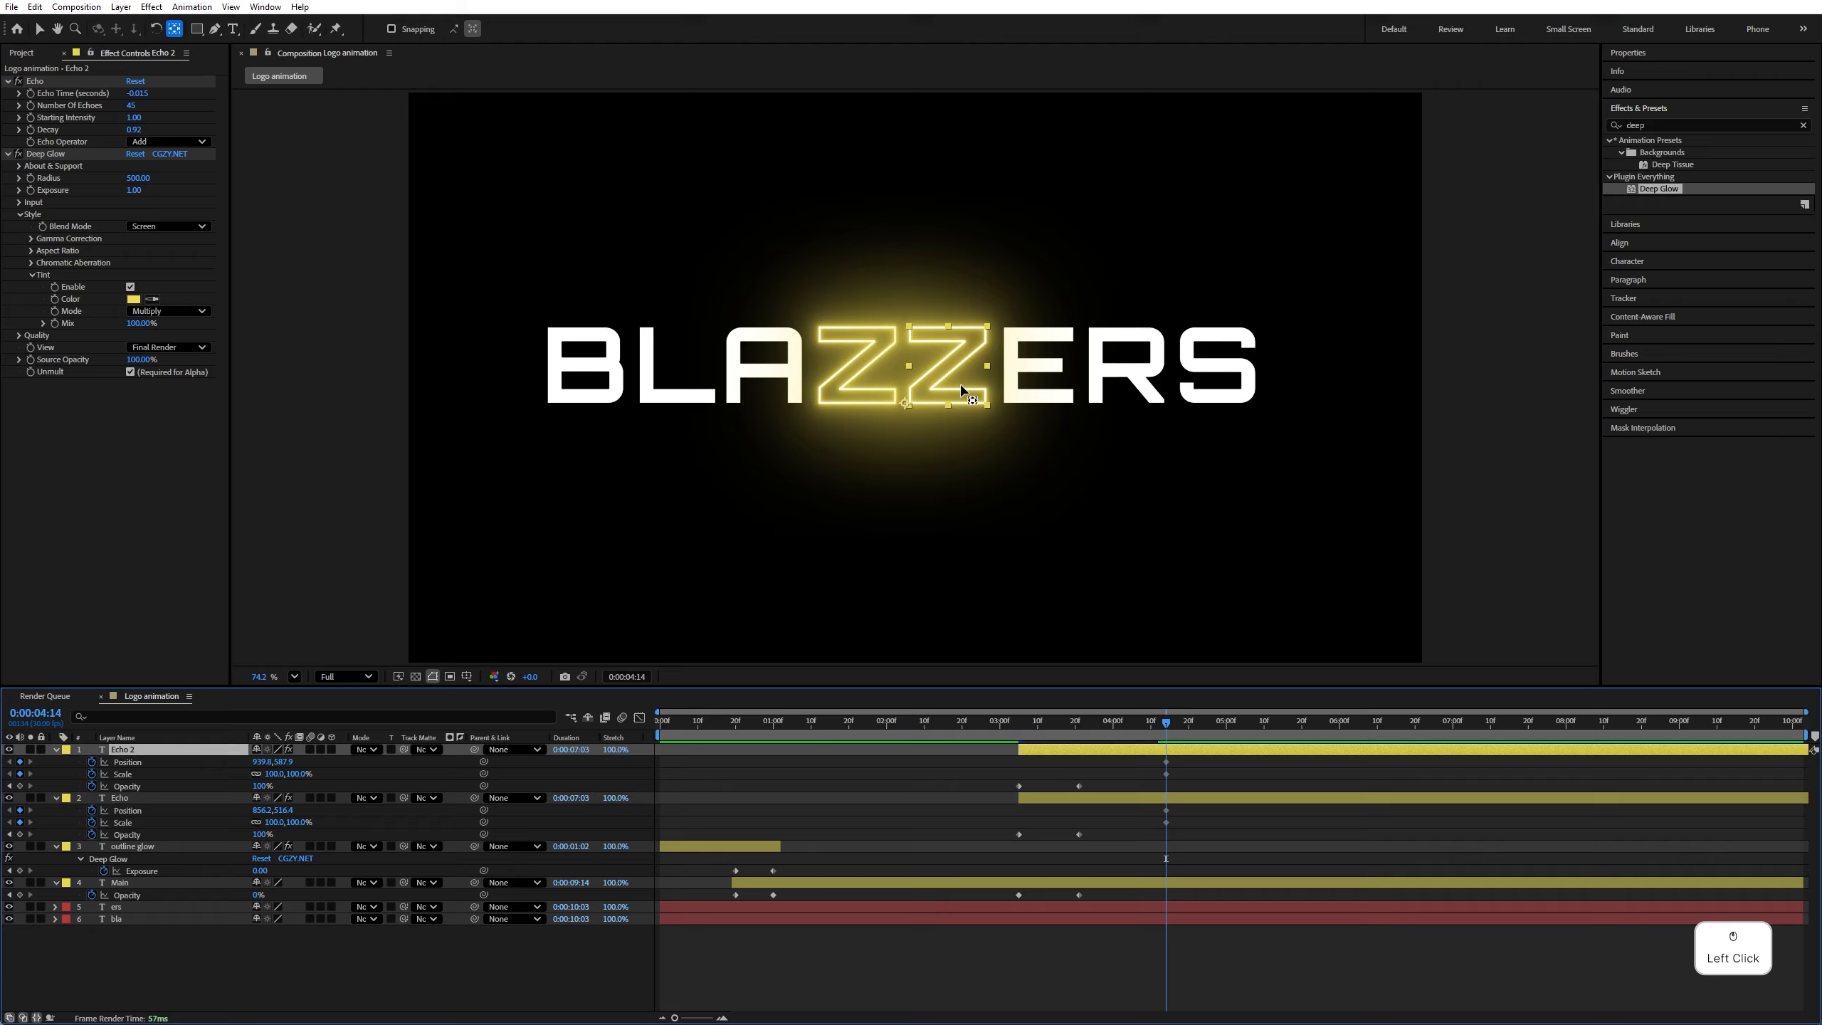
{"action": "key", "text": "ctrl+alt+Home"}
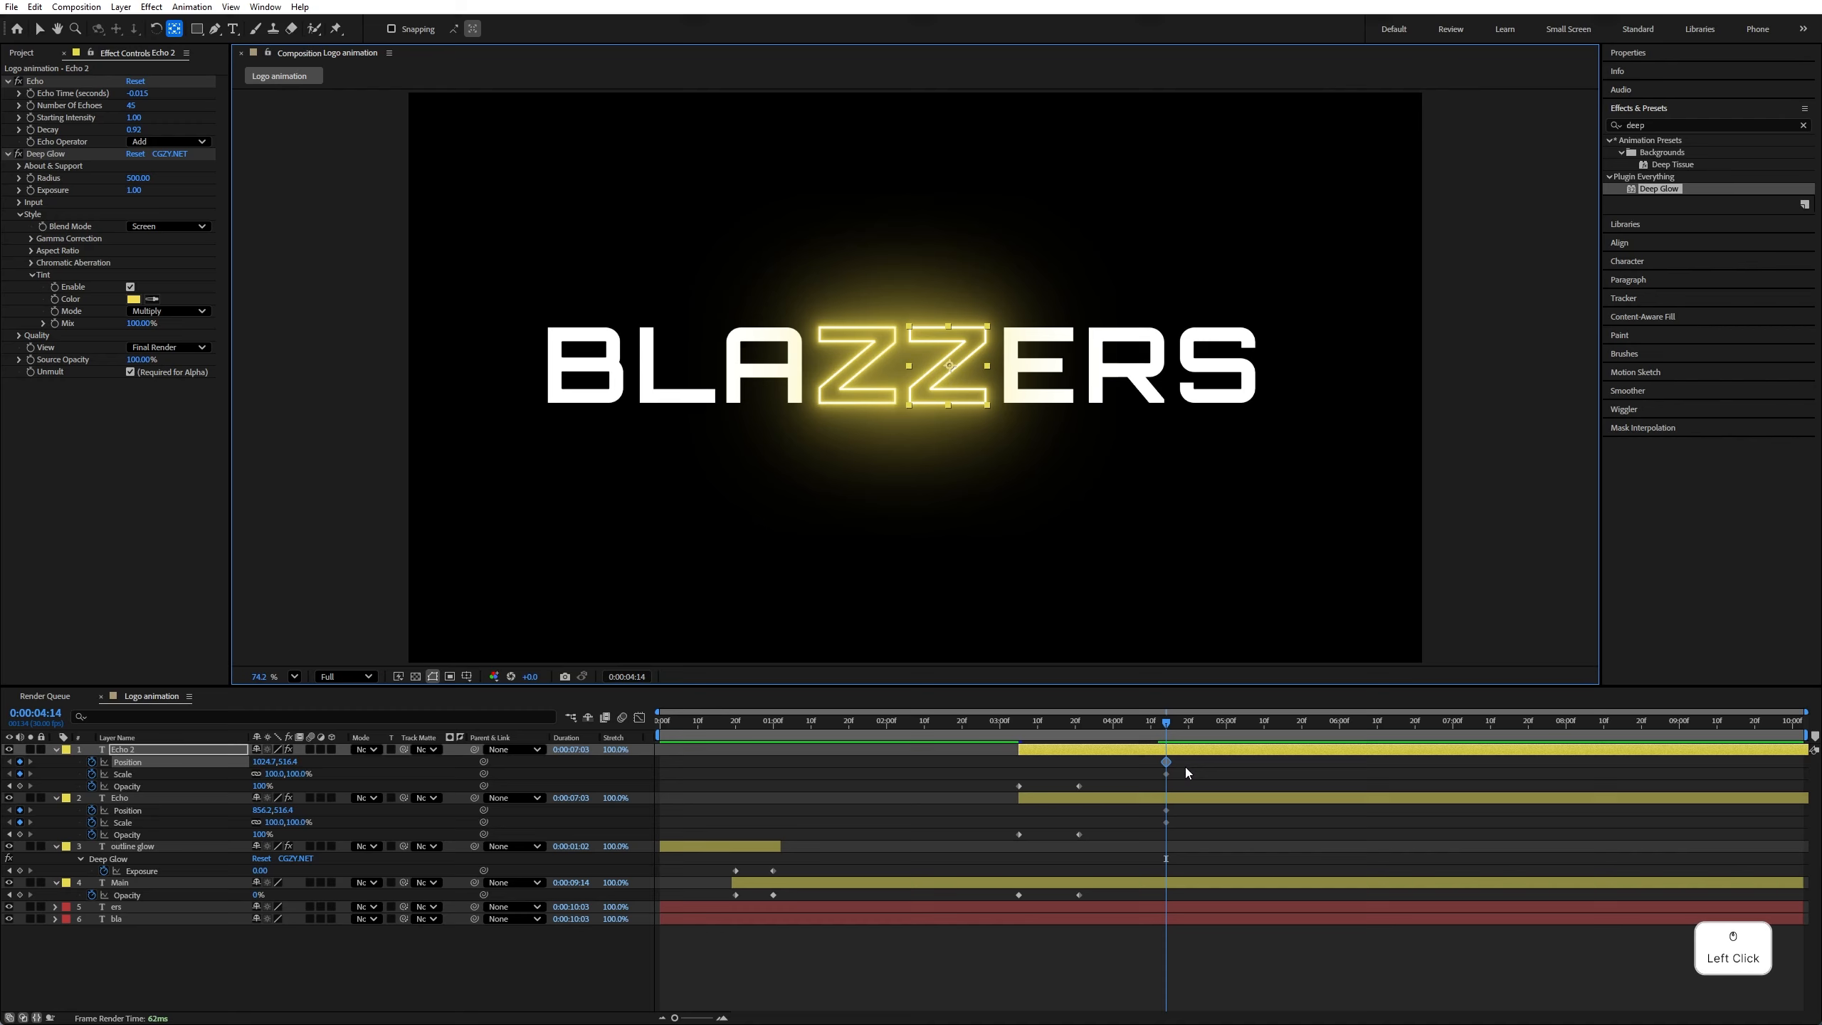
At 0:00:04:23, scale the Echo layer to 130% and move its Z horizontally to the left, to about X 795
{"action": "left_click", "coordinate": [1182, 721]}
{"action": "left_click_drag", "start_coordinate": [1181, 725], "coordinate": [1199, 724]}
{"action": "left_click", "coordinate": [1198, 796]}
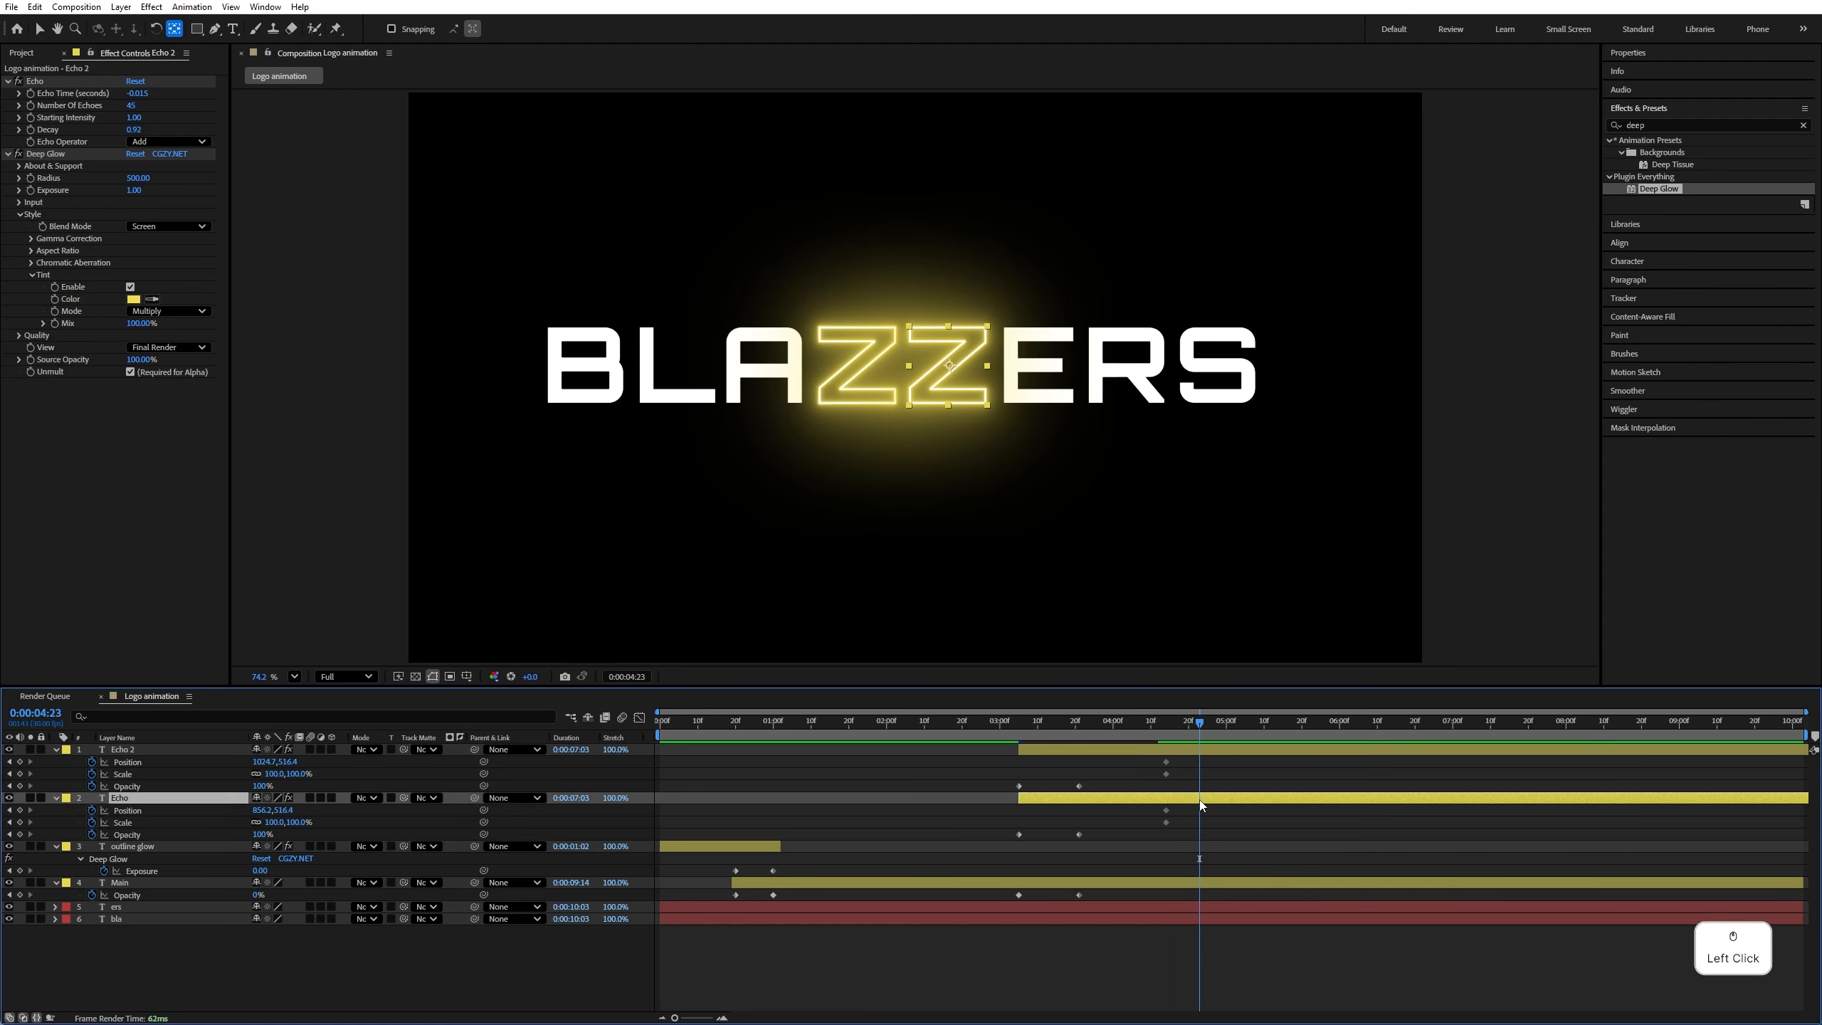
{"action": "key", "text": "v"}
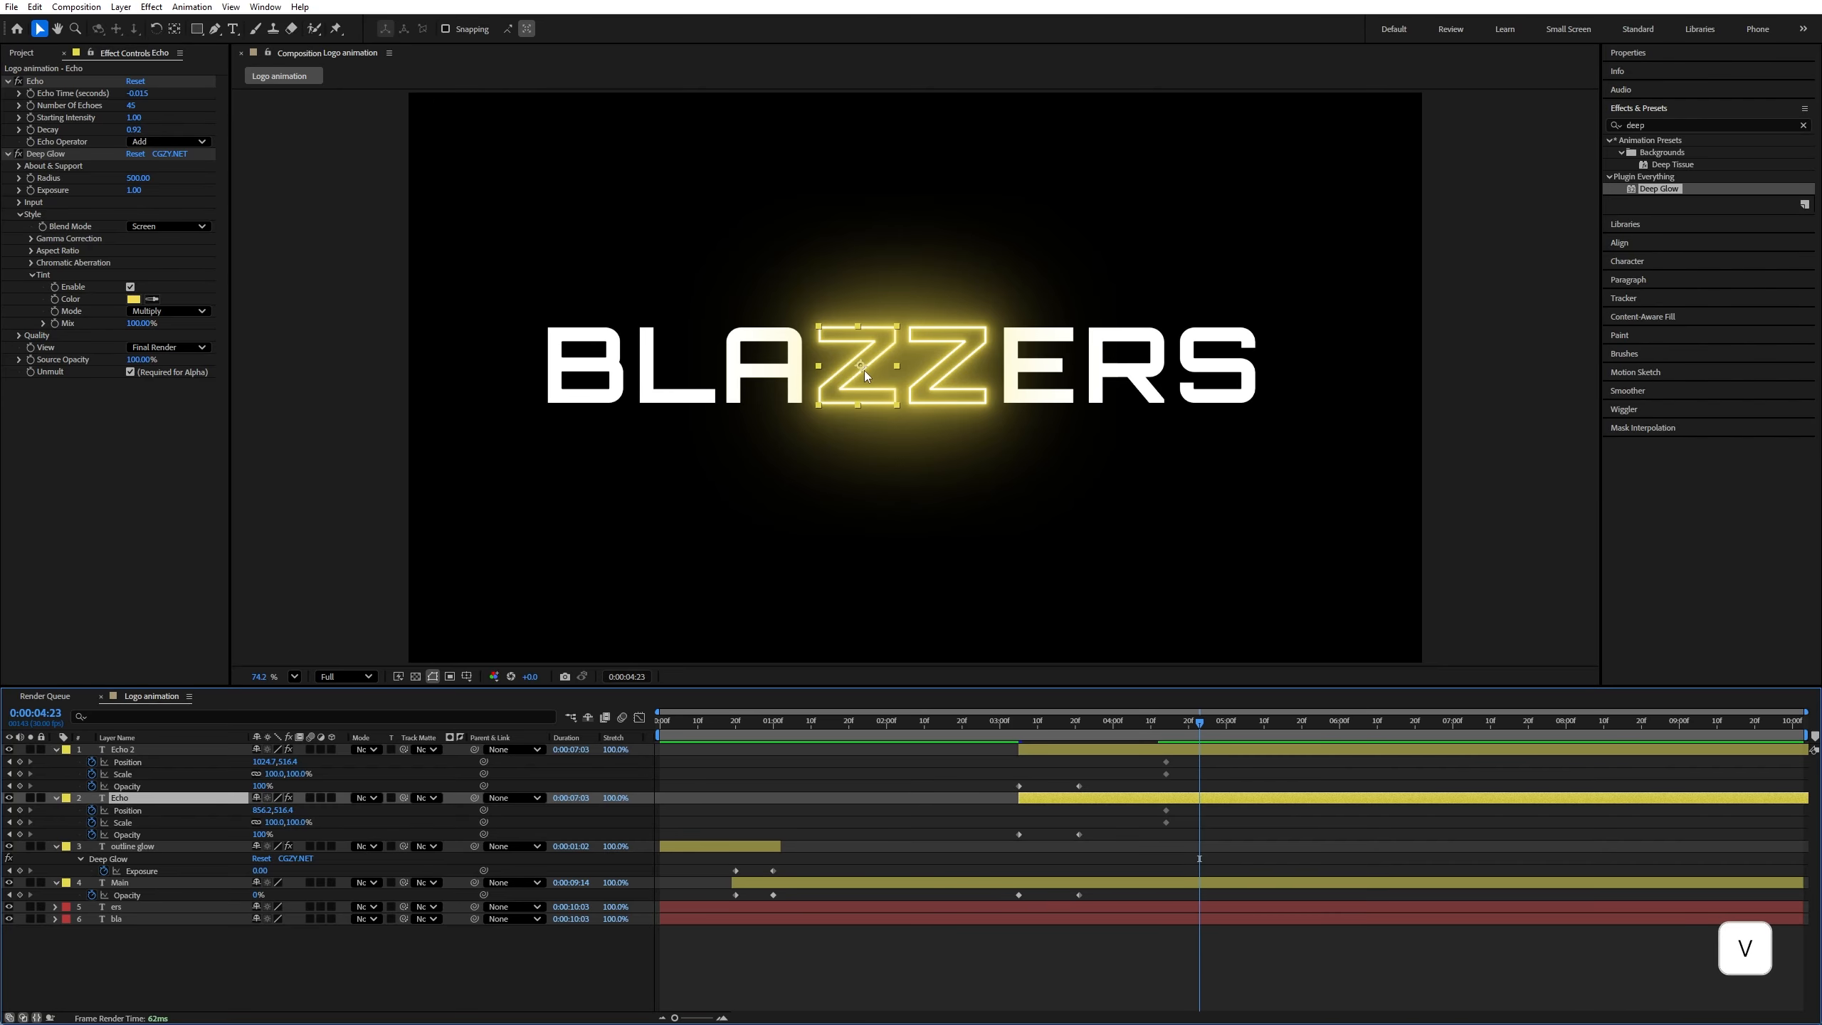
{"action": "left_click_drag", "start_coordinate": [864, 371], "coordinate": [852, 379]}
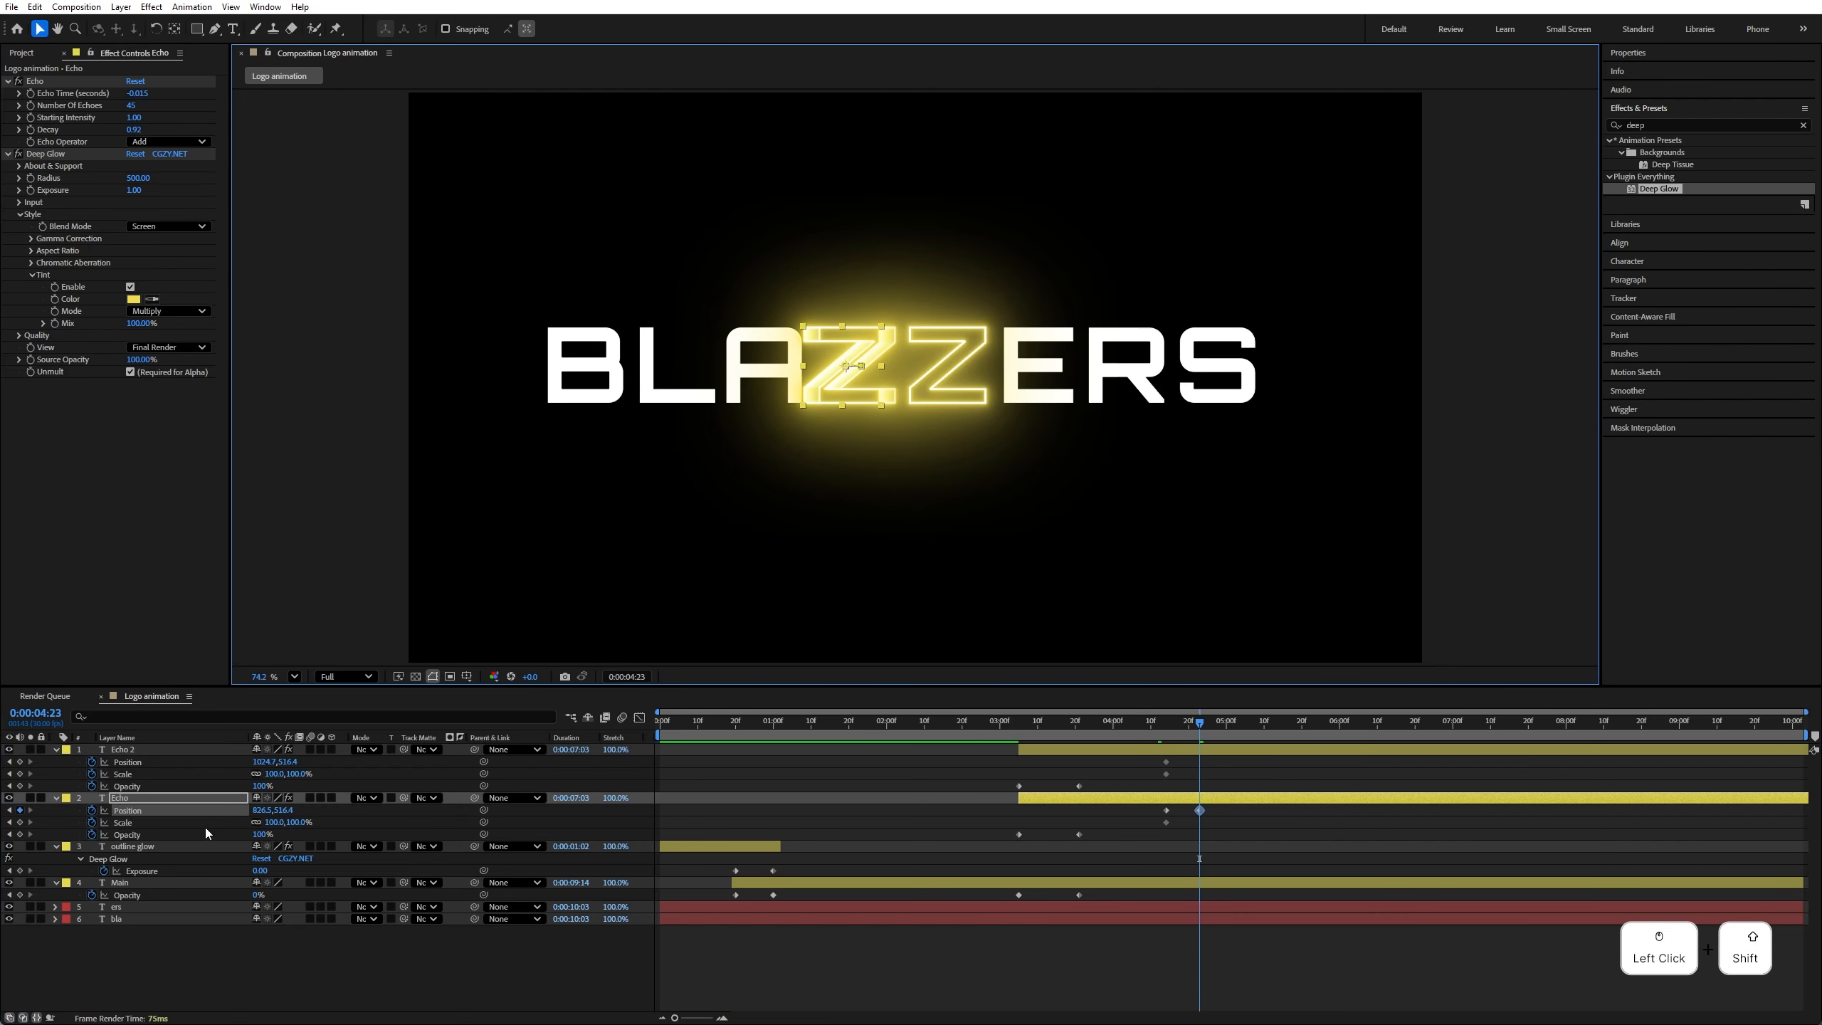
{"action": "left_click", "coordinate": [269, 822]}
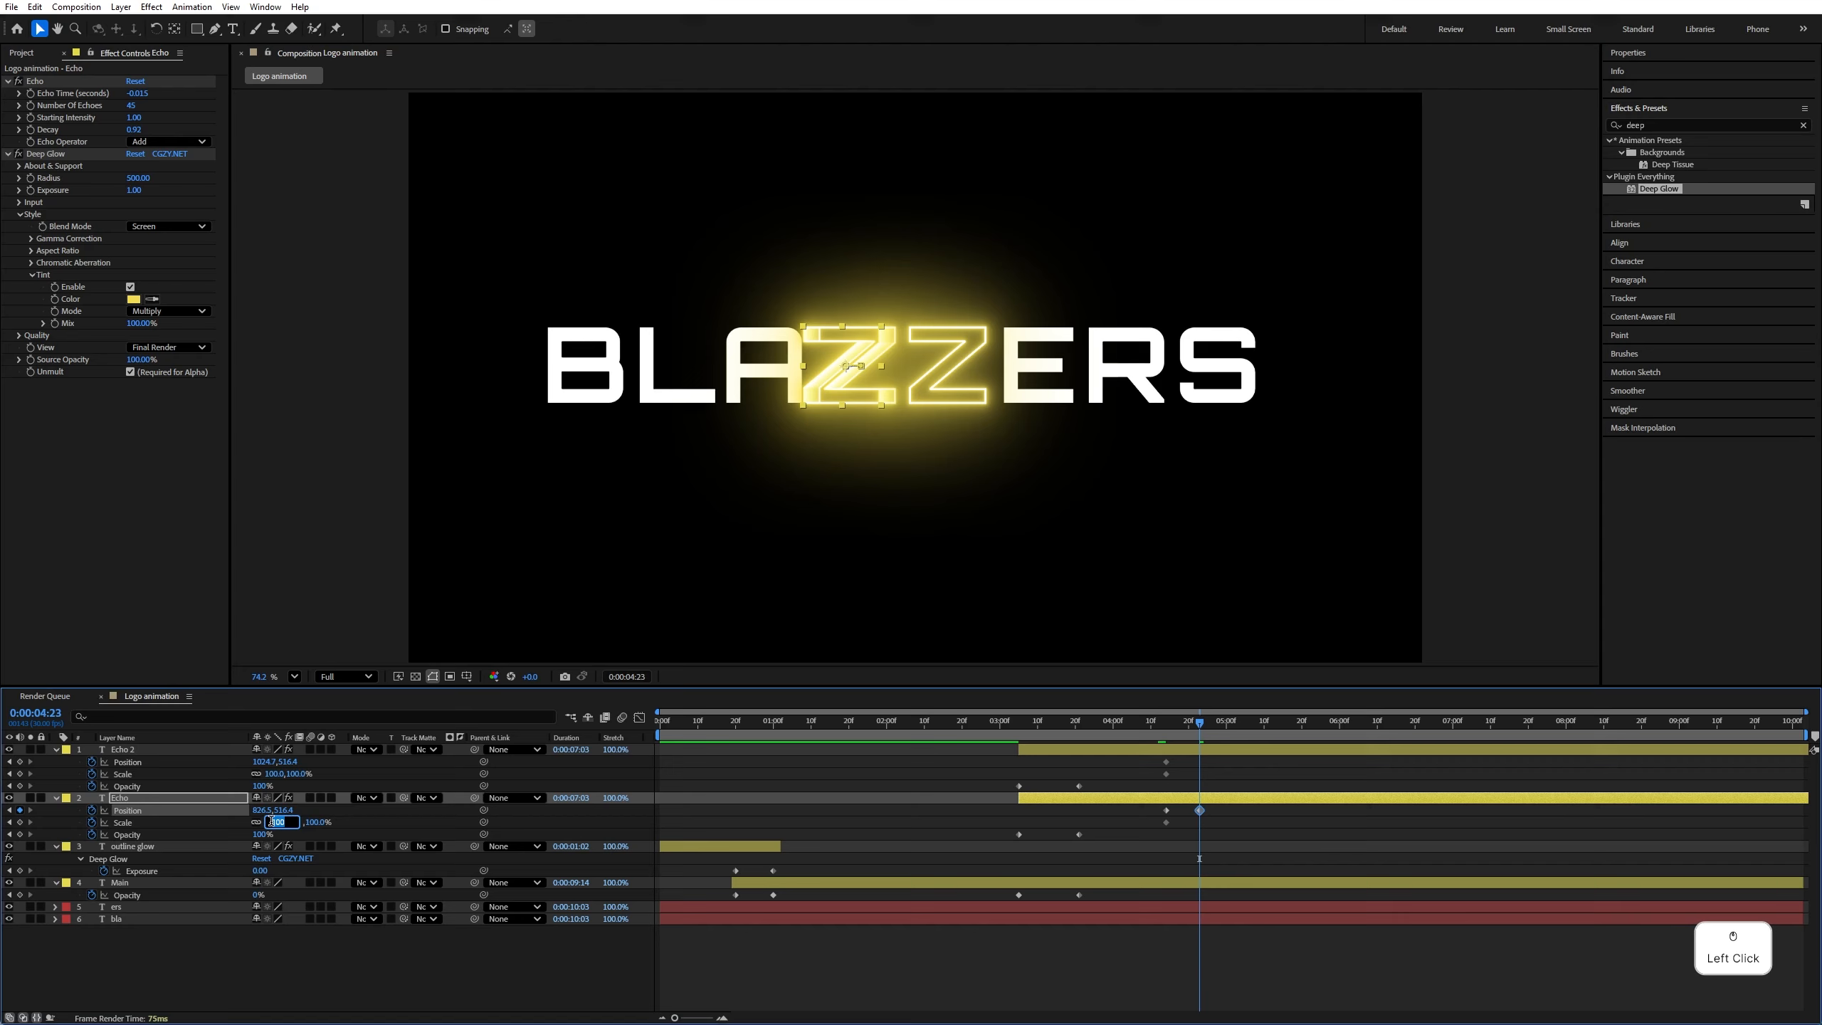
{"action": "type", "text": "130"}
{"action": "key", "text": "Return"}
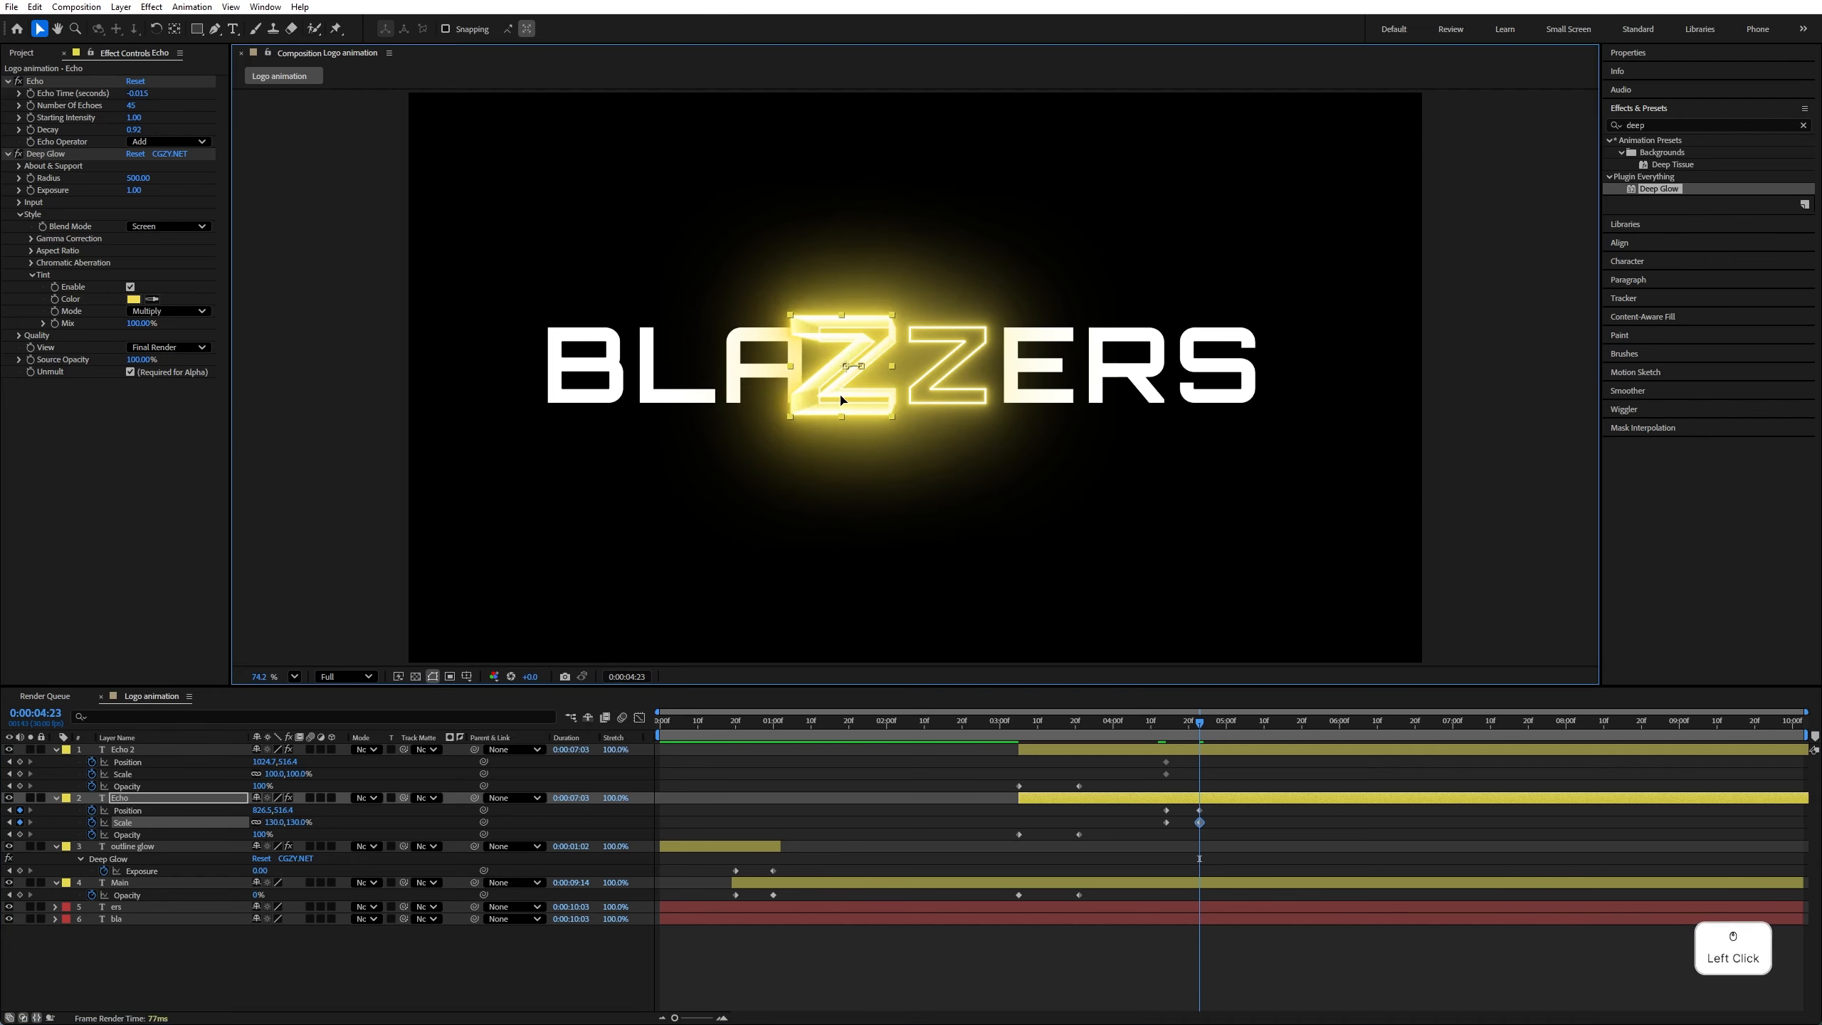
{"action": "left_click_drag", "start_coordinate": [852, 397], "coordinate": [836, 398]}
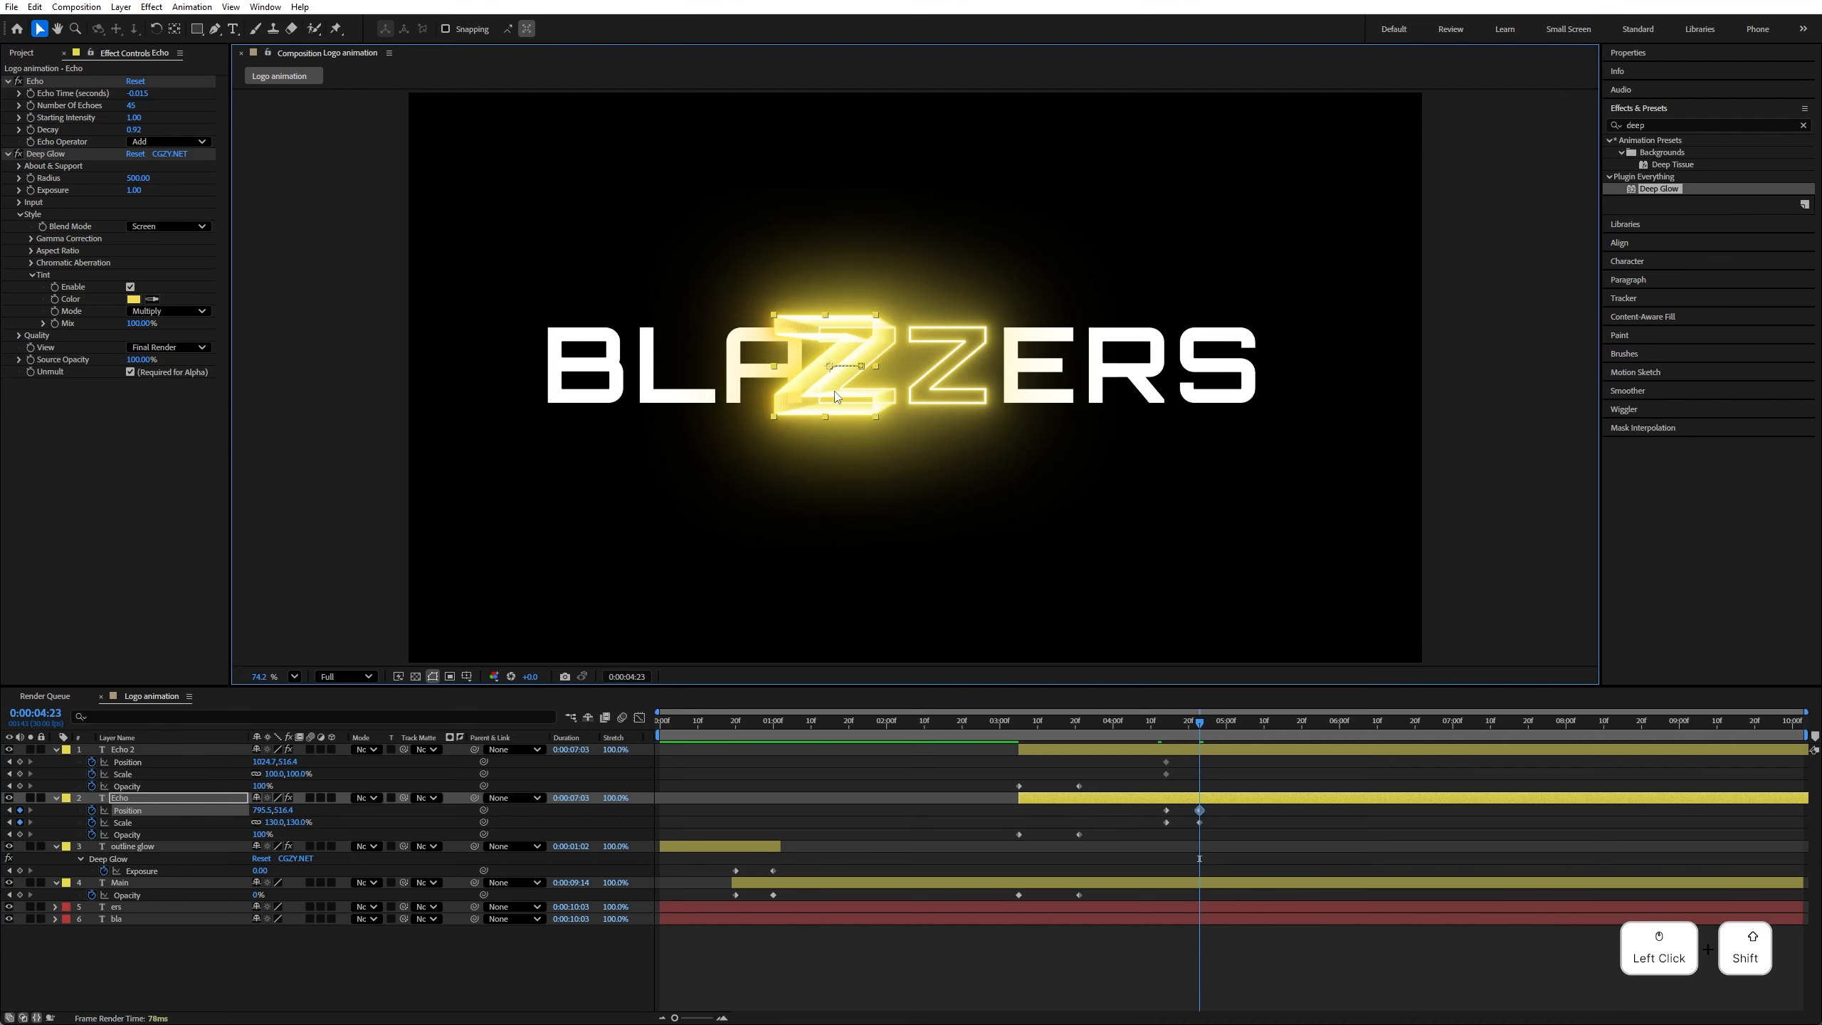
At 0:00:04:23, scale the Echo 2 layer to 130% and move its Z horizontally to the right, to about X 1075
{"action": "left_click", "coordinate": [1165, 751]}
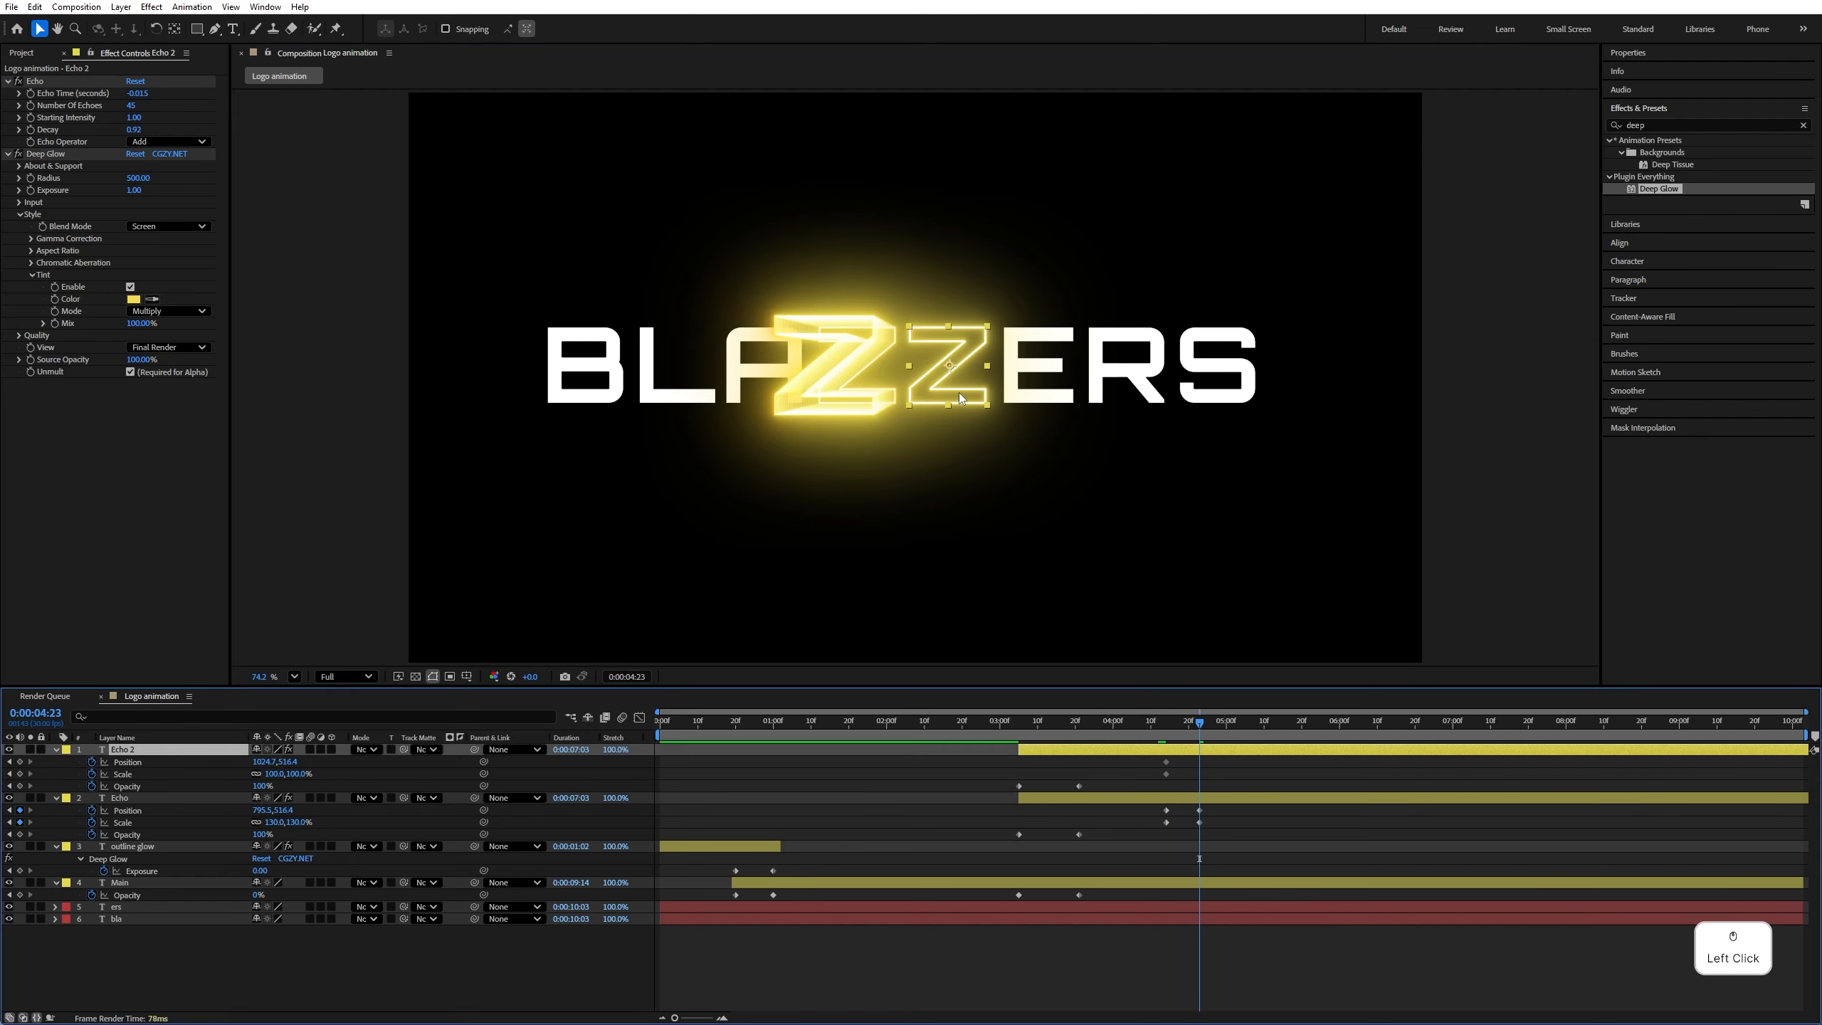
{"action": "left_click", "coordinate": [271, 774]}
{"action": "type", "text": "130"}
{"action": "key", "text": "Return"}
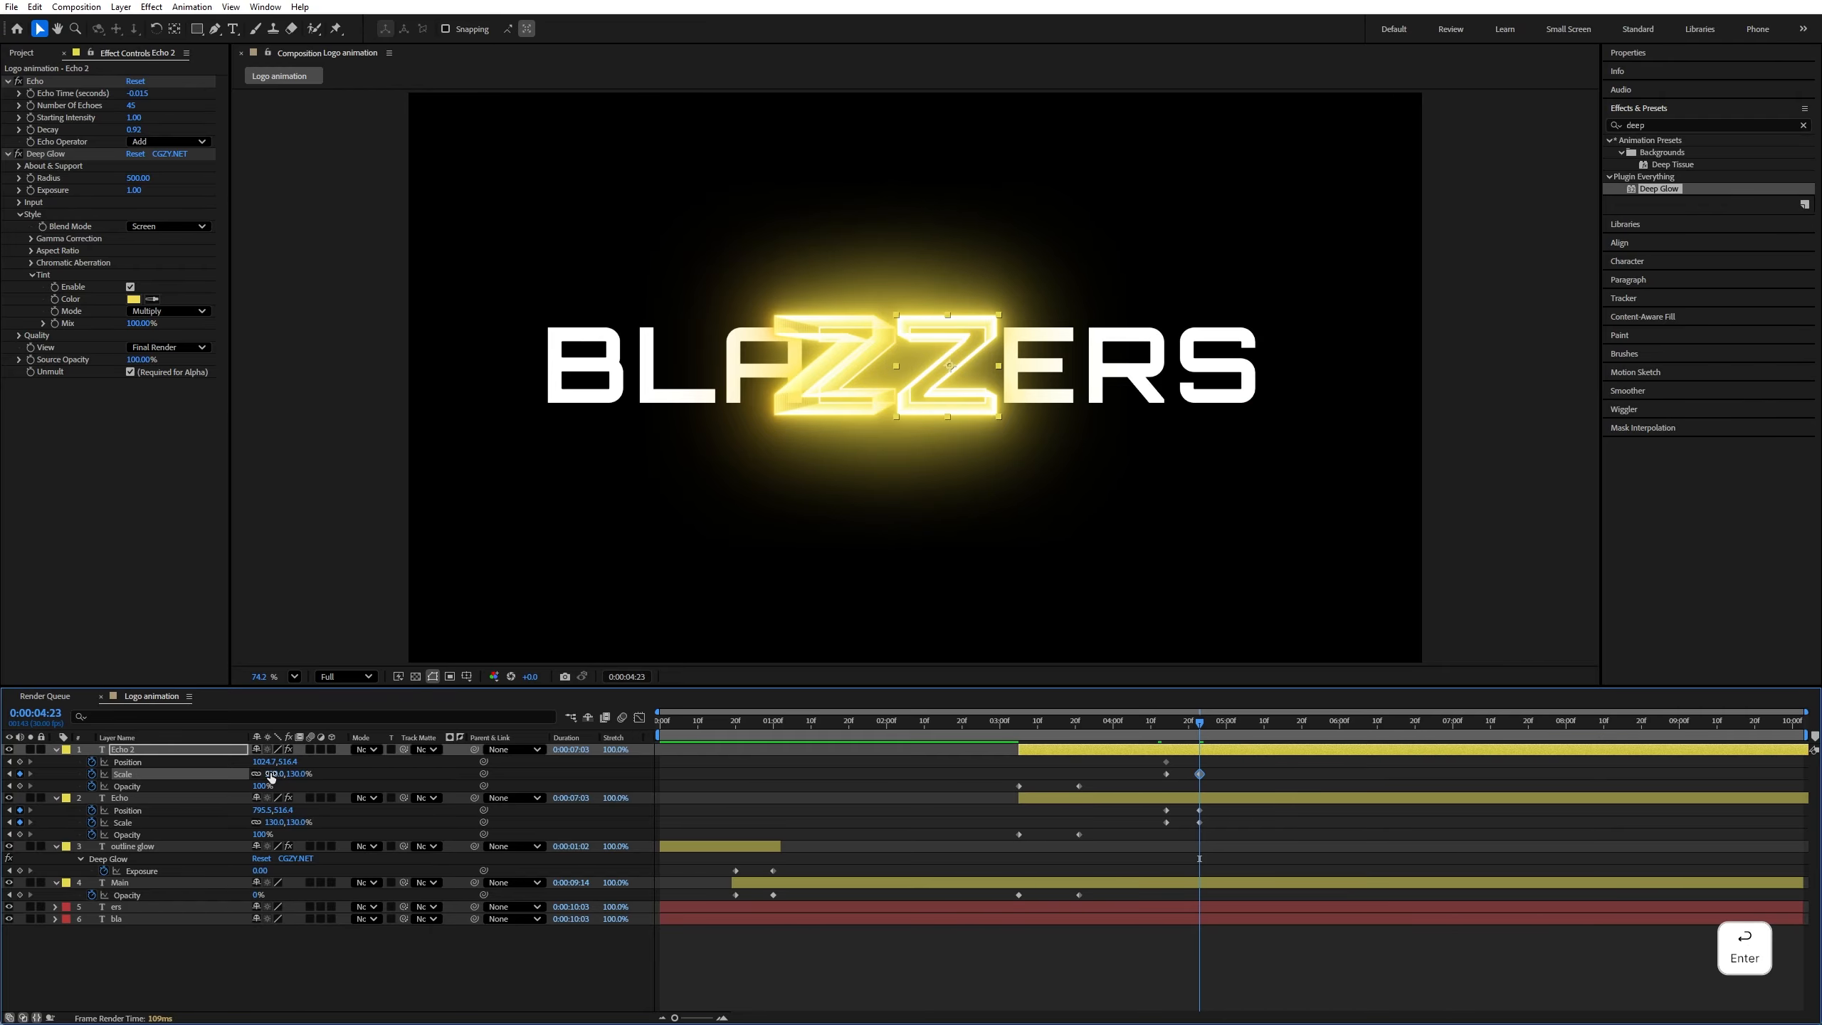
{"action": "left_click_drag", "start_coordinate": [953, 395], "coordinate": [980, 390]}
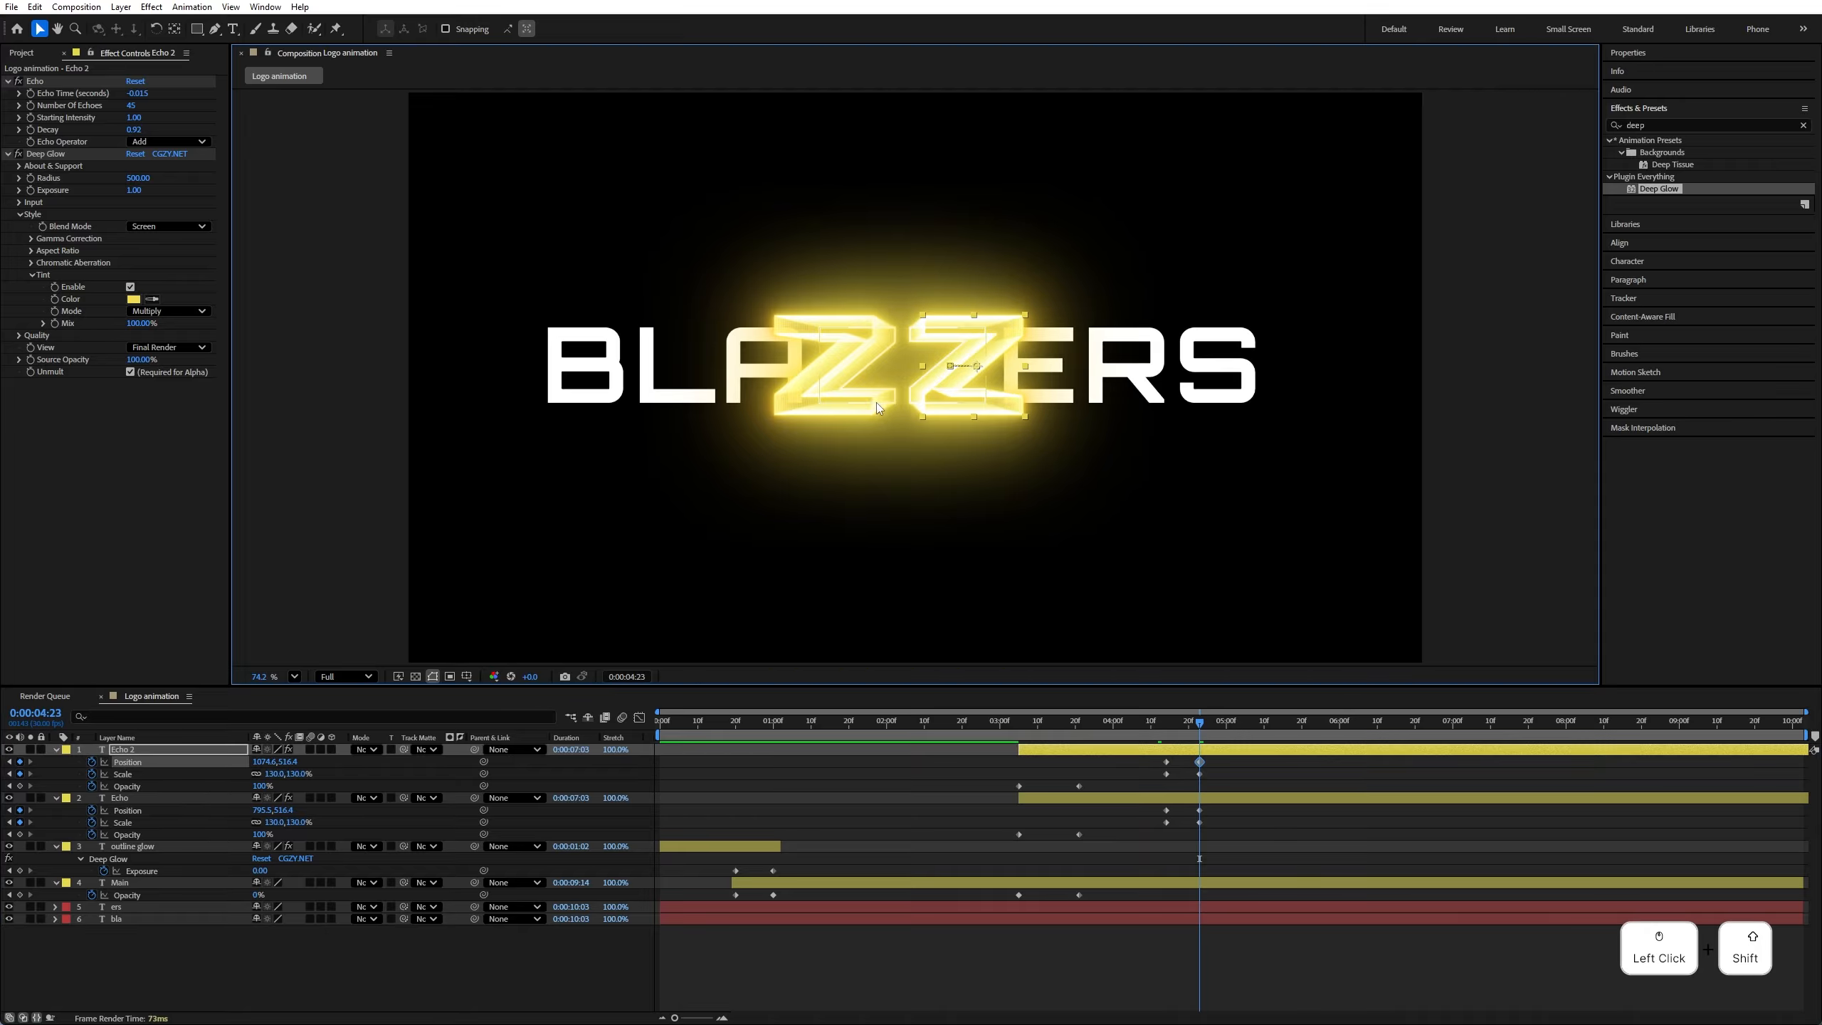
Shift the Echo layer's Z left to about X 785, and copy both Echo layers' first Position and Scale keyframes to 0:00:05:01
{"action": "left_click_drag", "start_coordinate": [869, 405], "coordinate": [862, 407]}
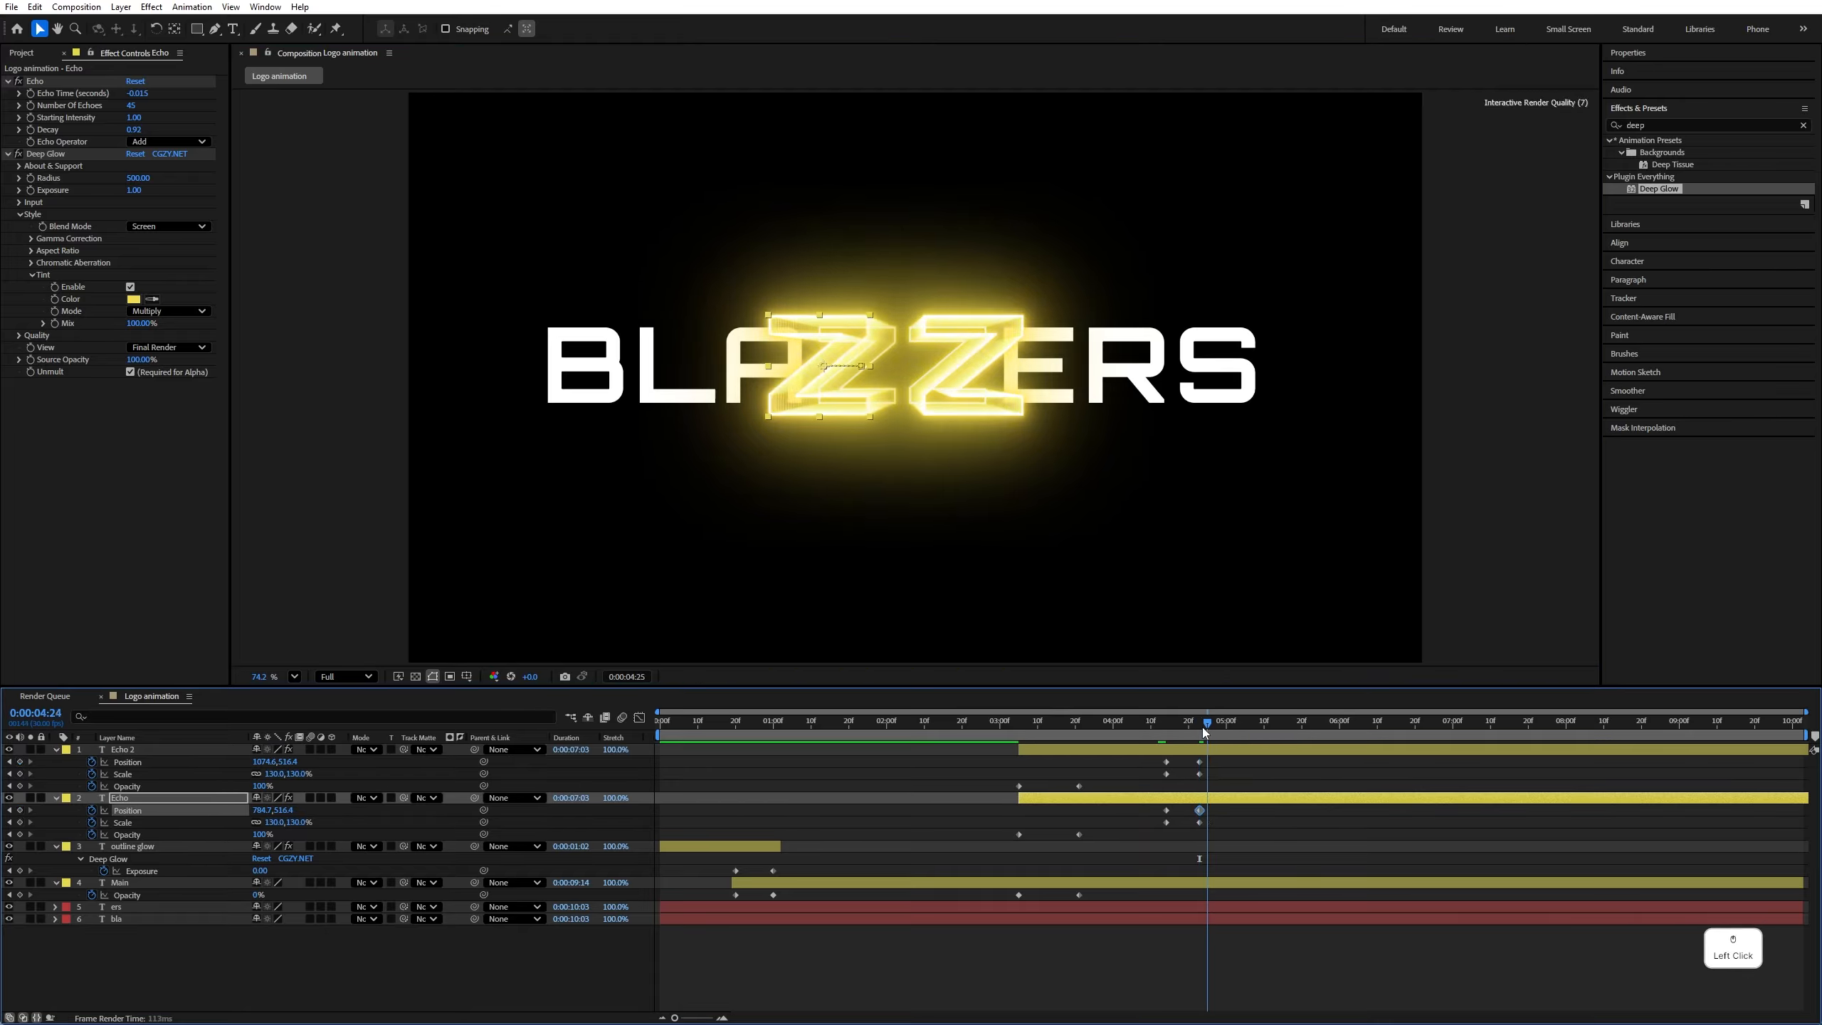
{"action": "left_click_drag", "start_coordinate": [1201, 726], "coordinate": [1178, 780]}
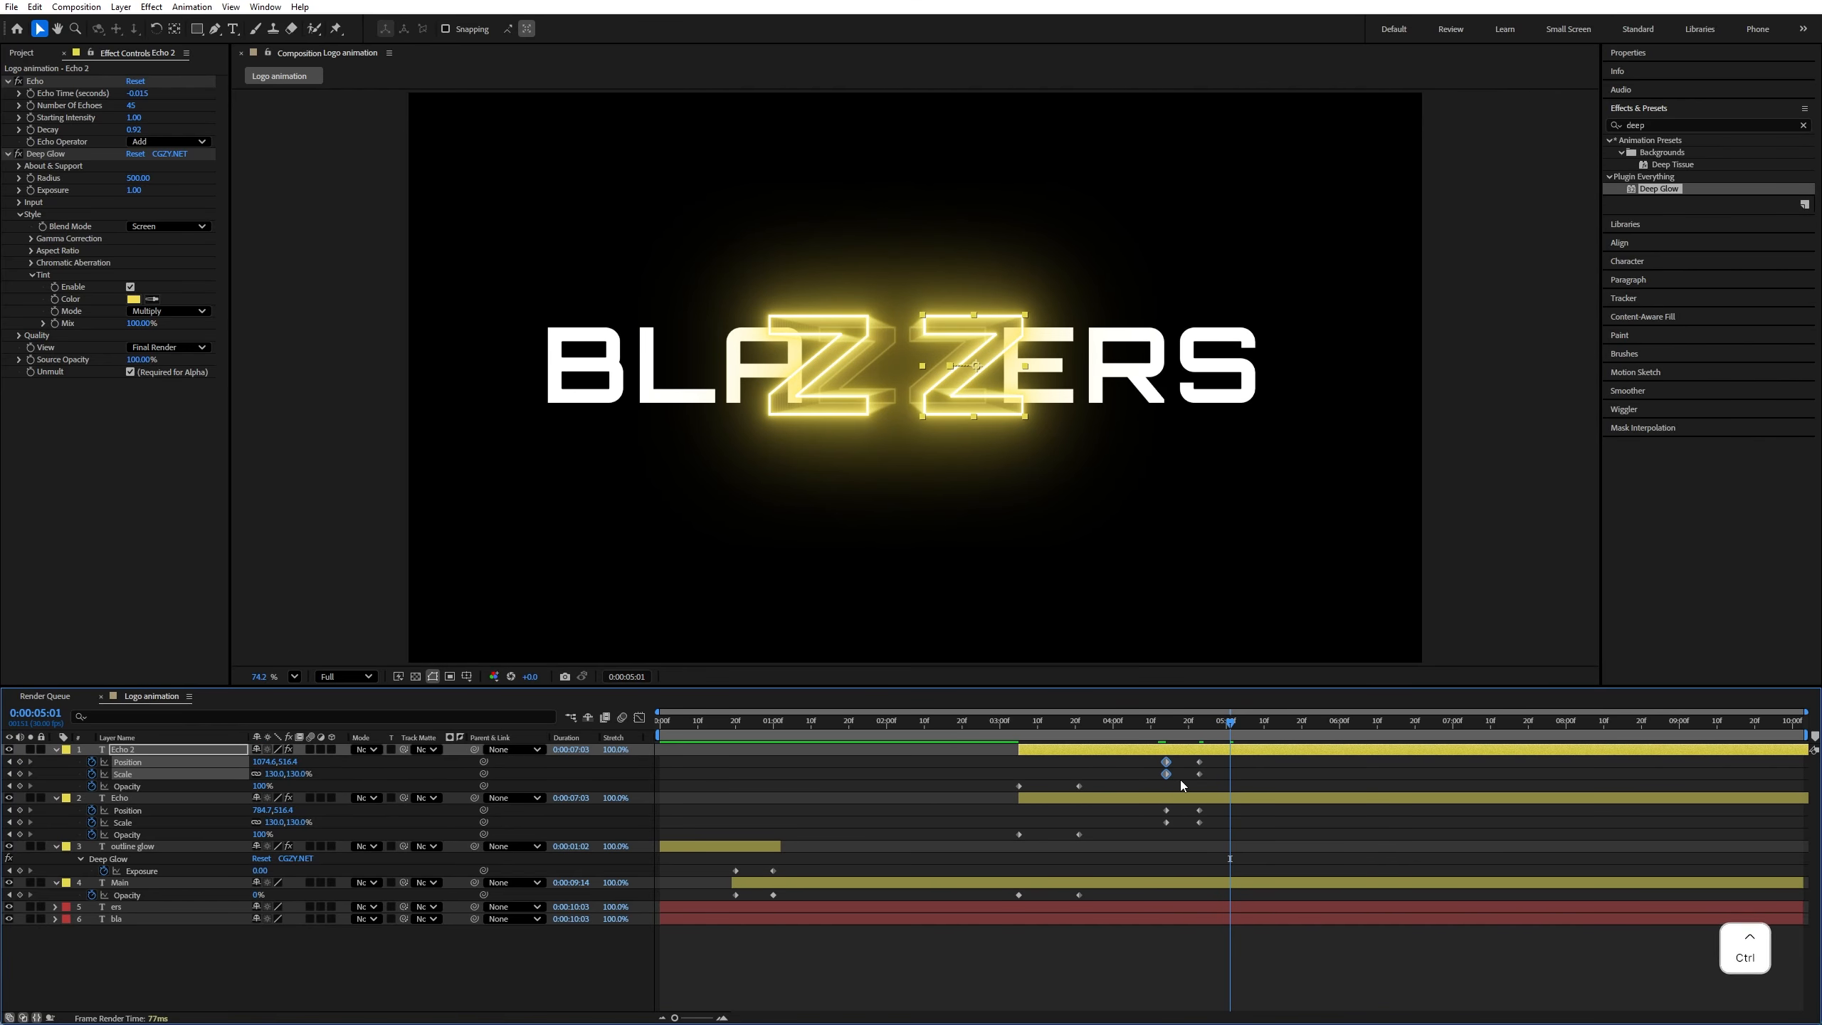
{"action": "key", "text": "ctrl+c"}
{"action": "left_click", "coordinate": [1237, 750]}
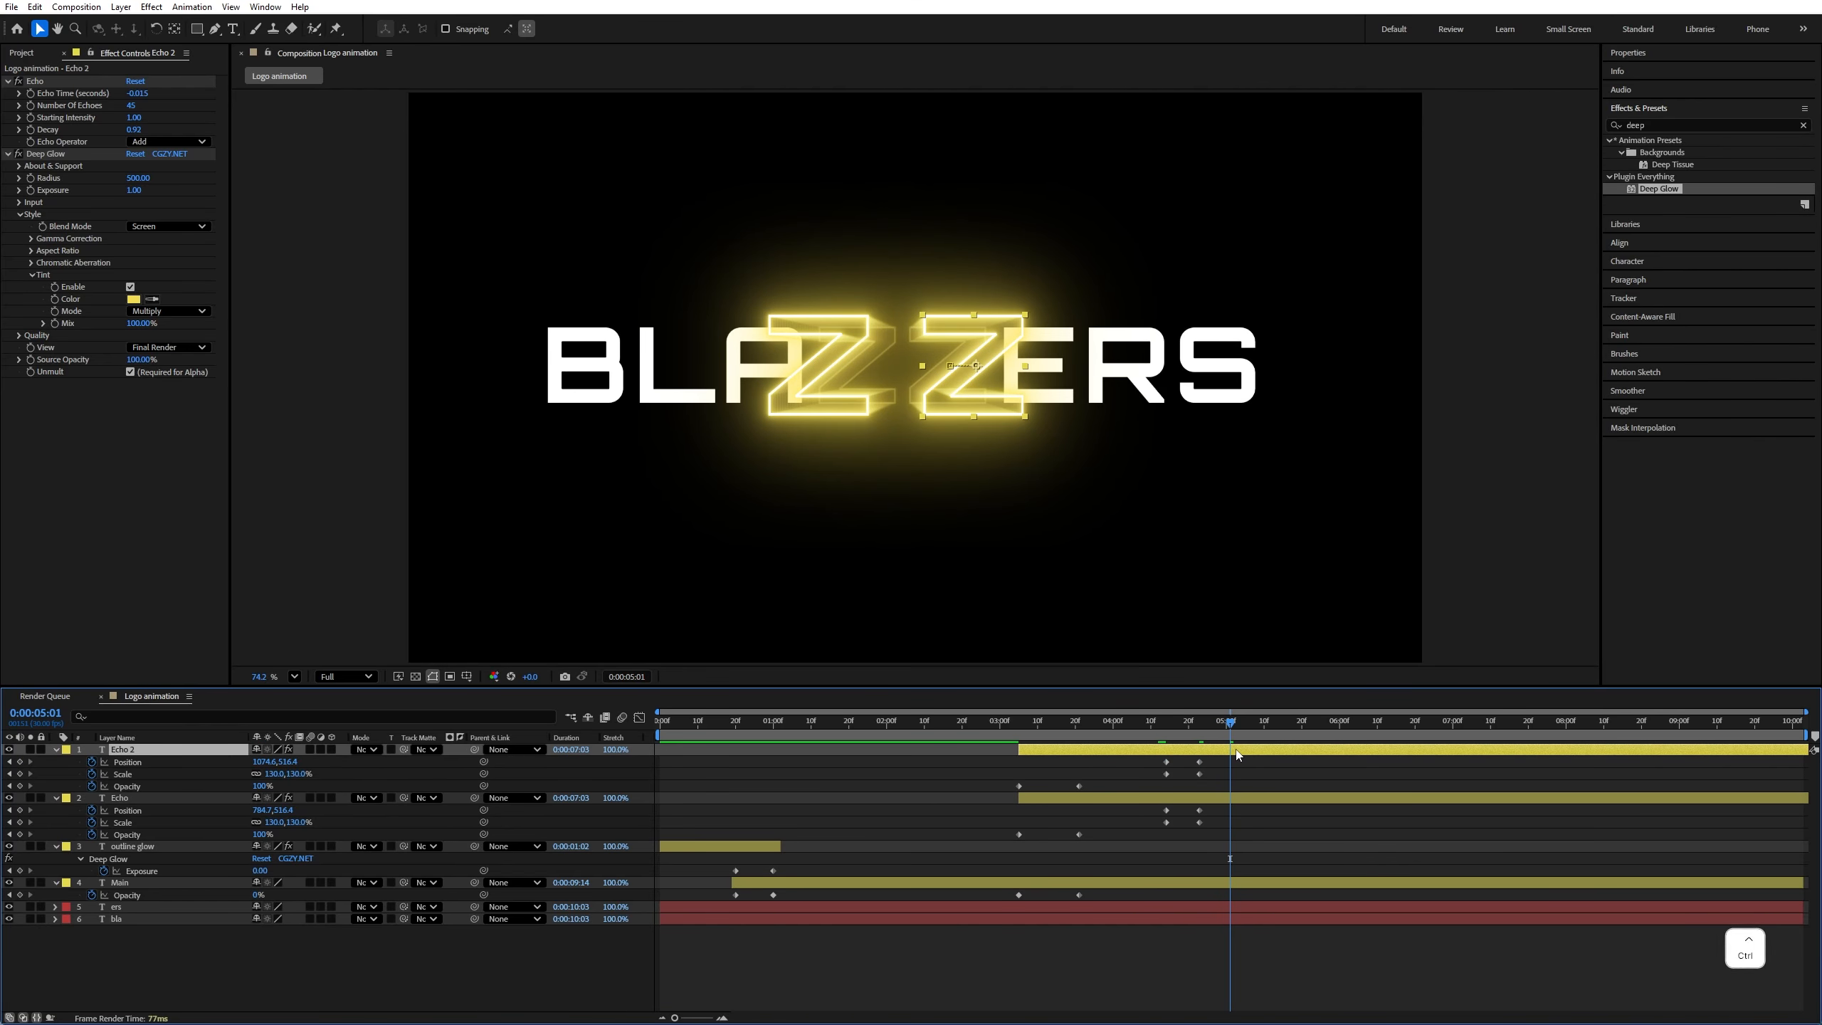
{"action": "key", "text": "ctrl+v"}
{"action": "left_click_drag", "start_coordinate": [1156, 804], "coordinate": [1176, 827]}
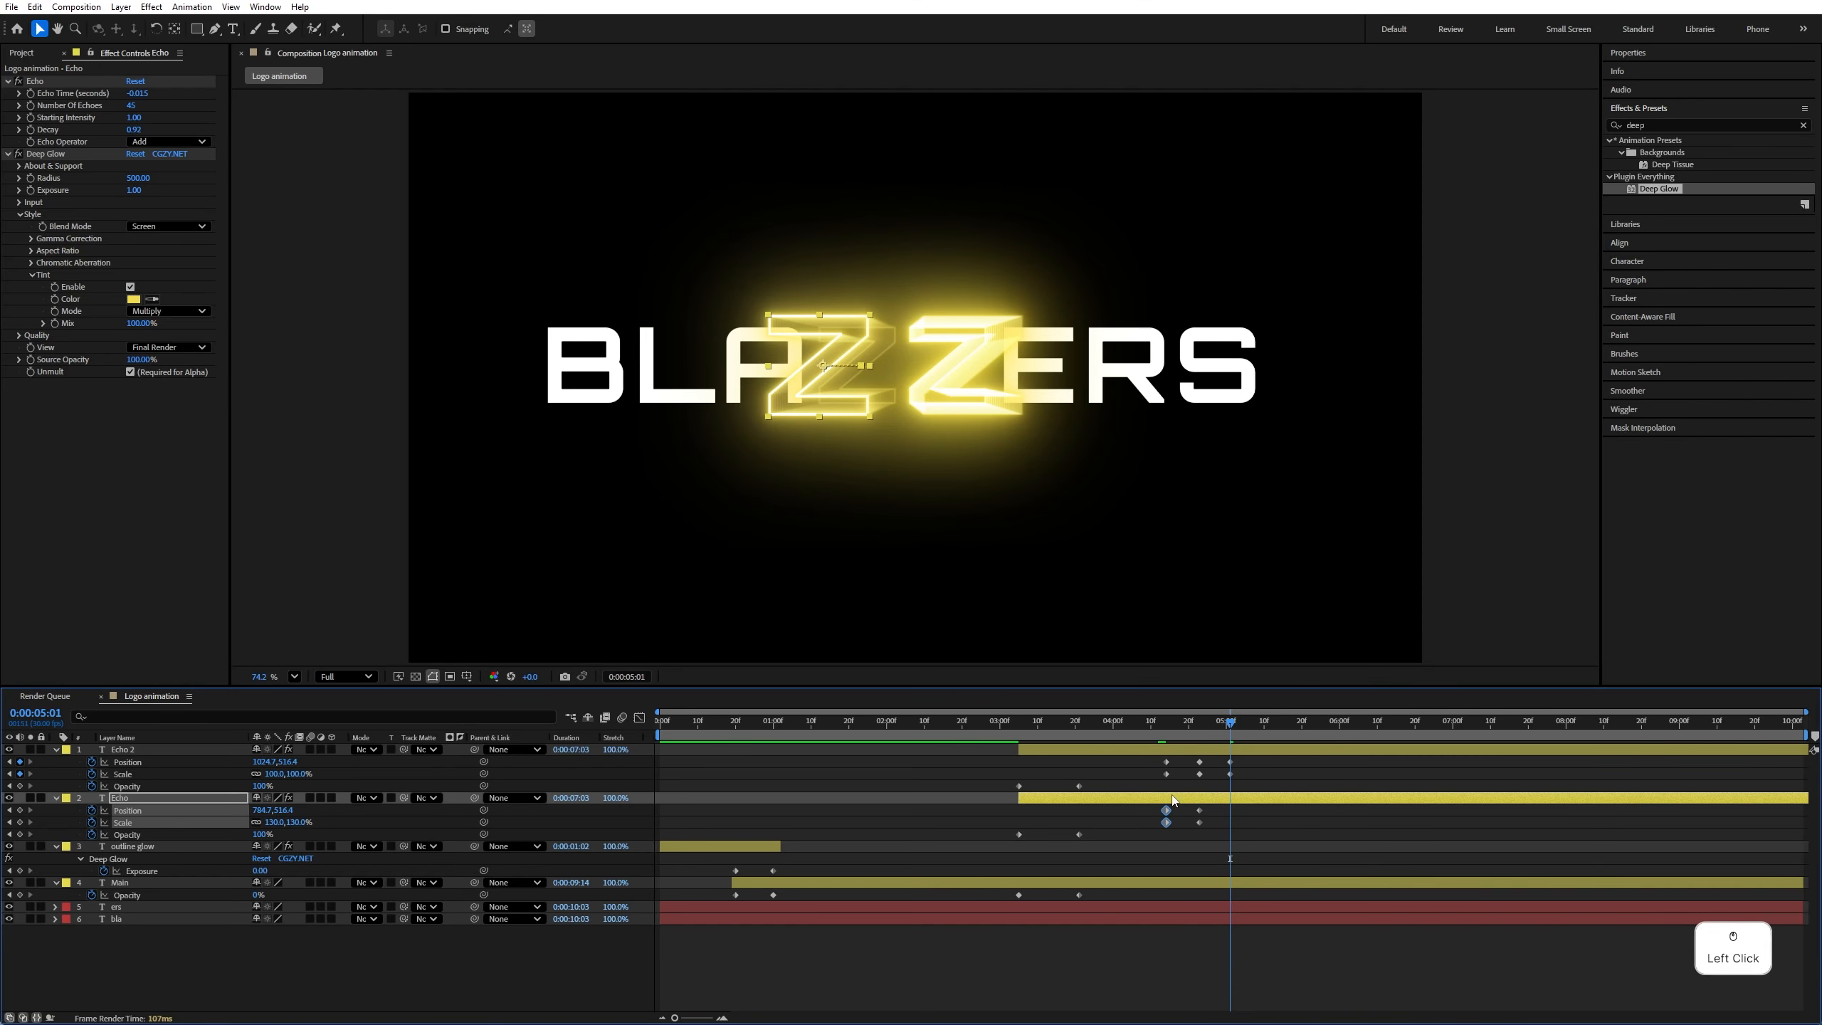
{"action": "left_click", "coordinate": [1229, 797]}
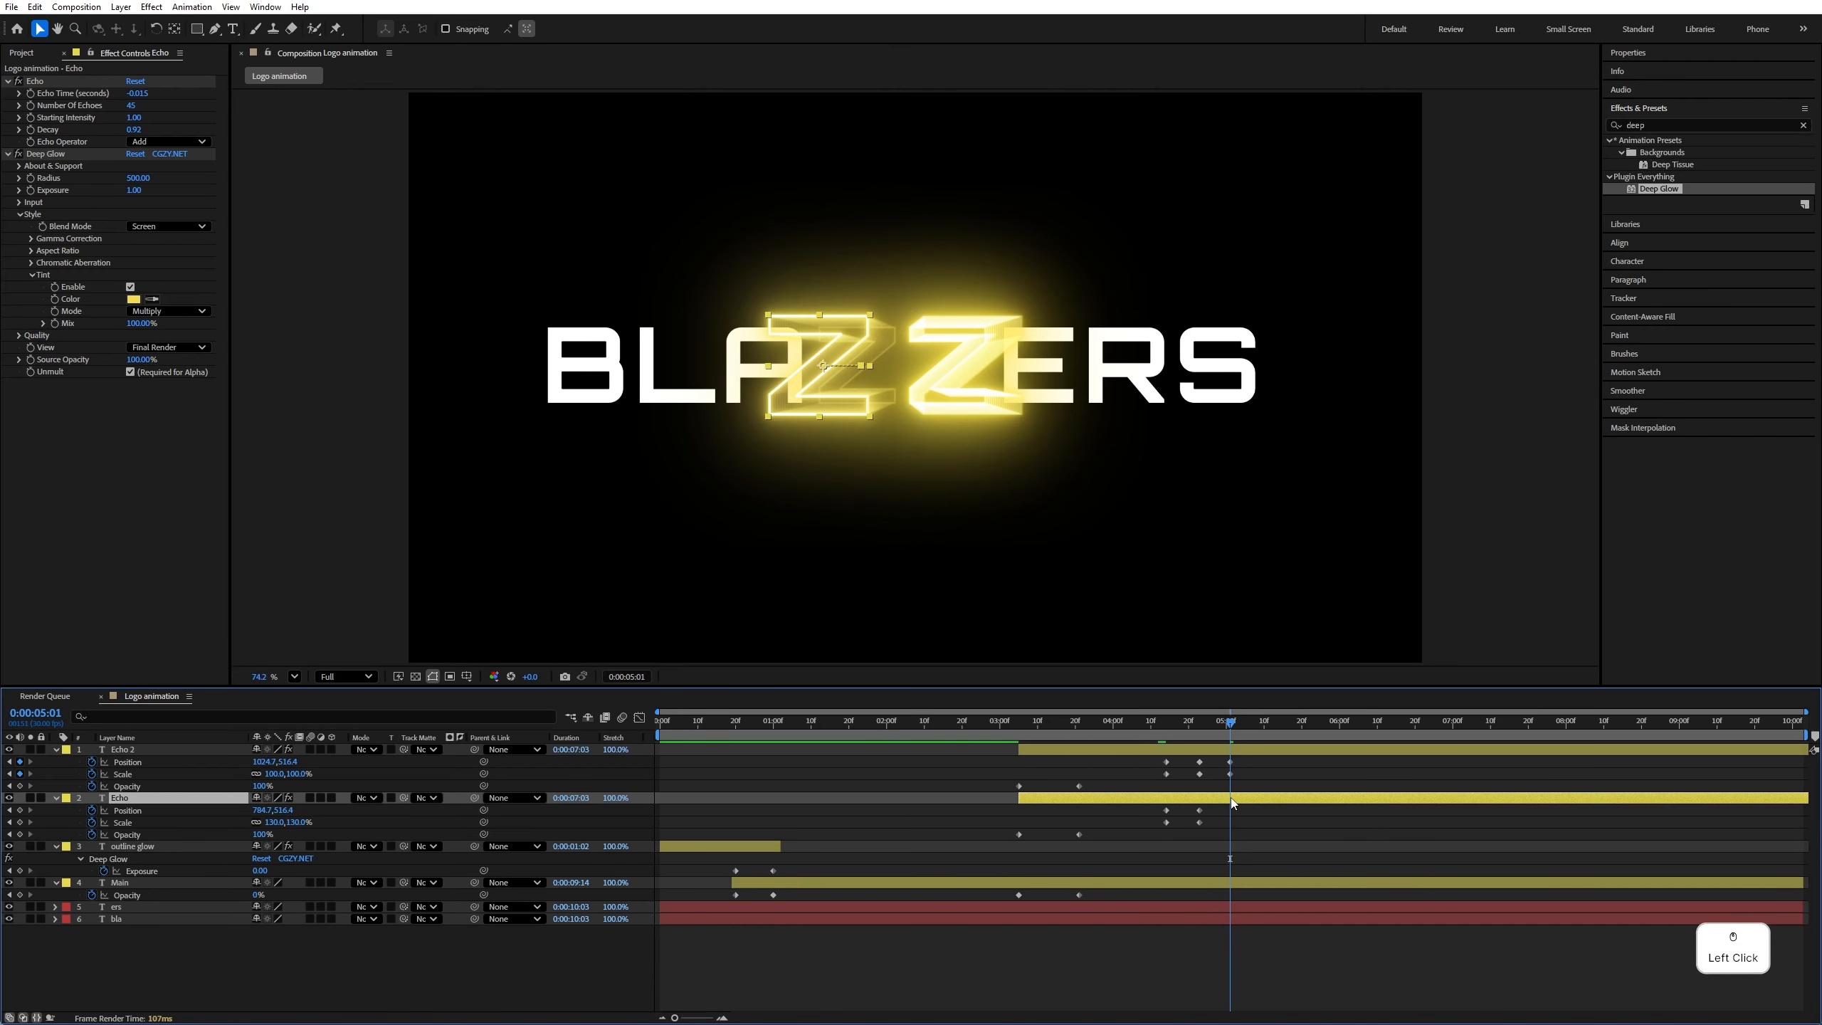
{"action": "key", "text": "ctrl+v"}
Play back the move and scale animation of the two glowing Z letters
{"action": "left_click", "coordinate": [1156, 723]}
{"action": "key", "text": "space"}
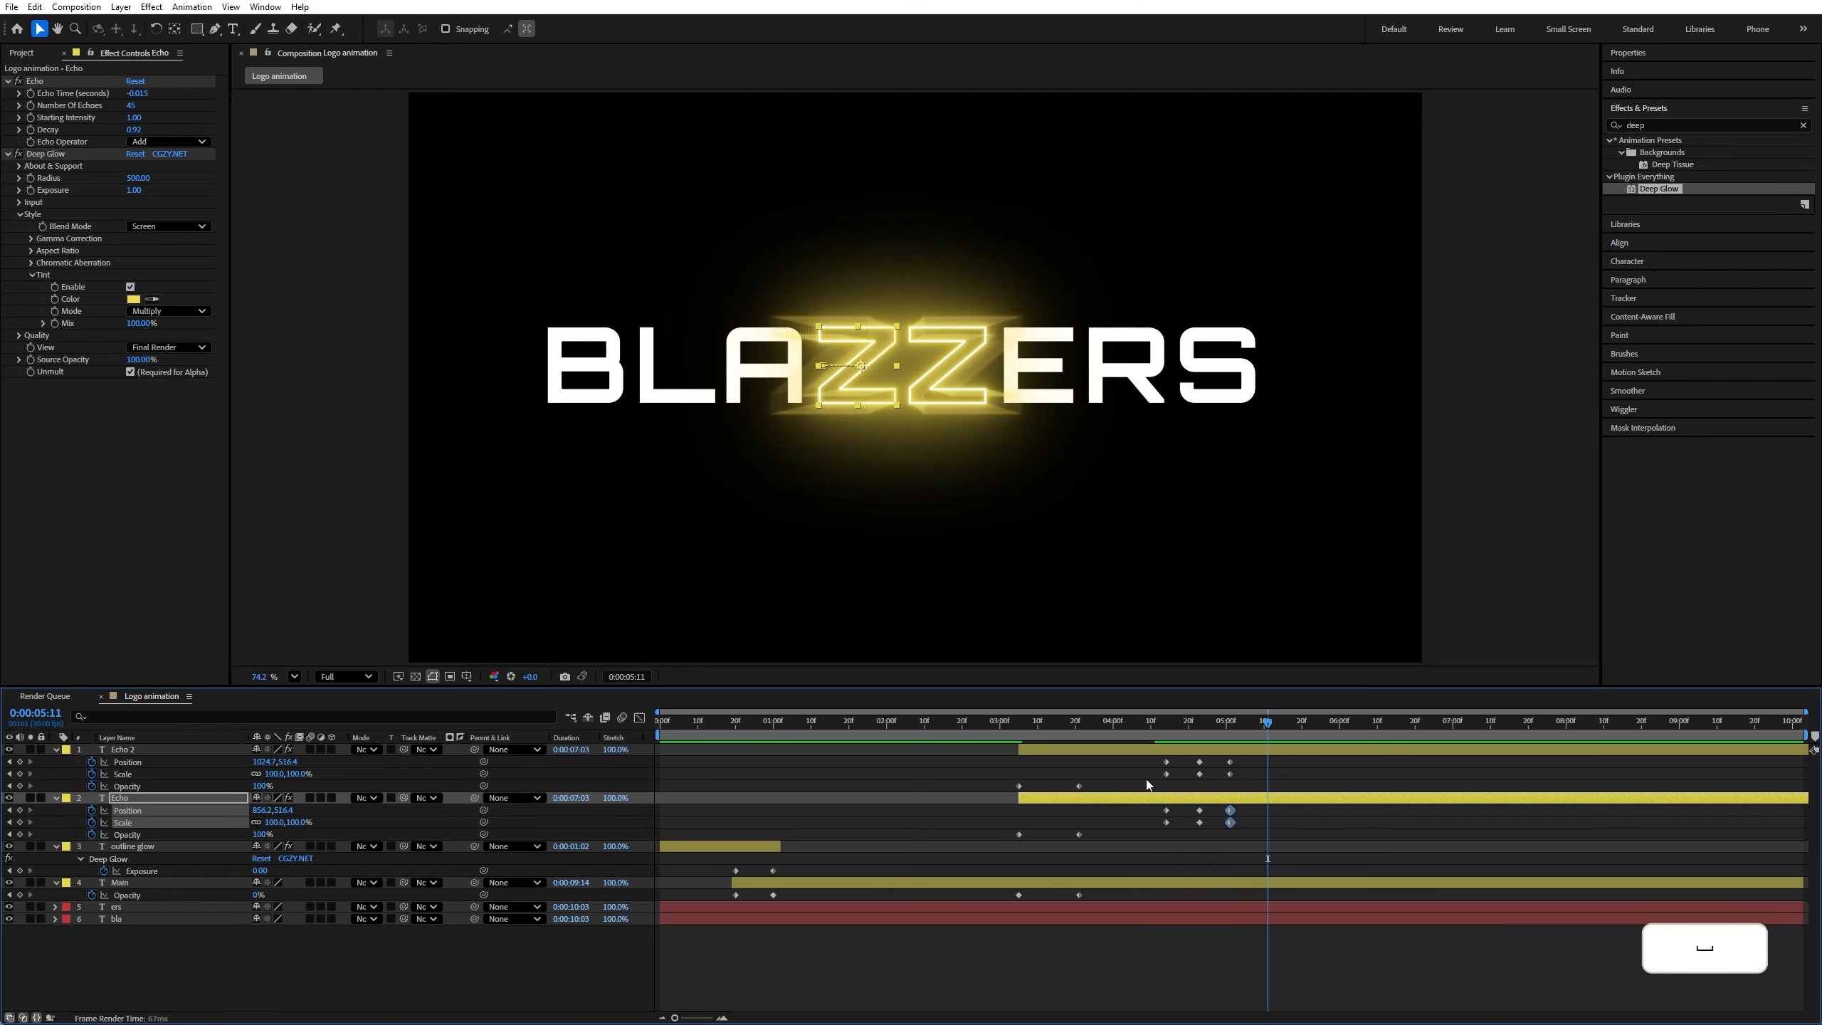
{"action": "key", "text": "space"}
Apply Easy Ease to all Position and Scale keyframes of both Echo layers, with incoming and outgoing velocity influence at 60%
{"action": "left_click_drag", "start_coordinate": [1140, 761], "coordinate": [1253, 834]}
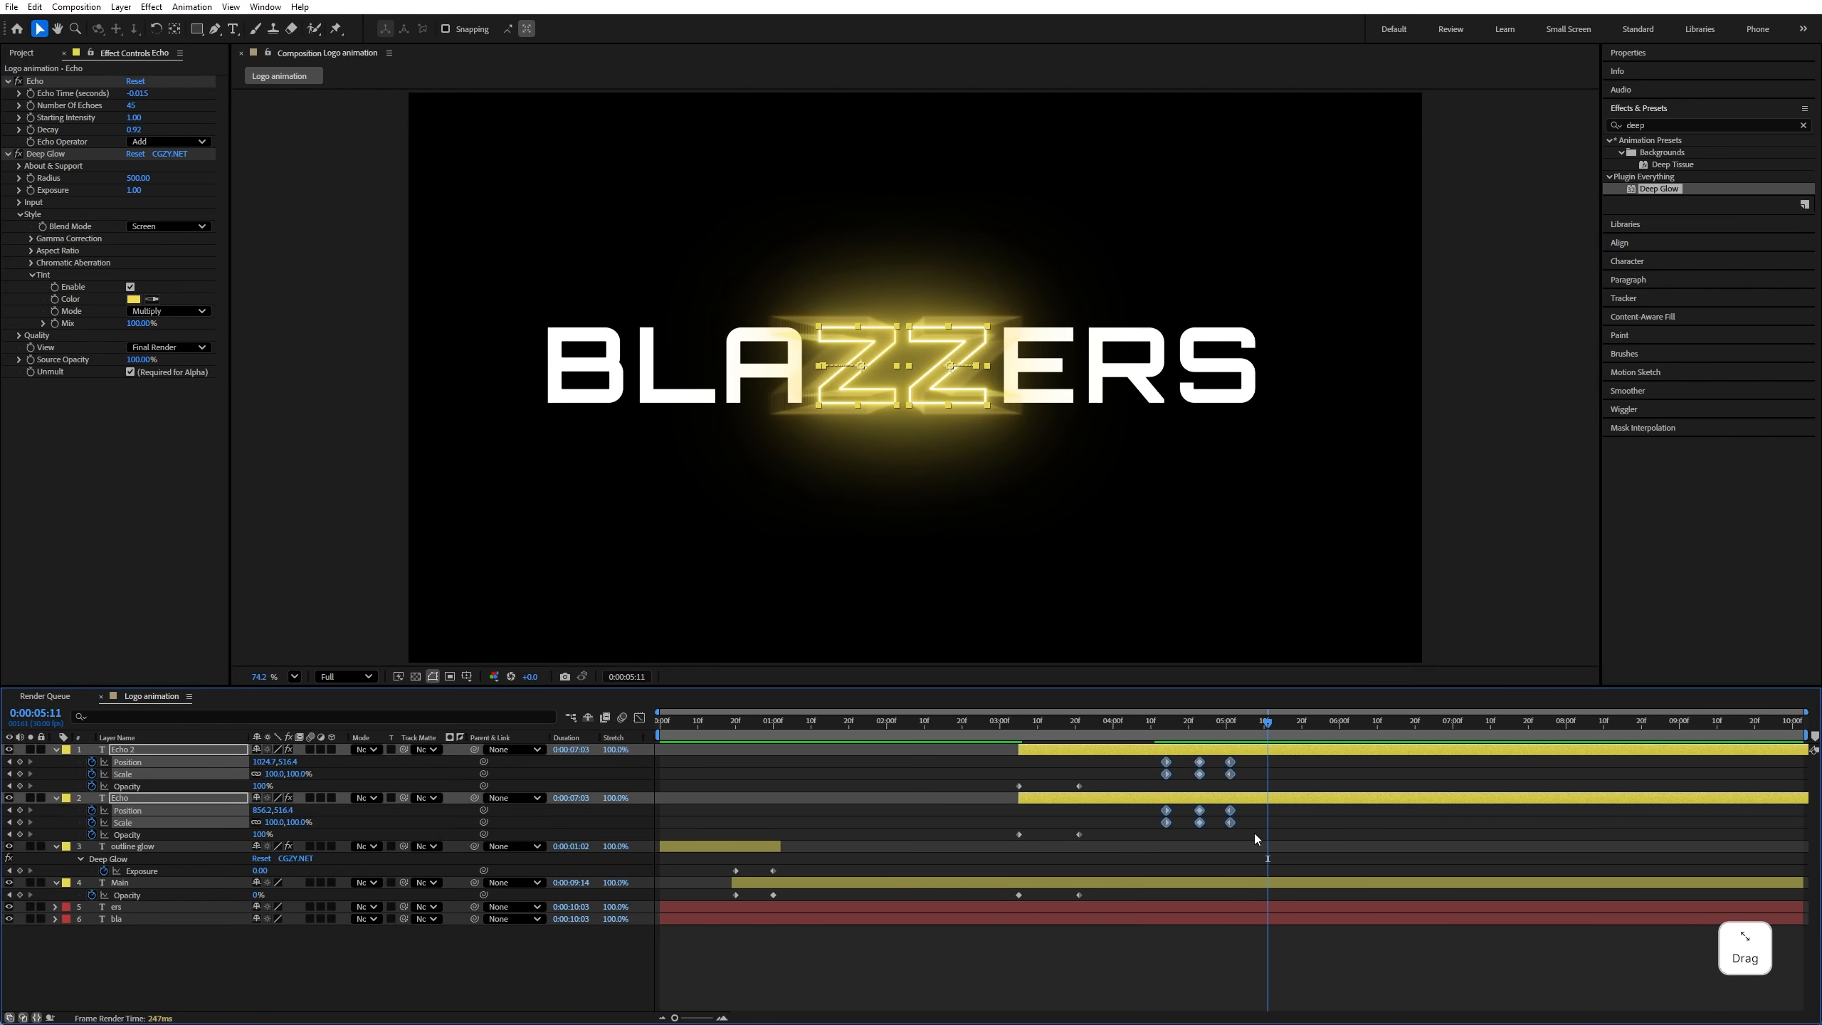
{"action": "key", "text": "F9"}
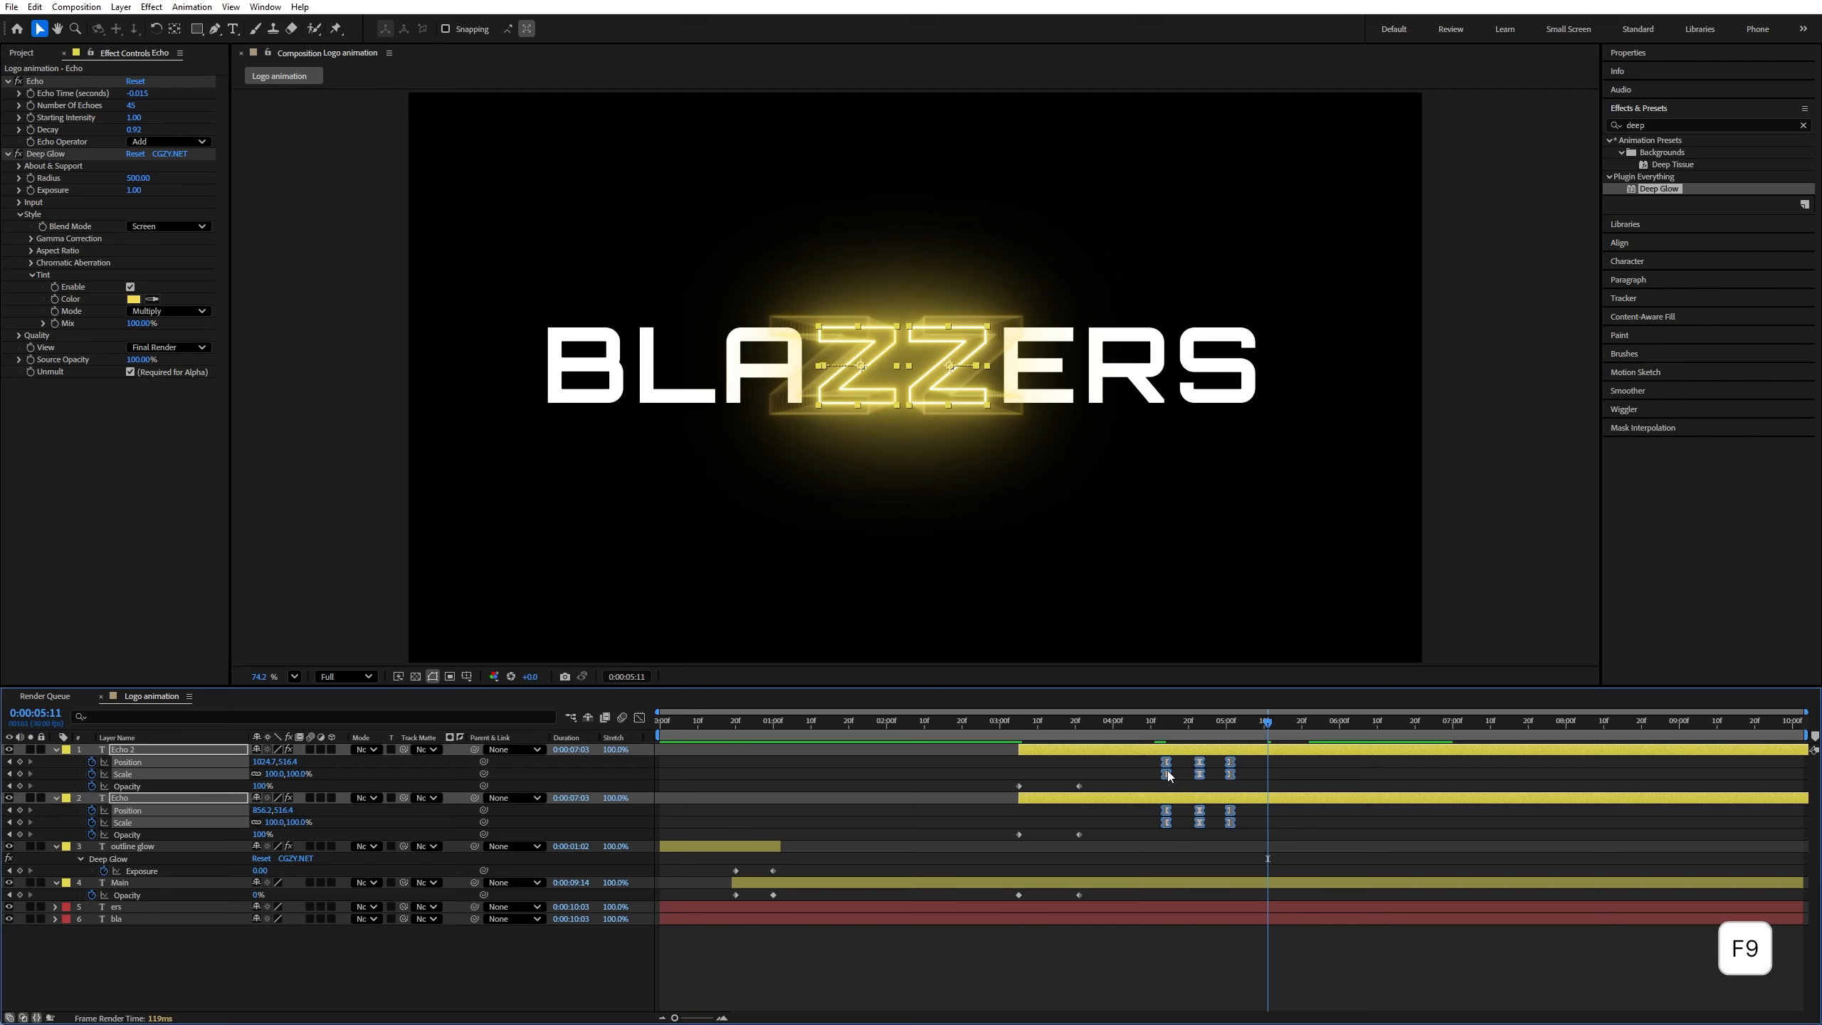
{"action": "right_click", "coordinate": [1168, 773]}
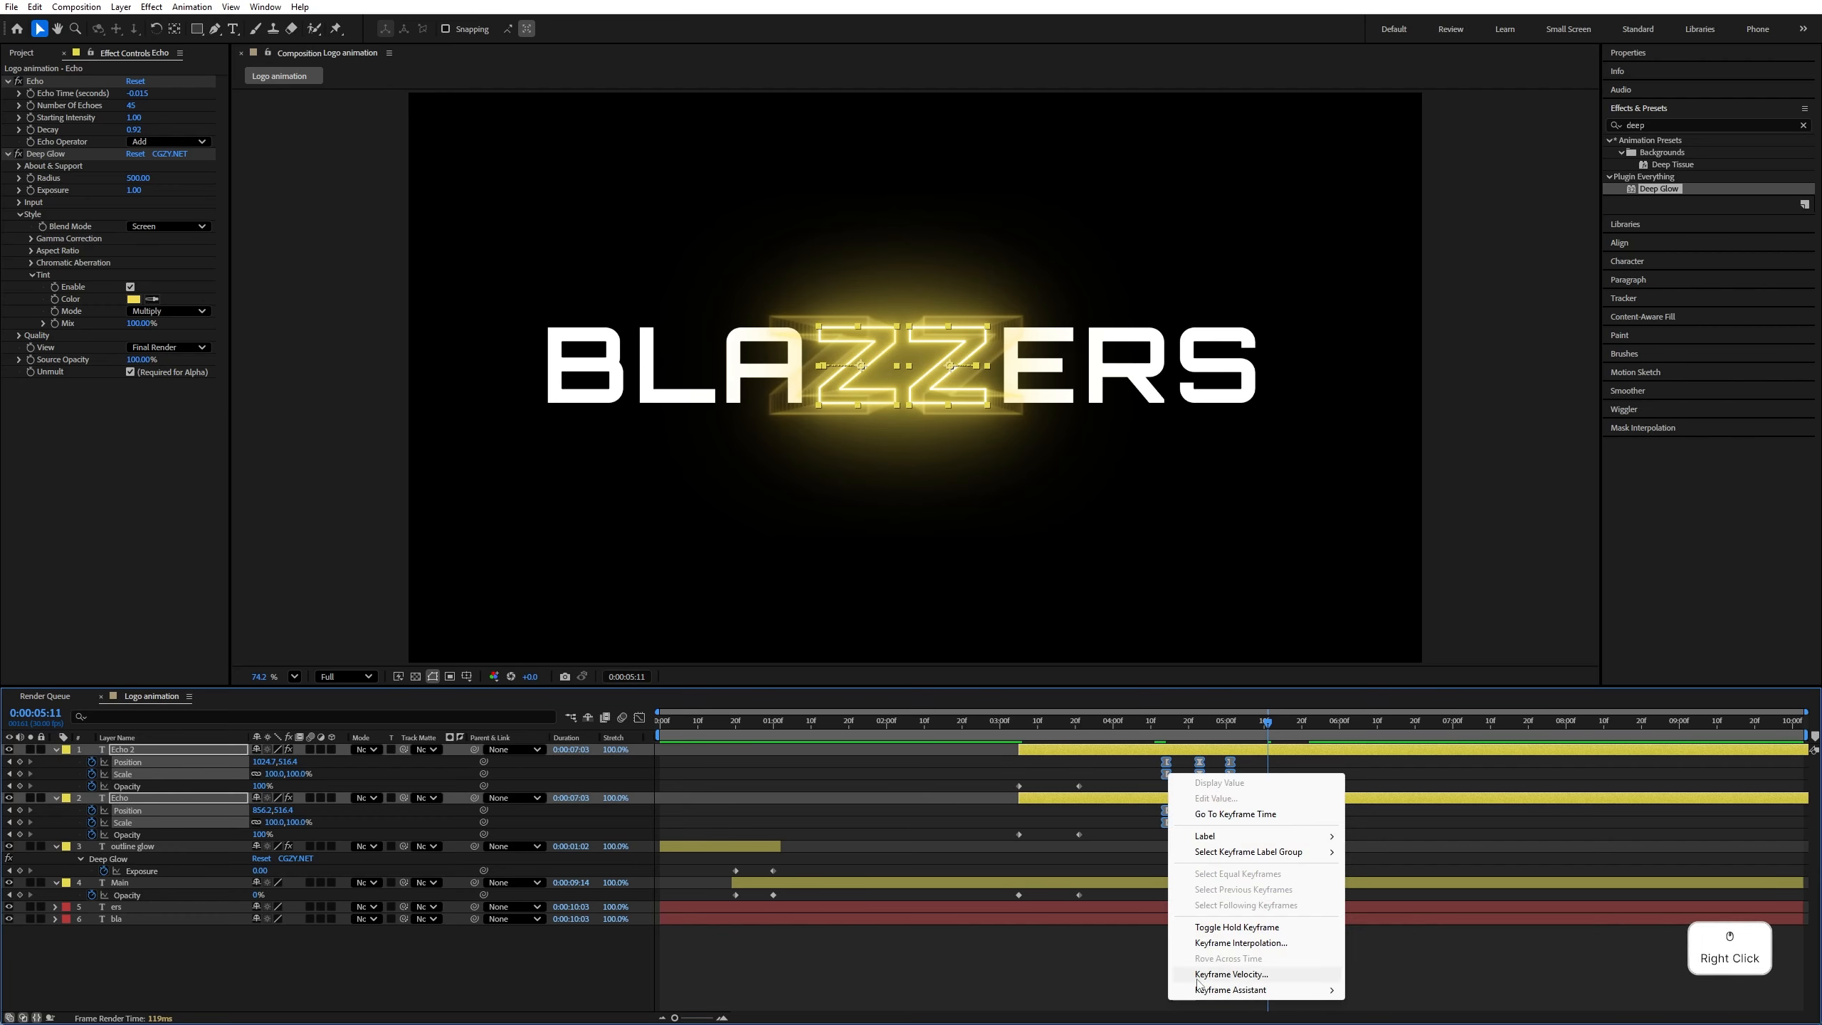
{"action": "left_click", "coordinate": [1231, 974]}
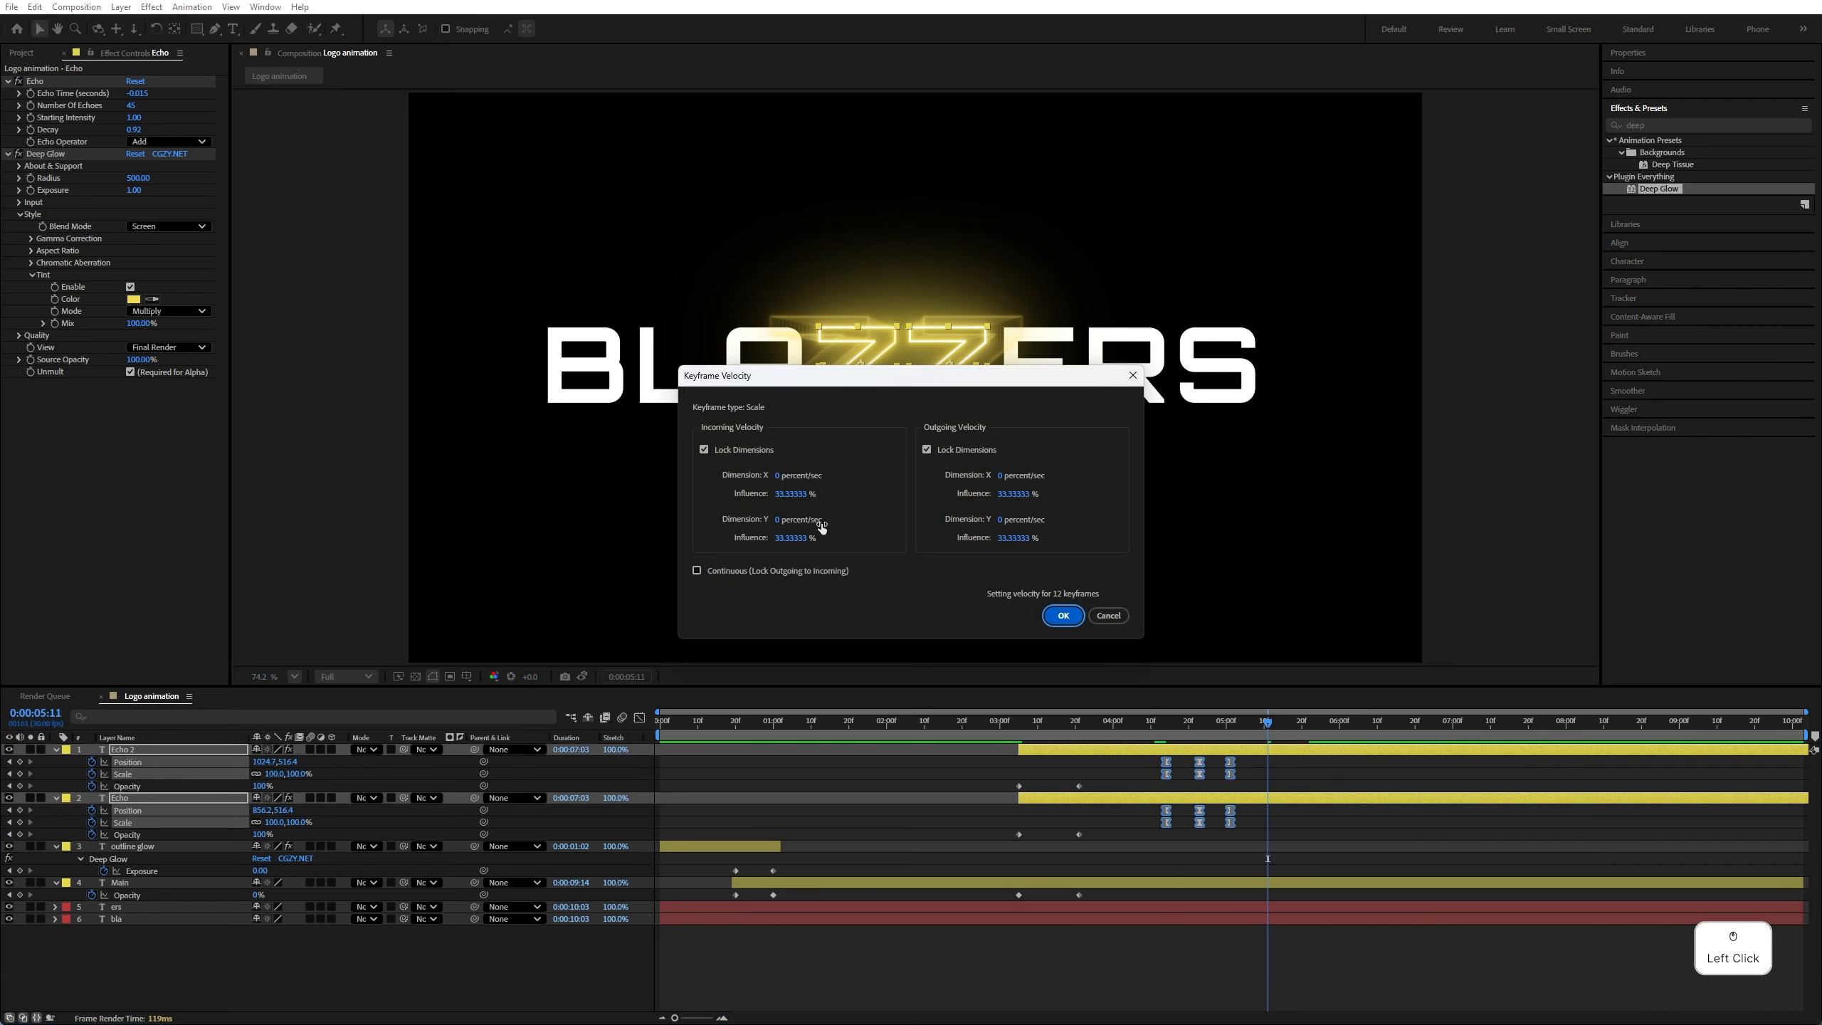
{"action": "left_click", "coordinate": [790, 494]}
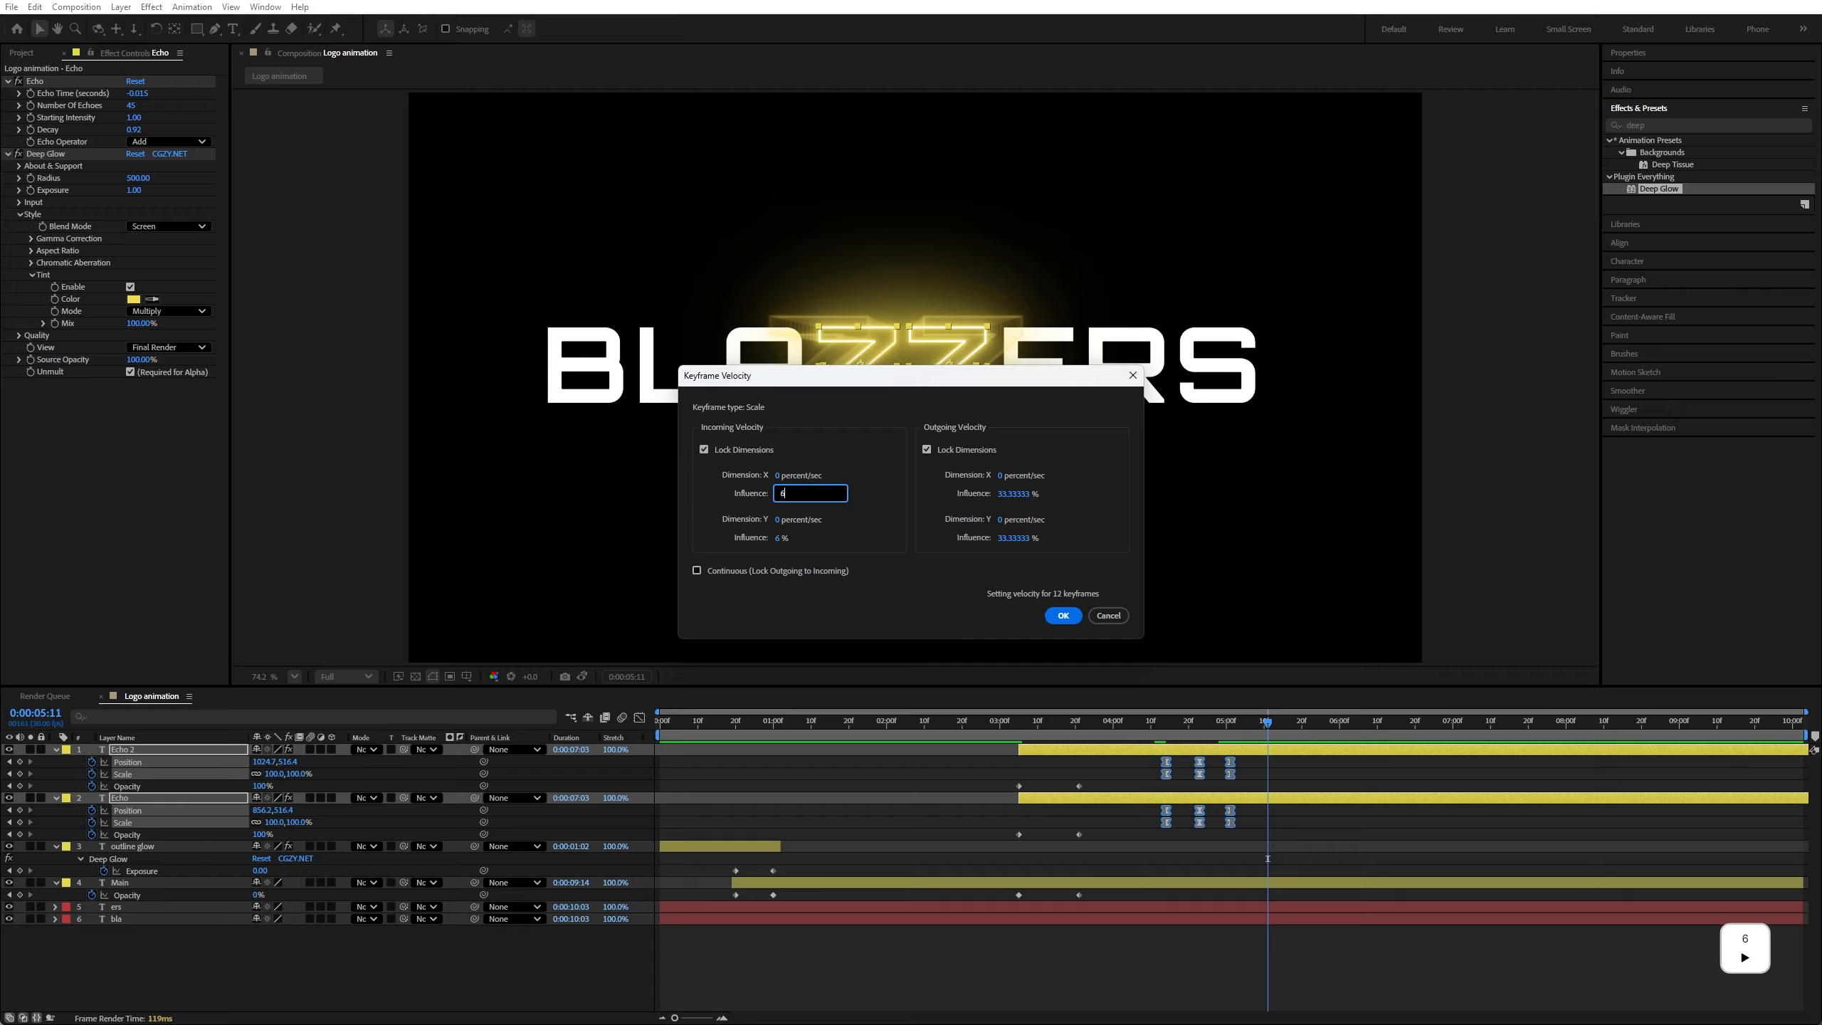
{"action": "left_click", "coordinate": [1016, 493]}
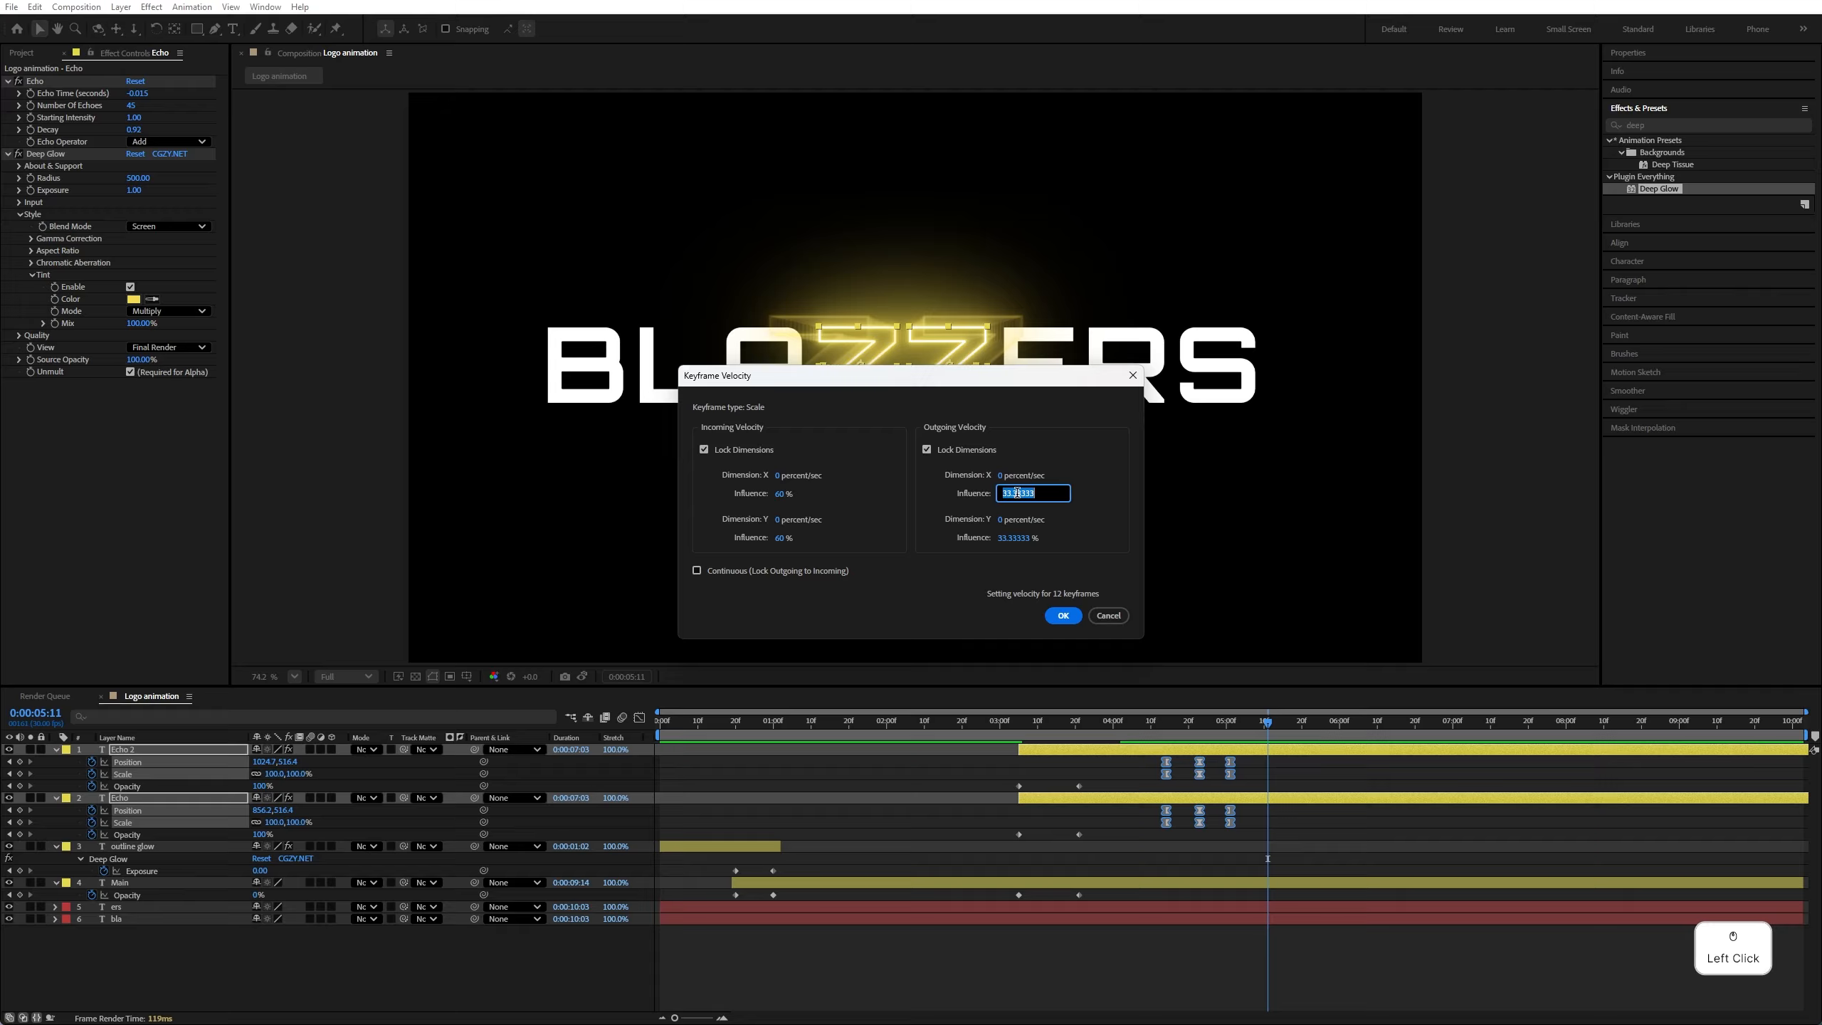
{"action": "left_click", "coordinate": [1063, 615]}
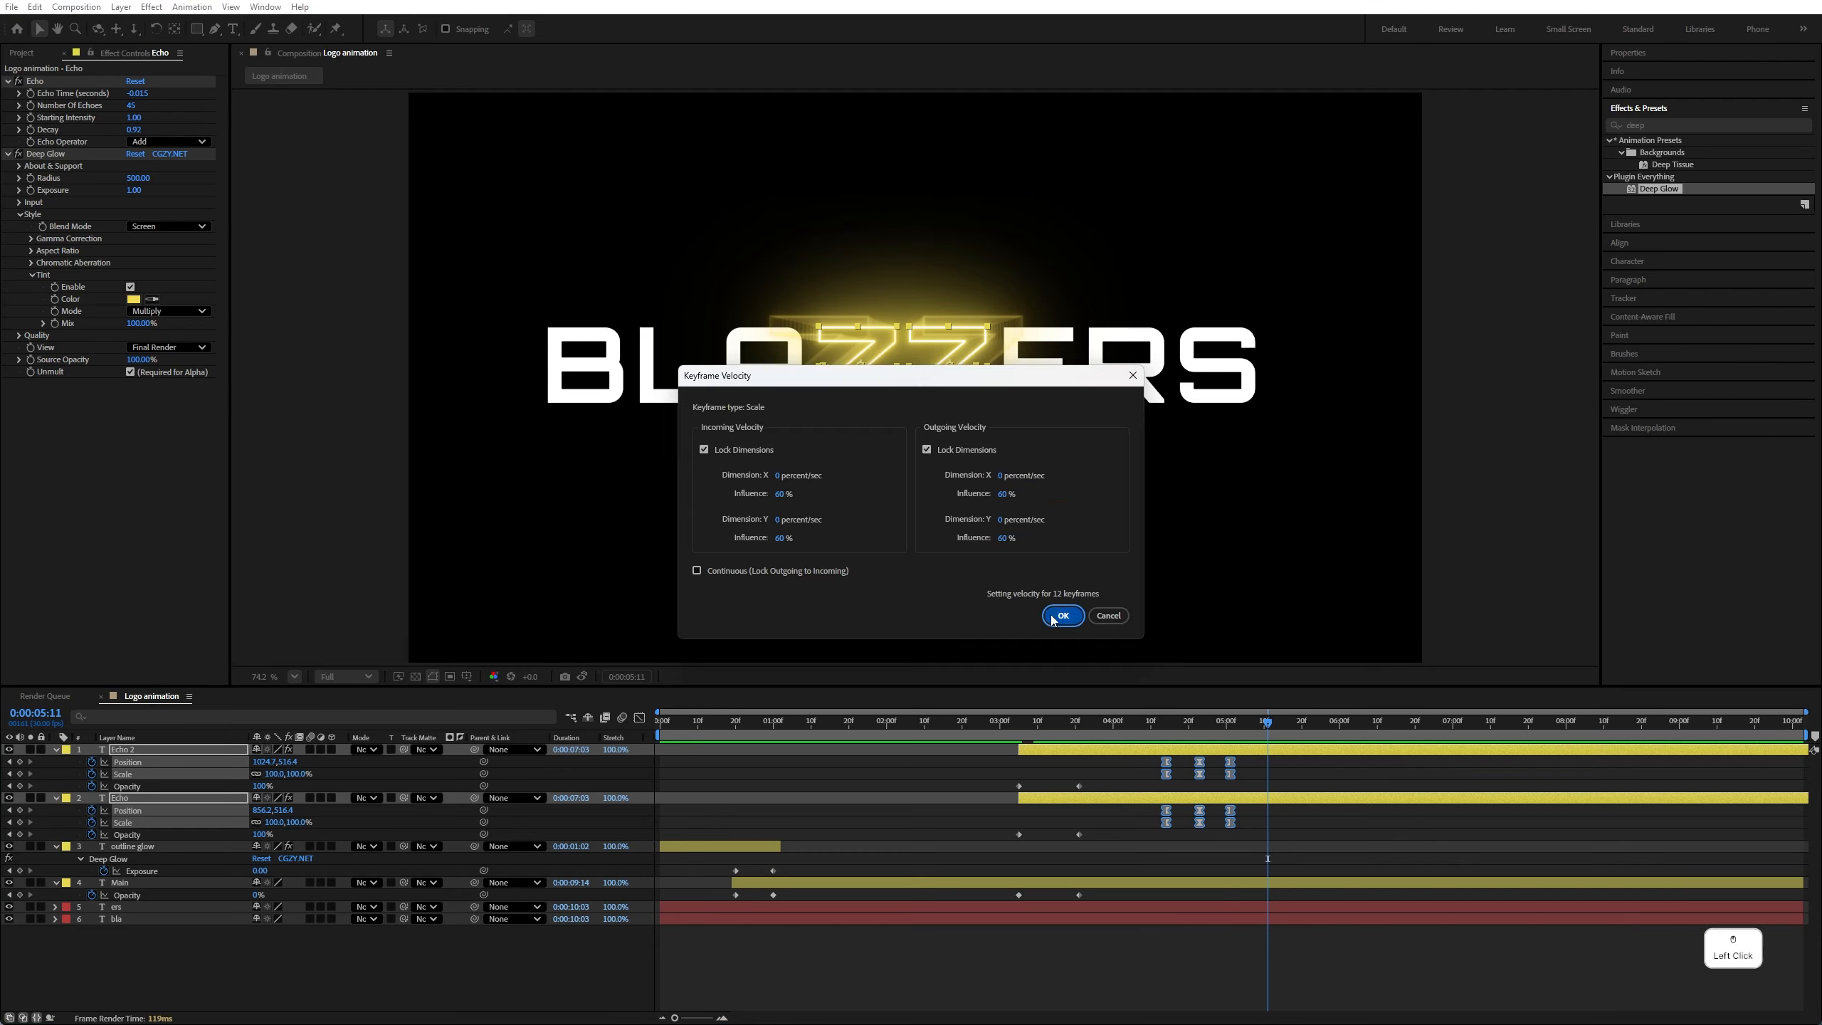
Copy the Echo 2 layer's Position and Scale keyframes and paste them at 0:00:05:23 and at 0:00:06:28
{"action": "left_click", "coordinate": [1145, 761]}
{"action": "left_click_drag", "start_coordinate": [1142, 760], "coordinate": [1263, 777]}
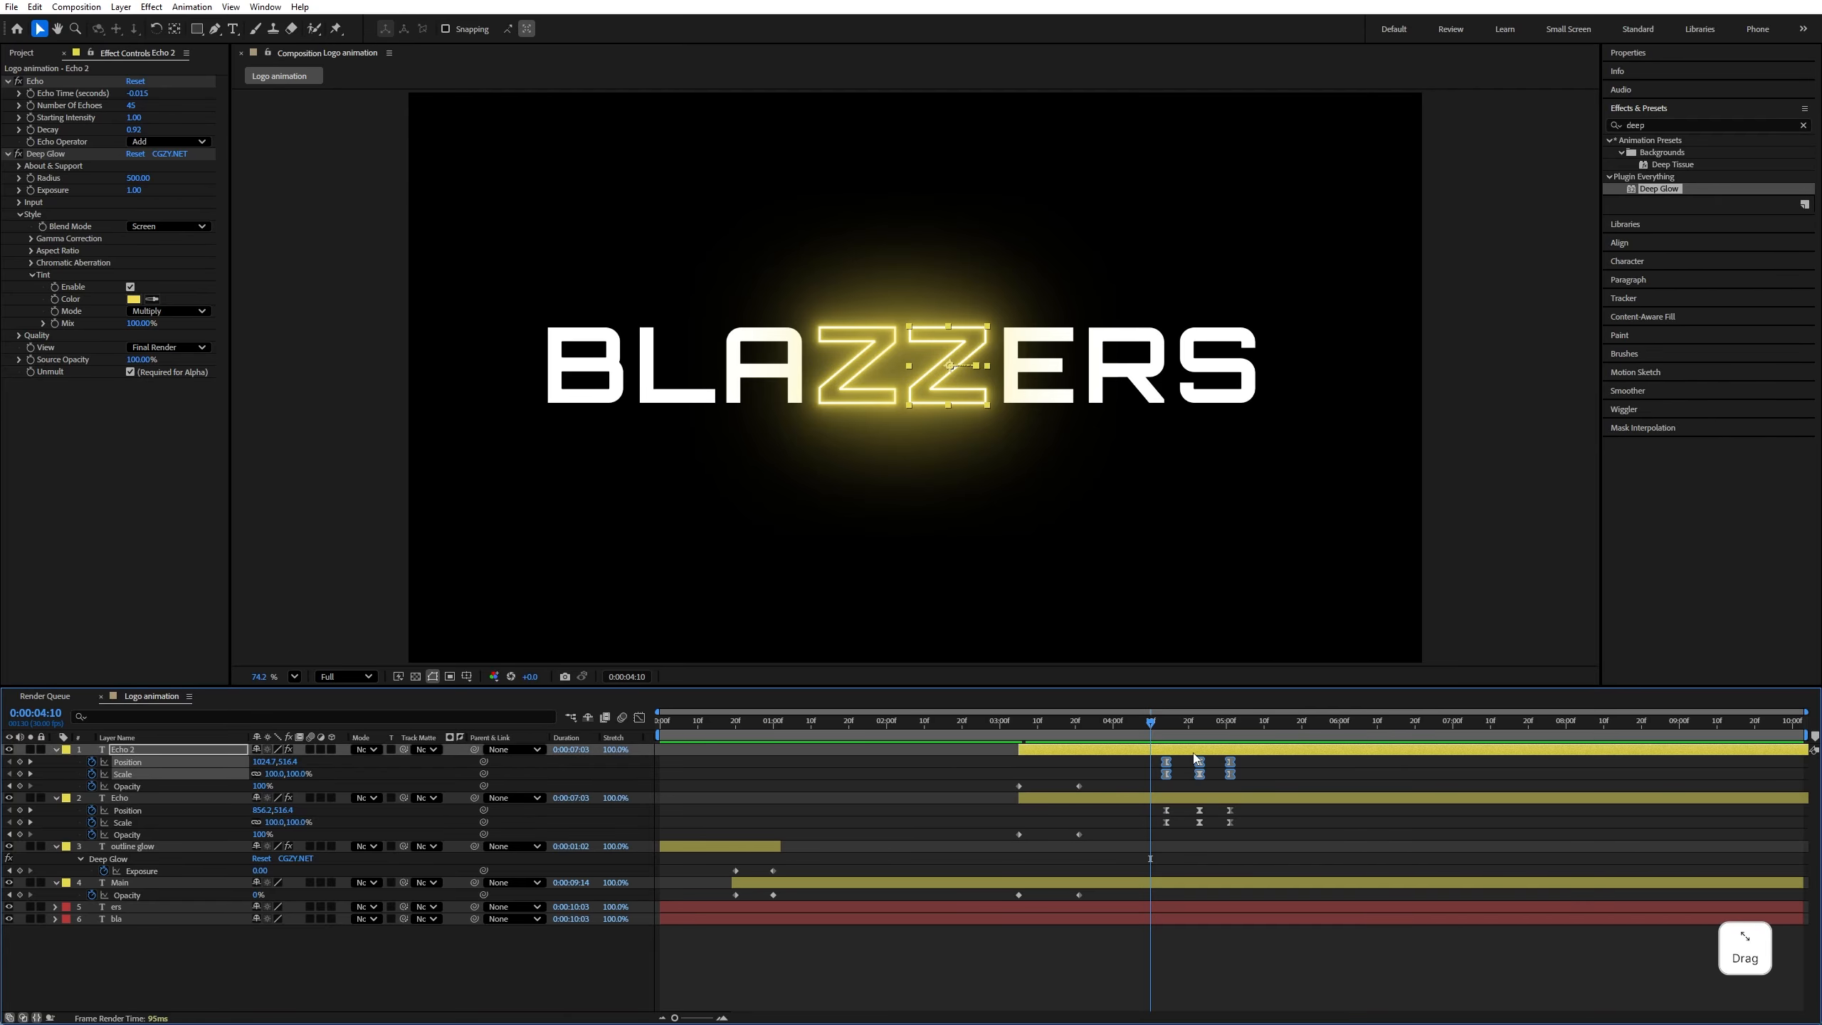
{"action": "left_click", "coordinate": [1221, 727]}
{"action": "key", "text": "space"}
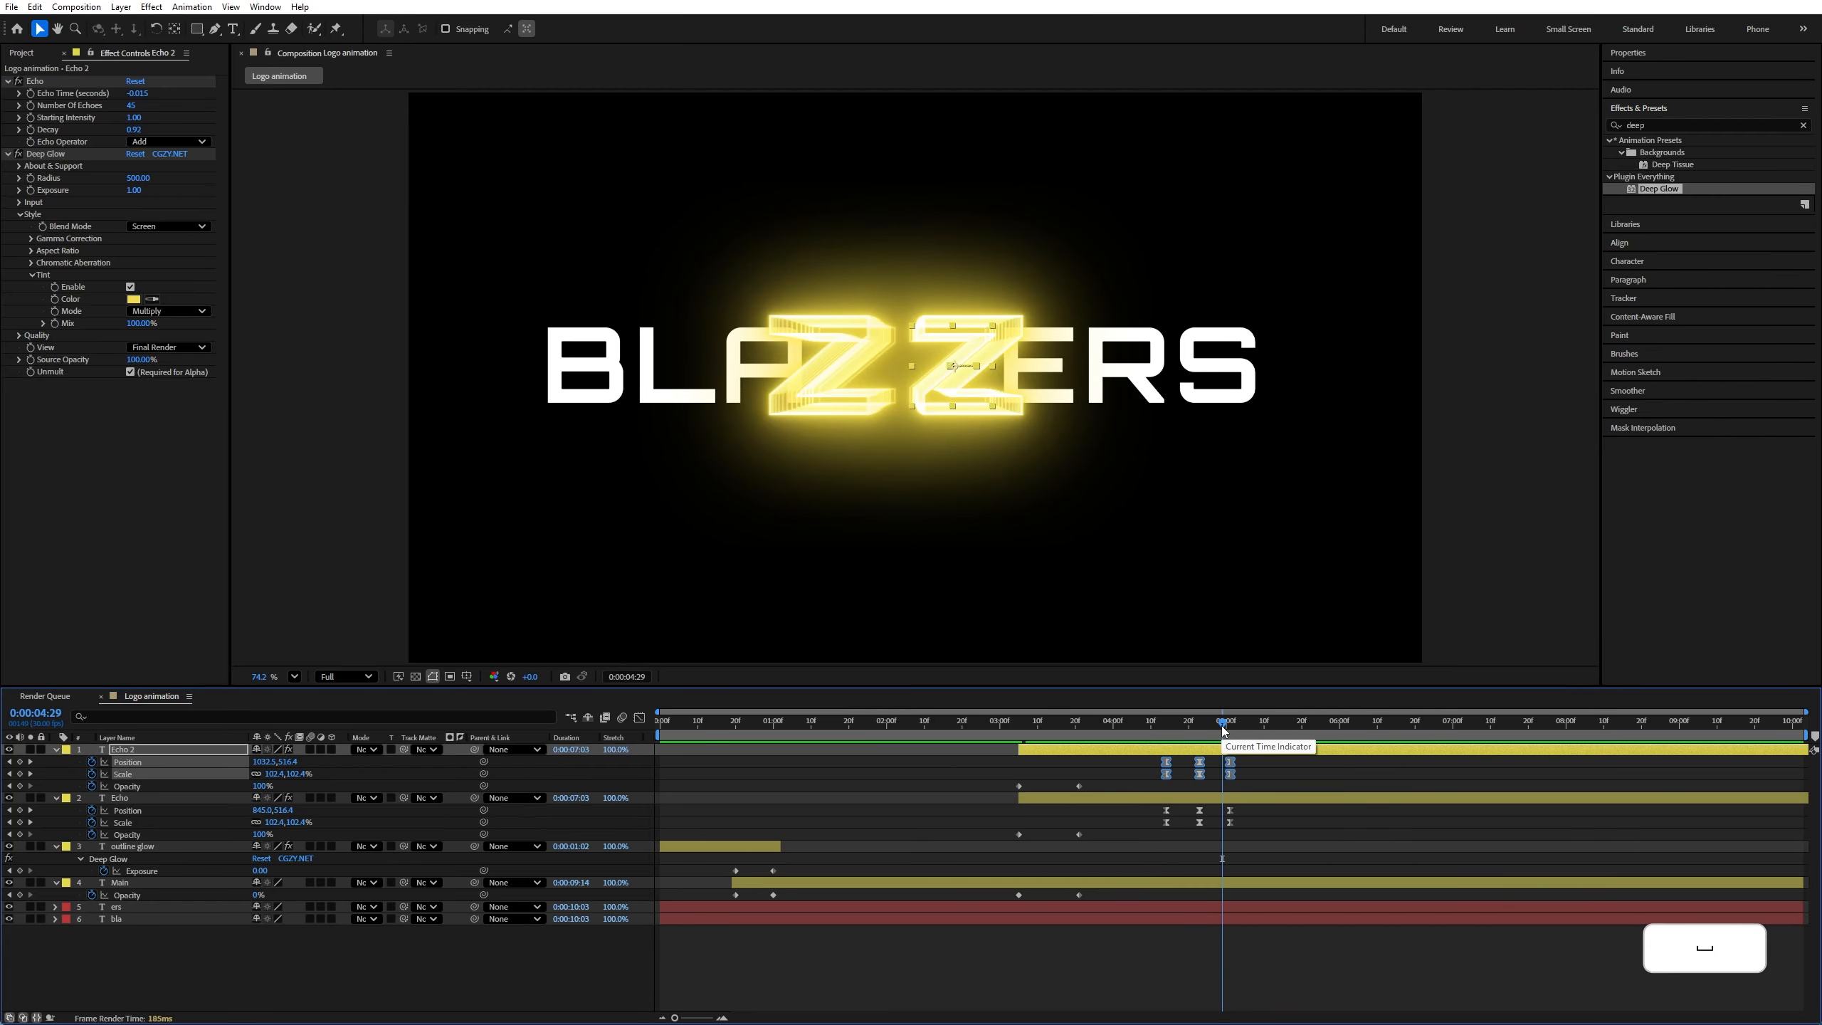
{"action": "key", "text": "space"}
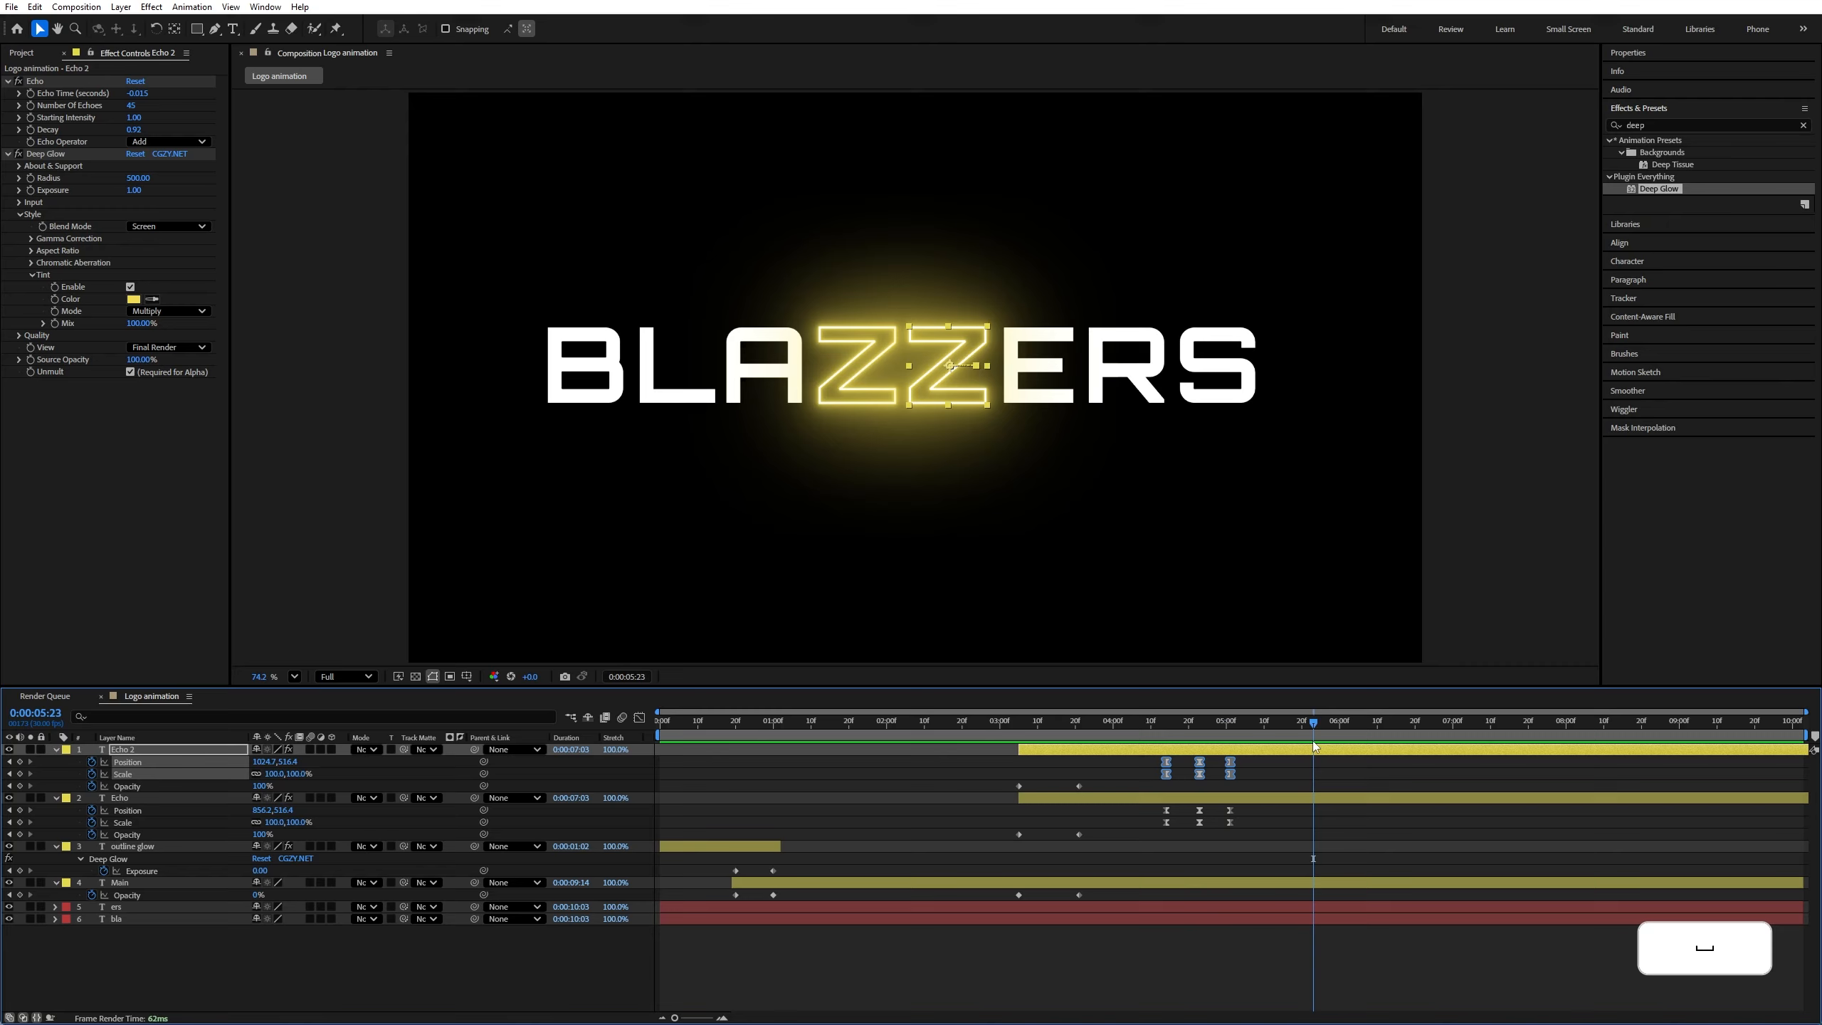
{"action": "key", "text": "ctrl+c"}
{"action": "key", "text": "ctrl+v"}
{"action": "left_click", "coordinate": [1374, 722]}
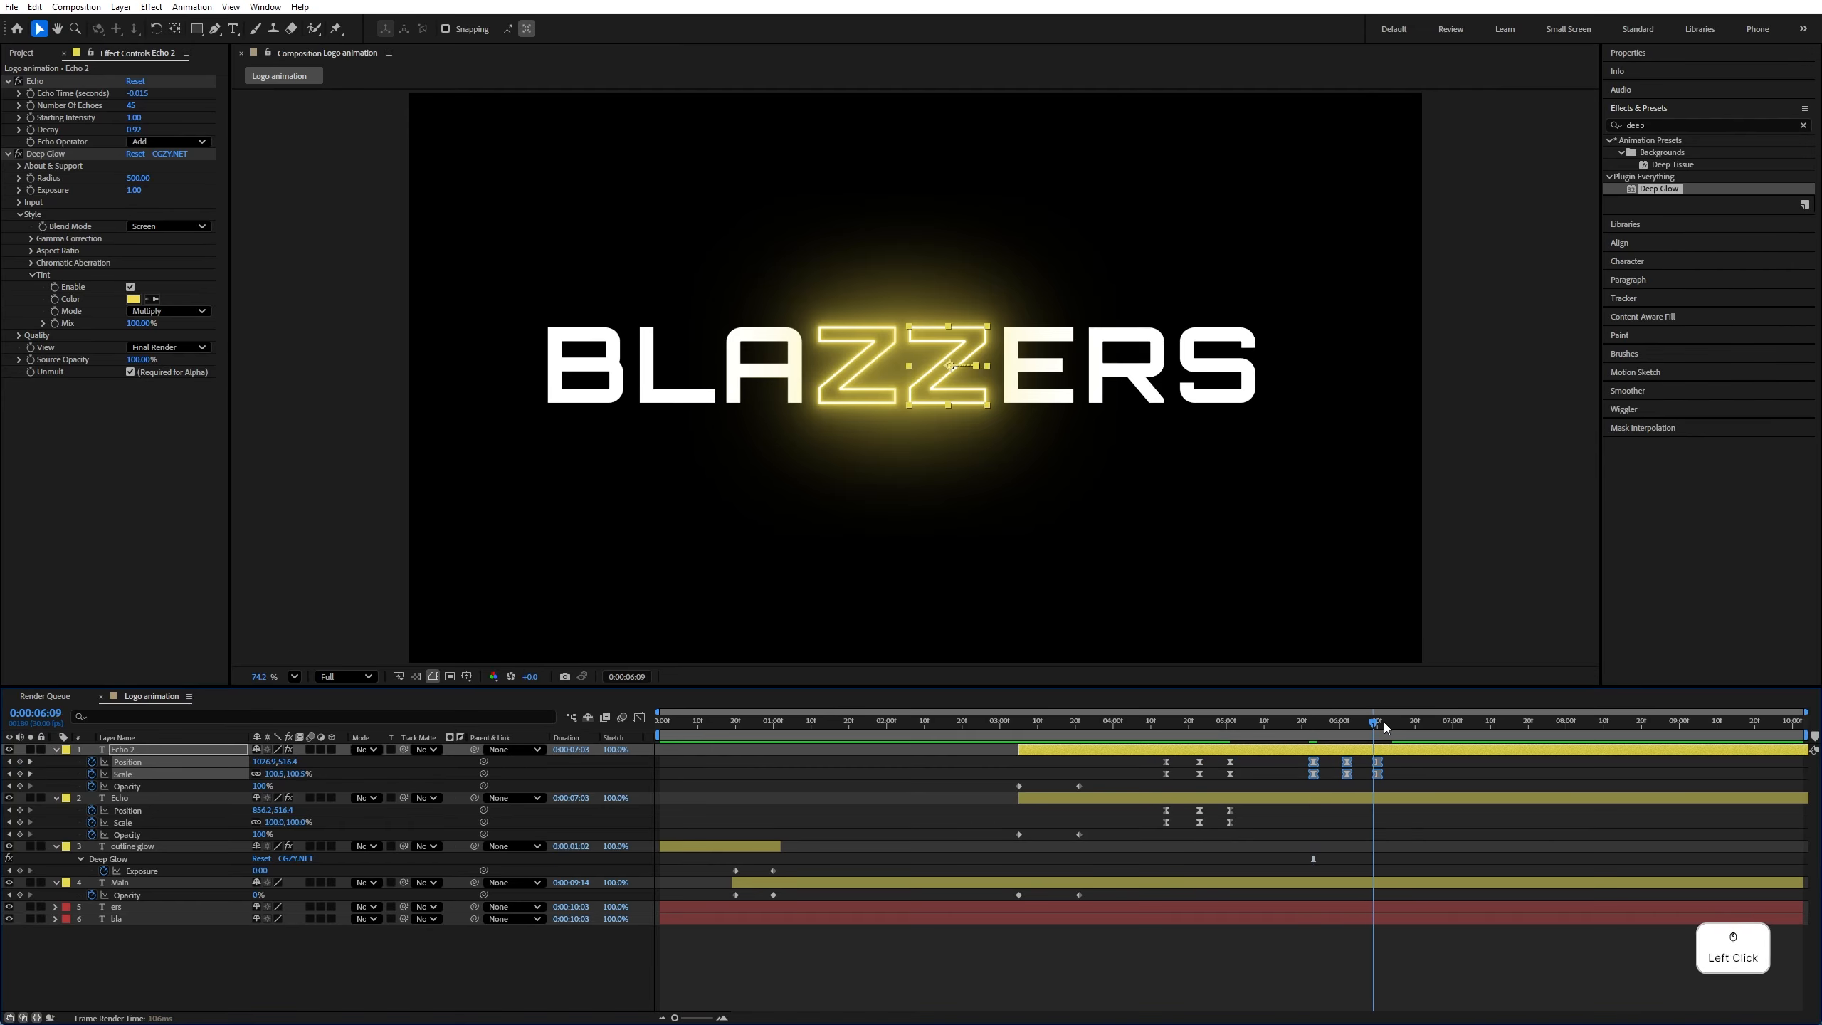
{"action": "left_click", "coordinate": [1446, 721]}
{"action": "key", "text": "ctrl+v"}
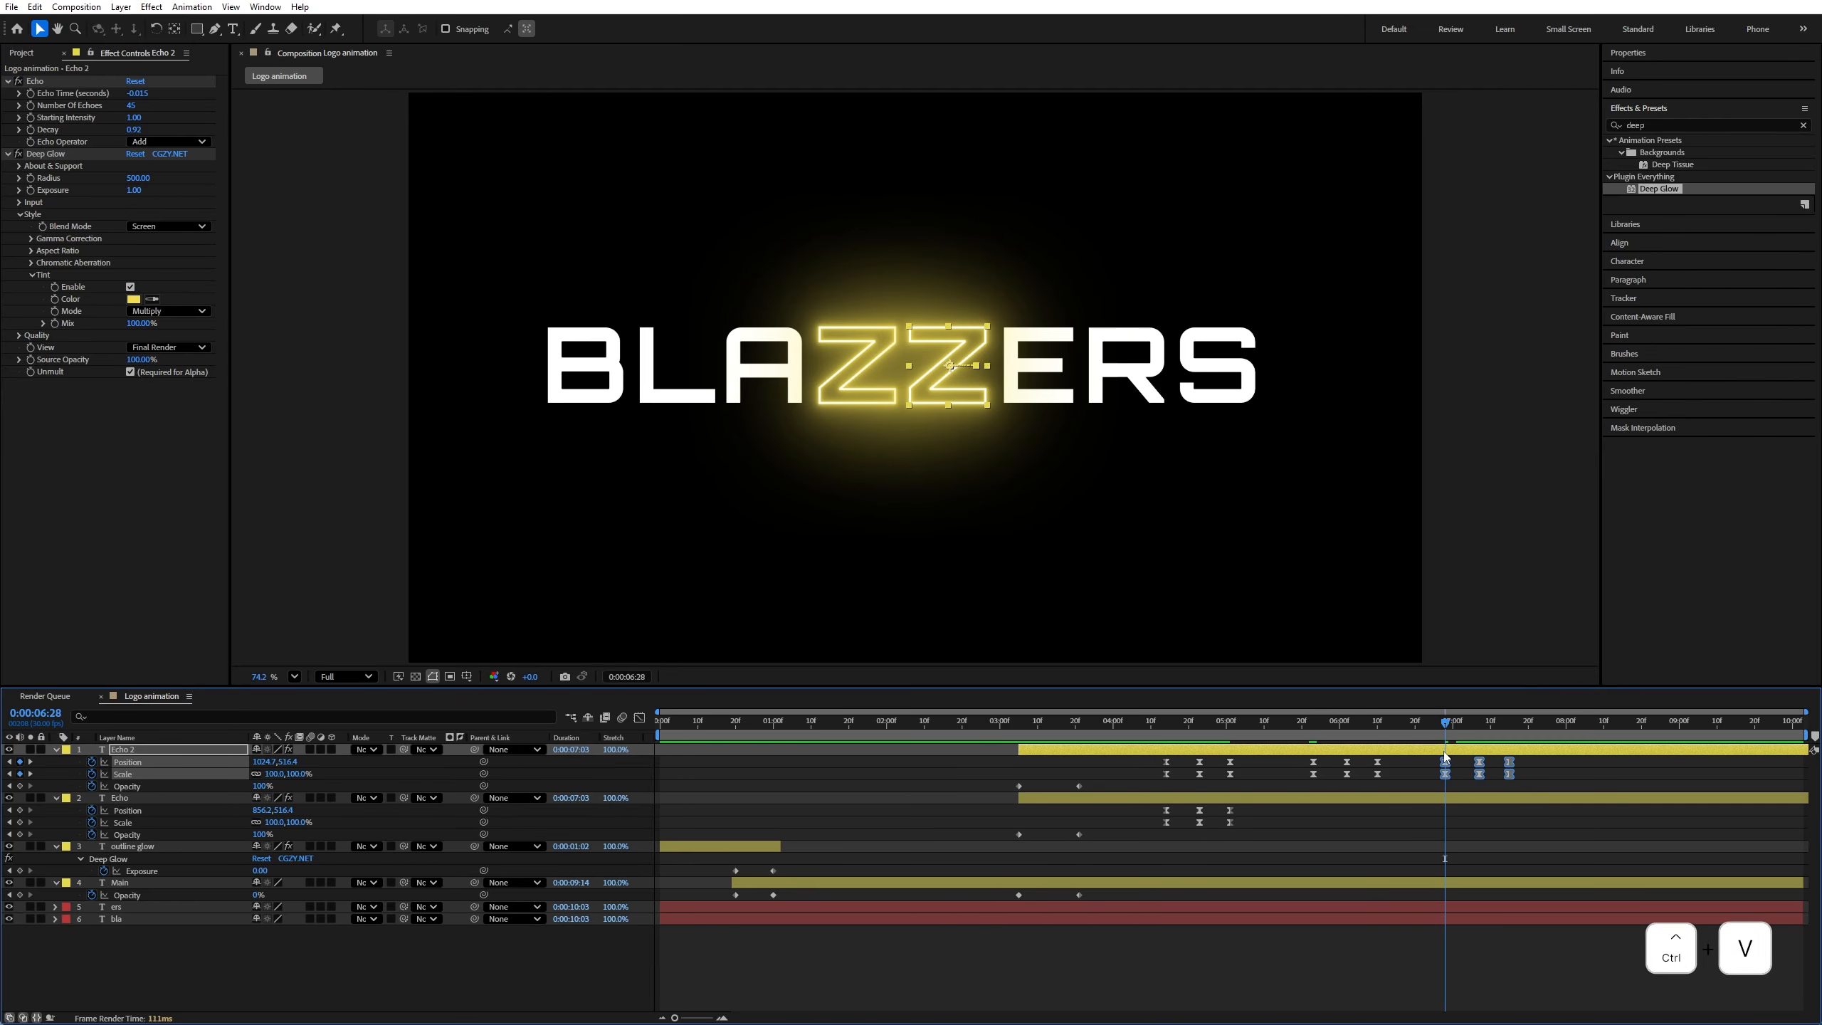
Repeat the Echo layer's Position and Scale keyframes at 0:00:05:23 and 0:00:06:28, and play back the animation
{"action": "left_click", "coordinate": [1313, 721]}
{"action": "left_click_drag", "start_coordinate": [1153, 807], "coordinate": [1233, 825]}
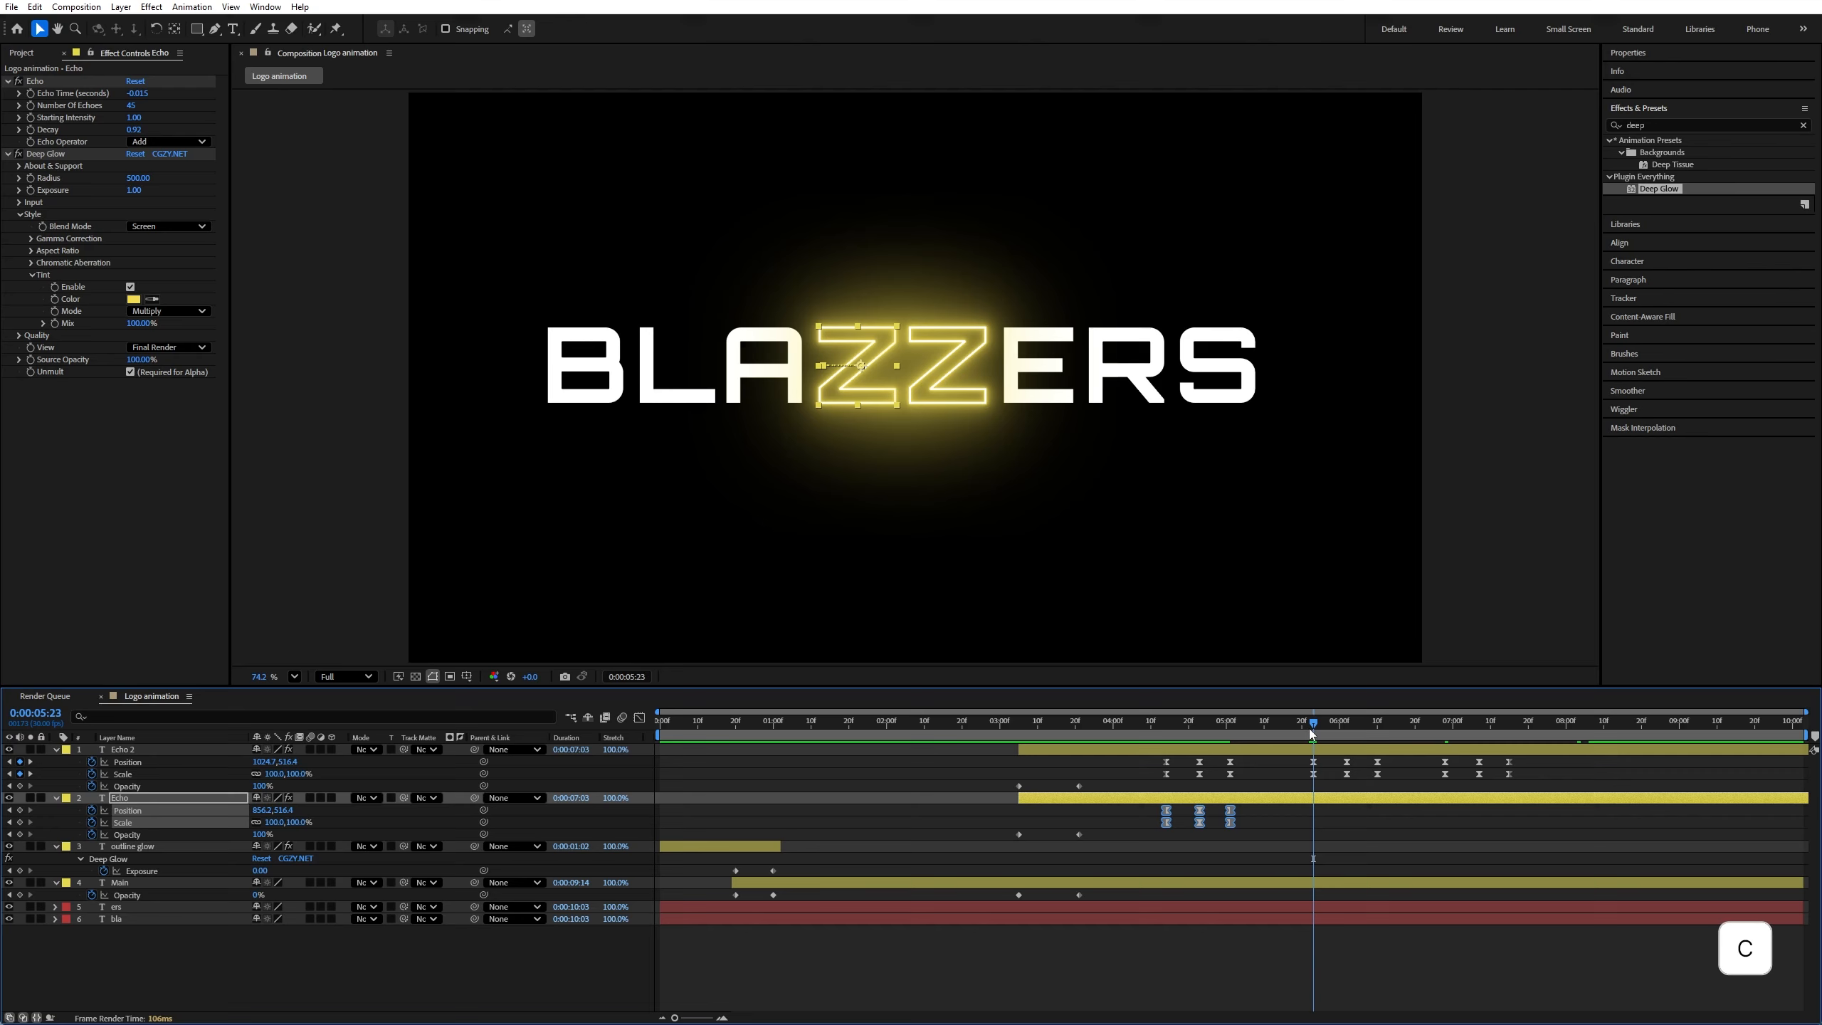
{"action": "left_click", "coordinate": [1315, 800]}
{"action": "key", "text": "ctrl+v"}
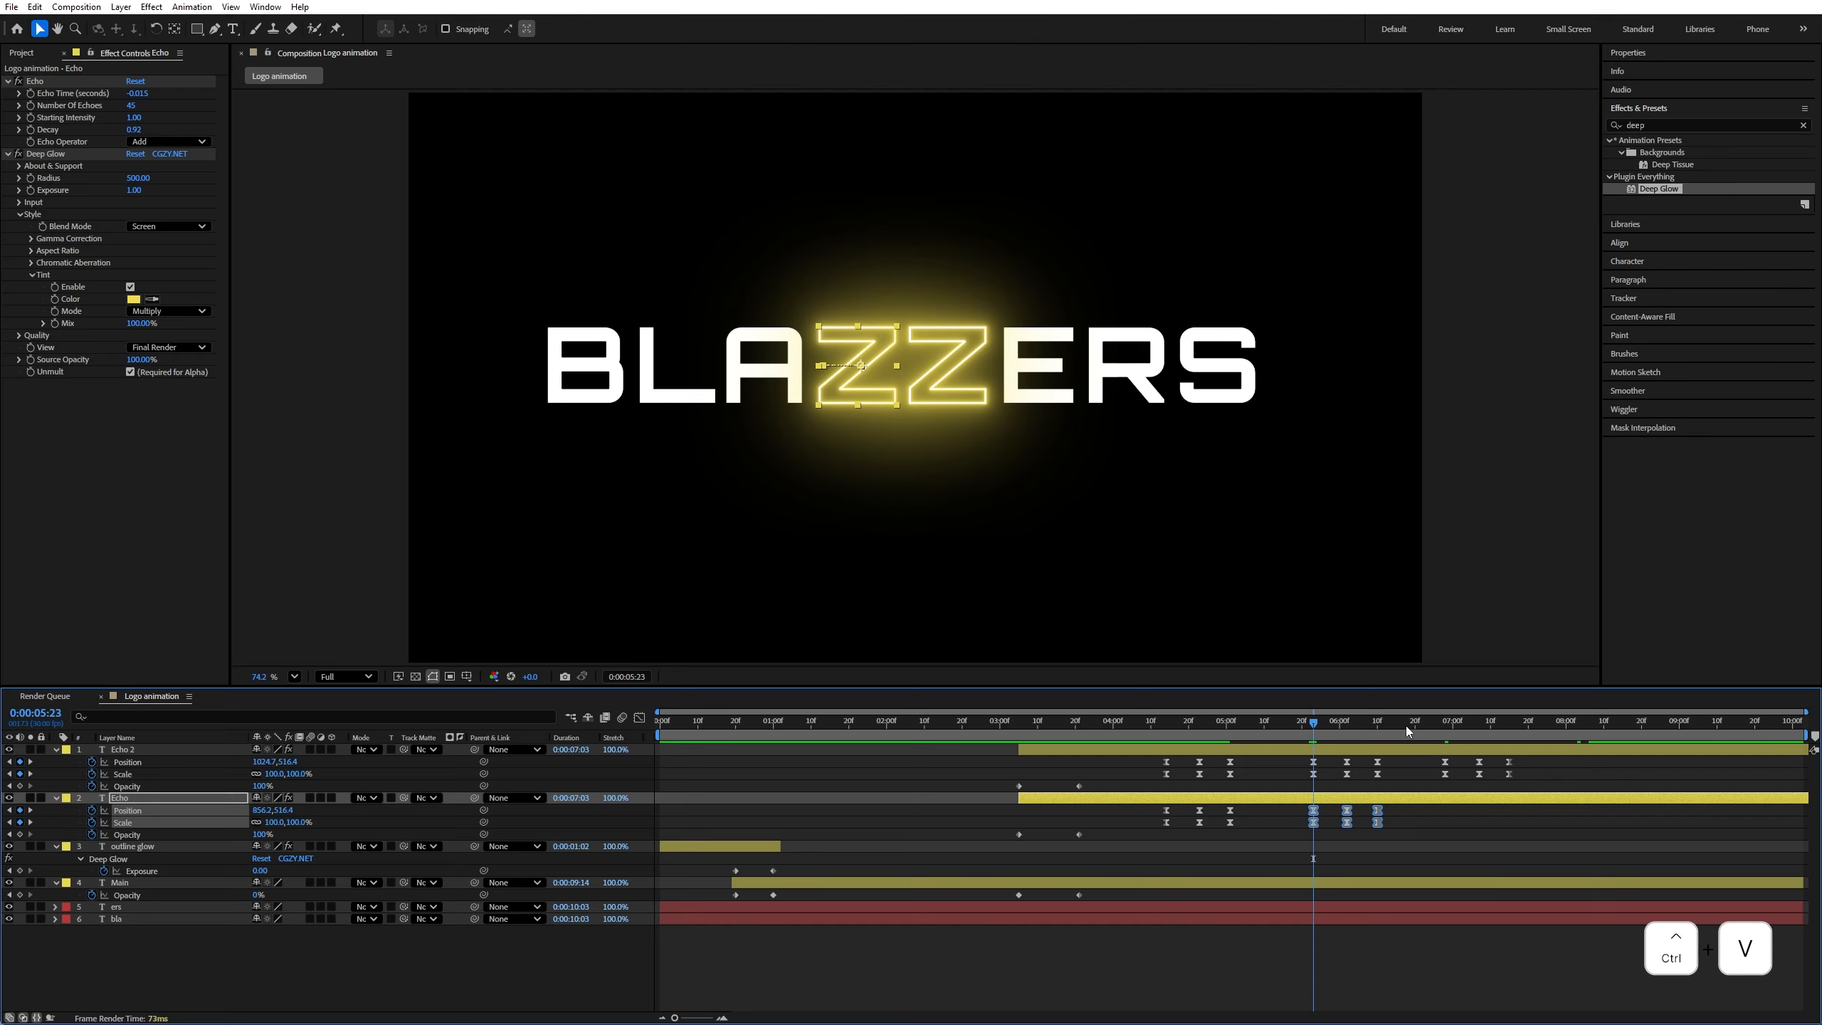
{"action": "left_click", "coordinate": [1442, 723]}
{"action": "left_click", "coordinate": [1449, 803]}
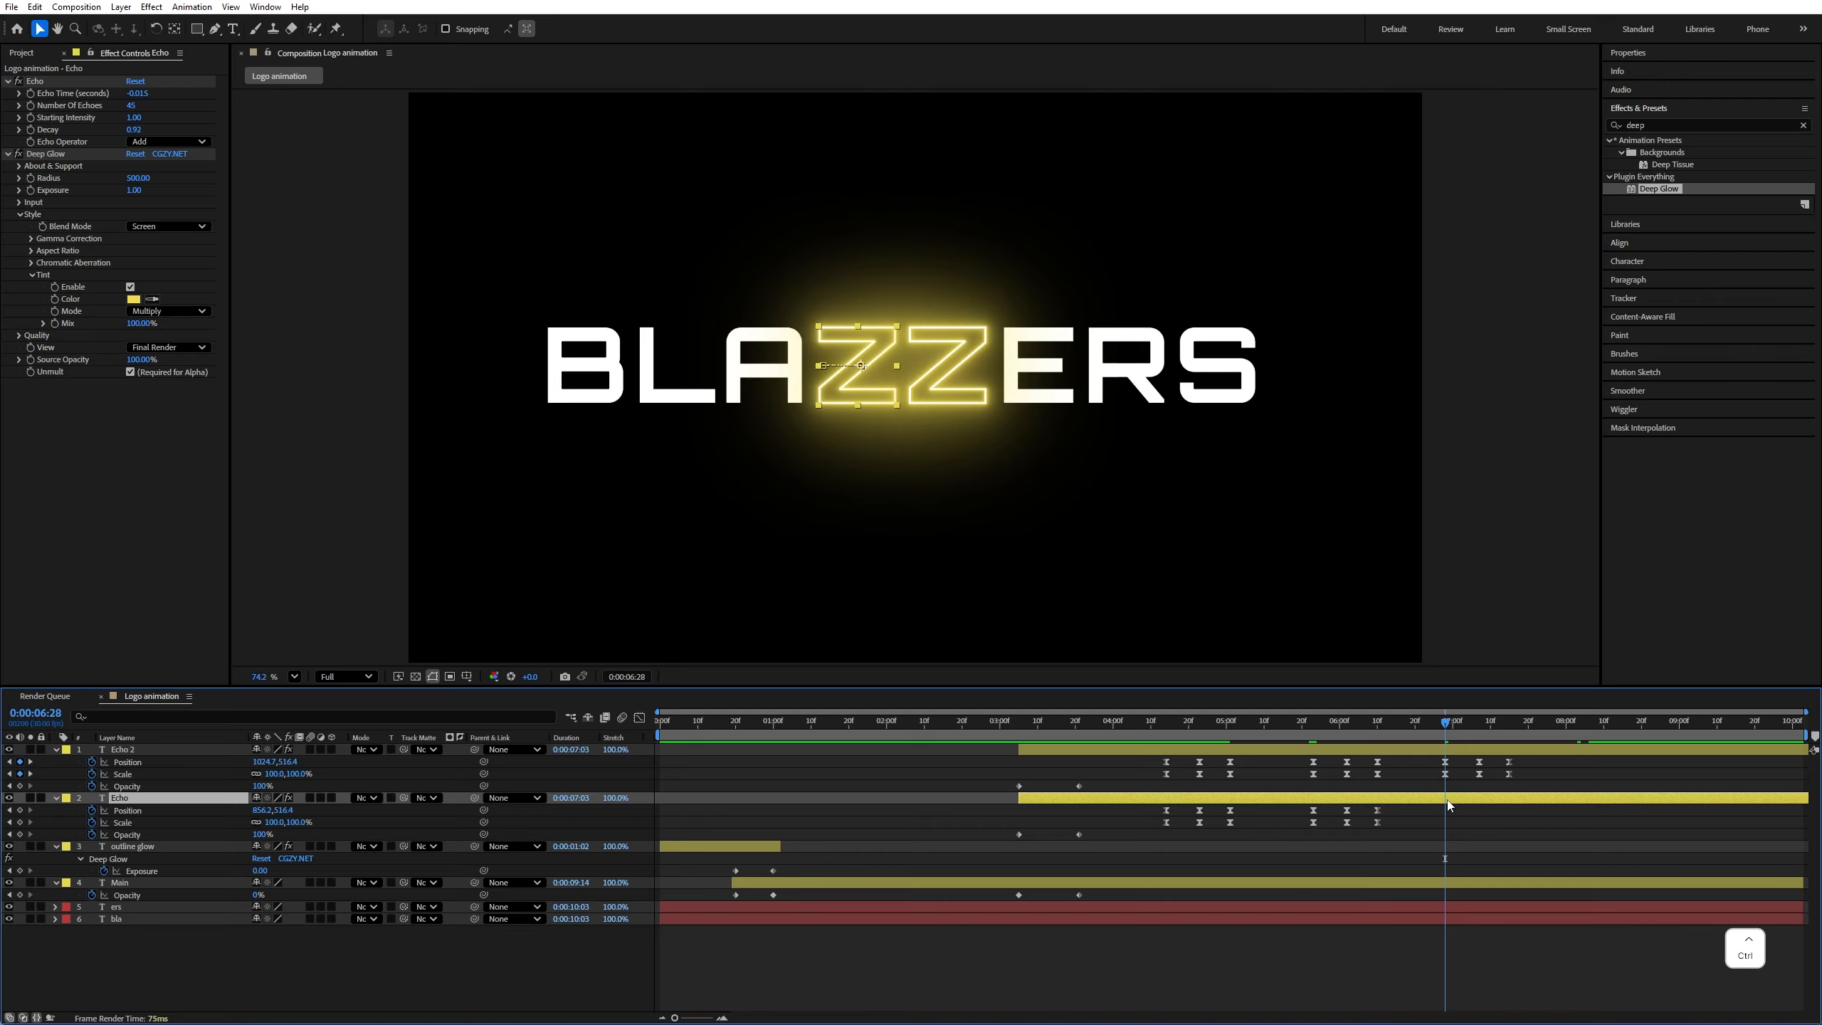
{"action": "key", "text": "ctrl+v"}
{"action": "left_click", "coordinate": [1159, 729]}
{"action": "key", "text": "space"}
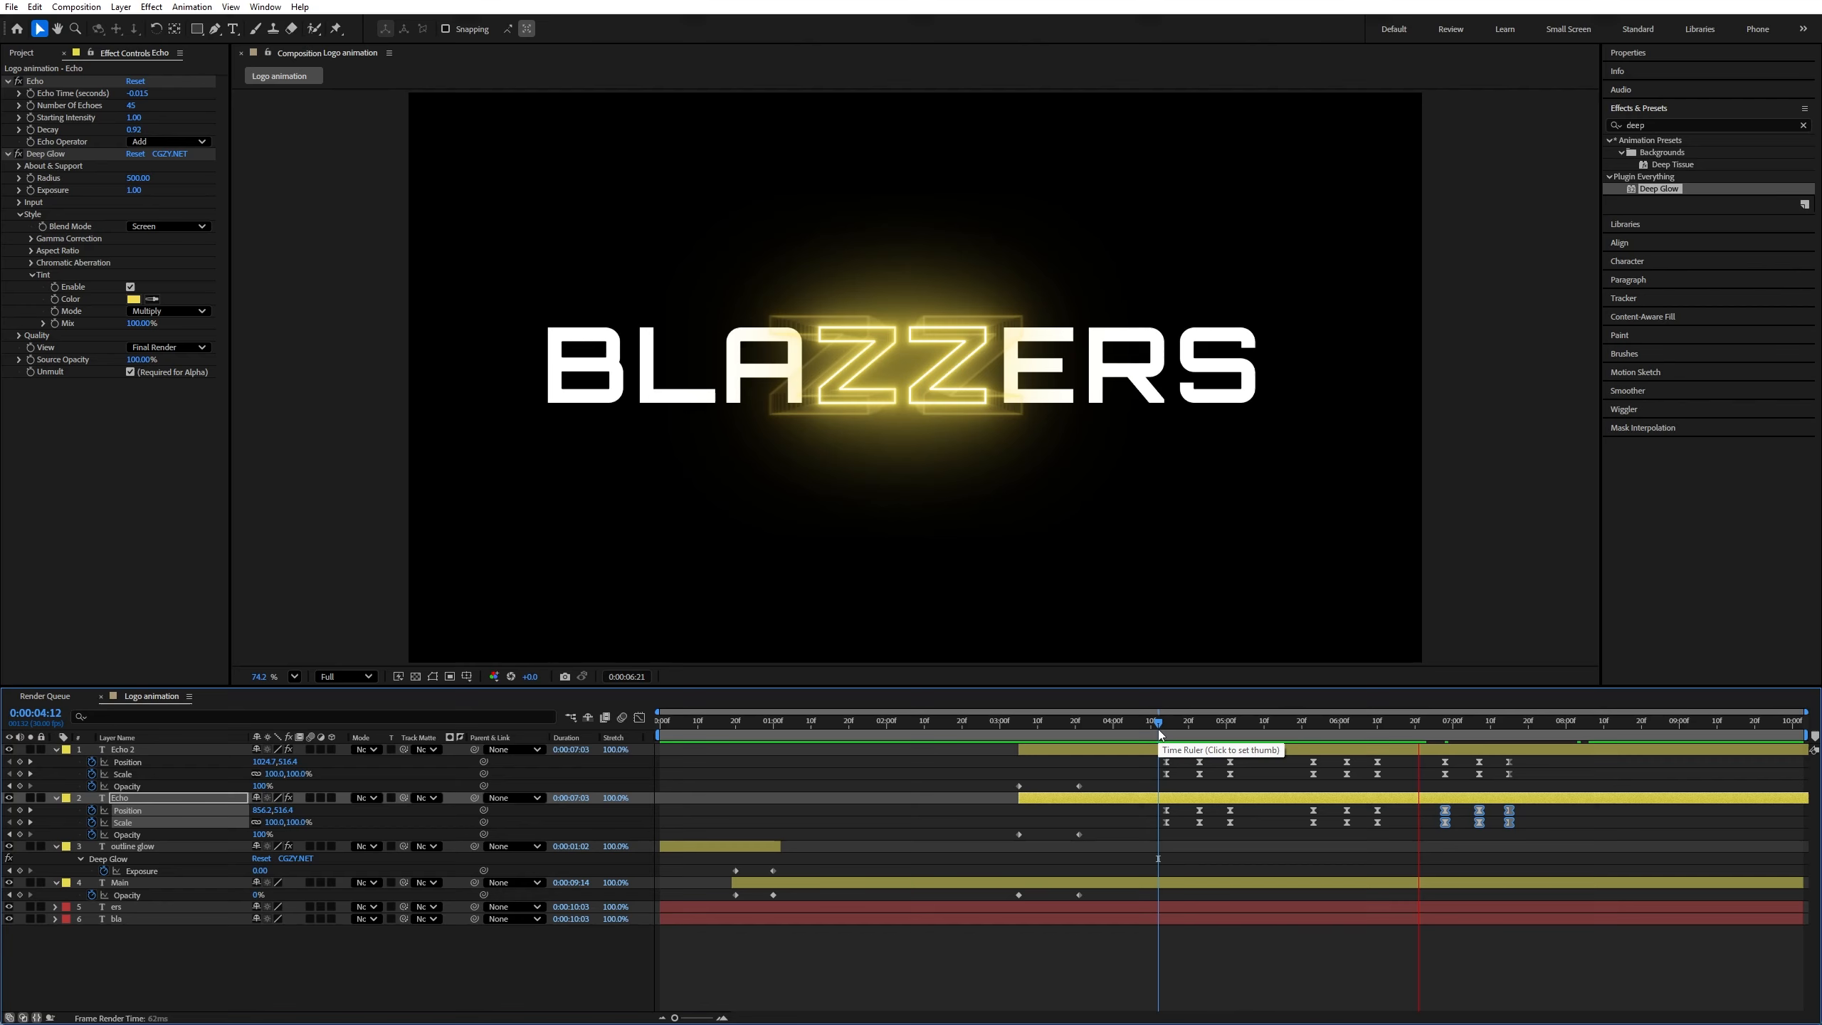
Add a Spot light to the composition and turn the ers and bla text layers into 3D layers
{"action": "right_click", "coordinate": [456, 955]}
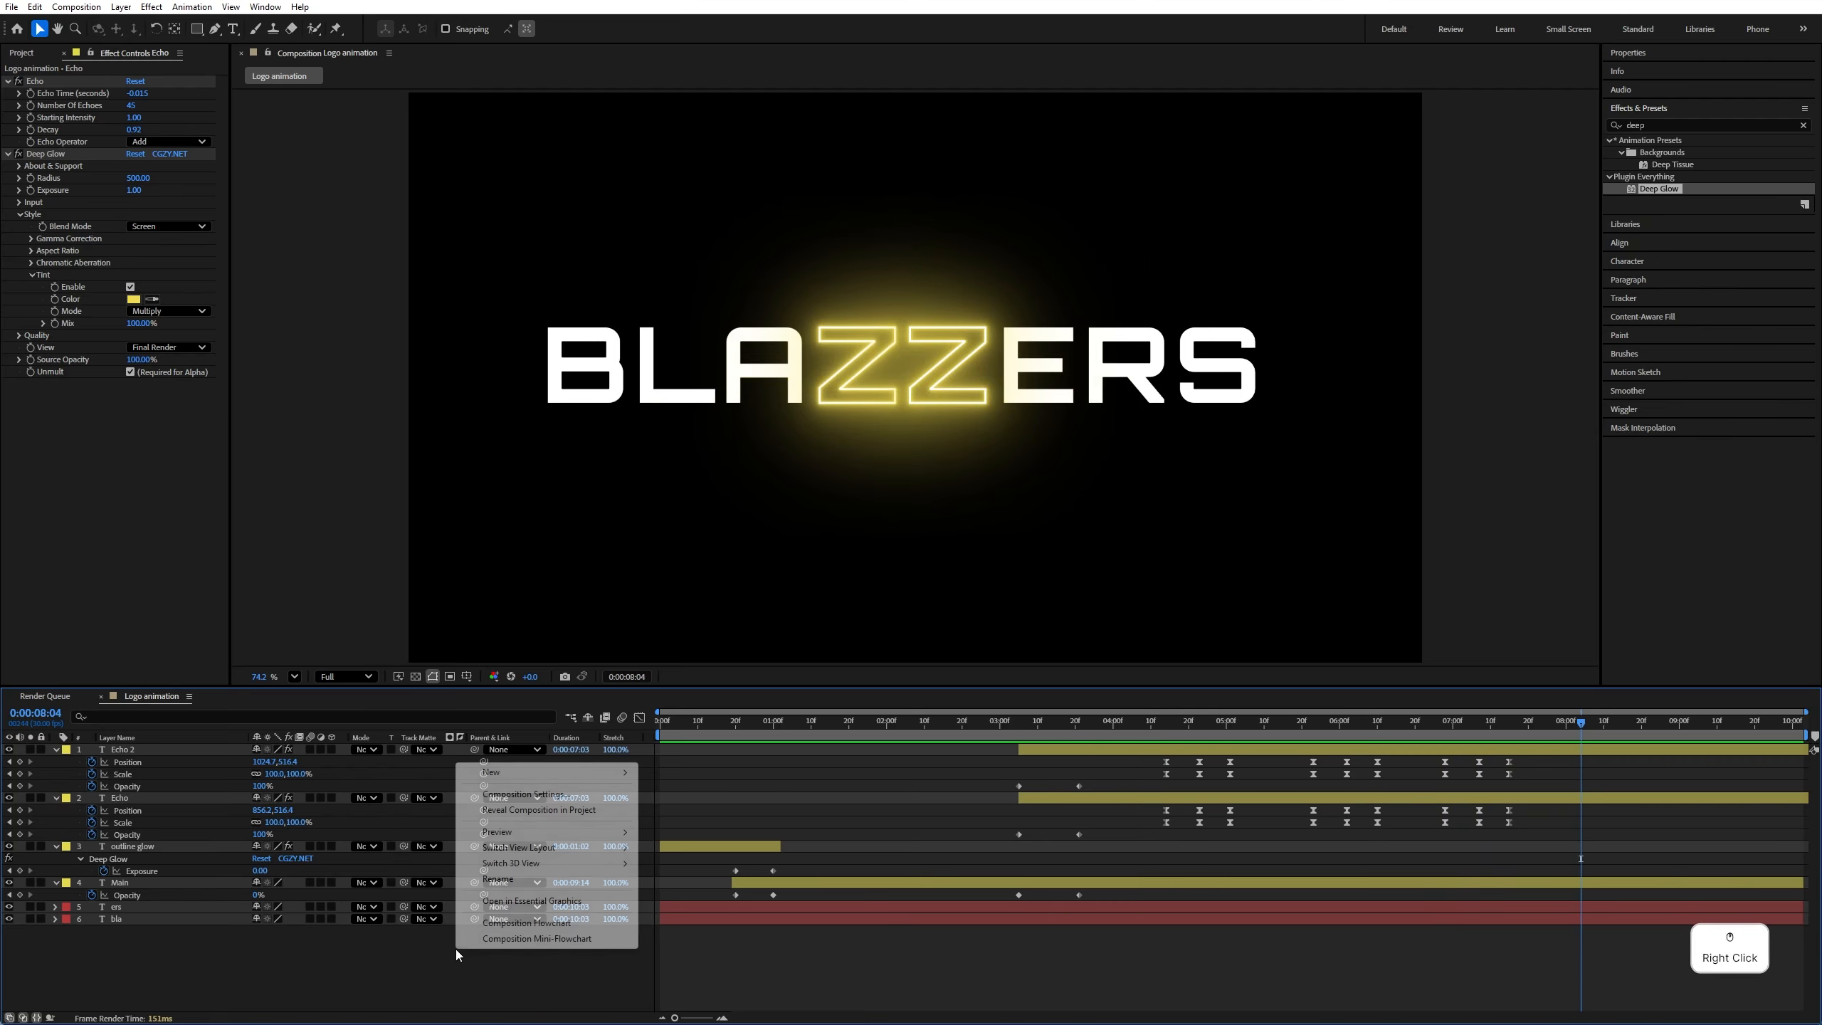
{"action": "mouse_move", "coordinate": [545, 773]}
{"action": "left_click", "coordinate": [676, 826]}
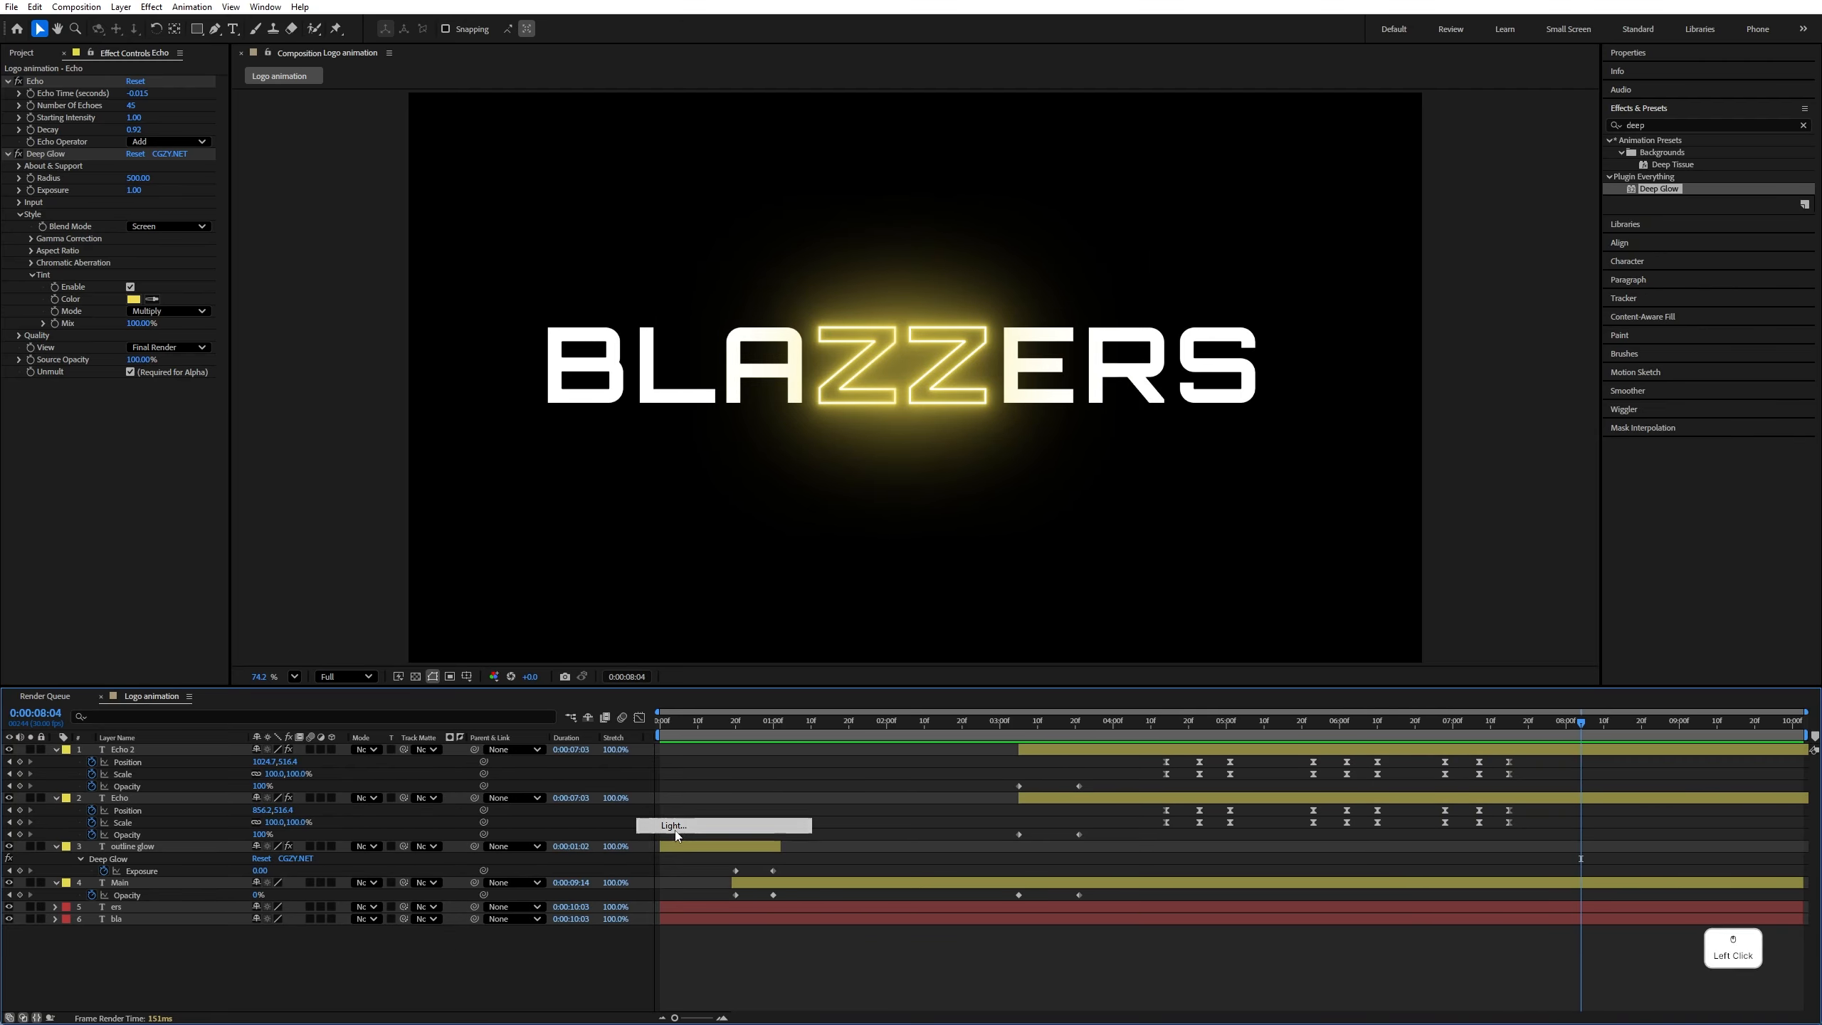
{"action": "left_click", "coordinate": [921, 361]}
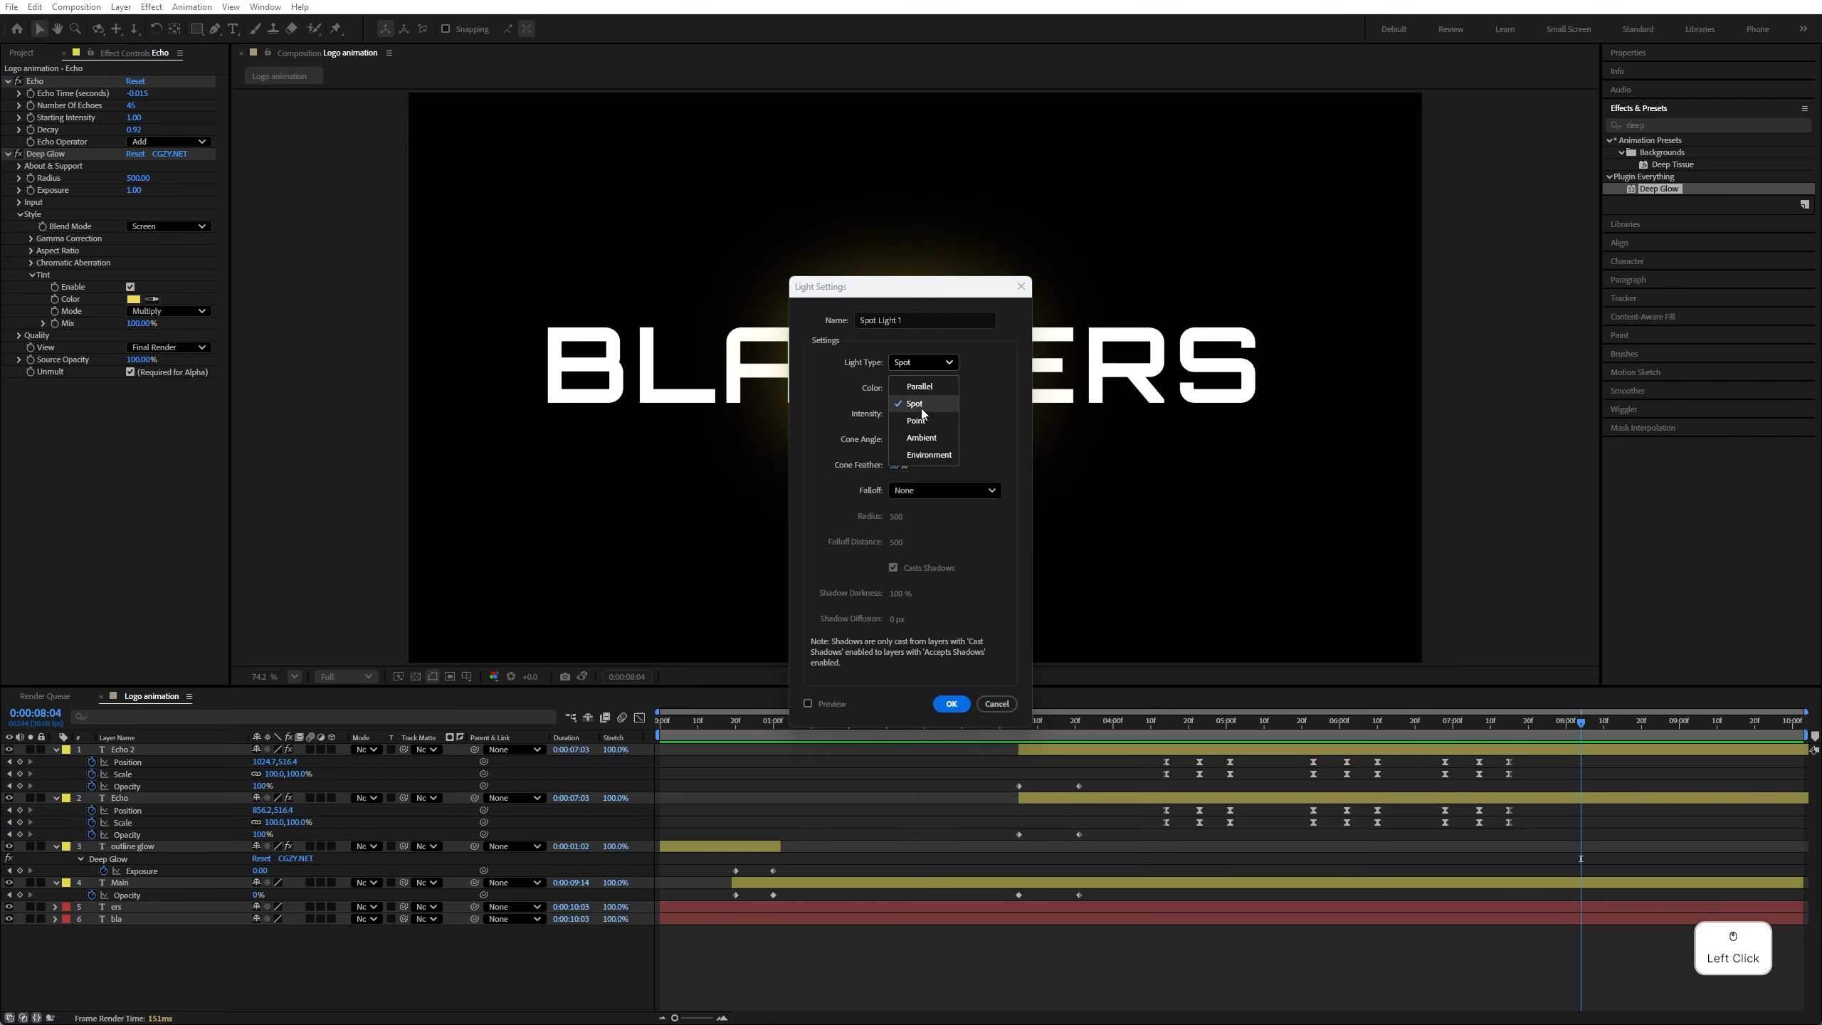
{"action": "left_click", "coordinate": [925, 415]}
{"action": "left_click", "coordinate": [952, 703]}
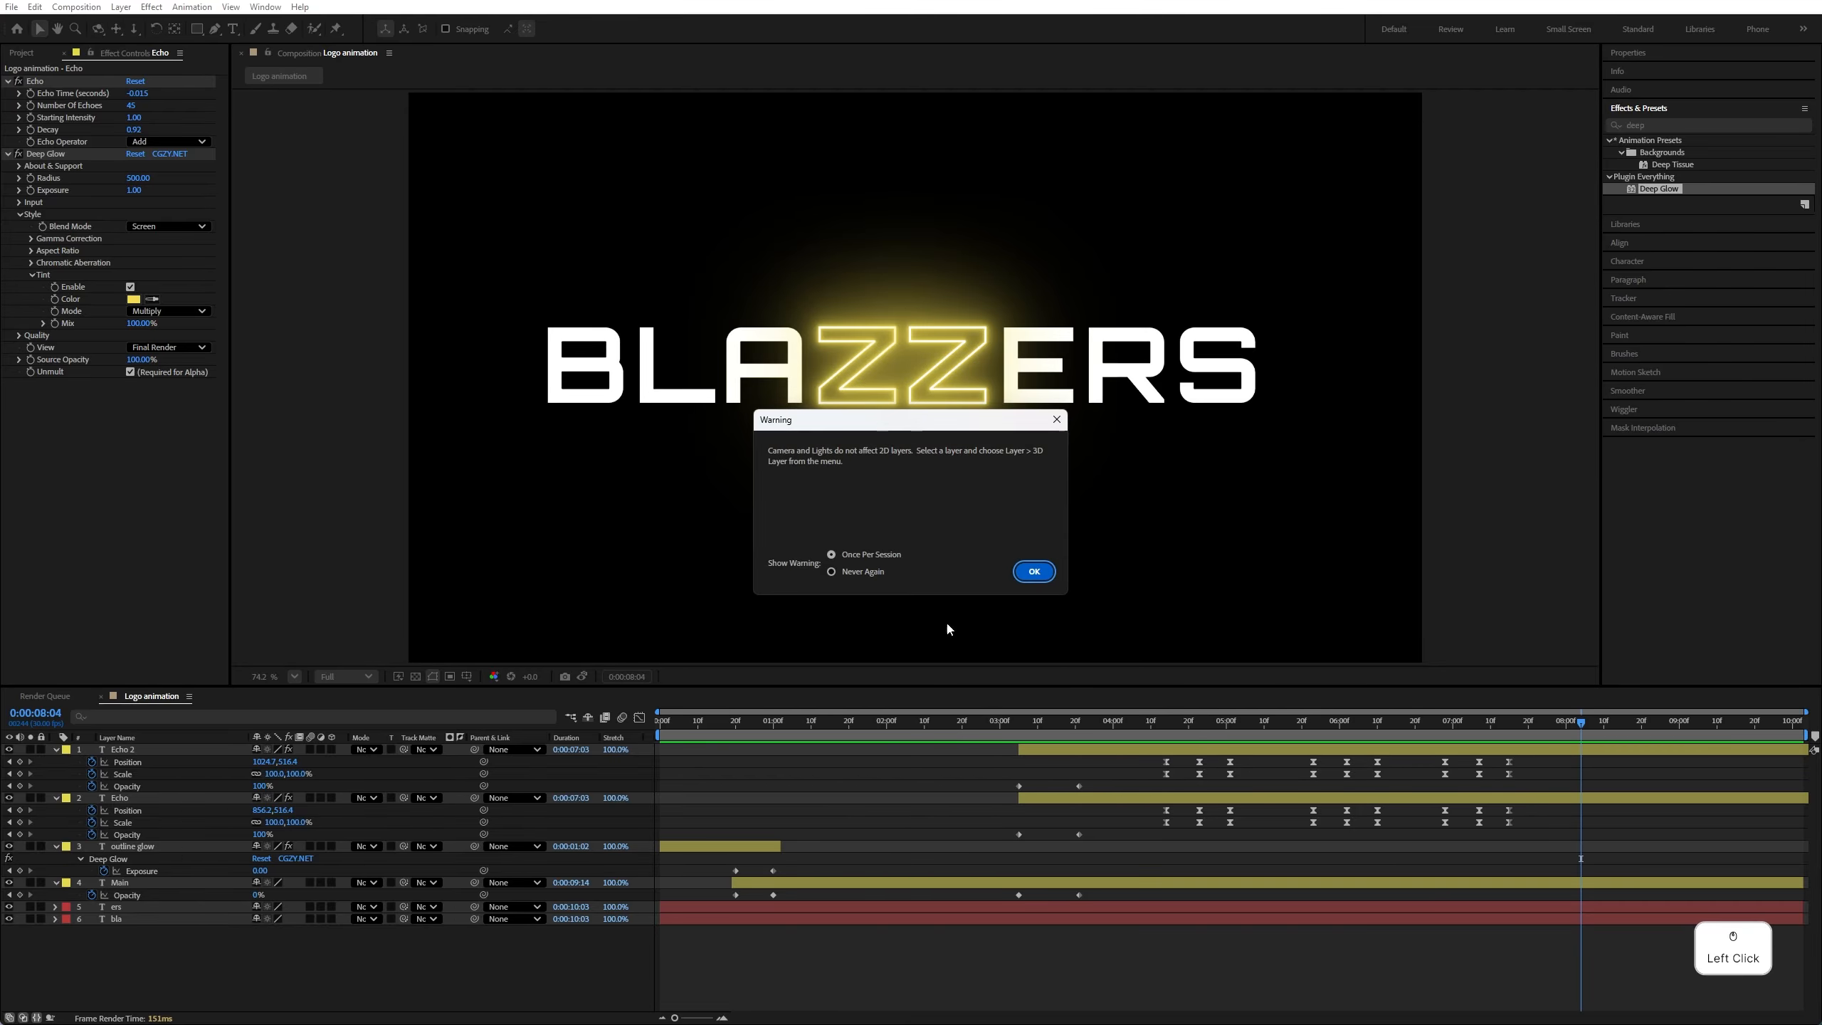
{"action": "left_click", "coordinate": [1034, 572]}
{"action": "left_click_drag", "start_coordinate": [123, 950], "coordinate": [323, 926]}
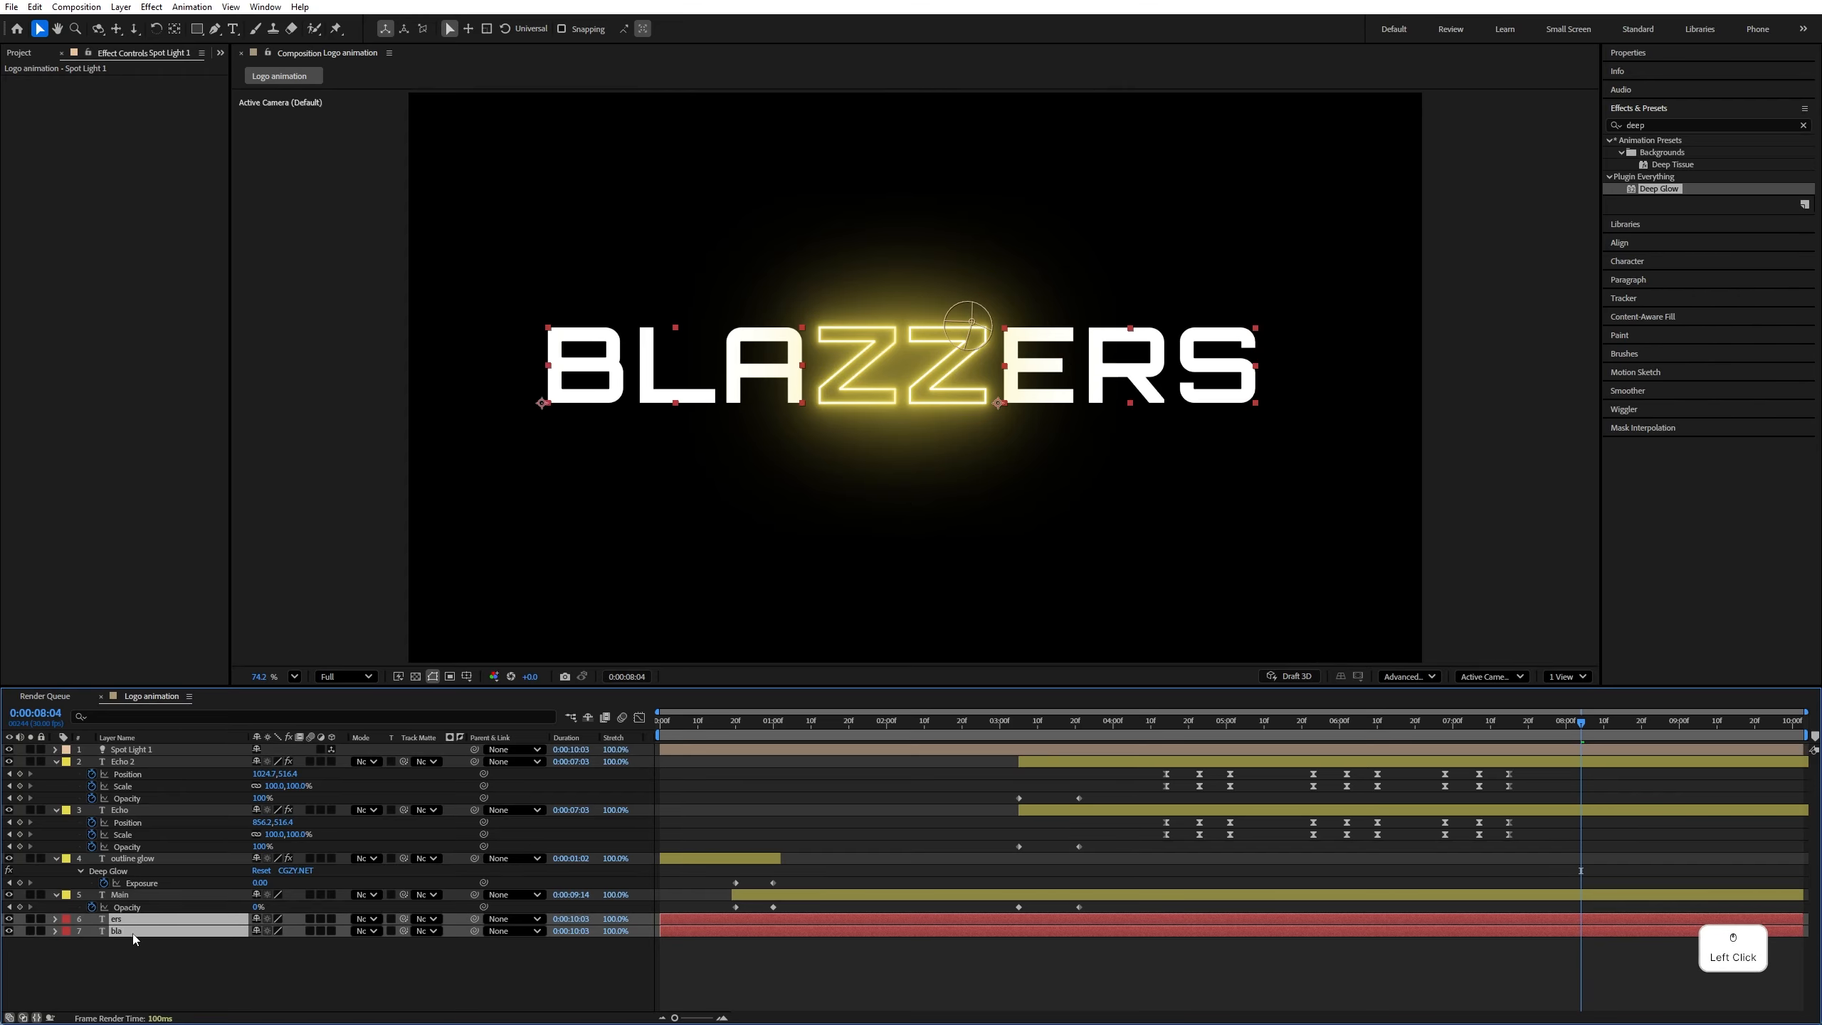
{"action": "left_click", "coordinate": [334, 920]}
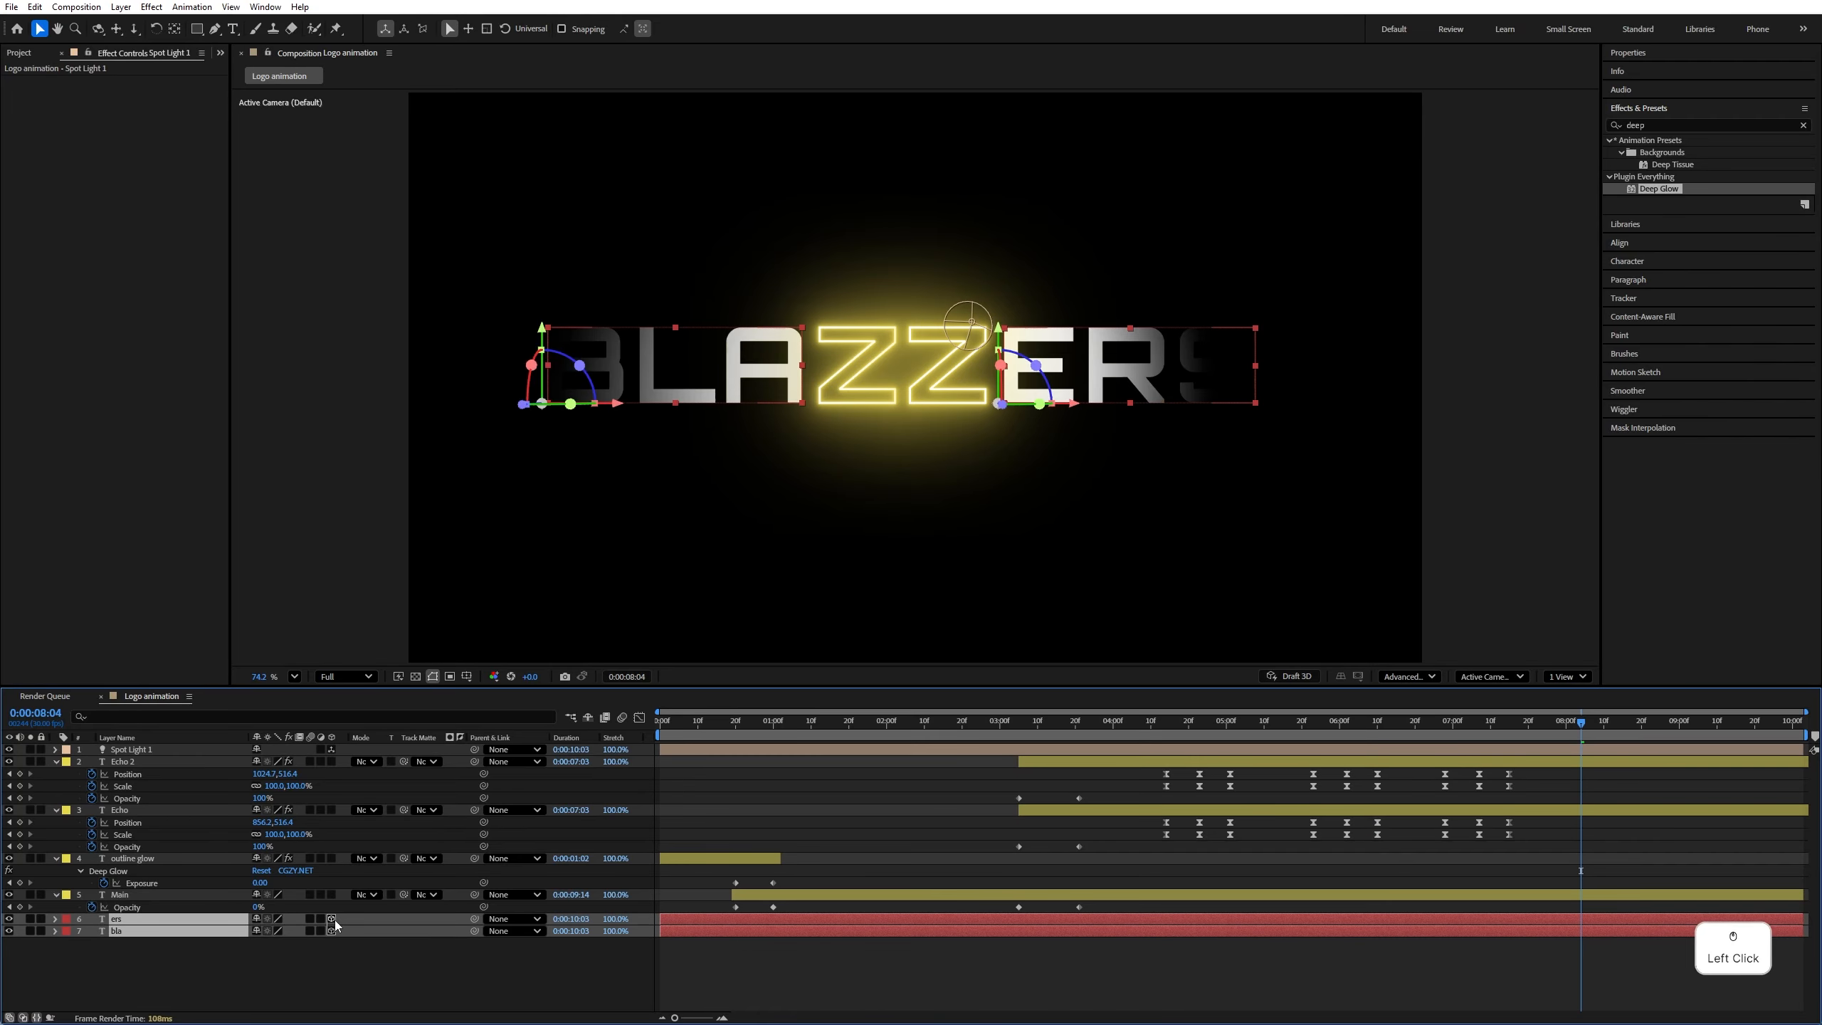
Pull the spot light back from the text to a Z position of about -958
{"action": "left_click", "coordinate": [154, 751]}
{"action": "key", "text": "p"}
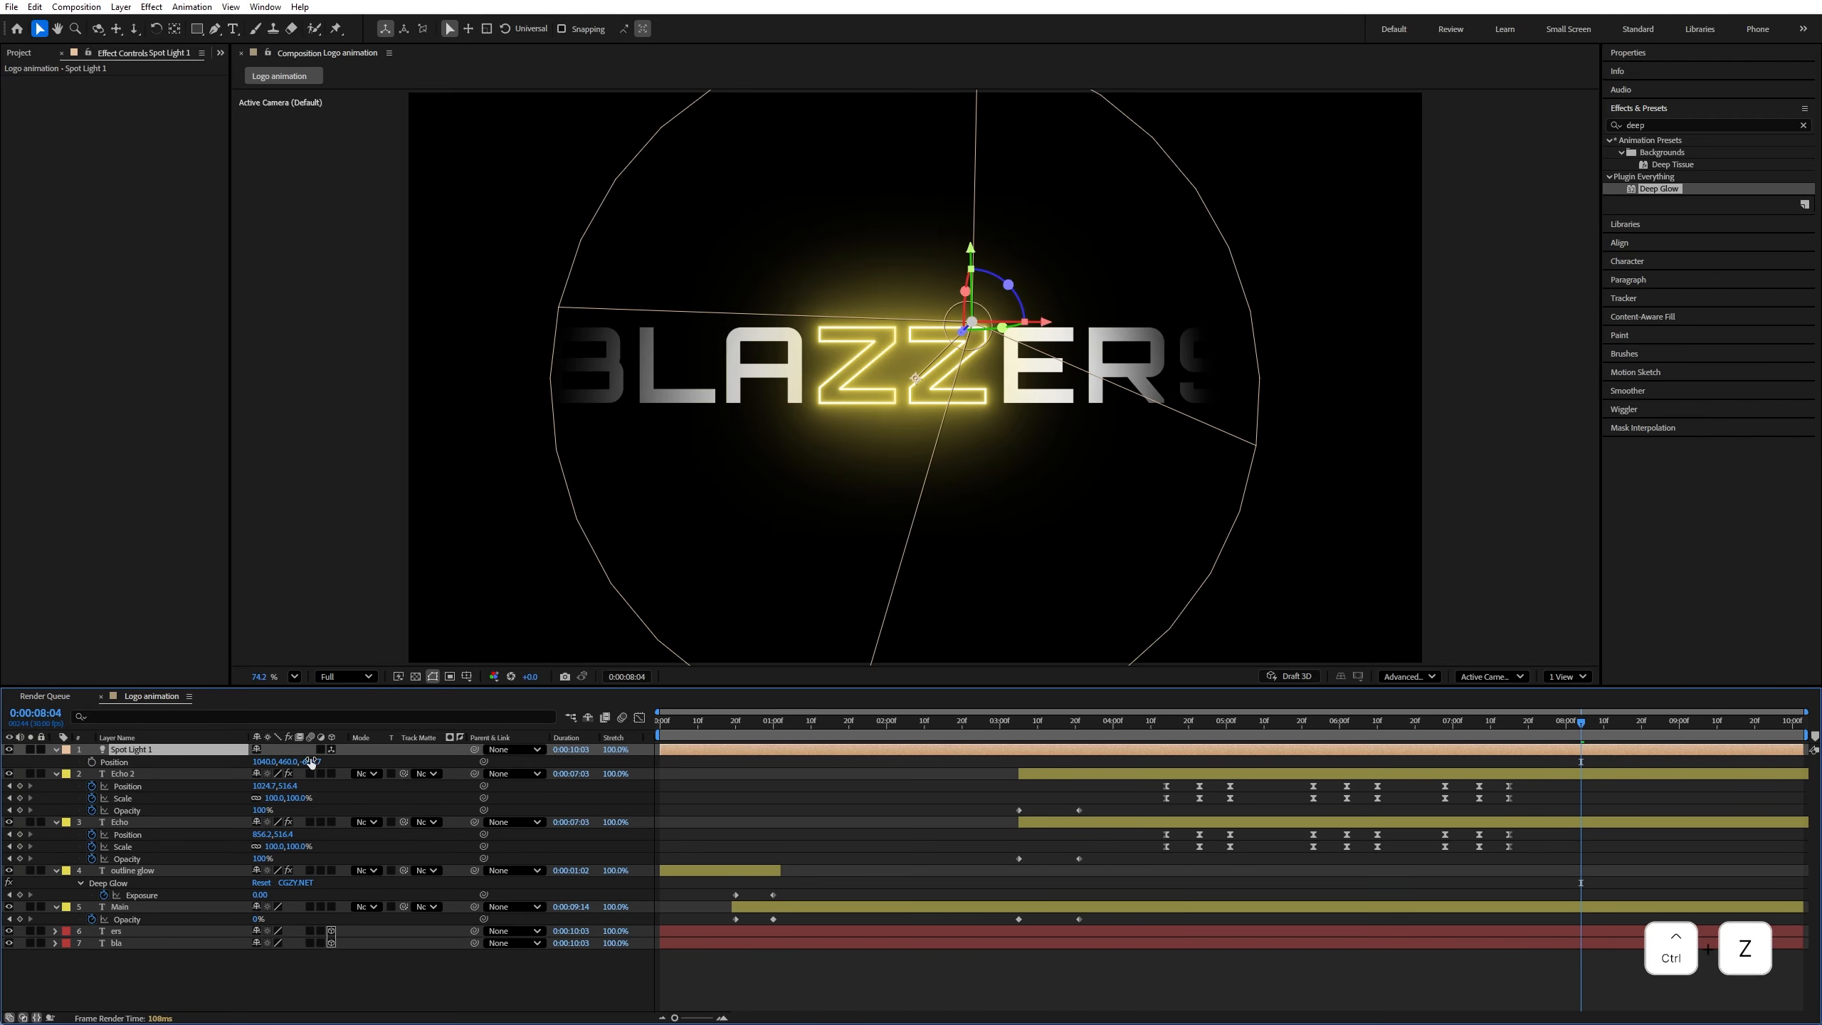
{"action": "left_click_drag", "start_coordinate": [310, 762], "coordinate": [168, 776]}
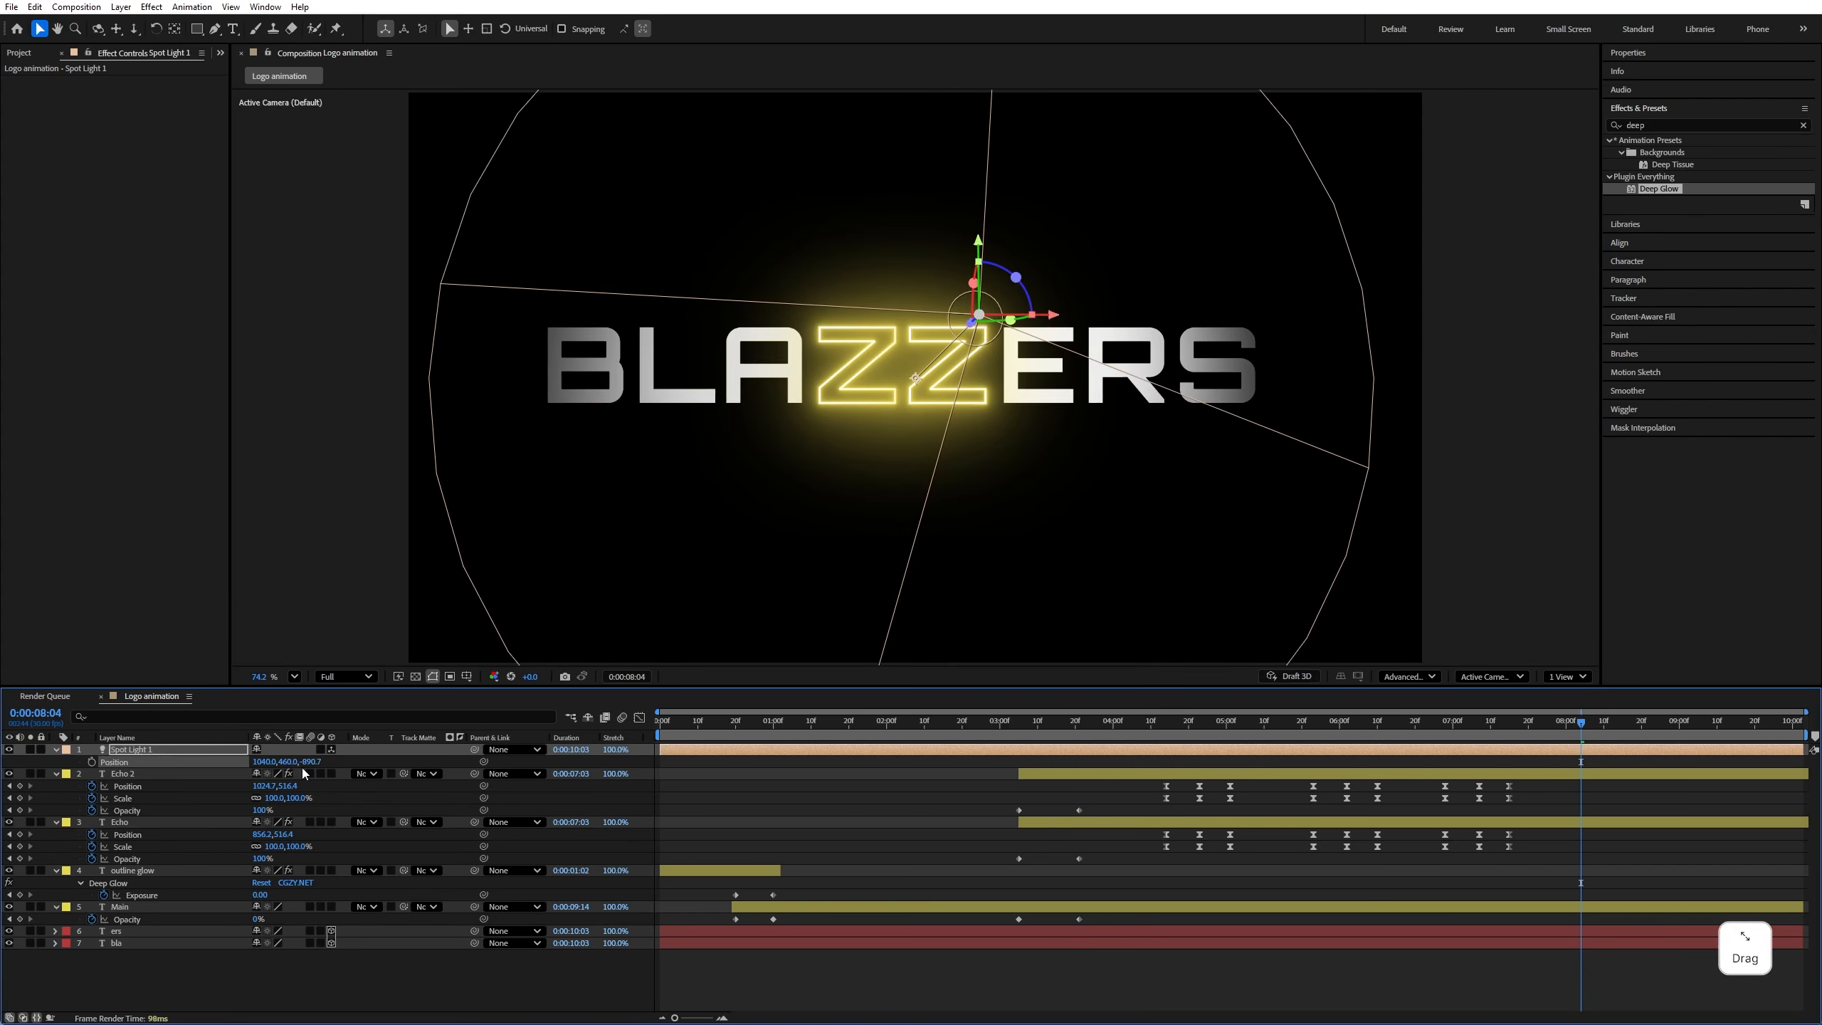
At 0:00:00:20, add an Intensity keyframe to the spot light with a value of 20%
{"action": "left_click", "coordinate": [732, 731]}
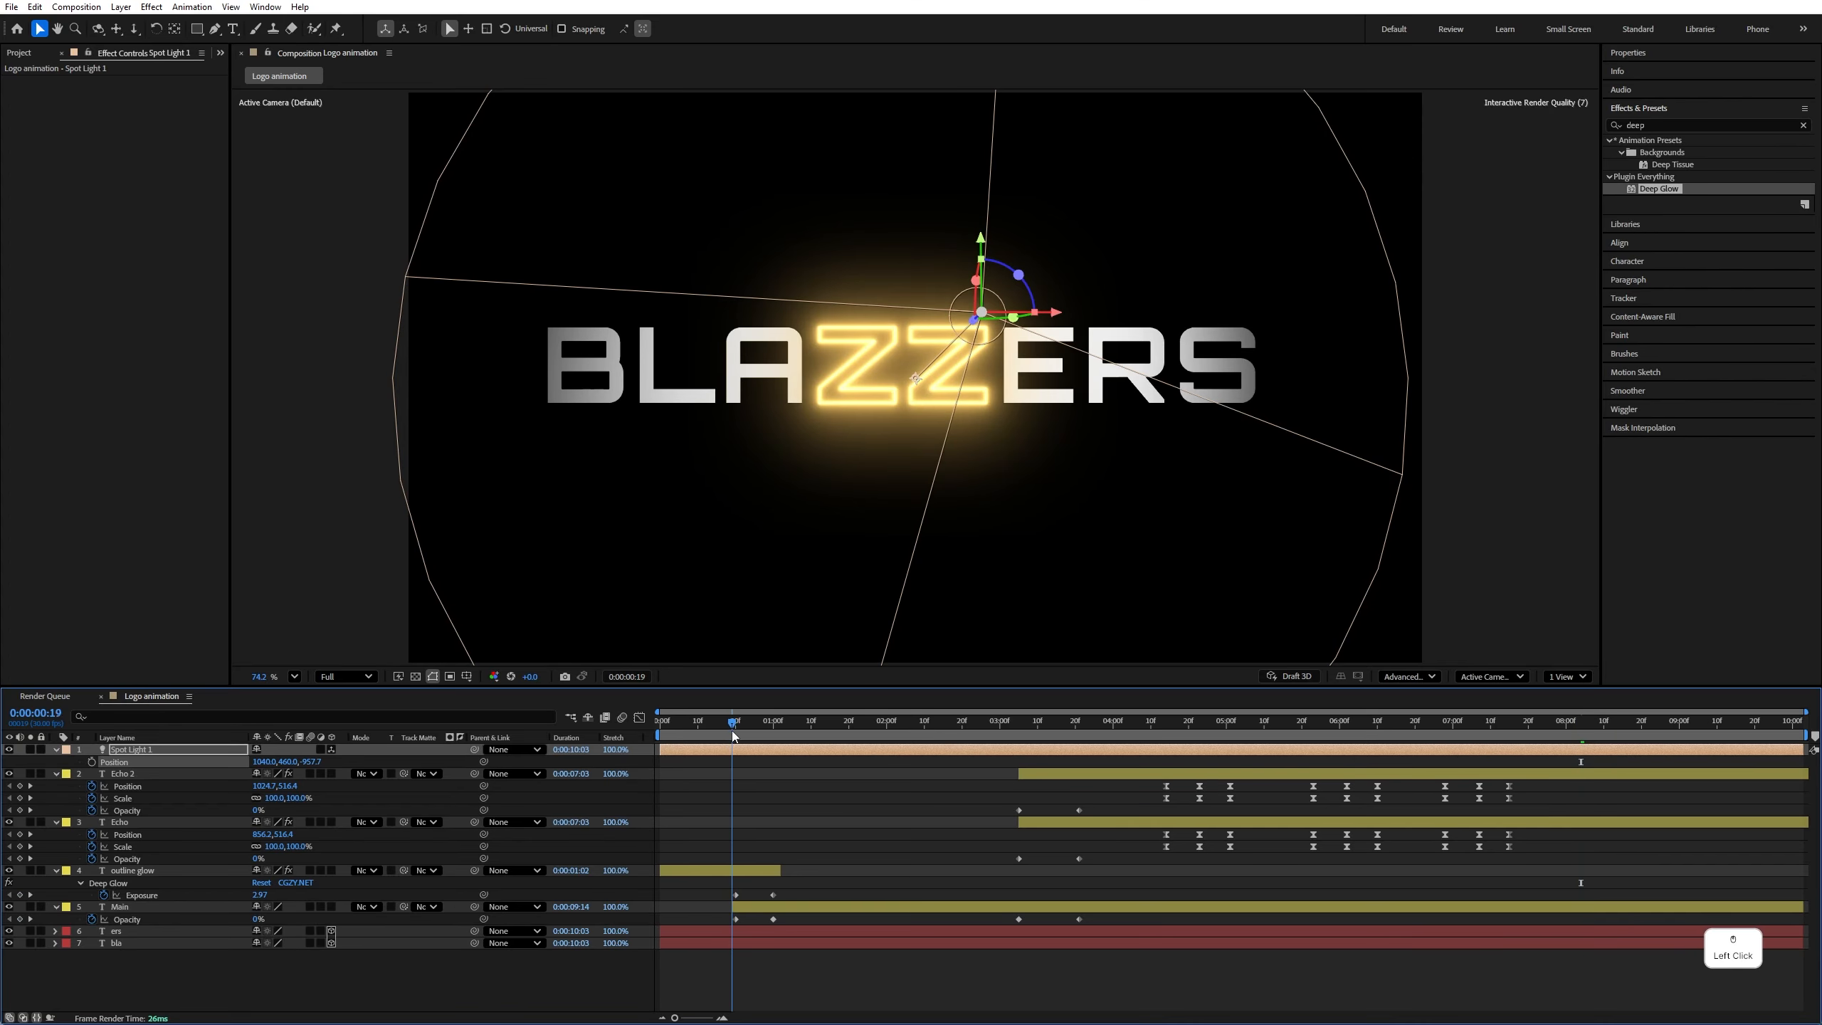
{"action": "left_click_drag", "start_coordinate": [733, 732], "coordinate": [736, 733]}
{"action": "left_click", "coordinate": [132, 750]}
{"action": "key", "text": "t"}
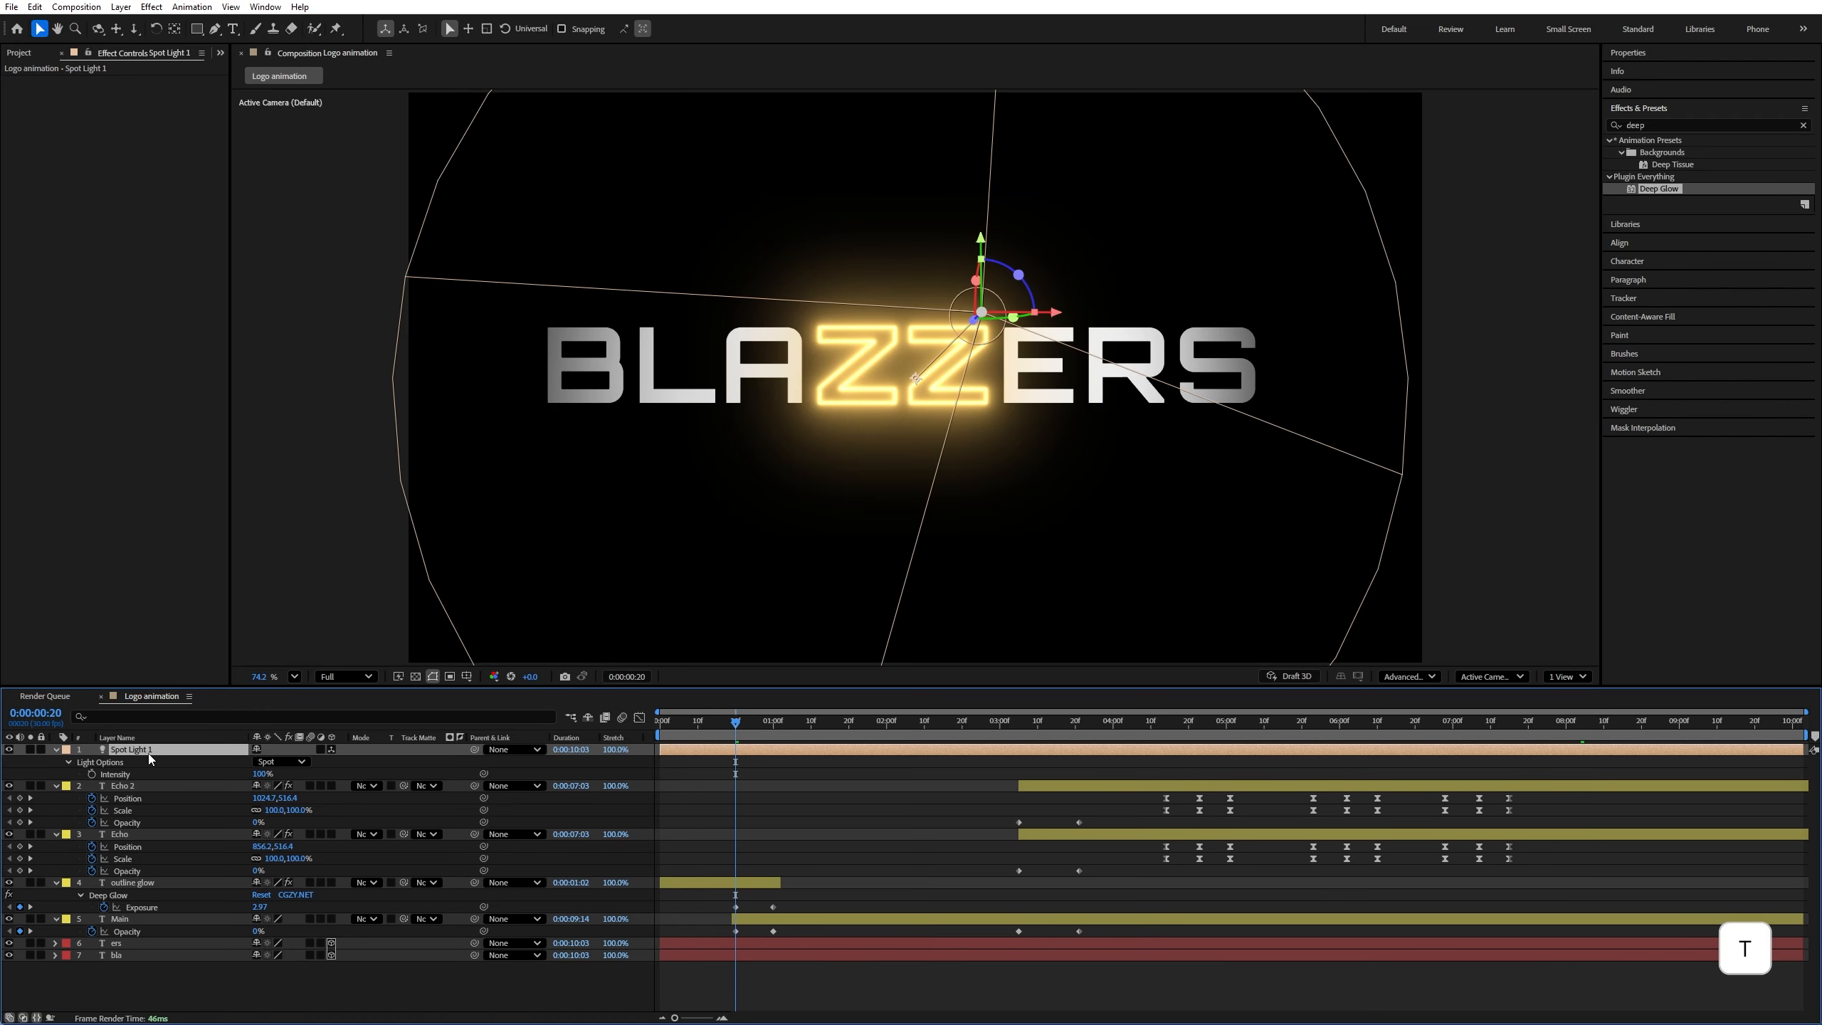
{"action": "left_click", "coordinate": [92, 774]}
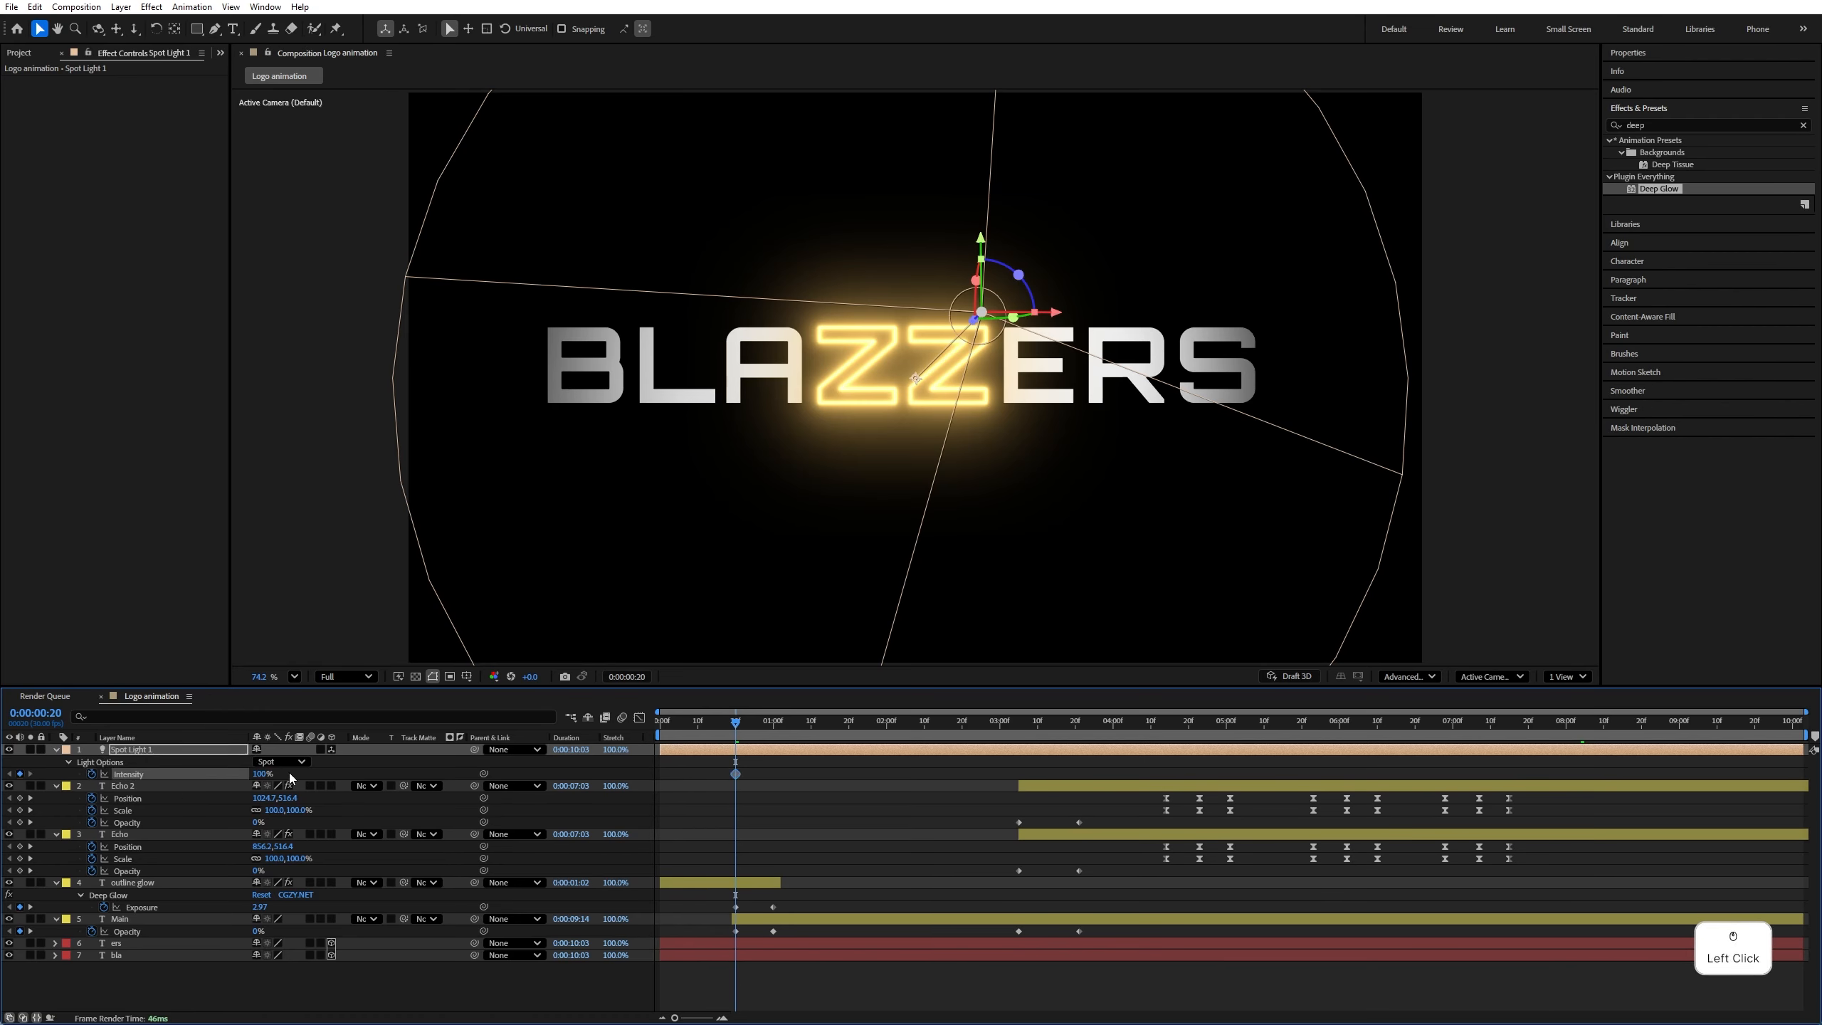
{"action": "left_click", "coordinate": [266, 774]}
{"action": "type", "text": "2"}
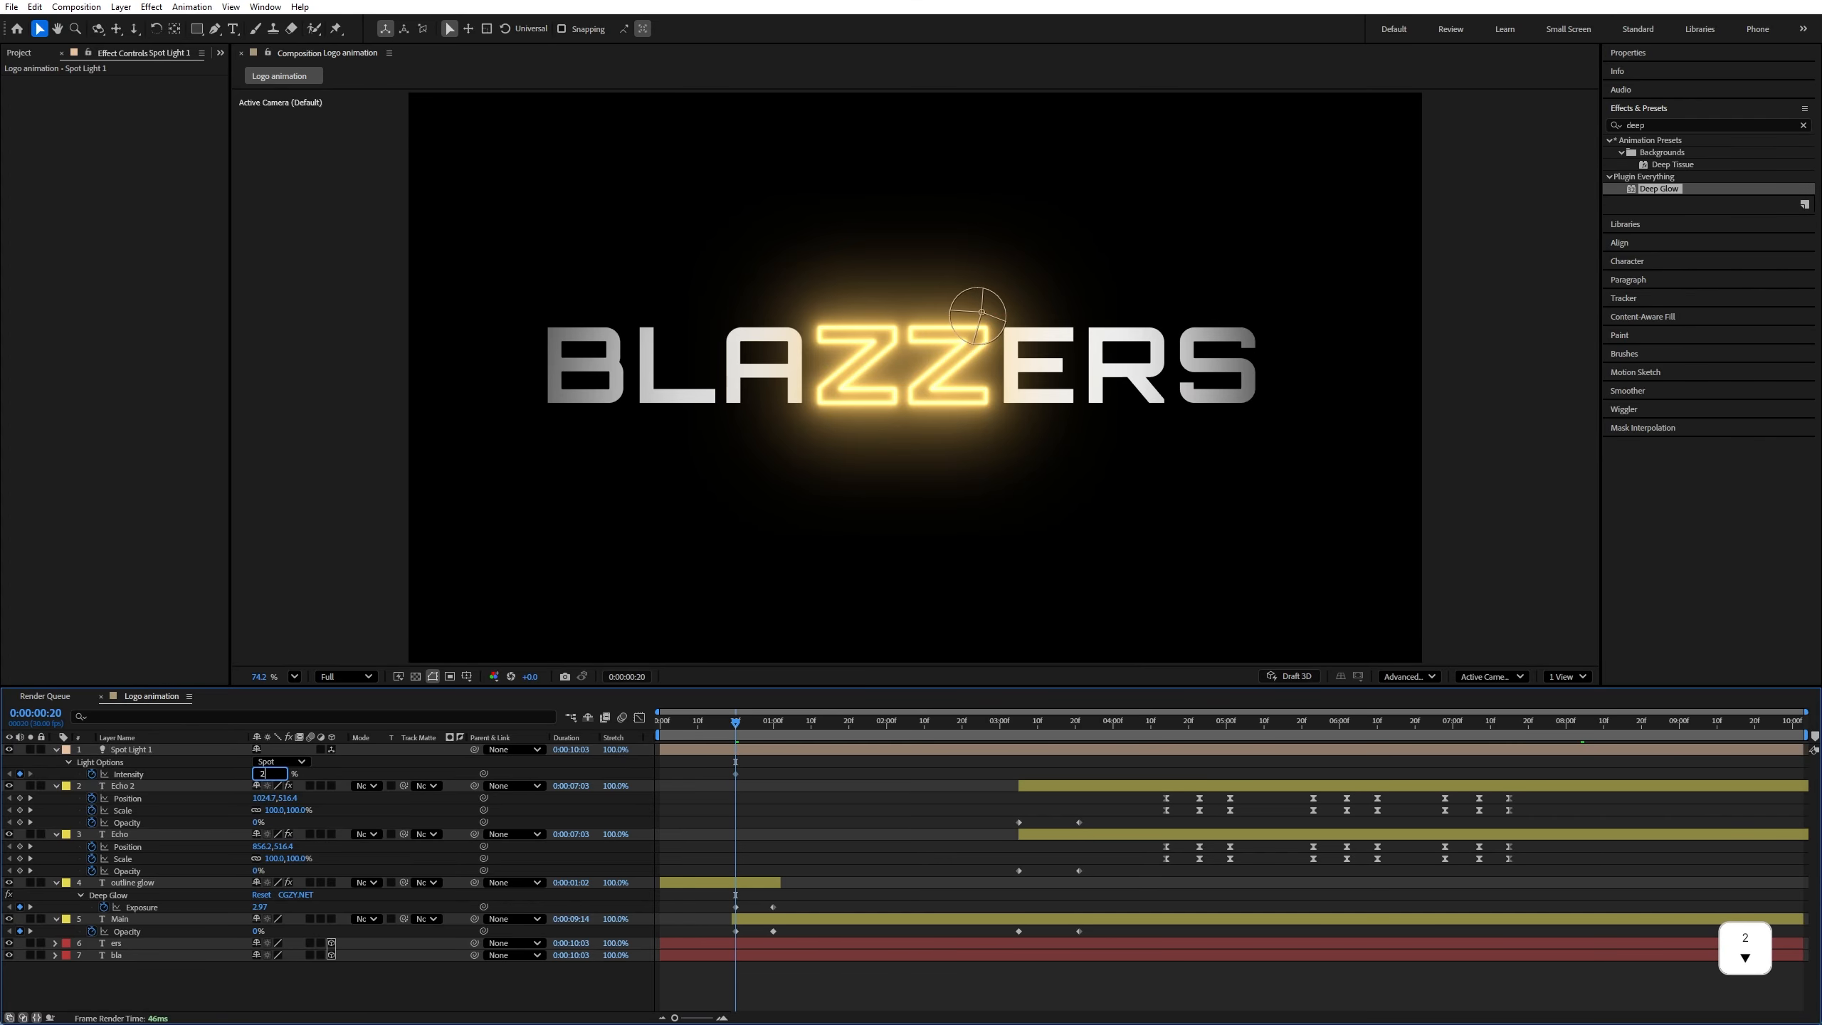
{"action": "type", "text": "0"}
{"action": "key", "text": "Return"}
At 0:00:01:22, set the spot light's Intensity to 100% and play back the animation from the start
{"action": "left_click_drag", "start_coordinate": [817, 727], "coordinate": [852, 726]}
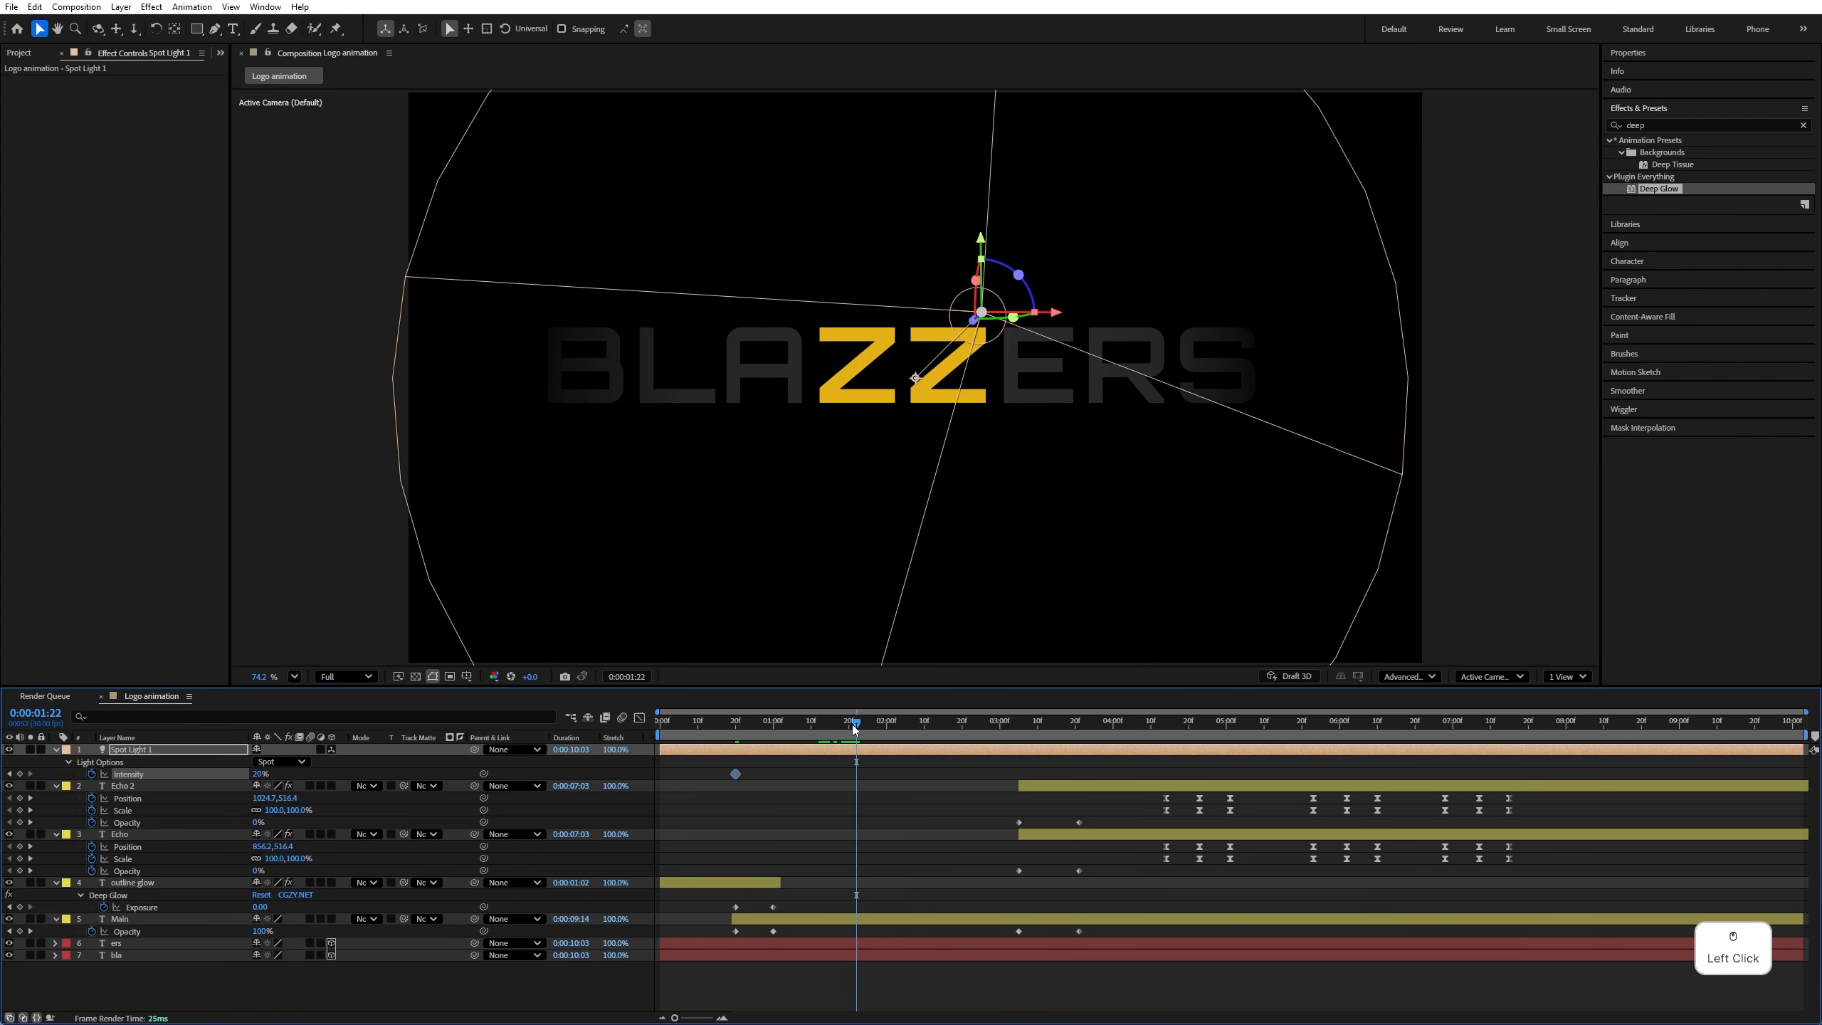
{"action": "left_click", "coordinate": [260, 774]}
{"action": "type", "text": "100"}
{"action": "key", "text": "Return"}
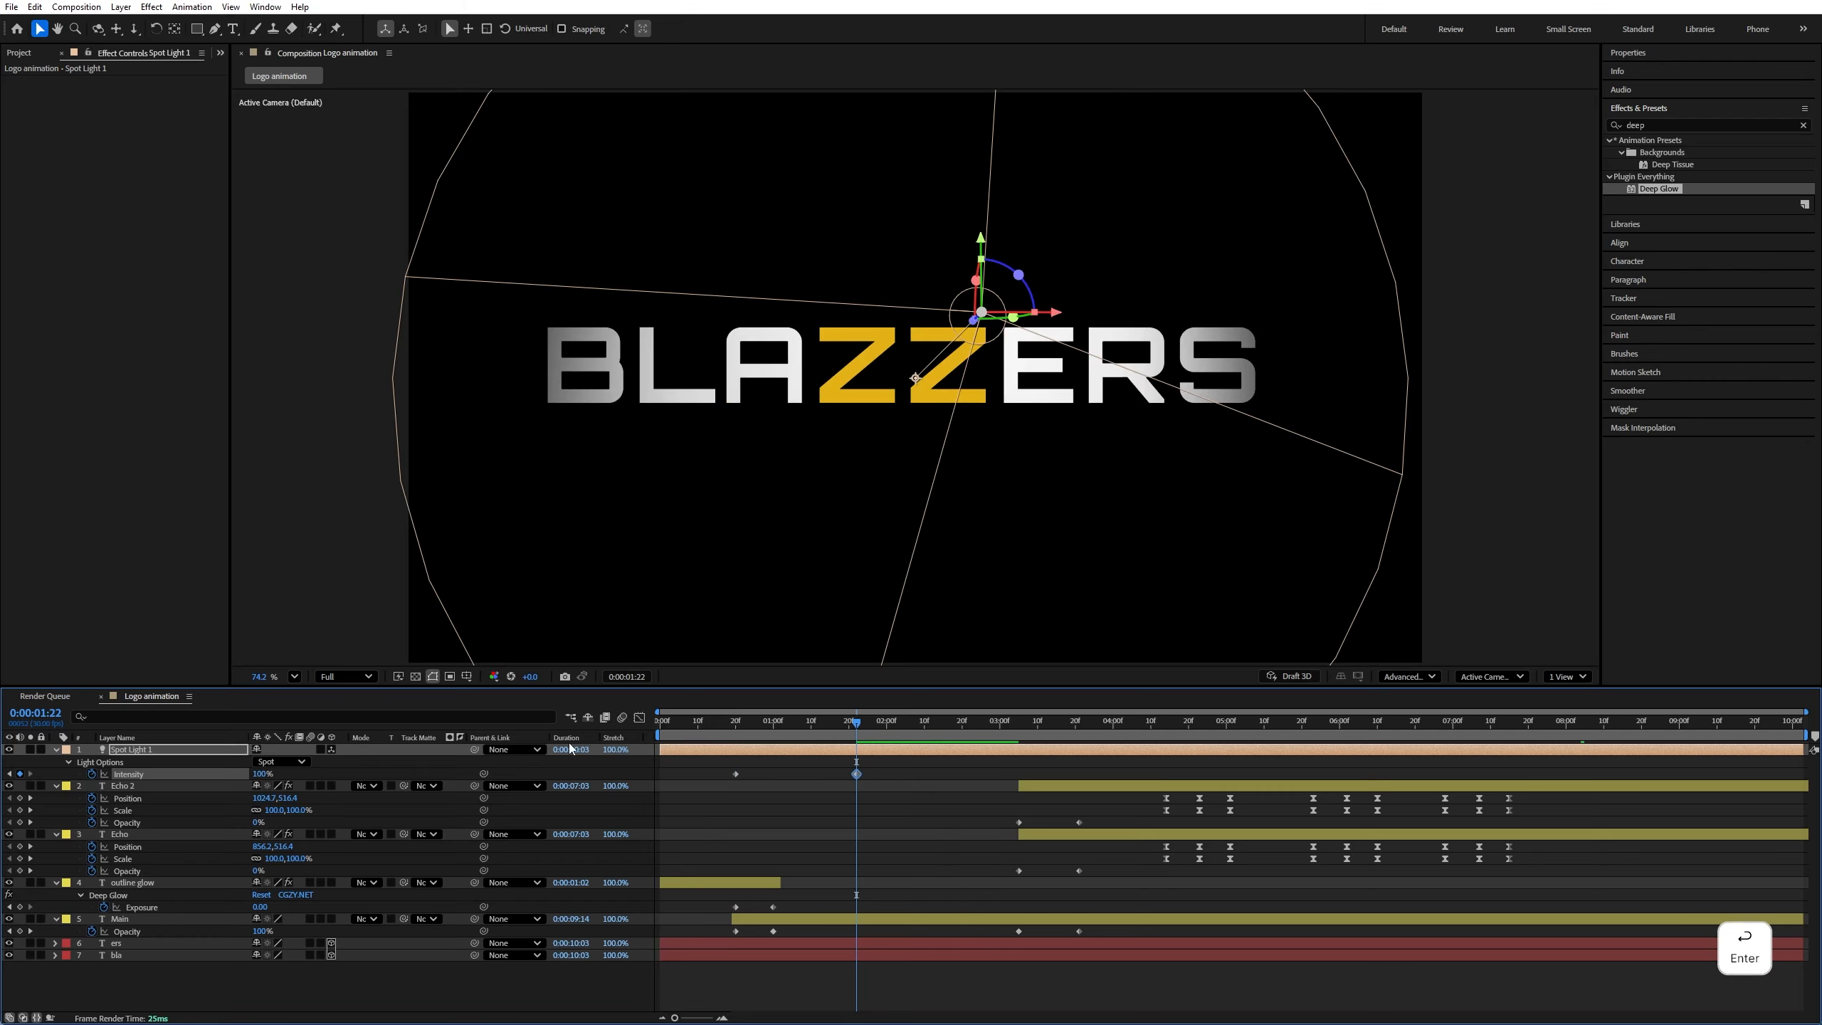
{"action": "left_click", "coordinate": [666, 714]}
{"action": "key", "text": "space"}
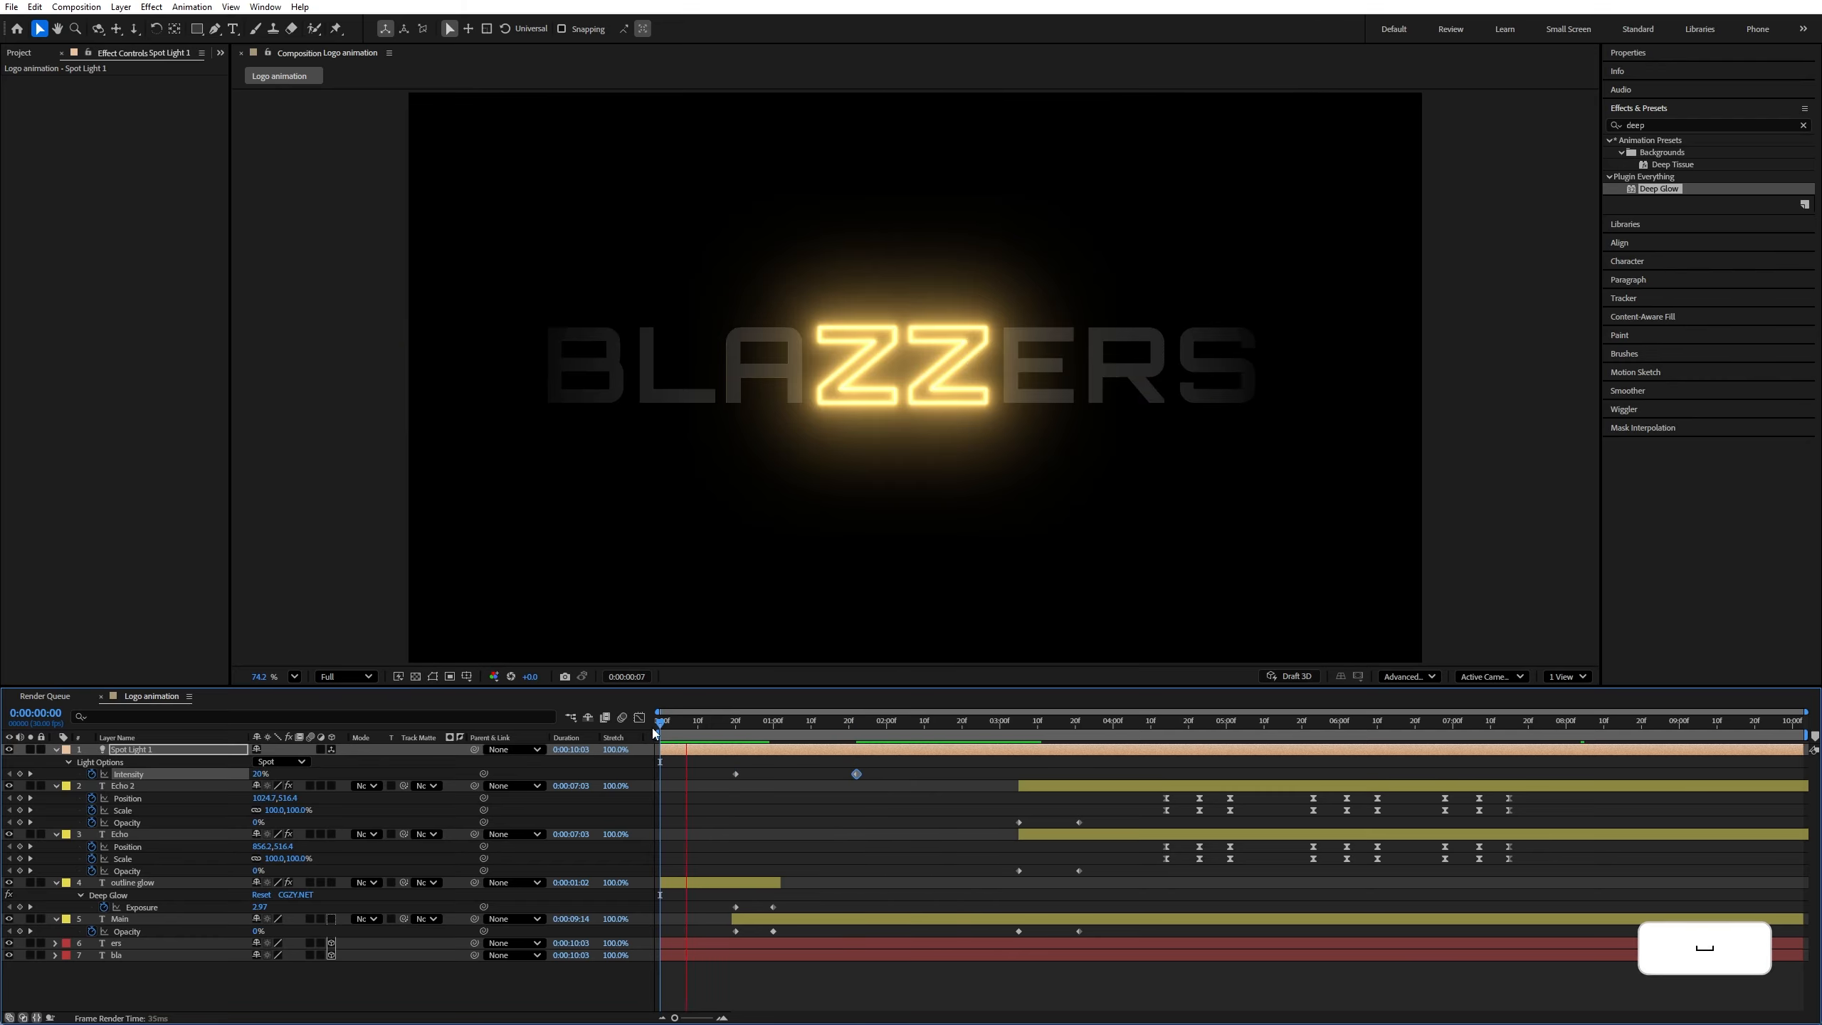
{"action": "key", "text": "space"}
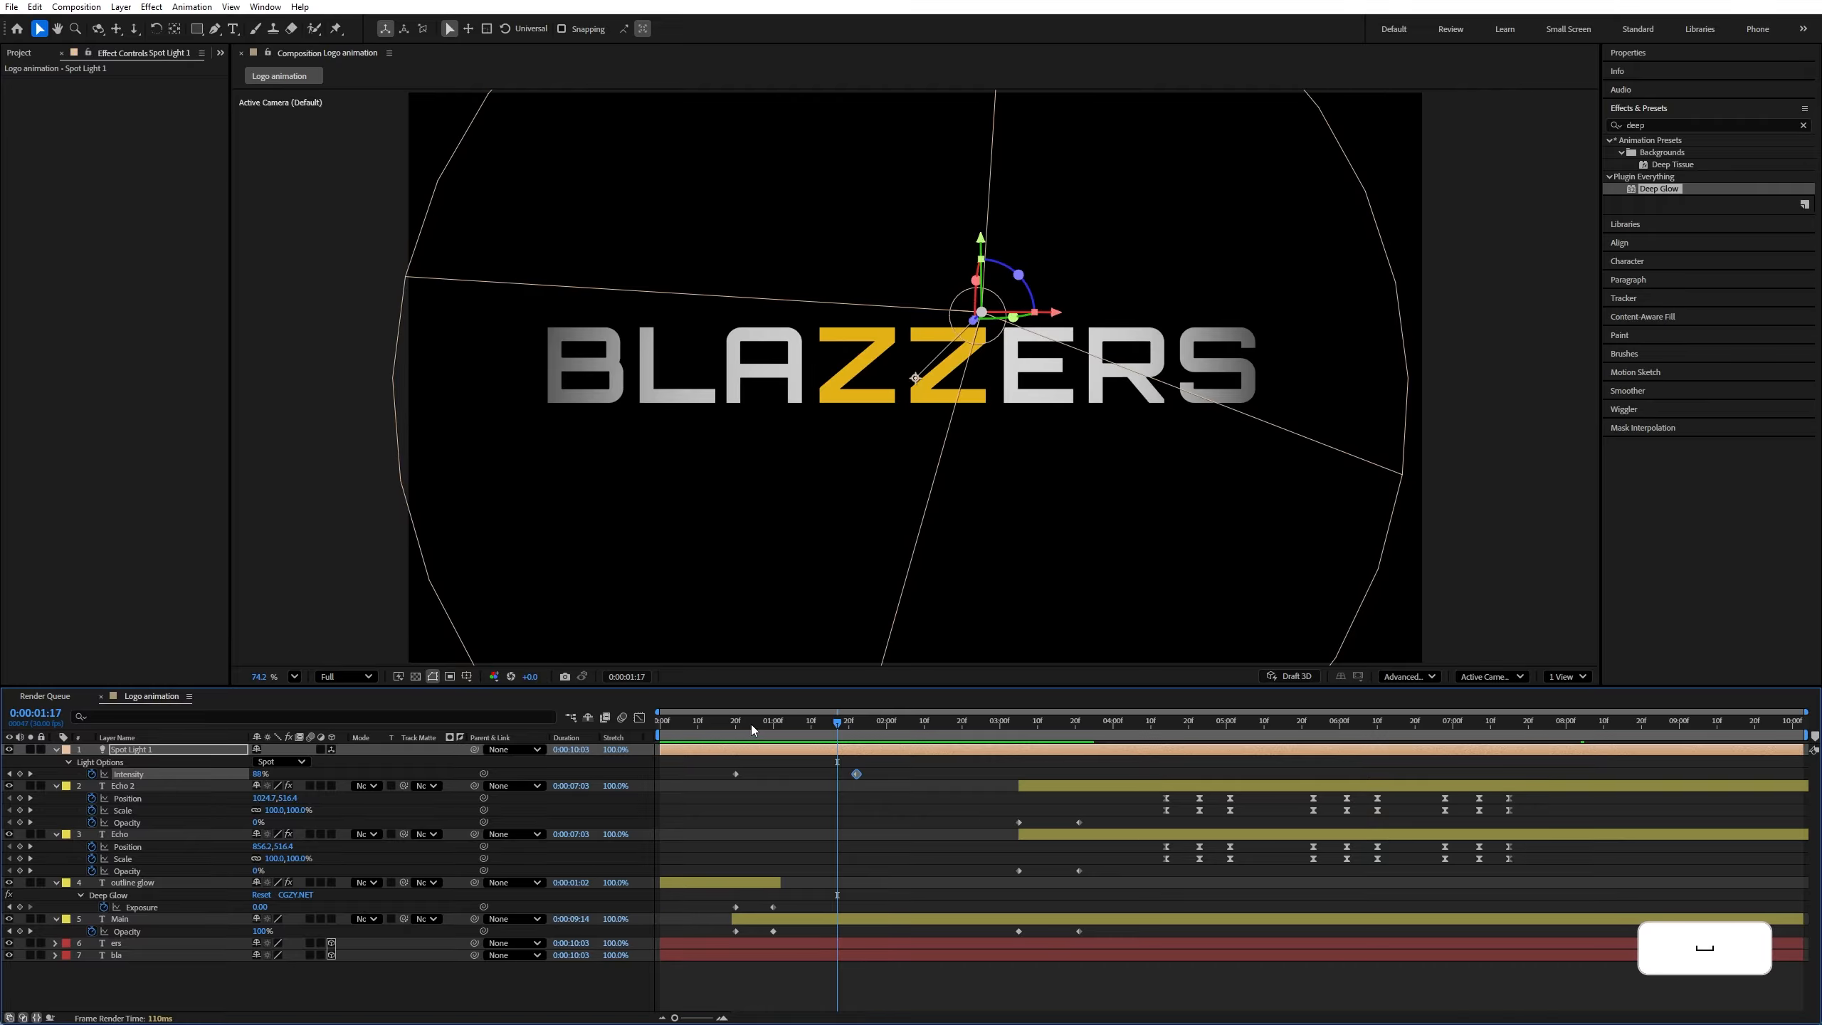
Hold the spot light's Intensity at 100% with a keyframe at 0:00:04:14 and set it to 7% at 0:00:06:02
{"action": "left_click_drag", "start_coordinate": [838, 723], "coordinate": [1178, 727]}
{"action": "left_click", "coordinate": [1167, 727]}
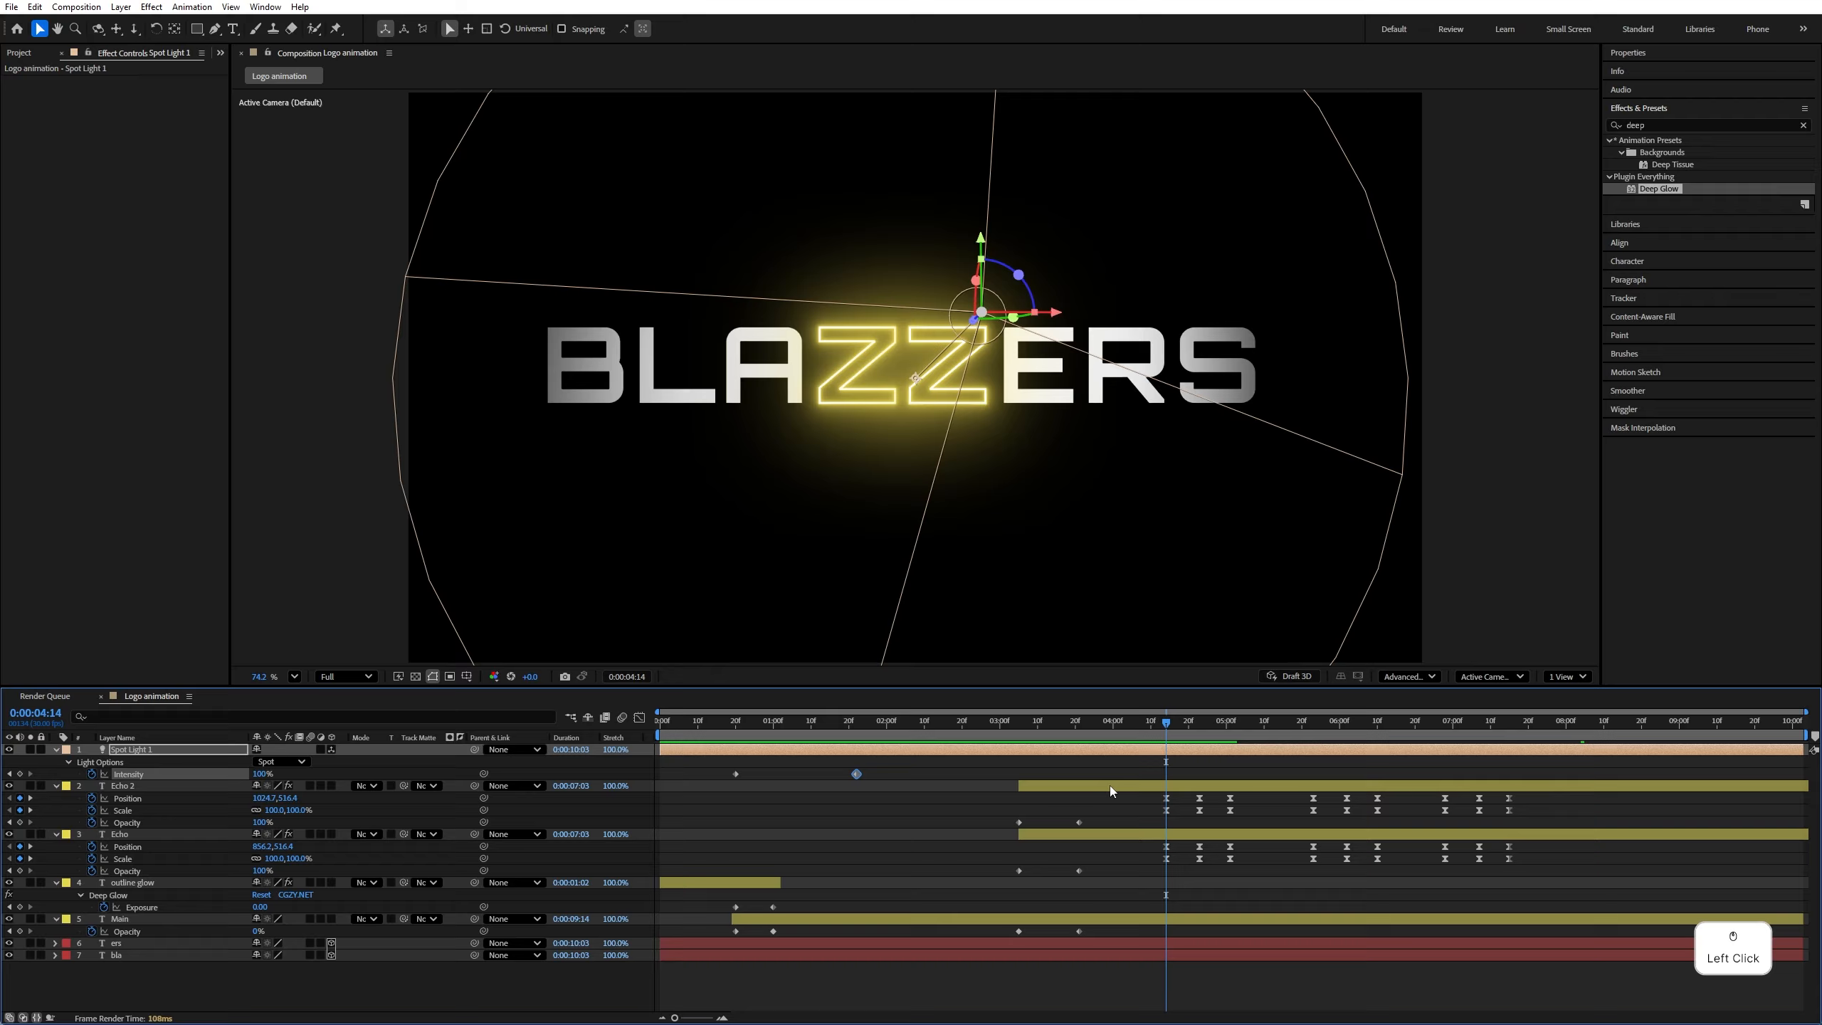
{"action": "left_click", "coordinate": [19, 773]}
{"action": "left_click", "coordinate": [1345, 725], "text": "shift"}
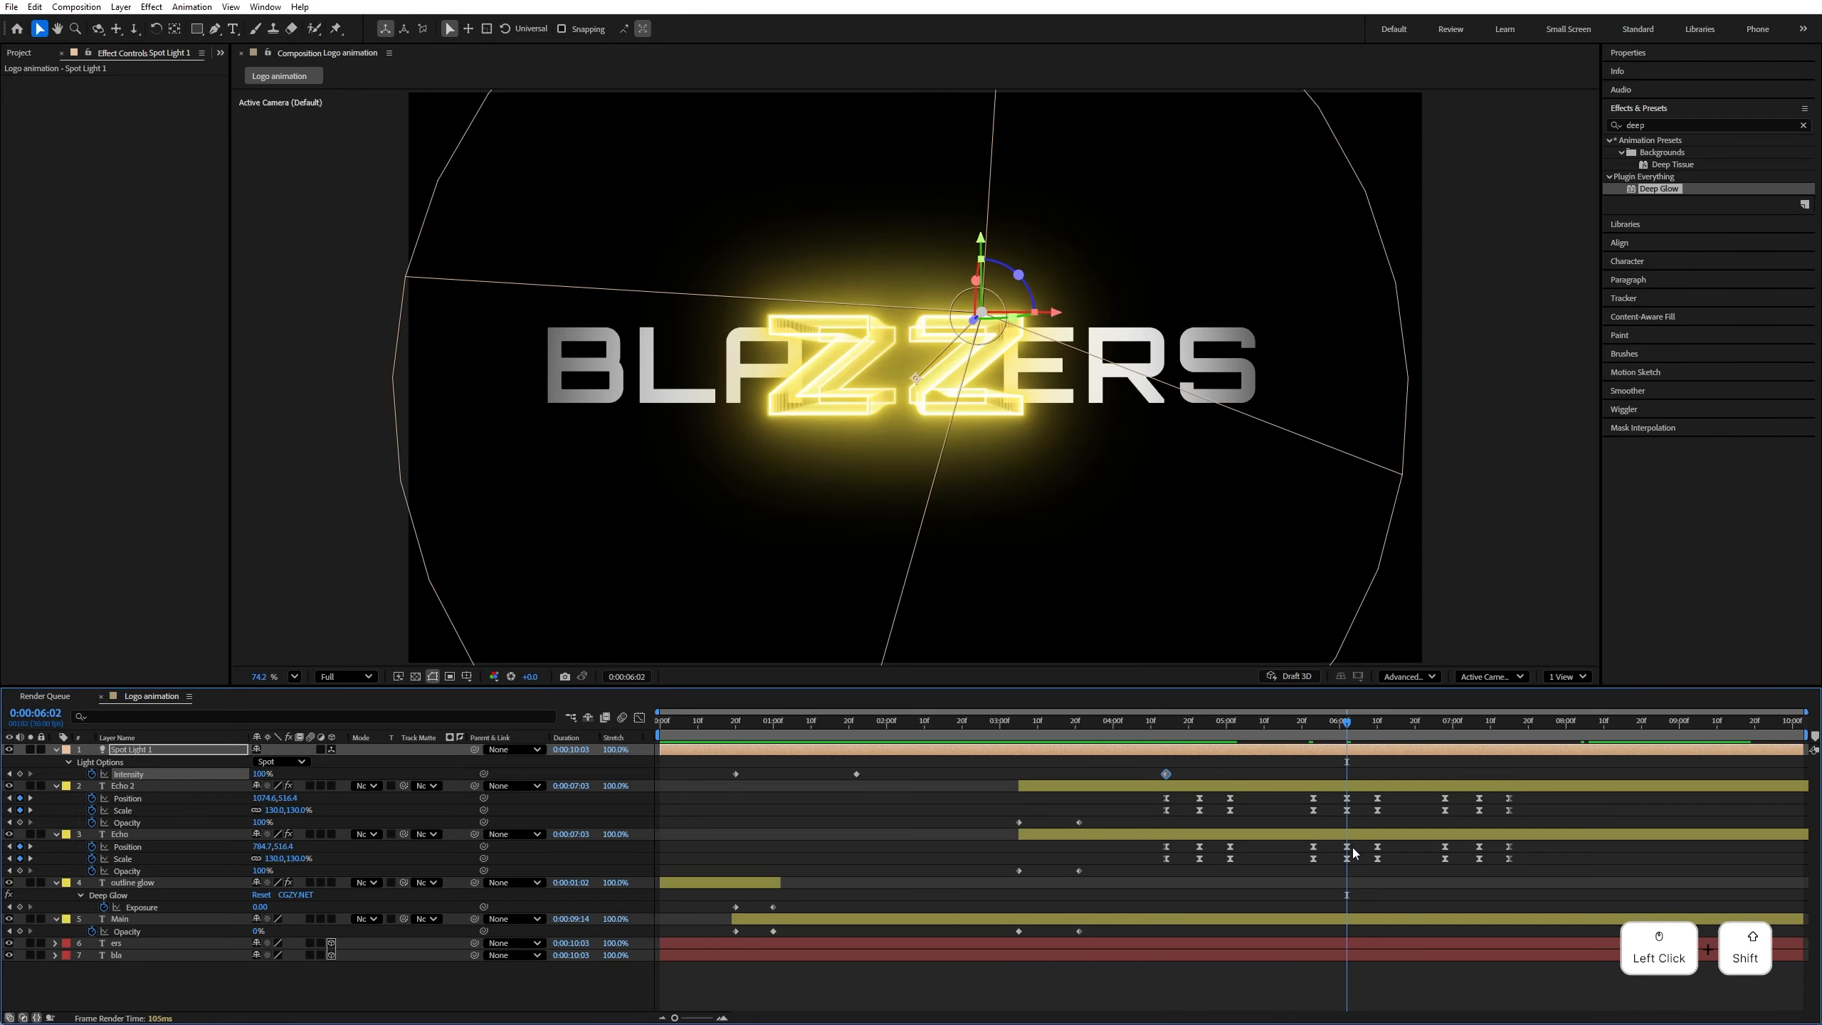
{"action": "left_click", "coordinate": [260, 774]}
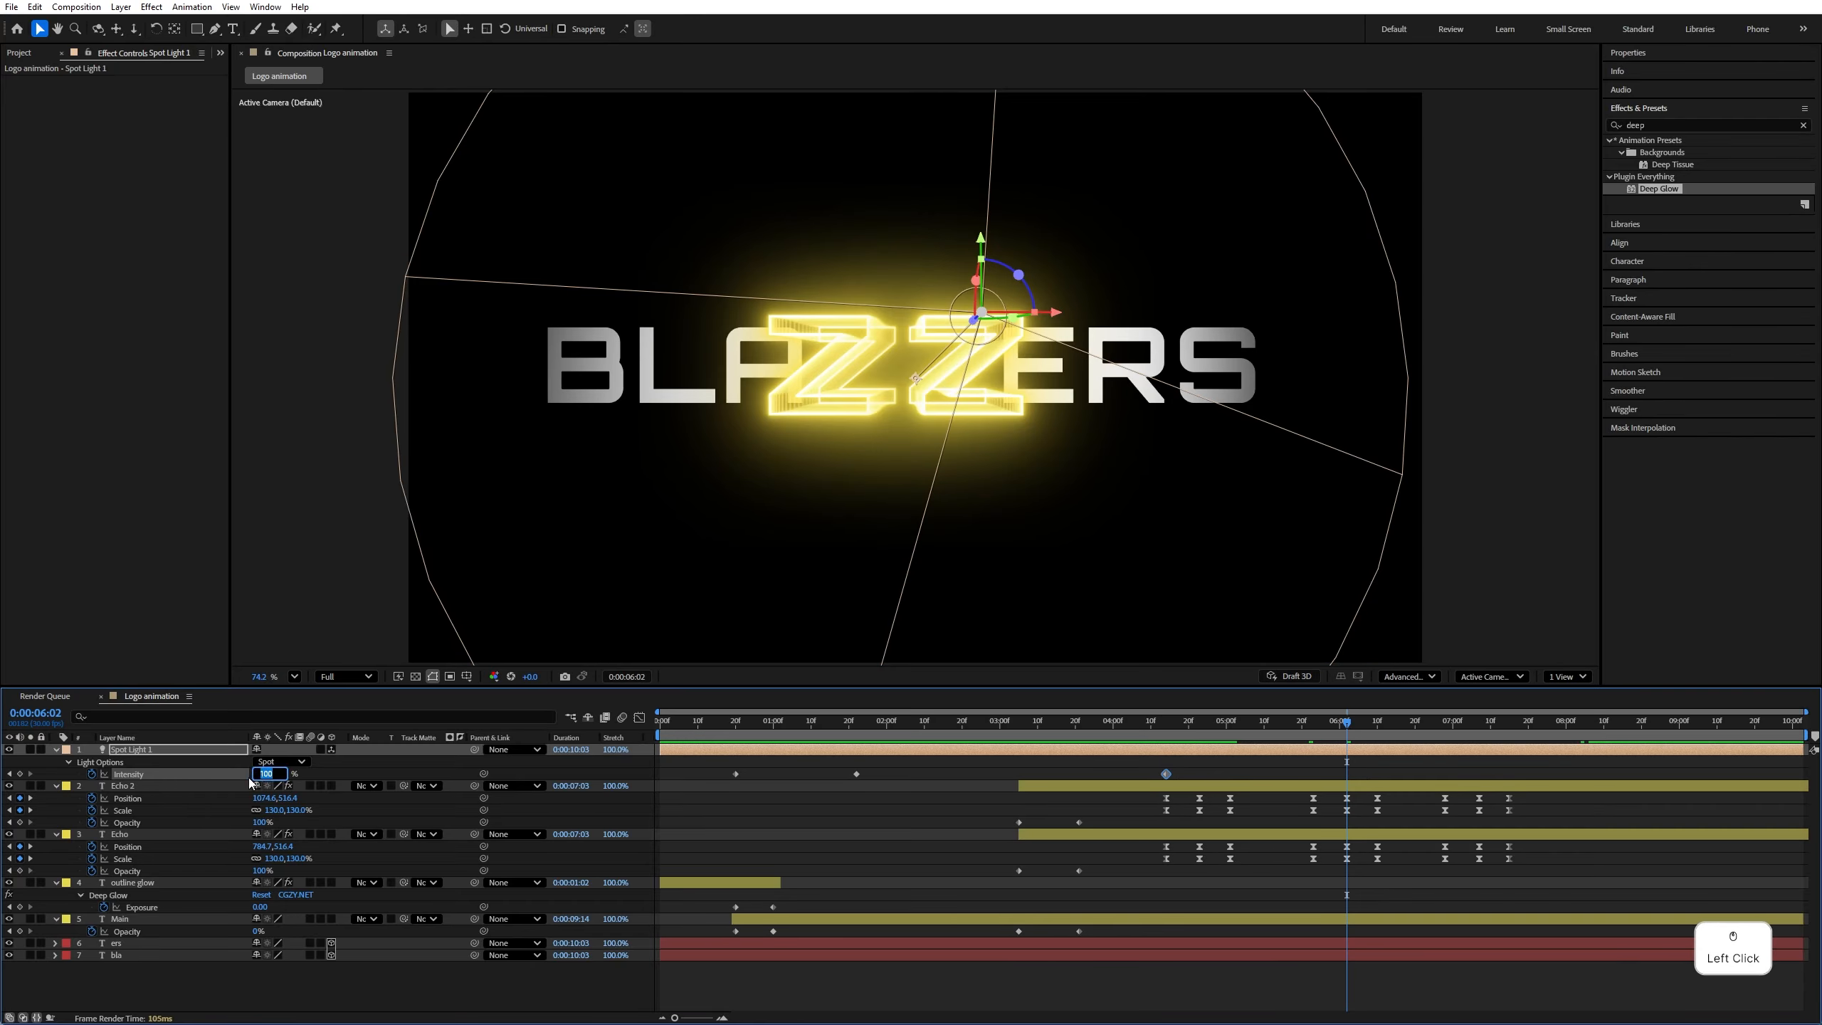
{"action": "type", "text": "7"}
{"action": "key", "text": "Return"}
Fade out the ers and bla text layers with Opacity keyframes of 100% at 0:00:06:02 and 0% at 0:00:06:10
{"action": "left_click_drag", "start_coordinate": [134, 984], "coordinate": [146, 946]}
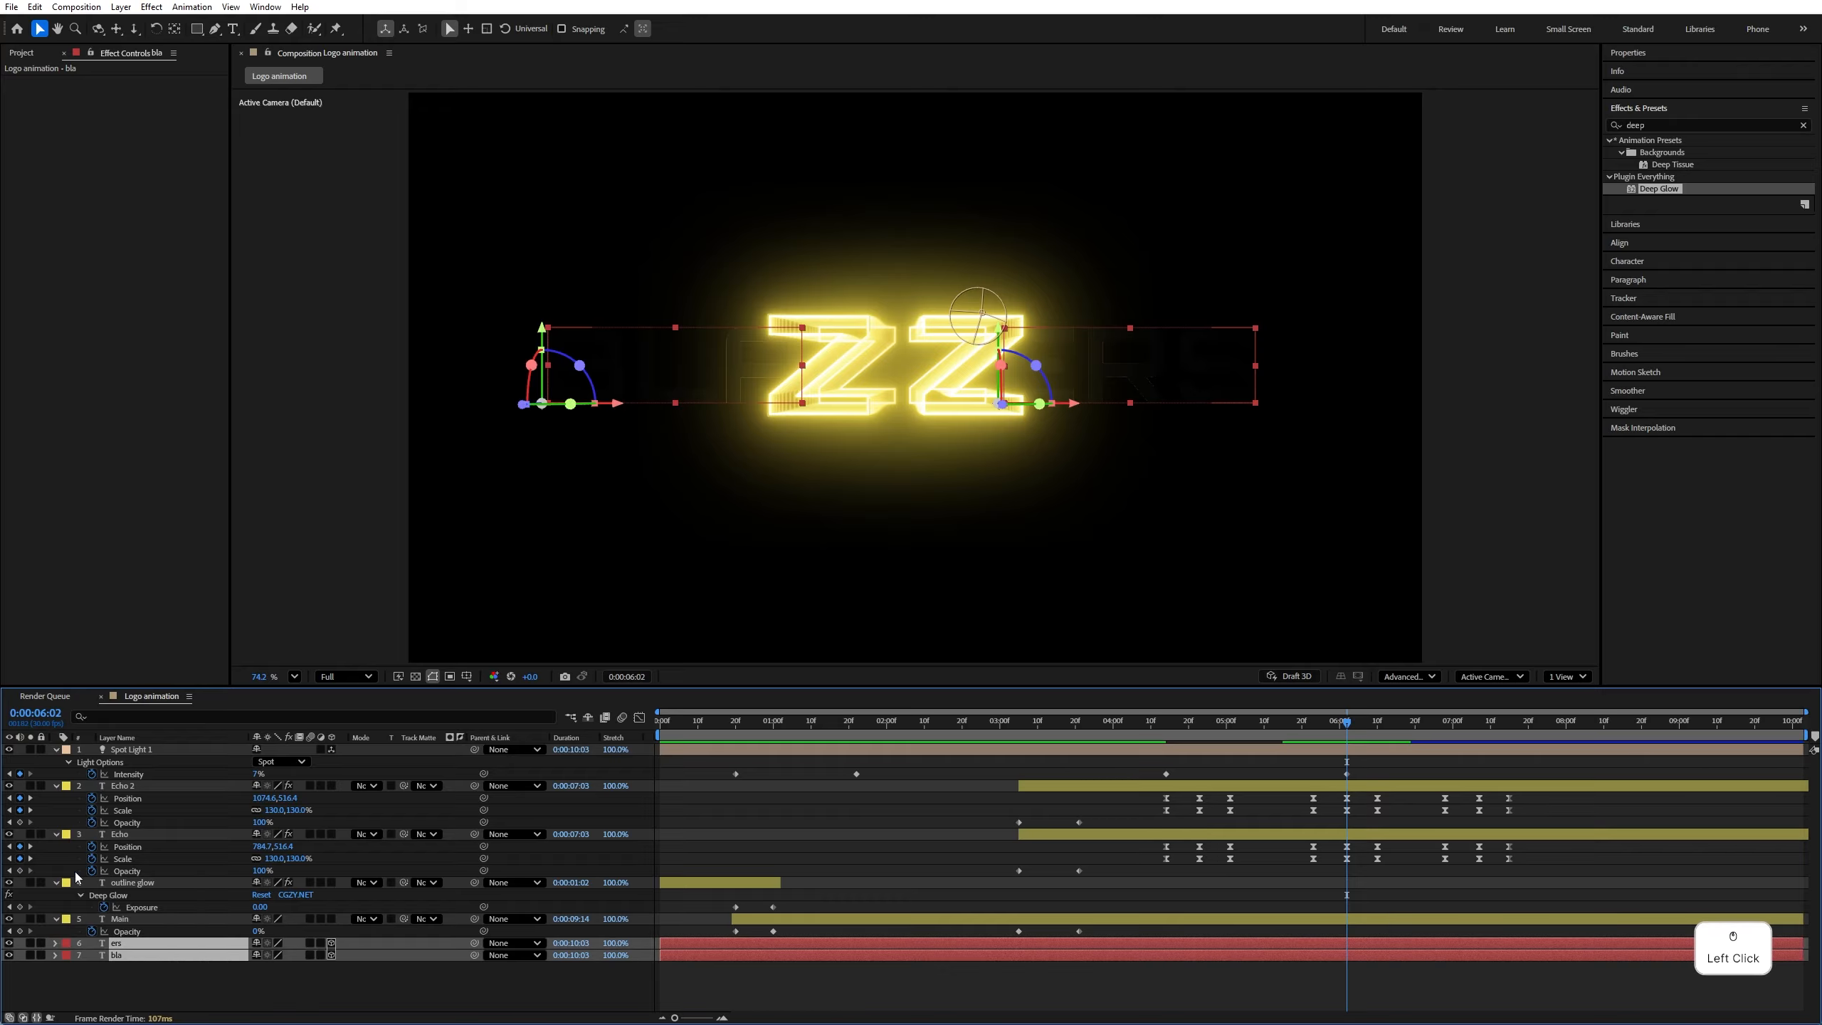
{"action": "key", "text": "alt+shift+t"}
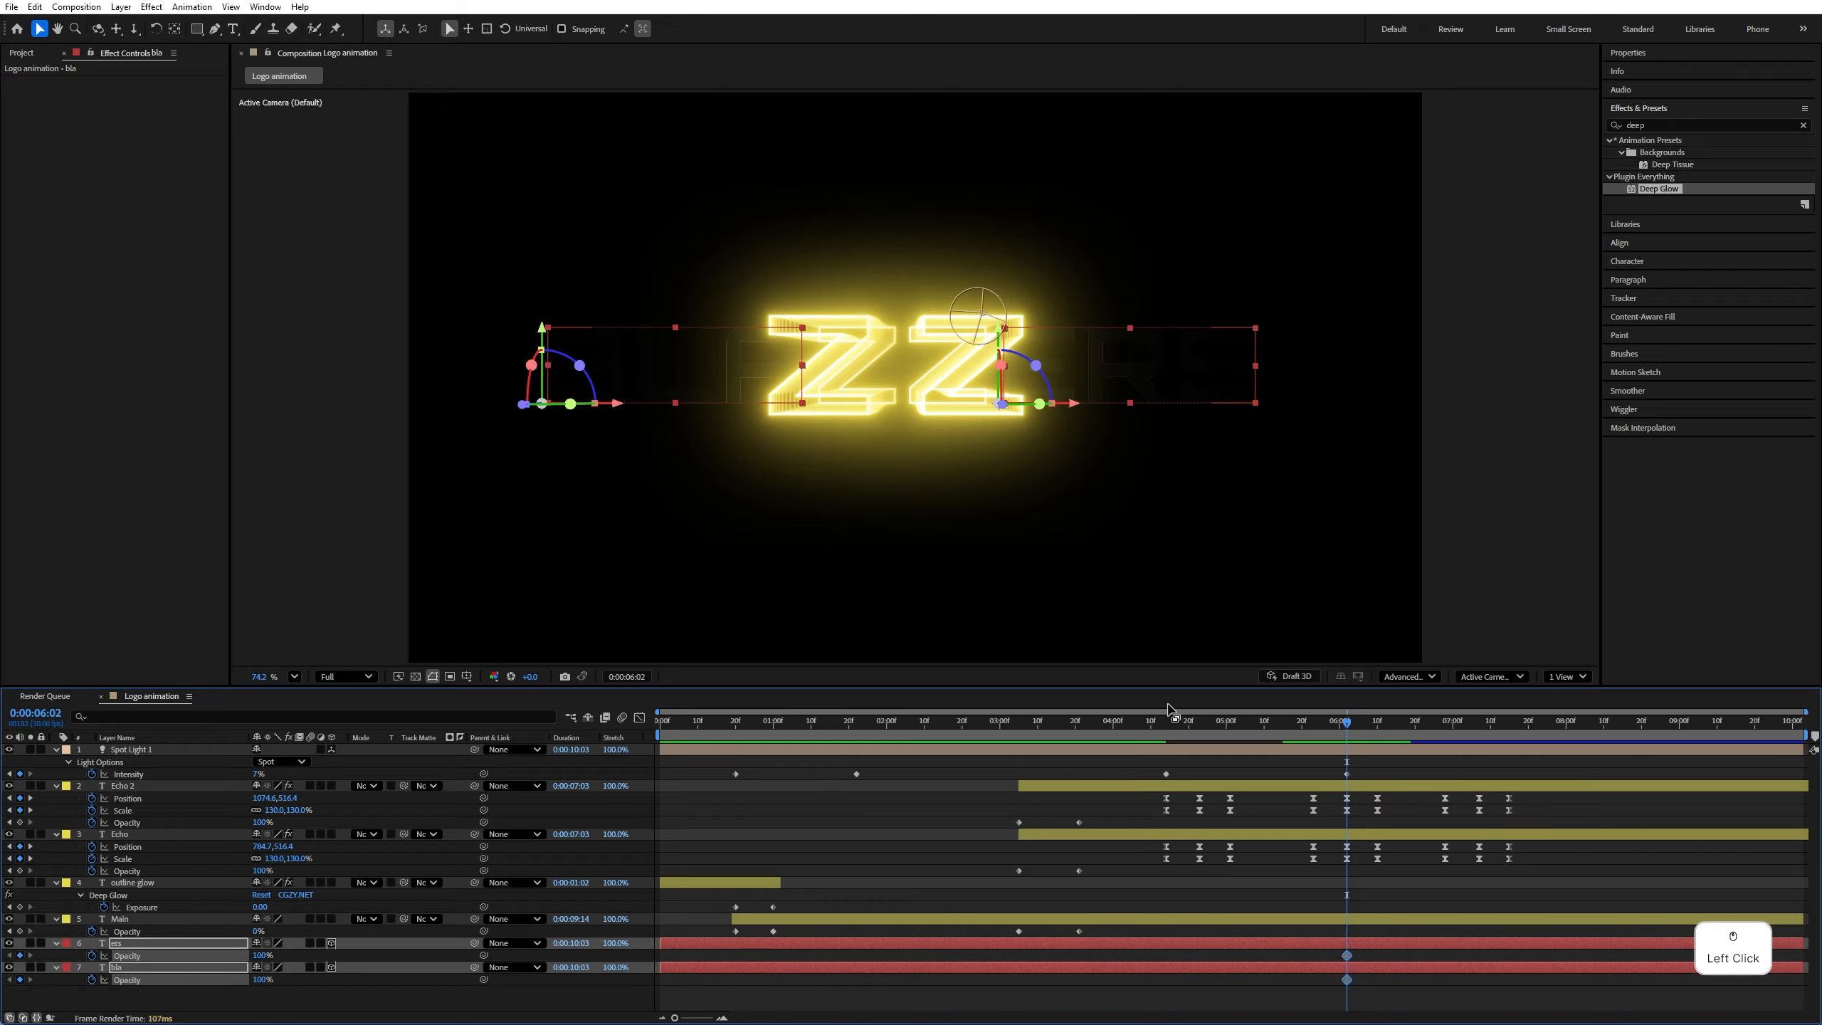
{"action": "left_click_drag", "start_coordinate": [1340, 721], "coordinate": [1375, 723]}
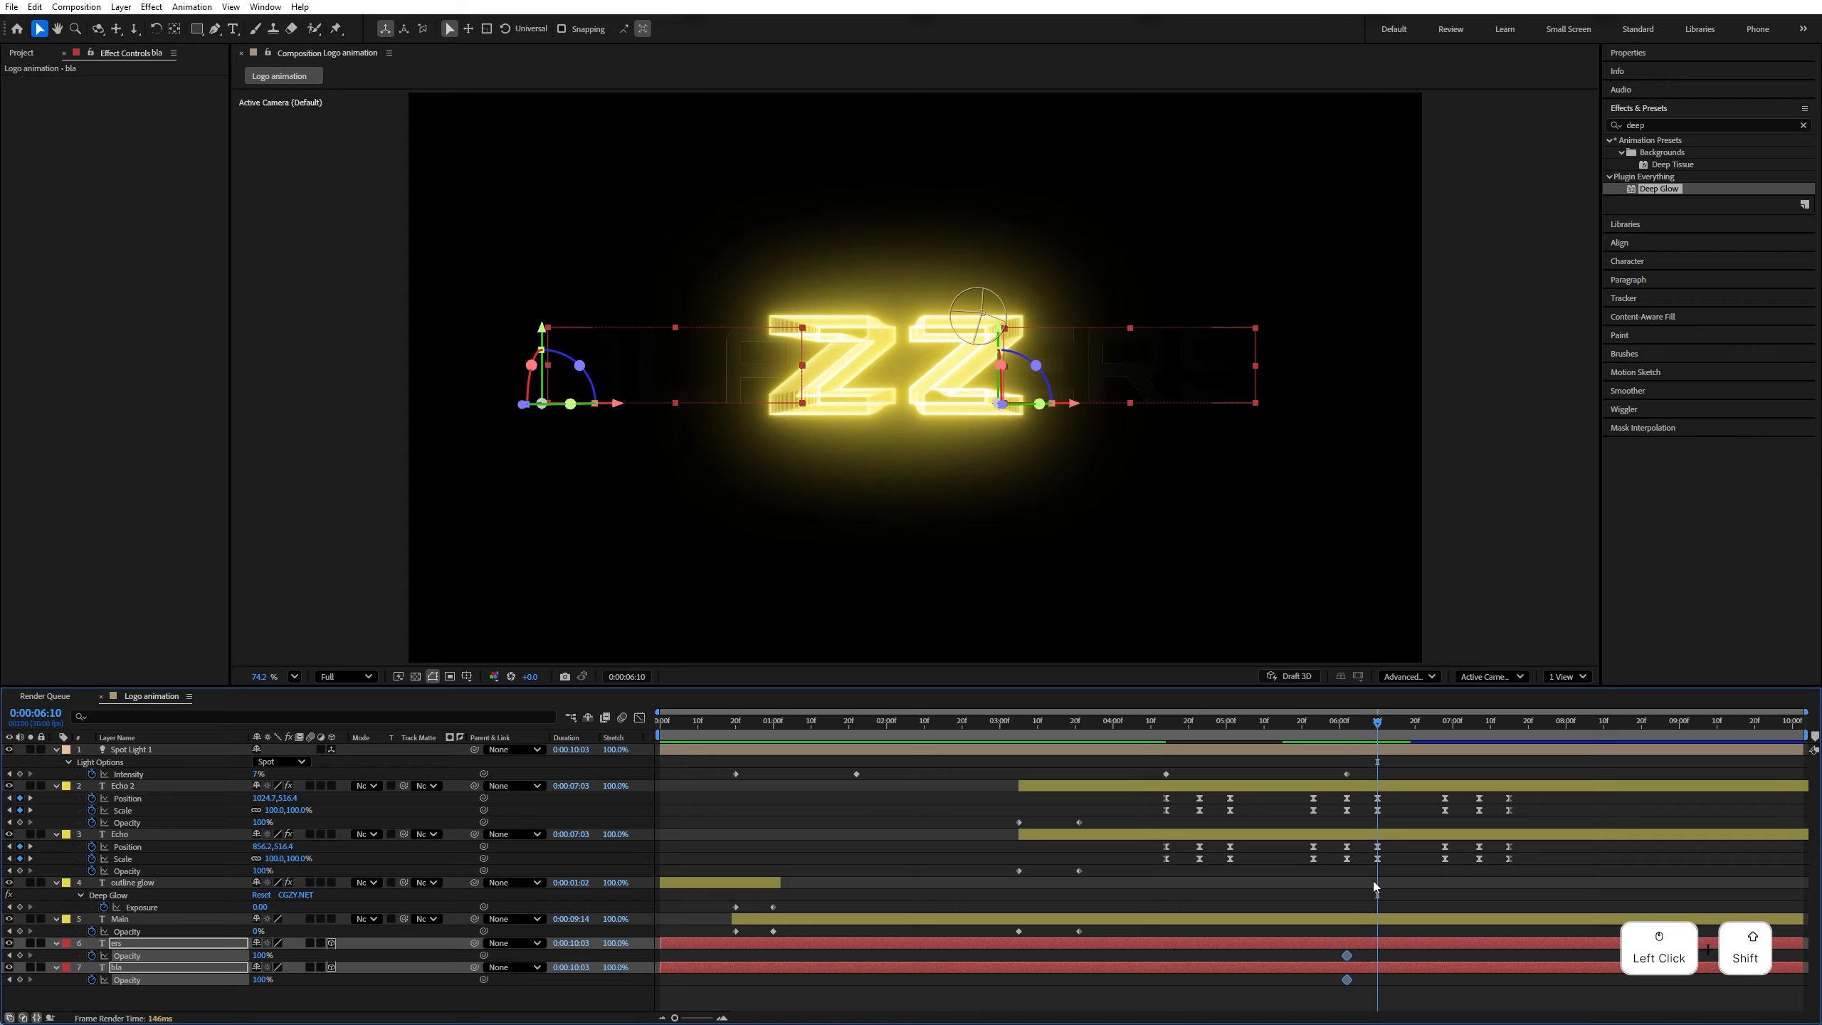
{"action": "left_click_drag", "start_coordinate": [260, 957], "coordinate": [207, 894]}
Fade out the Echo and Echo 2 layers with Opacity keyframes at 0:00:07:07 and 0:00:07:20, and play back the animation
{"action": "left_click", "coordinate": [1545, 785]}
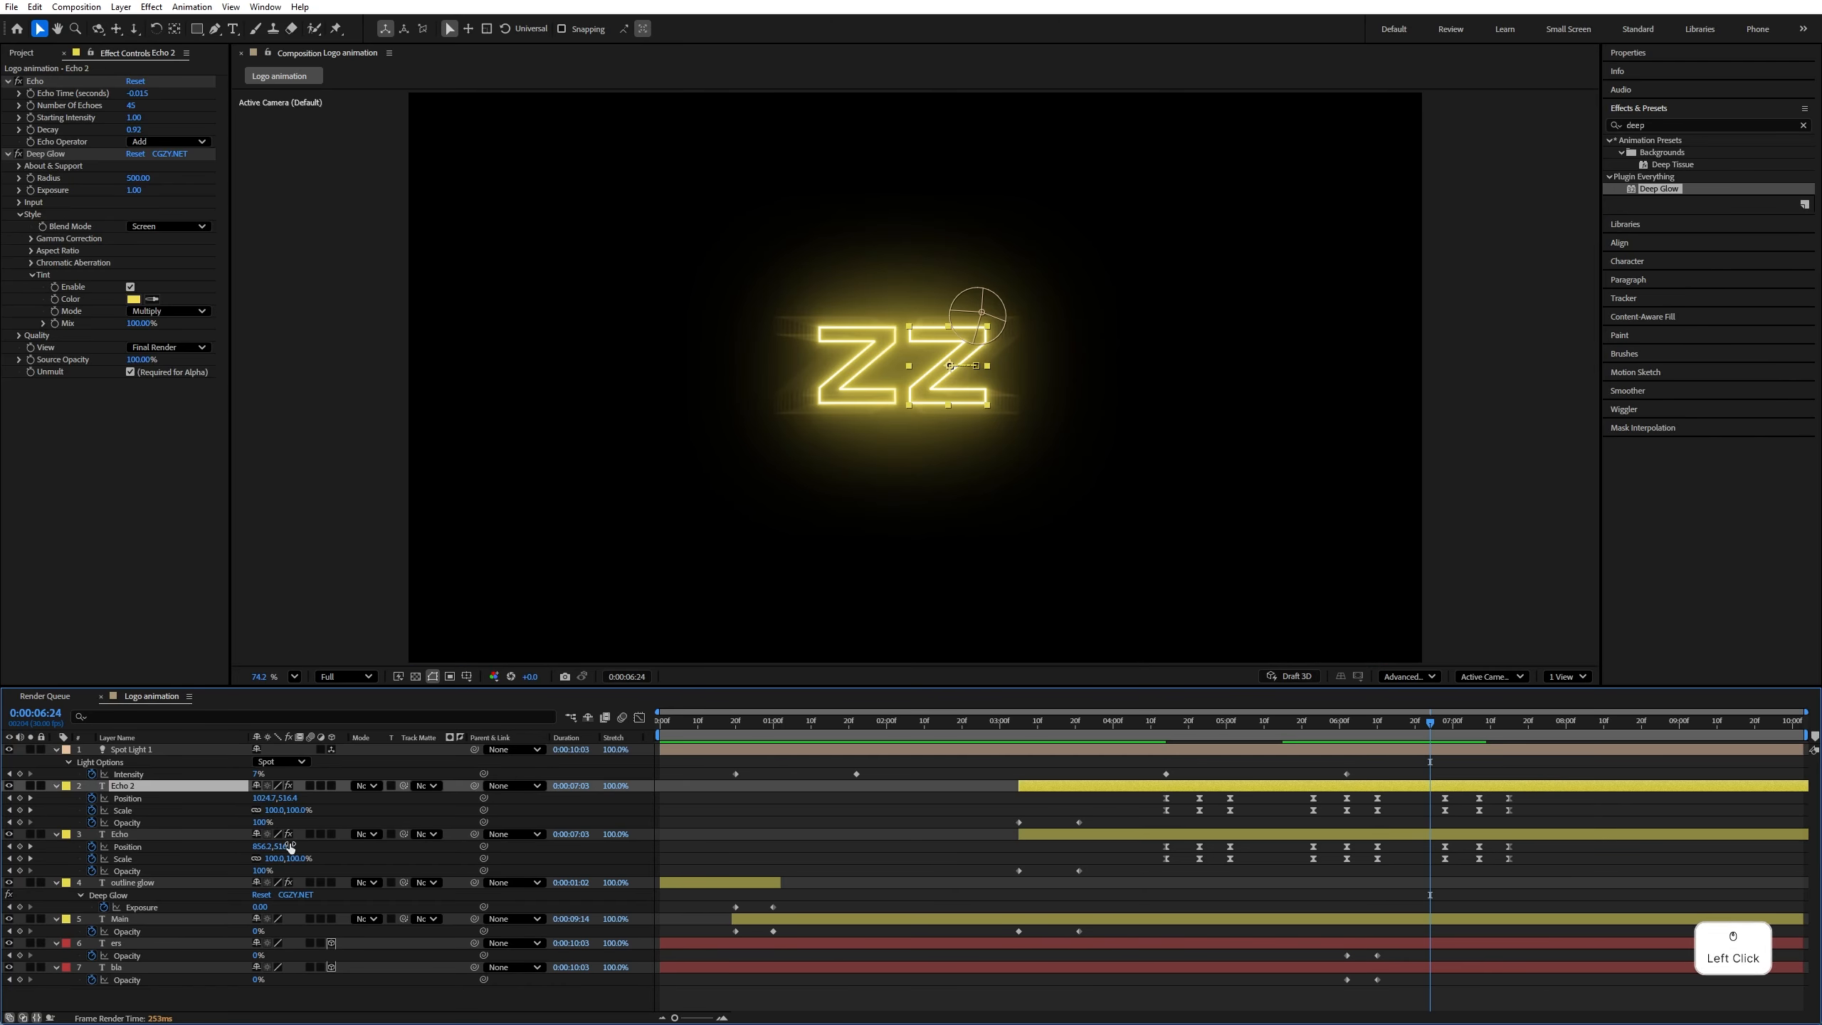
{"action": "left_click", "coordinate": [1507, 834], "text": "shift"}
{"action": "left_click", "coordinate": [1480, 737]}
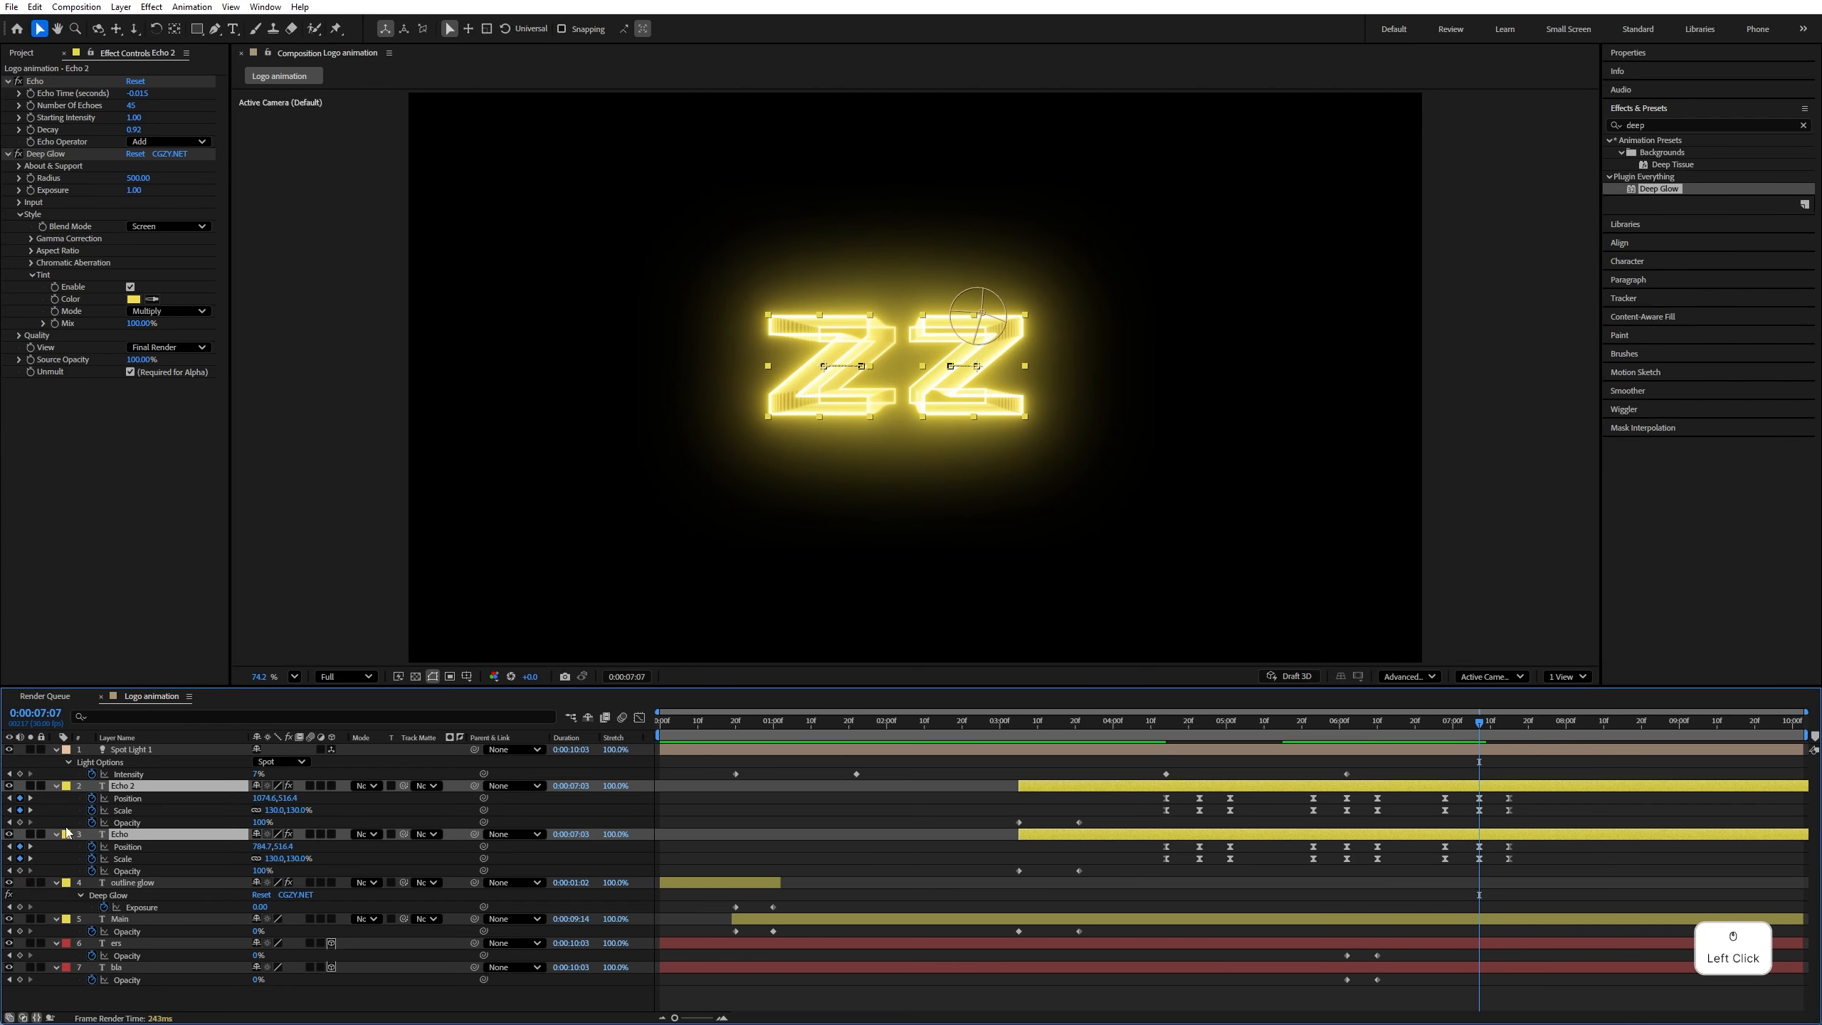
{"action": "left_click", "coordinate": [20, 822]}
{"action": "left_click", "coordinate": [19, 870], "text": "shift"}
{"action": "left_click_drag", "start_coordinate": [1481, 723], "coordinate": [1528, 733]}
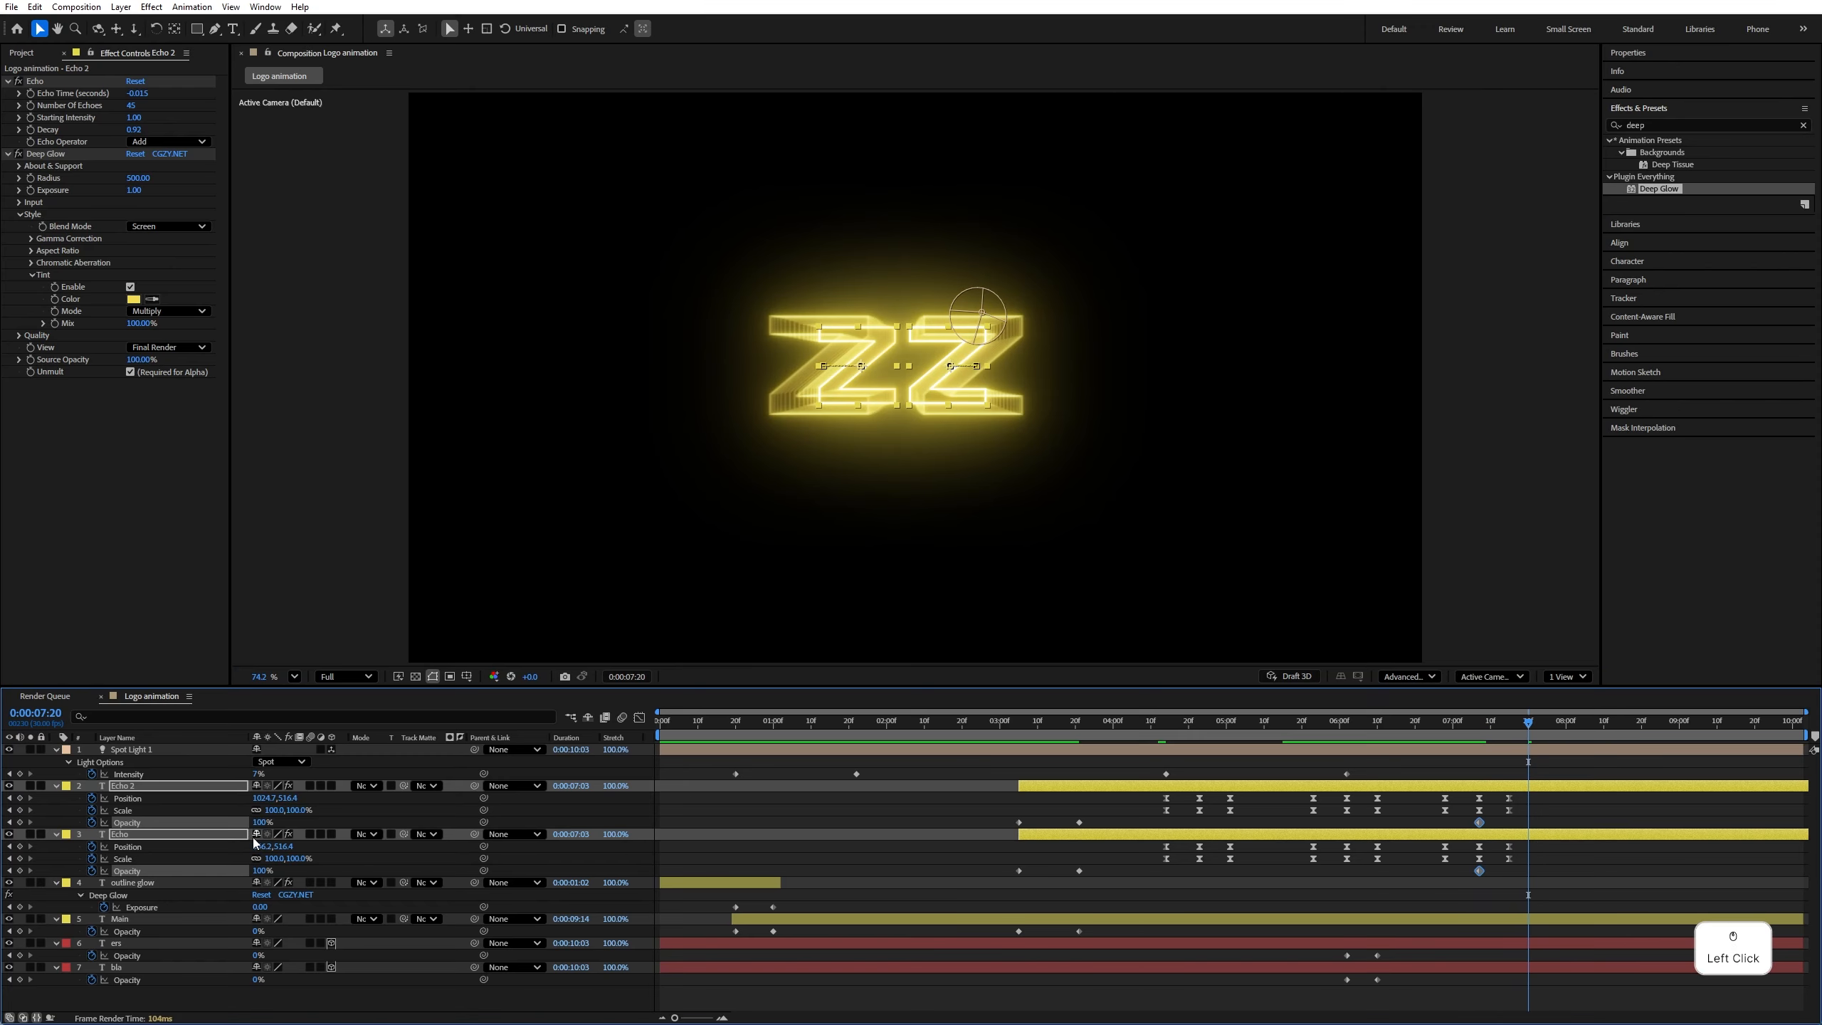
{"action": "left_click_drag", "start_coordinate": [257, 823], "coordinate": [181, 824]}
{"action": "key", "text": "space"}
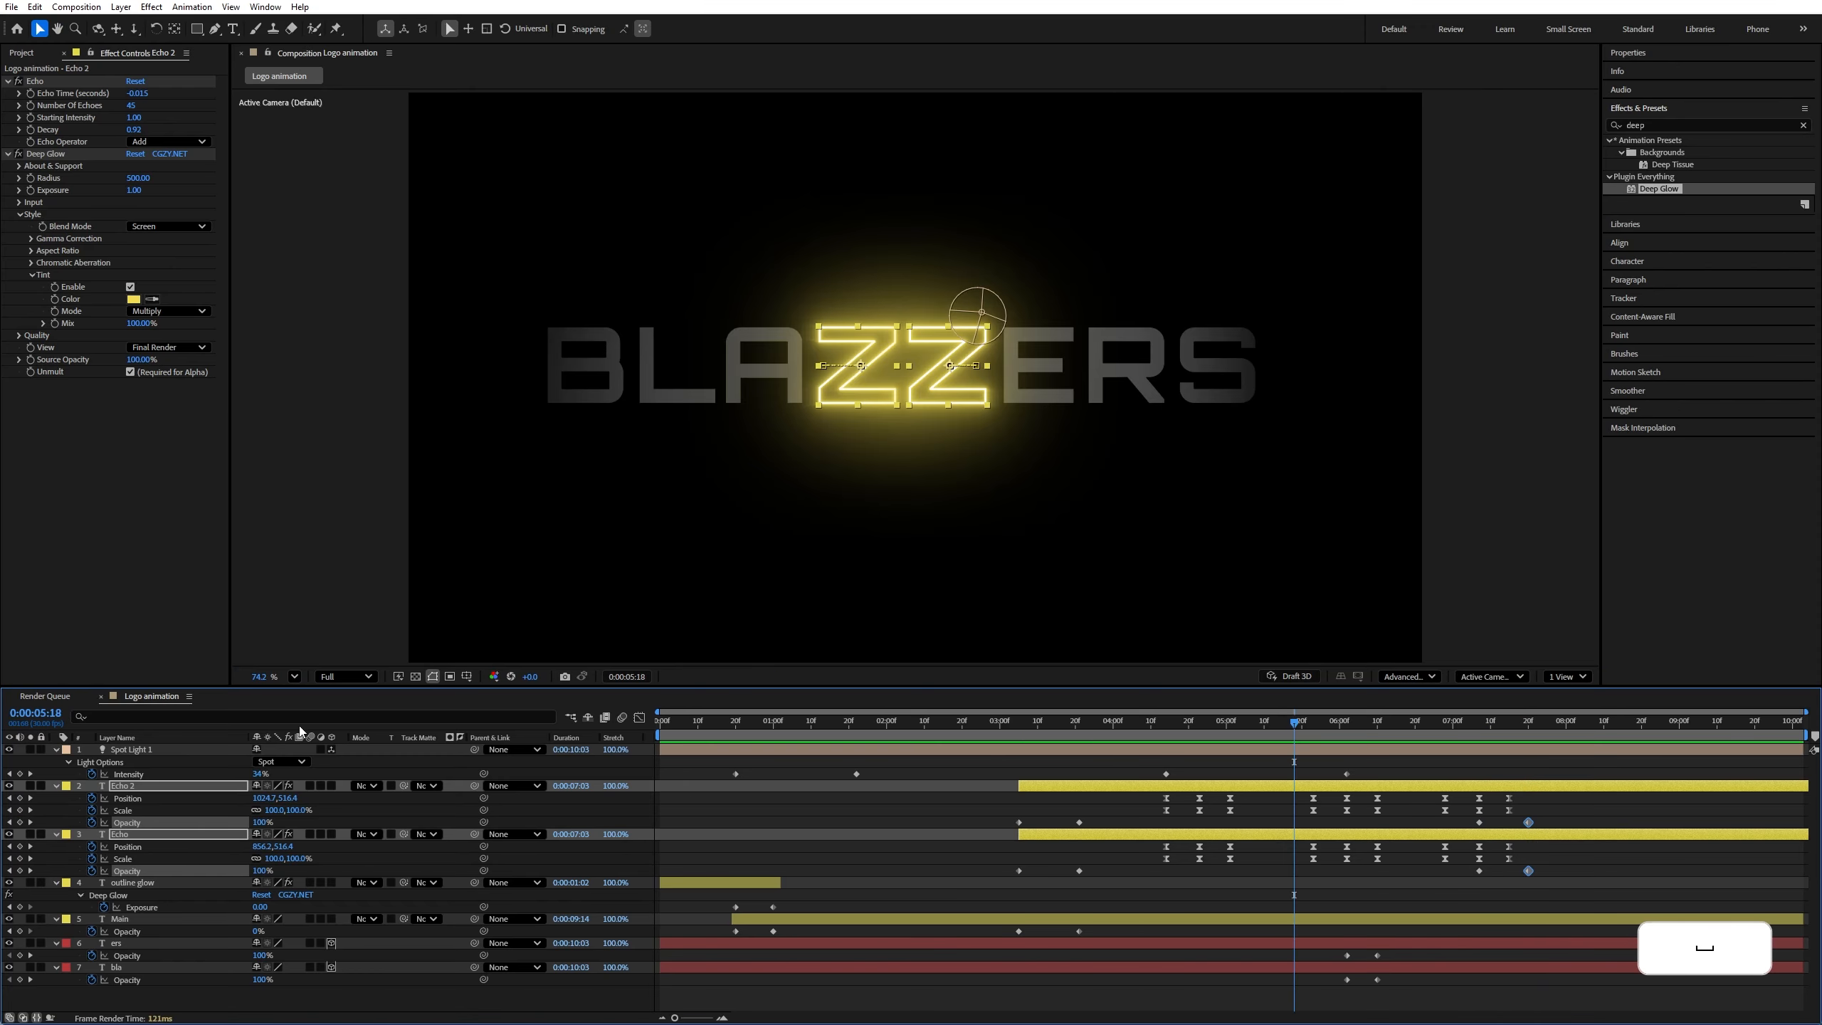
Collapse the expanded properties of all layers in the composition
{"action": "key", "text": "ctrl+a"}
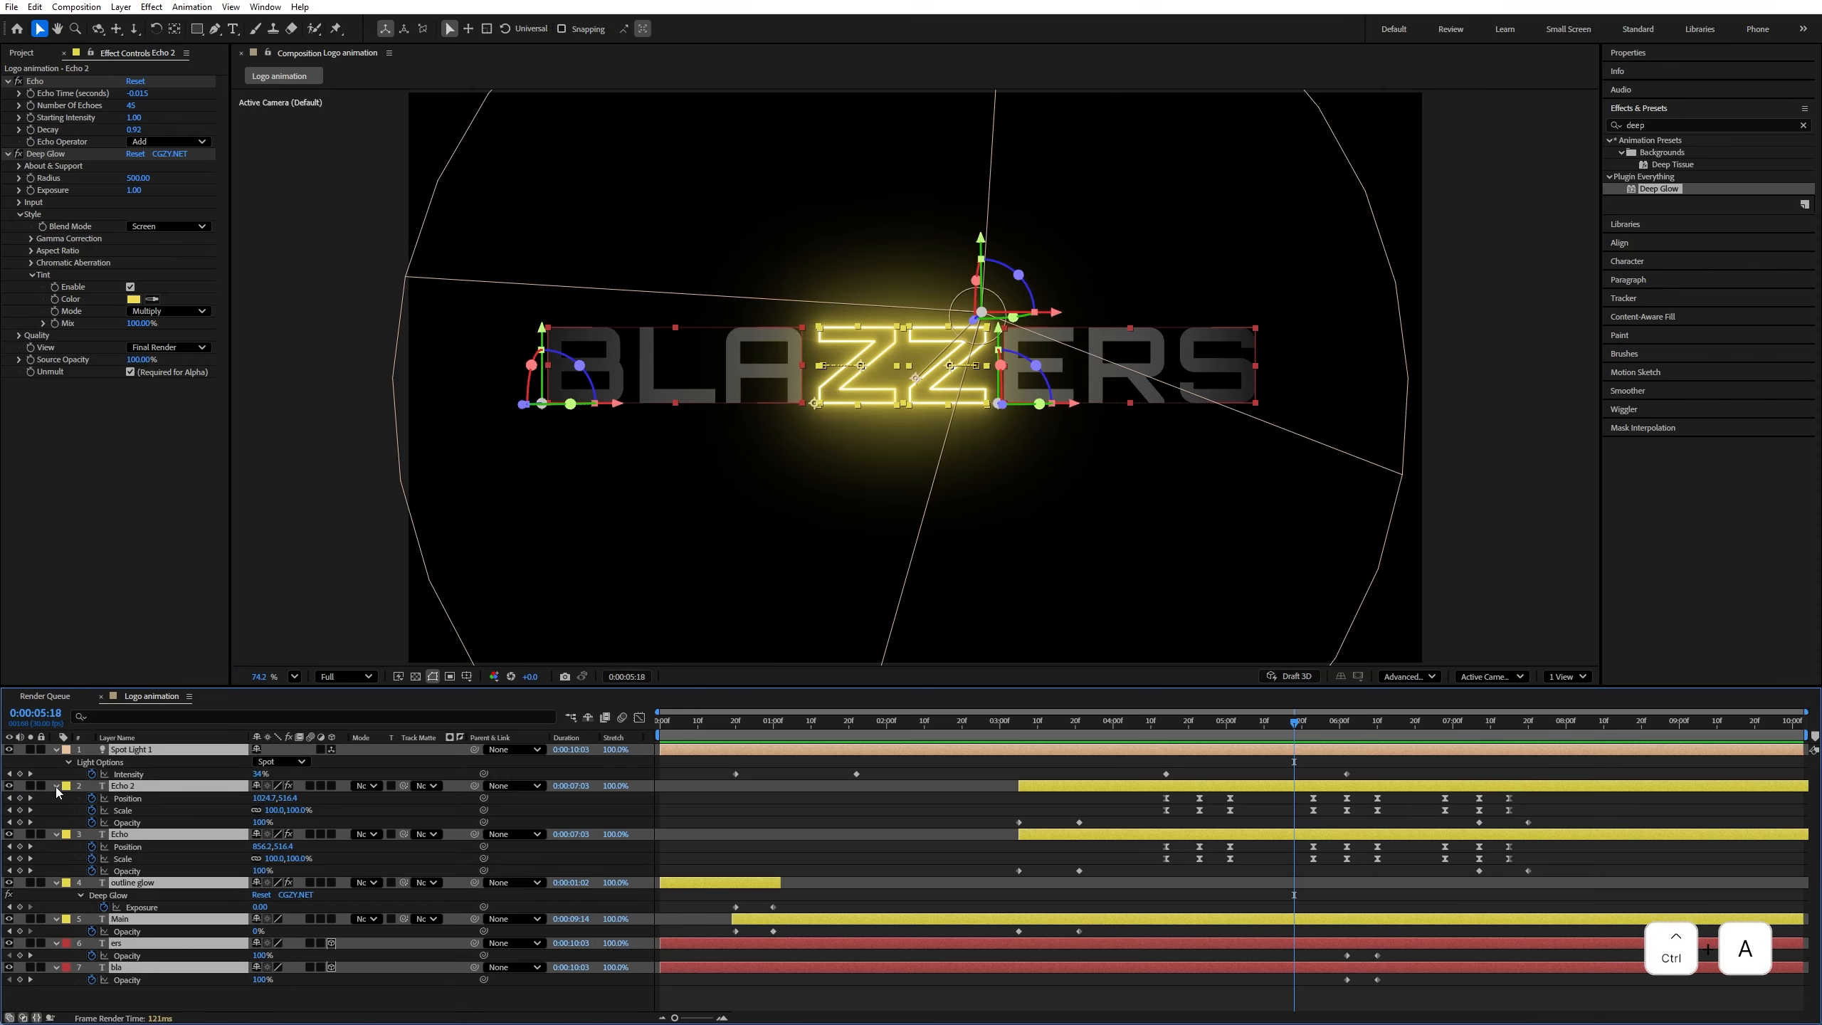
{"action": "left_click", "coordinate": [56, 785]}
{"action": "left_click", "coordinate": [227, 929]}
Create shape outlines from the ers and bla text layers and stack them above the text layers, with all of them visible
{"action": "left_click", "coordinate": [125, 810]}
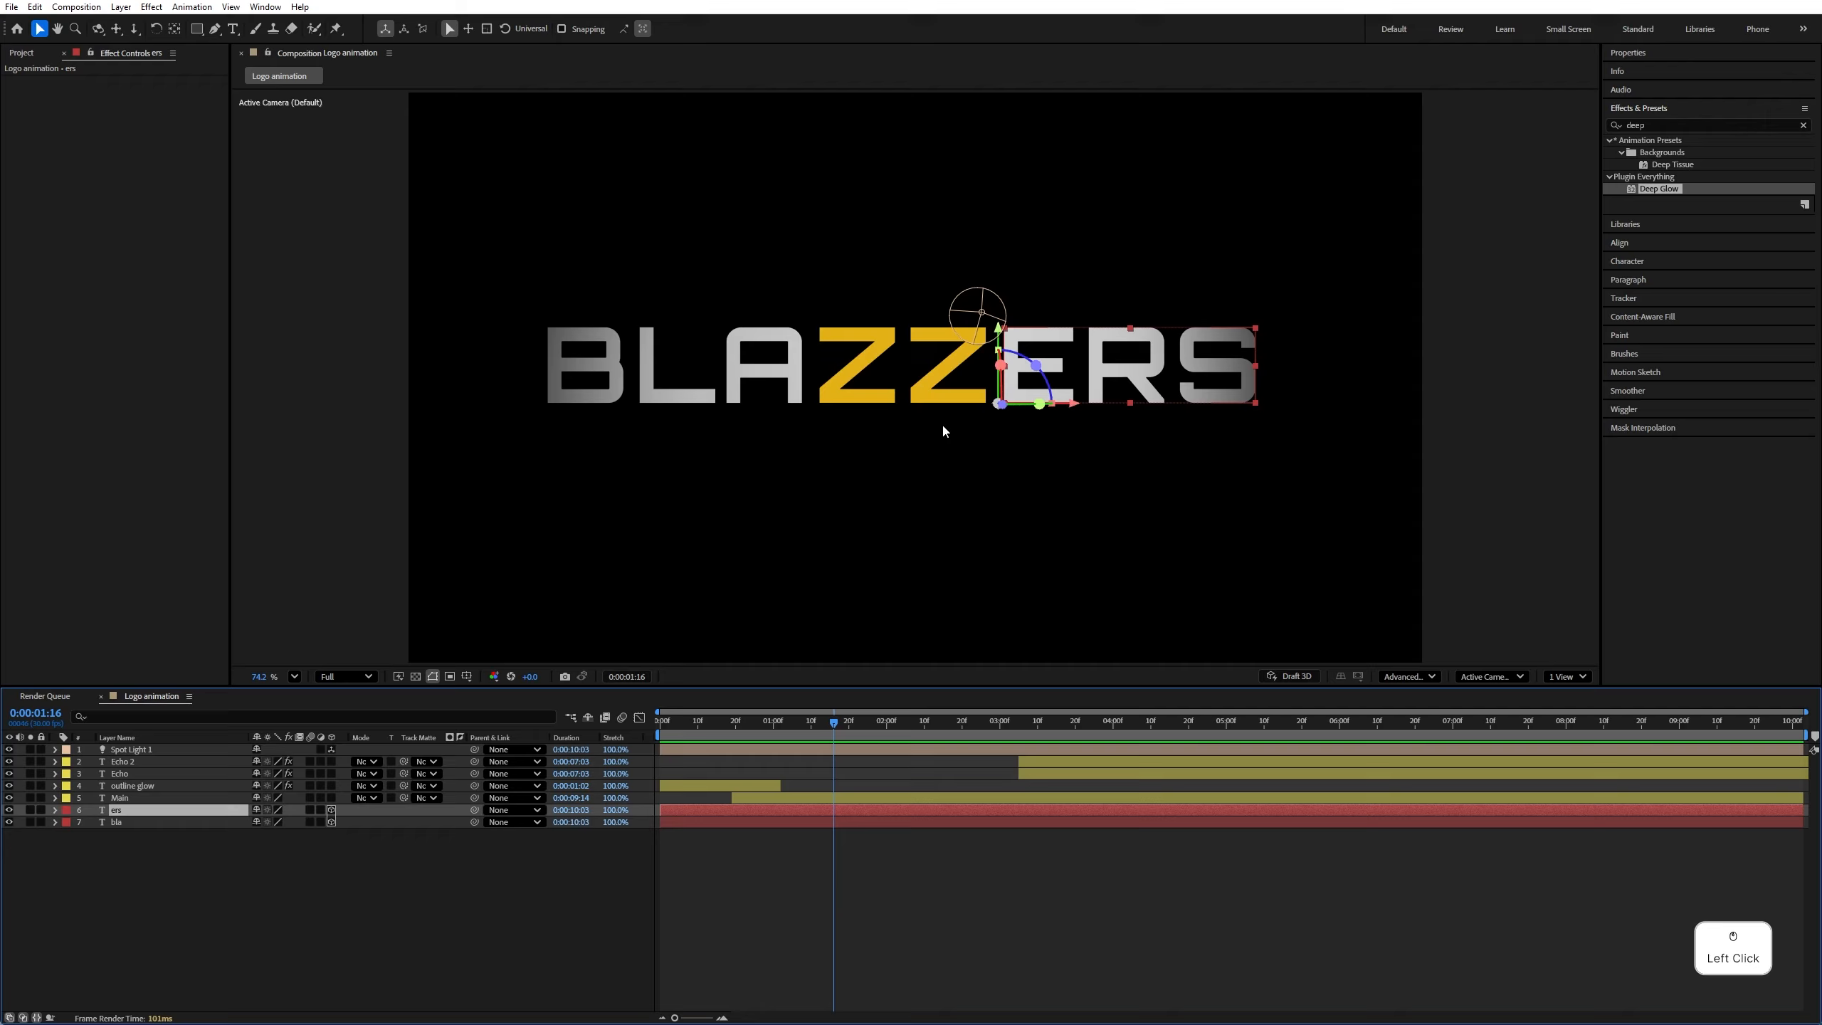
{"action": "right_click", "coordinate": [128, 808]}
{"action": "left_click", "coordinate": [179, 674]}
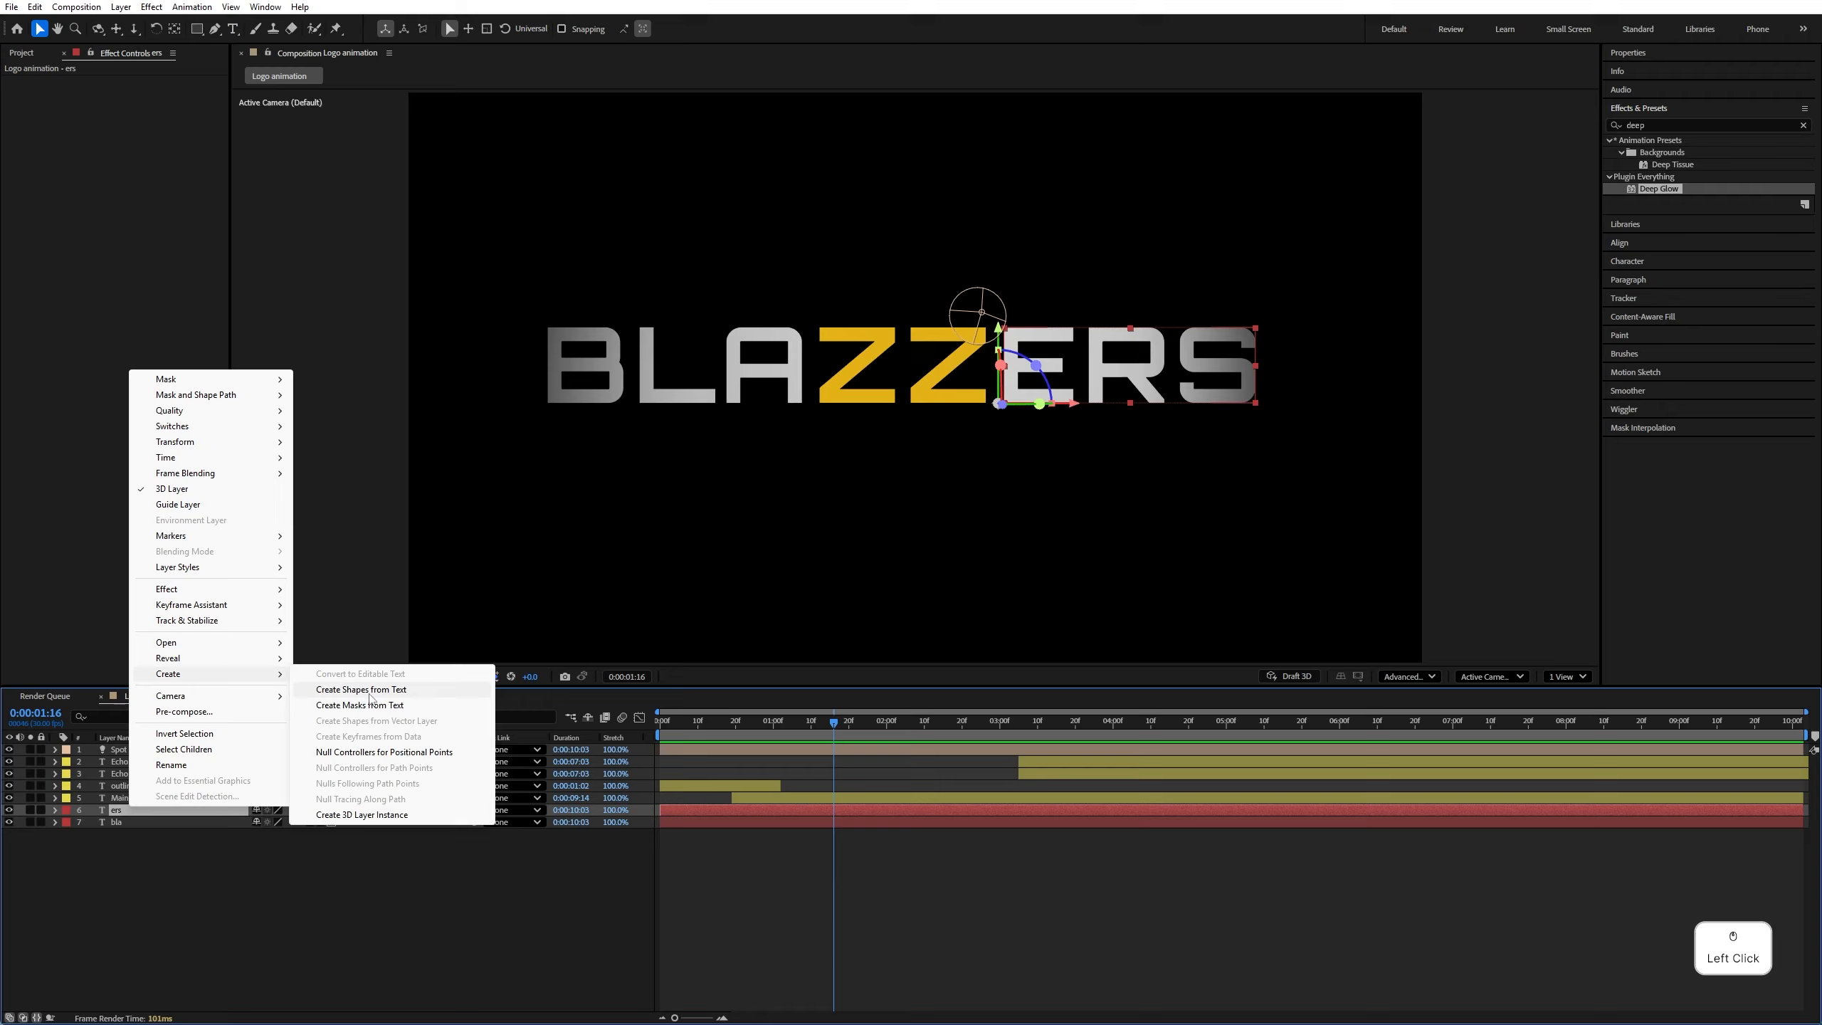
{"action": "left_click", "coordinate": [379, 690]}
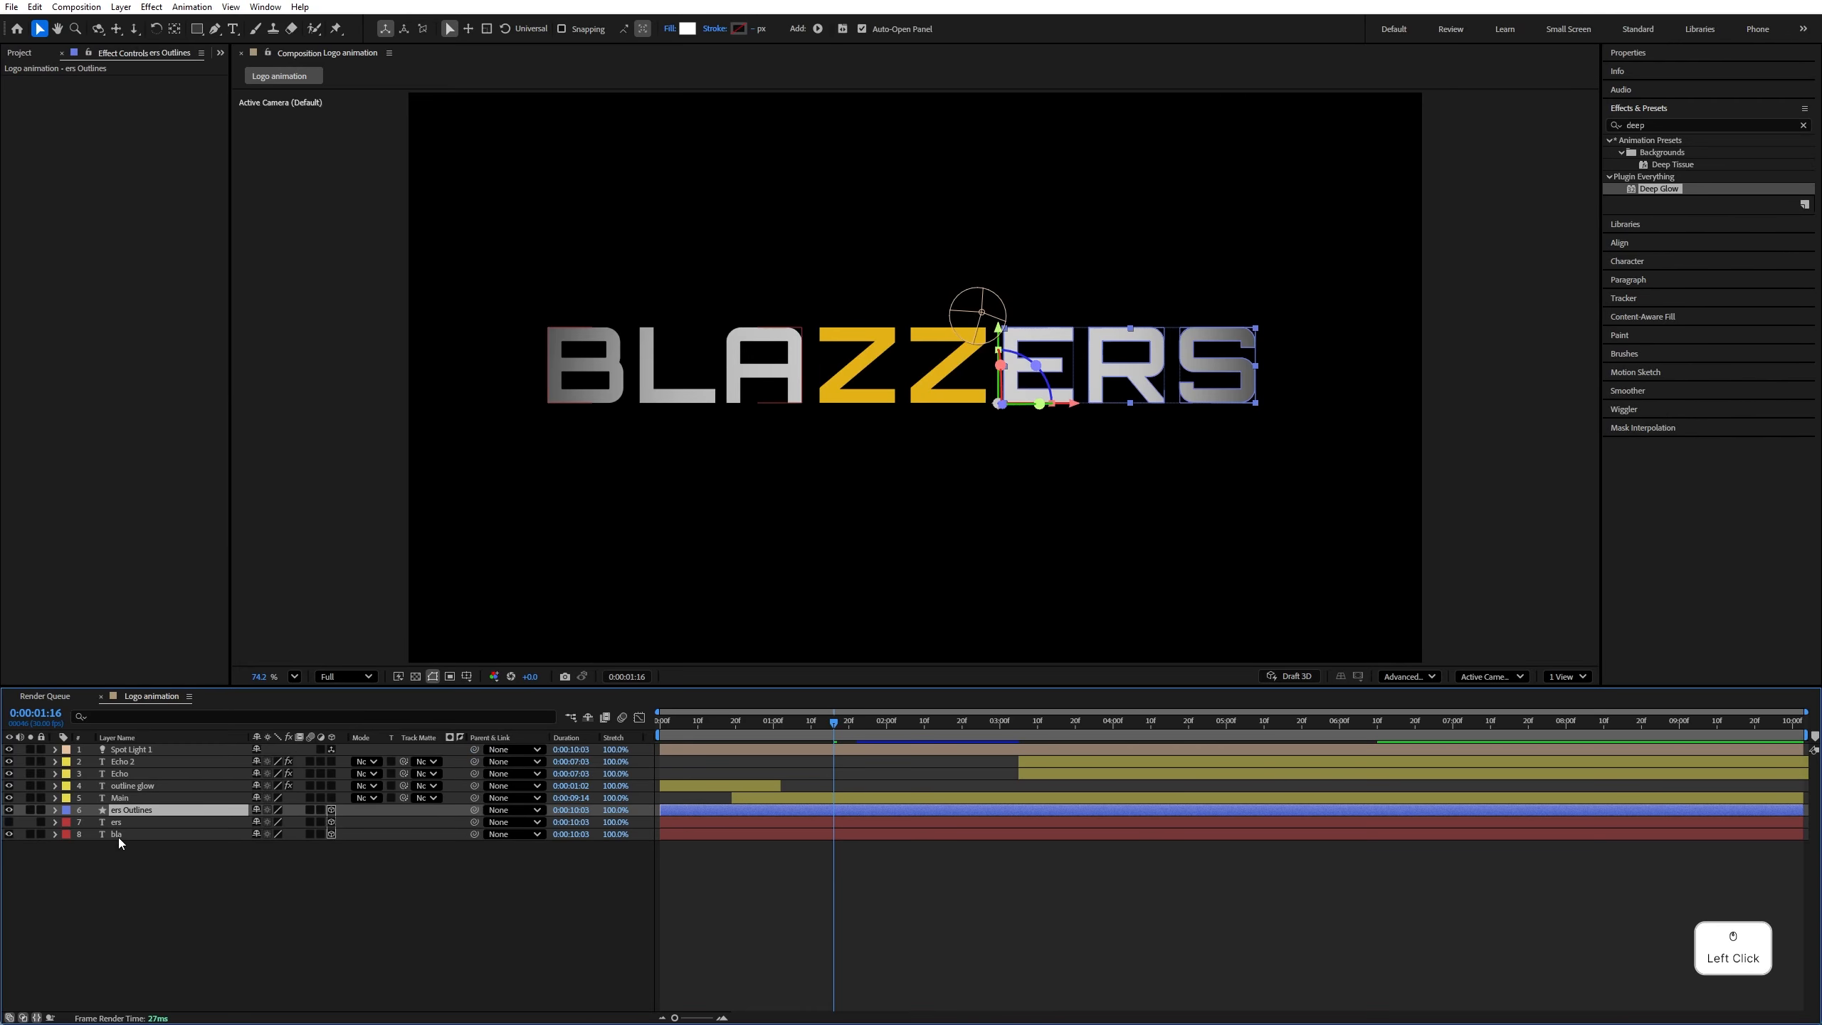
{"action": "left_click", "coordinate": [118, 834]}
{"action": "right_click", "coordinate": [127, 837]}
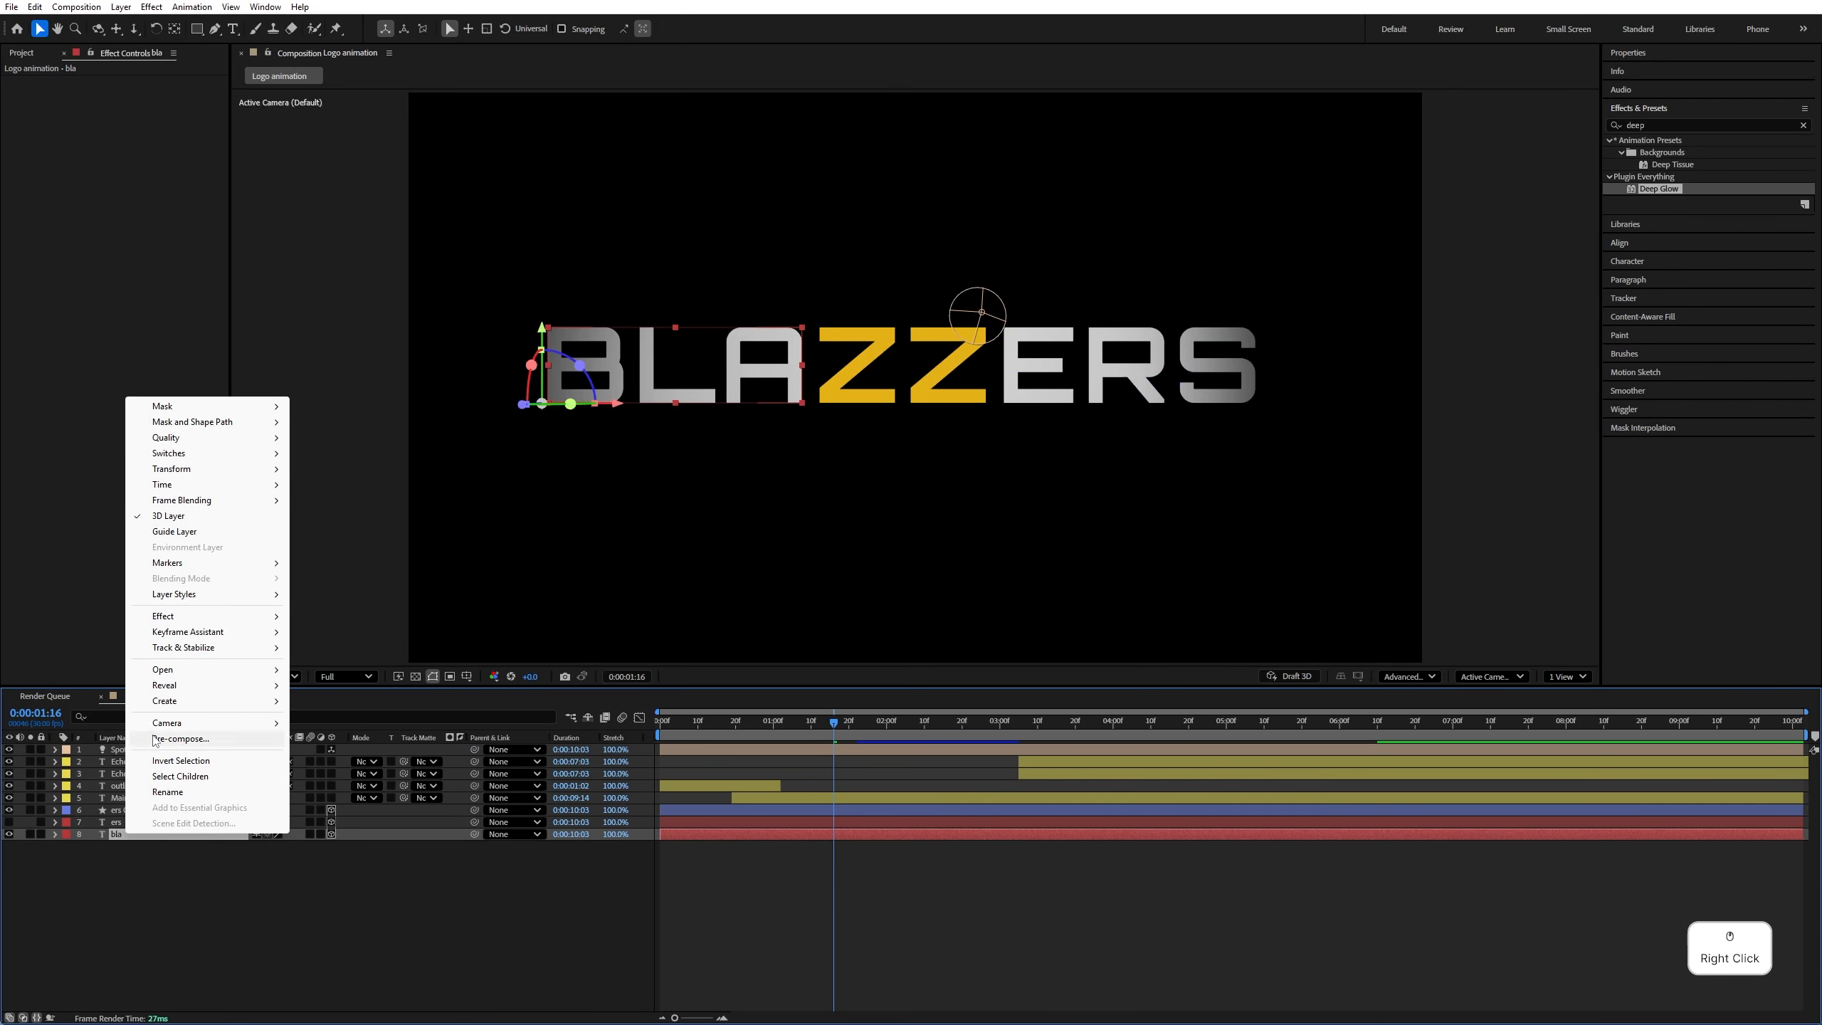
{"action": "left_click", "coordinate": [208, 701]}
{"action": "left_click", "coordinate": [383, 716]}
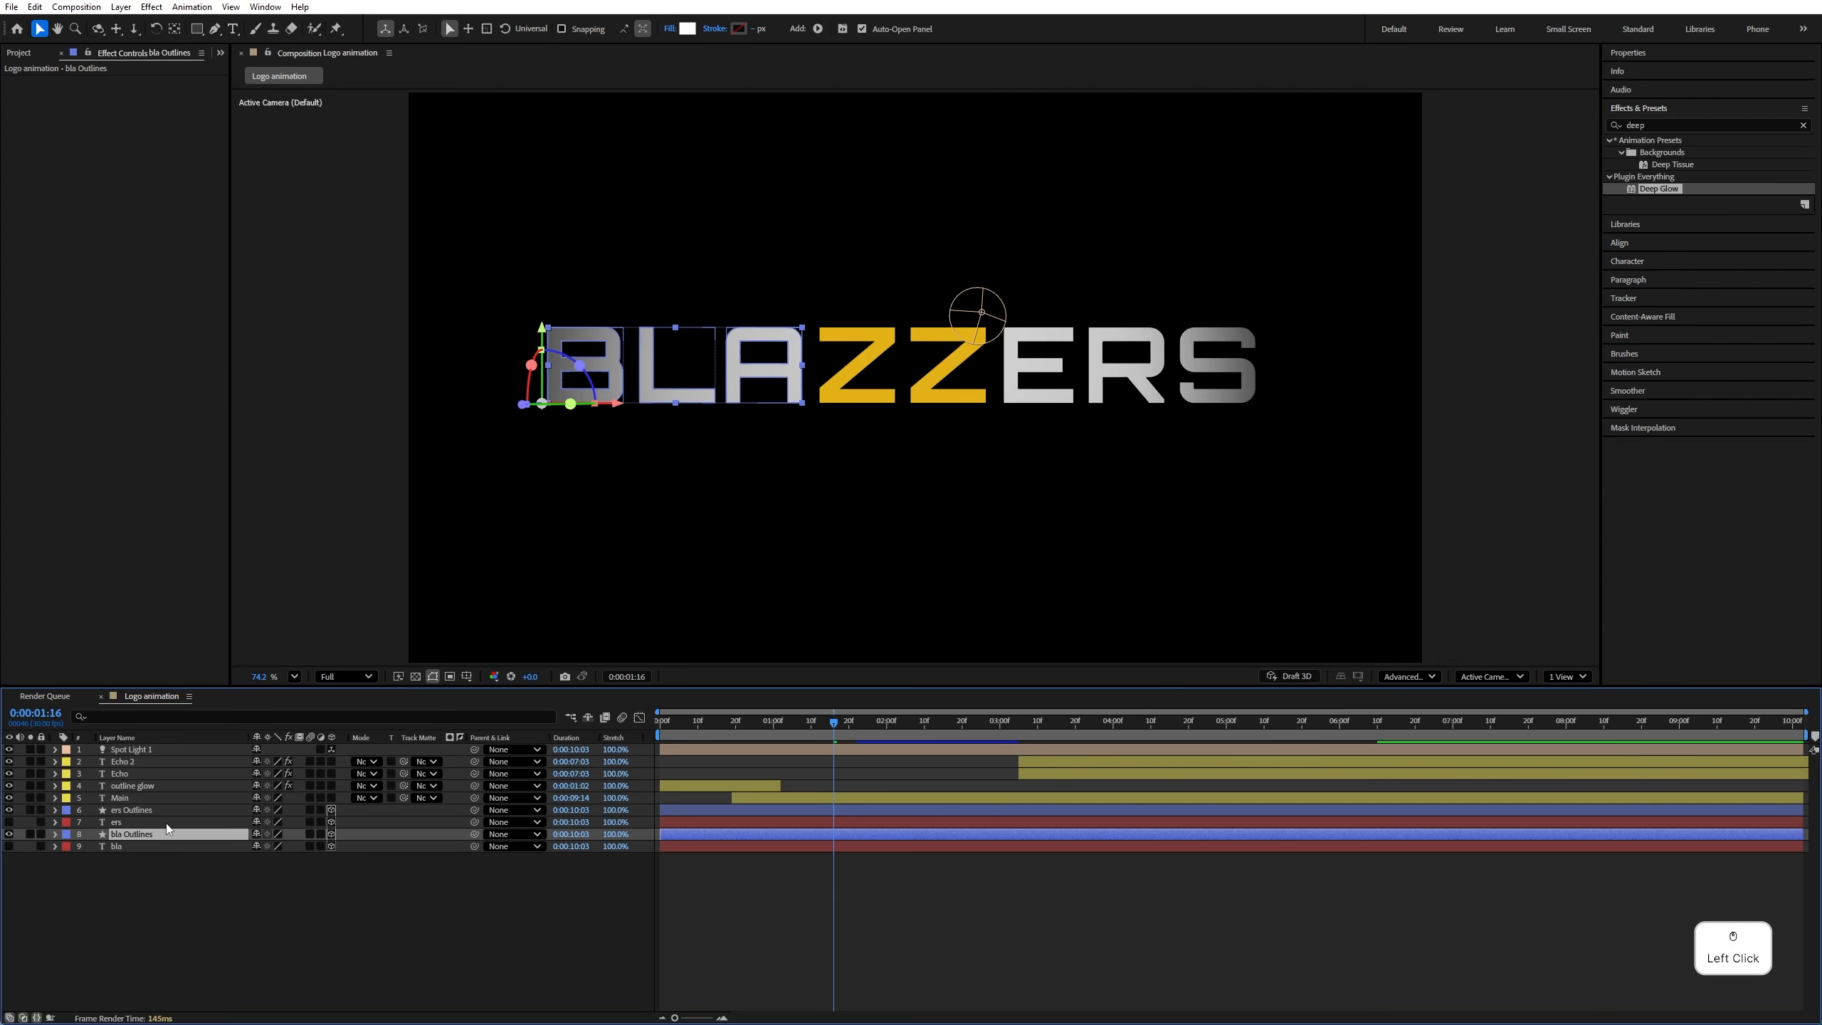
{"action": "left_click_drag", "start_coordinate": [6, 835], "coordinate": [7, 866]}
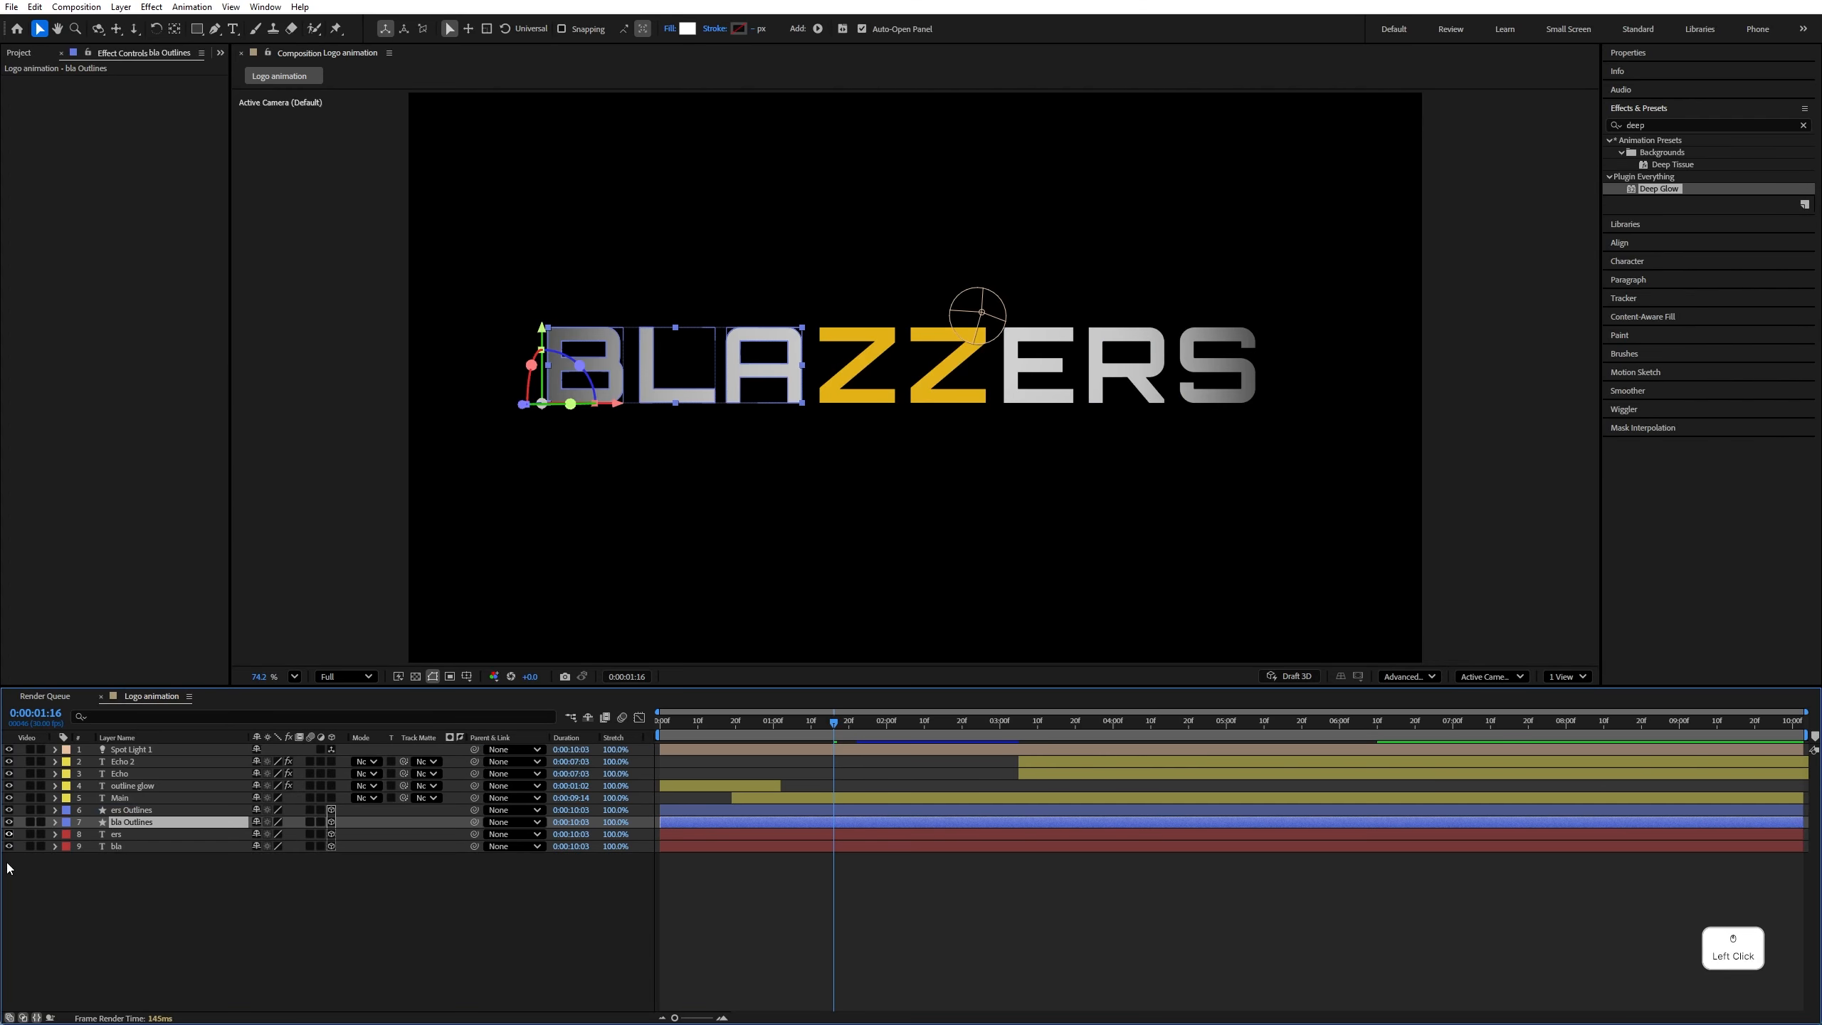
Add Trim Paths to the contents of both the ers Outlines and bla Outlines layers
{"action": "left_click", "coordinate": [56, 810]}
{"action": "left_click", "coordinate": [338, 824]}
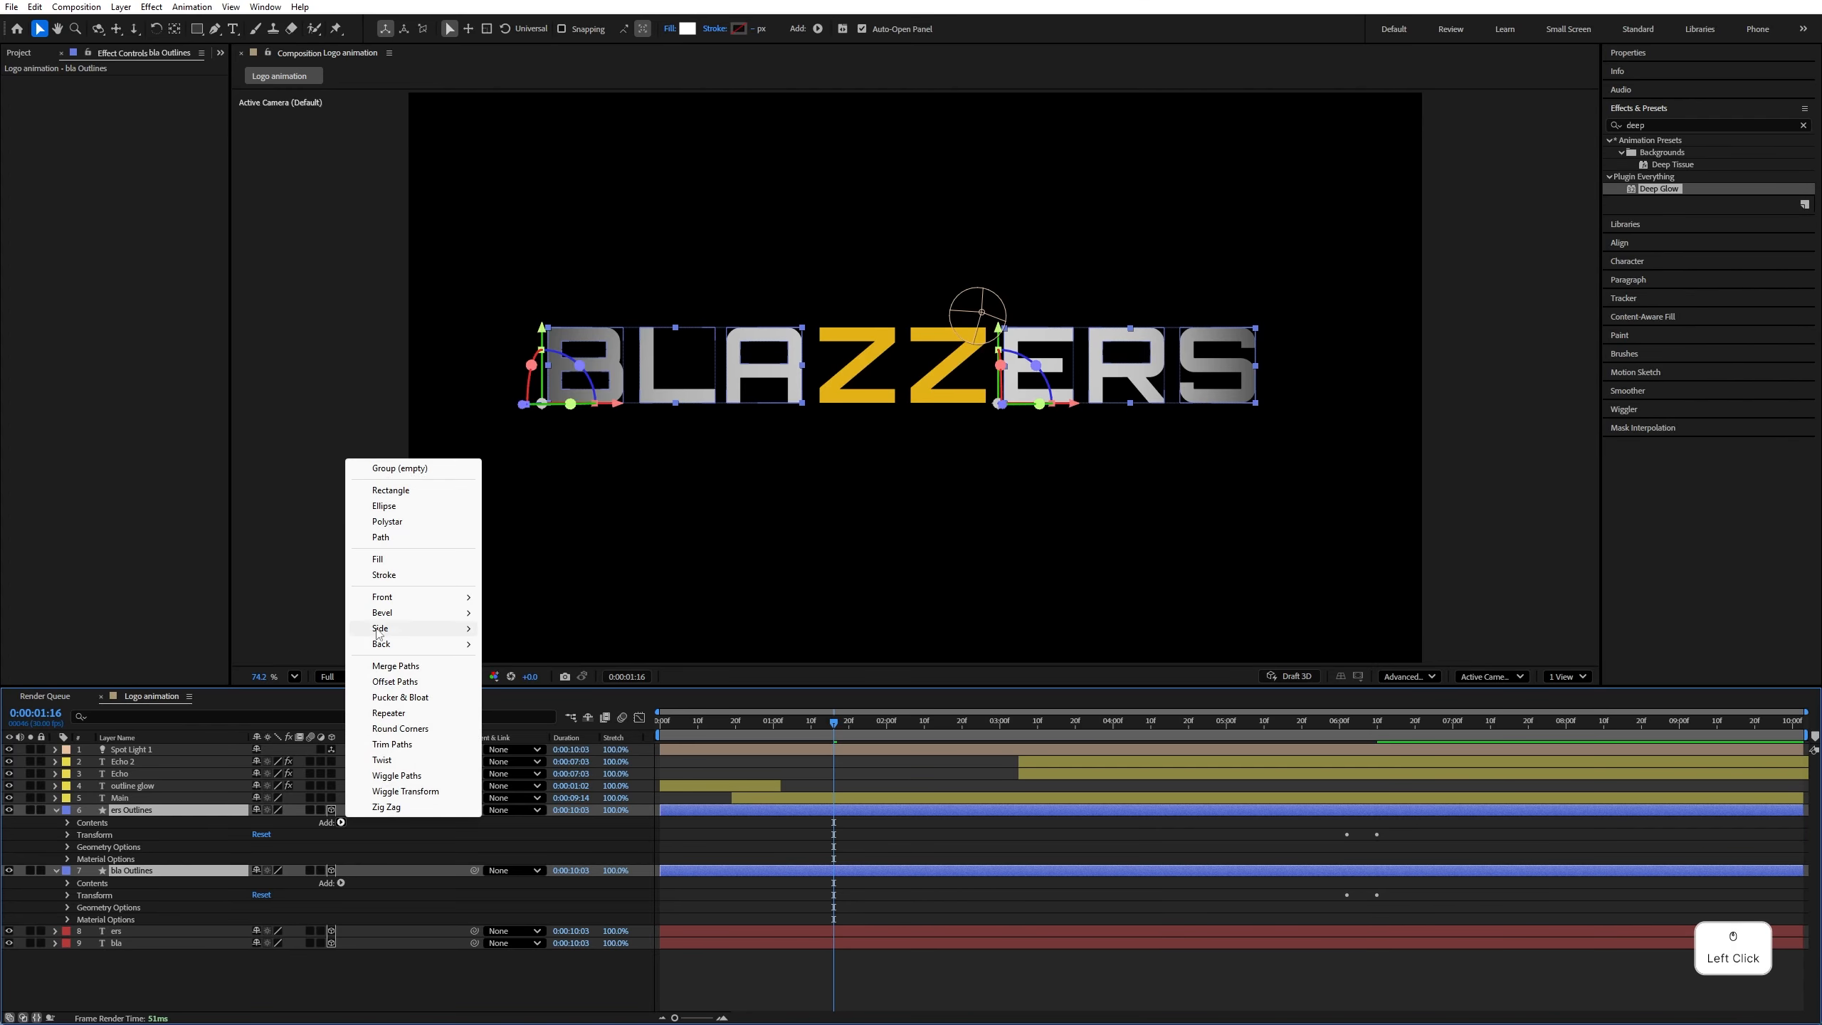
{"action": "left_click", "coordinate": [392, 744]}
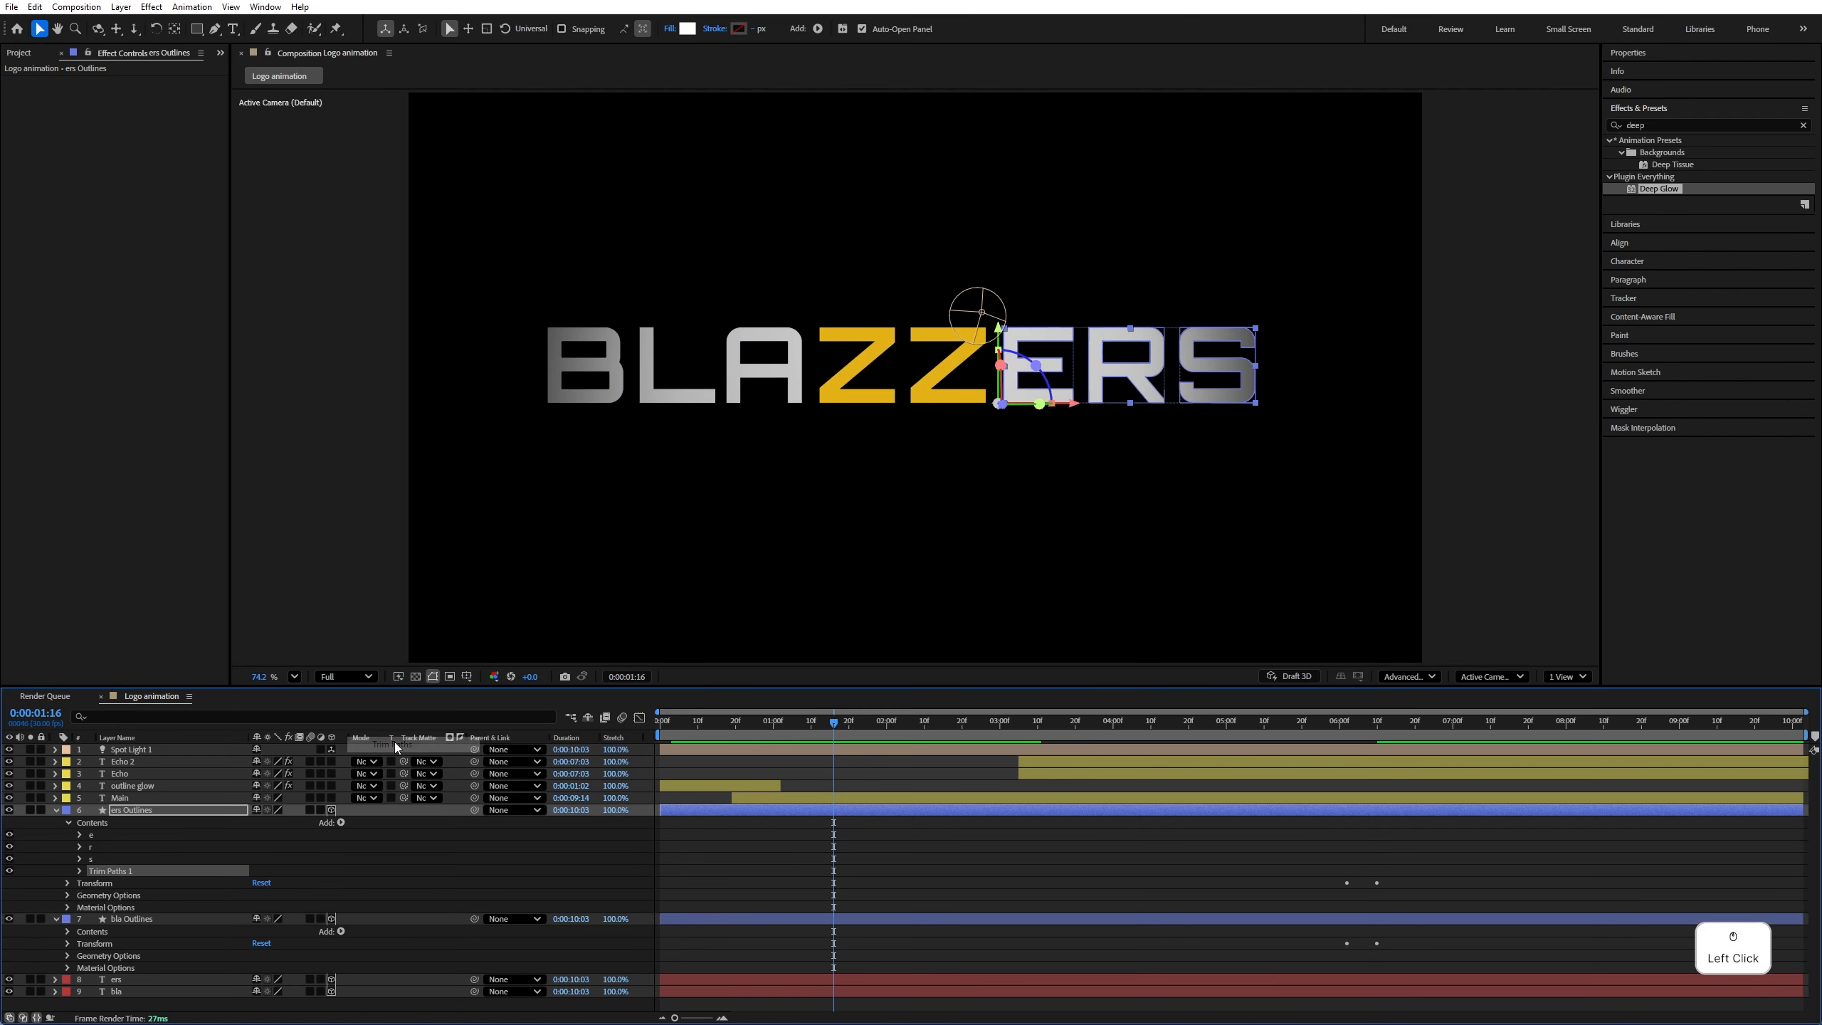
{"action": "left_click", "coordinate": [123, 920]}
{"action": "left_click", "coordinate": [340, 931]}
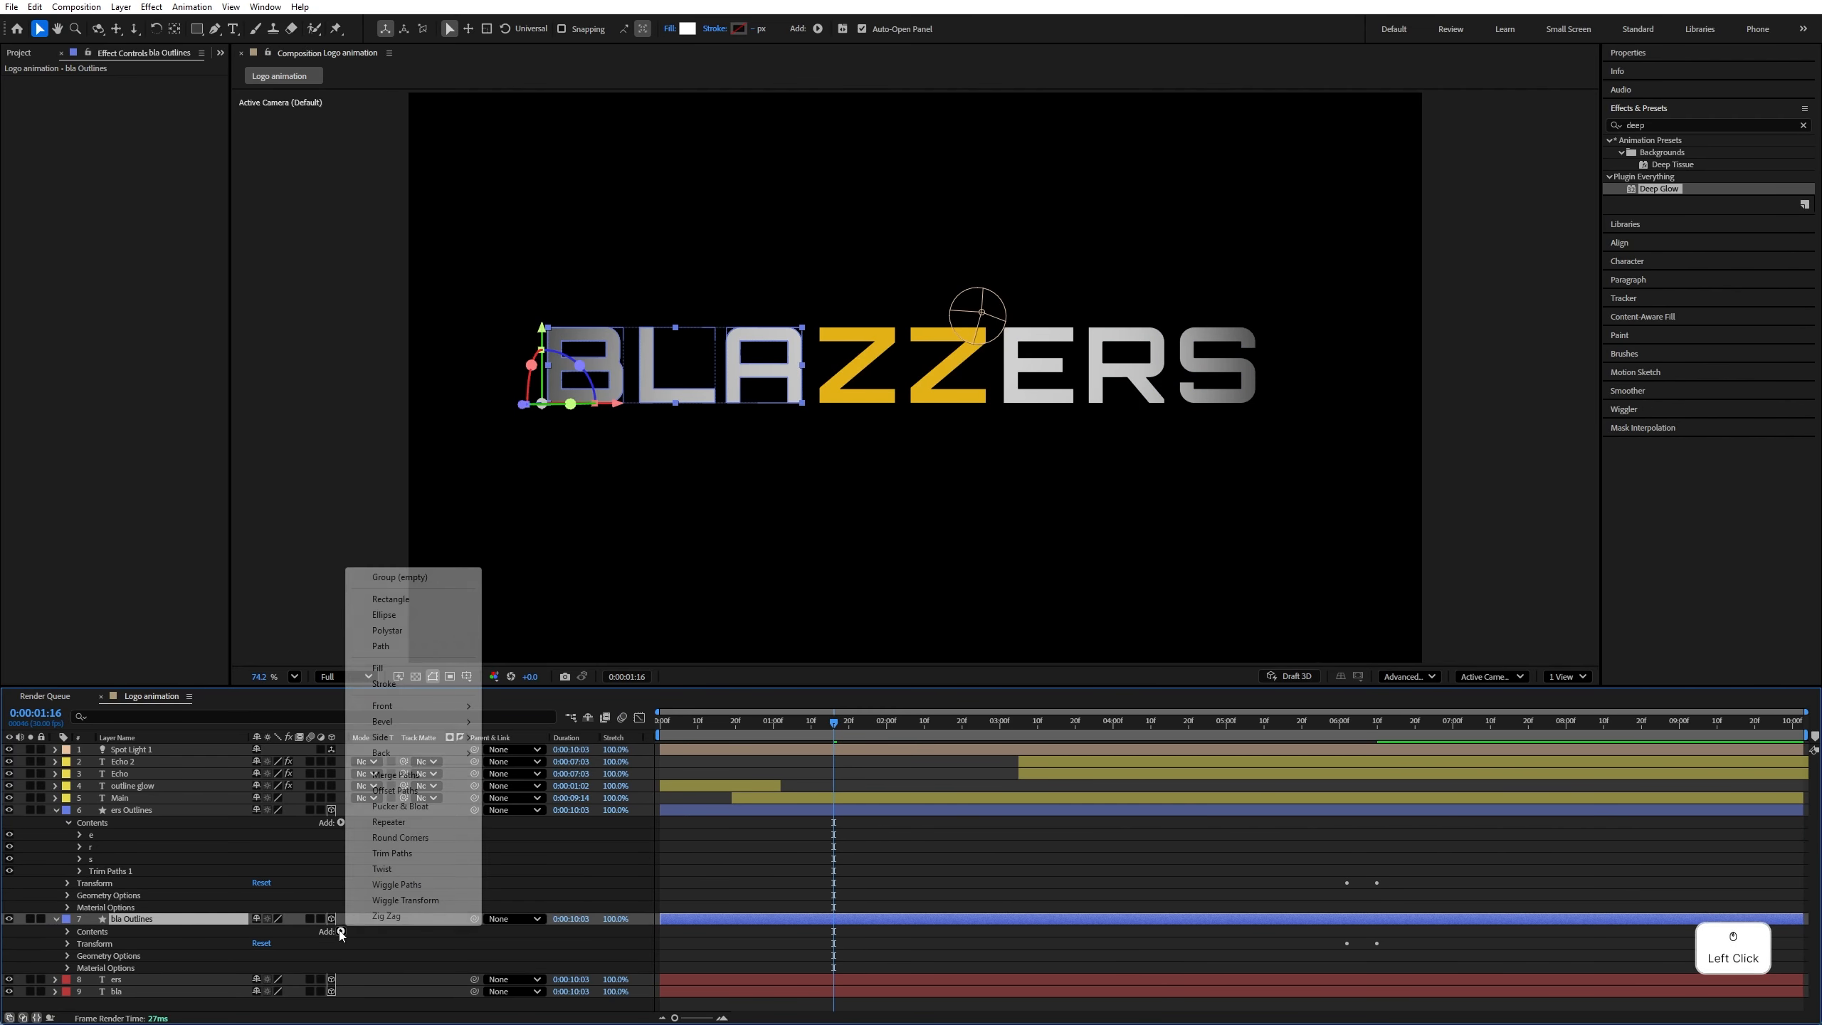
{"action": "left_click", "coordinate": [392, 853]}
In the Trim Paths of bla Outlines, set Start to 45% and End to 0%
{"action": "left_click_drag", "start_coordinate": [230, 687], "coordinate": [232, 608]}
{"action": "left_click", "coordinate": [88, 861]}
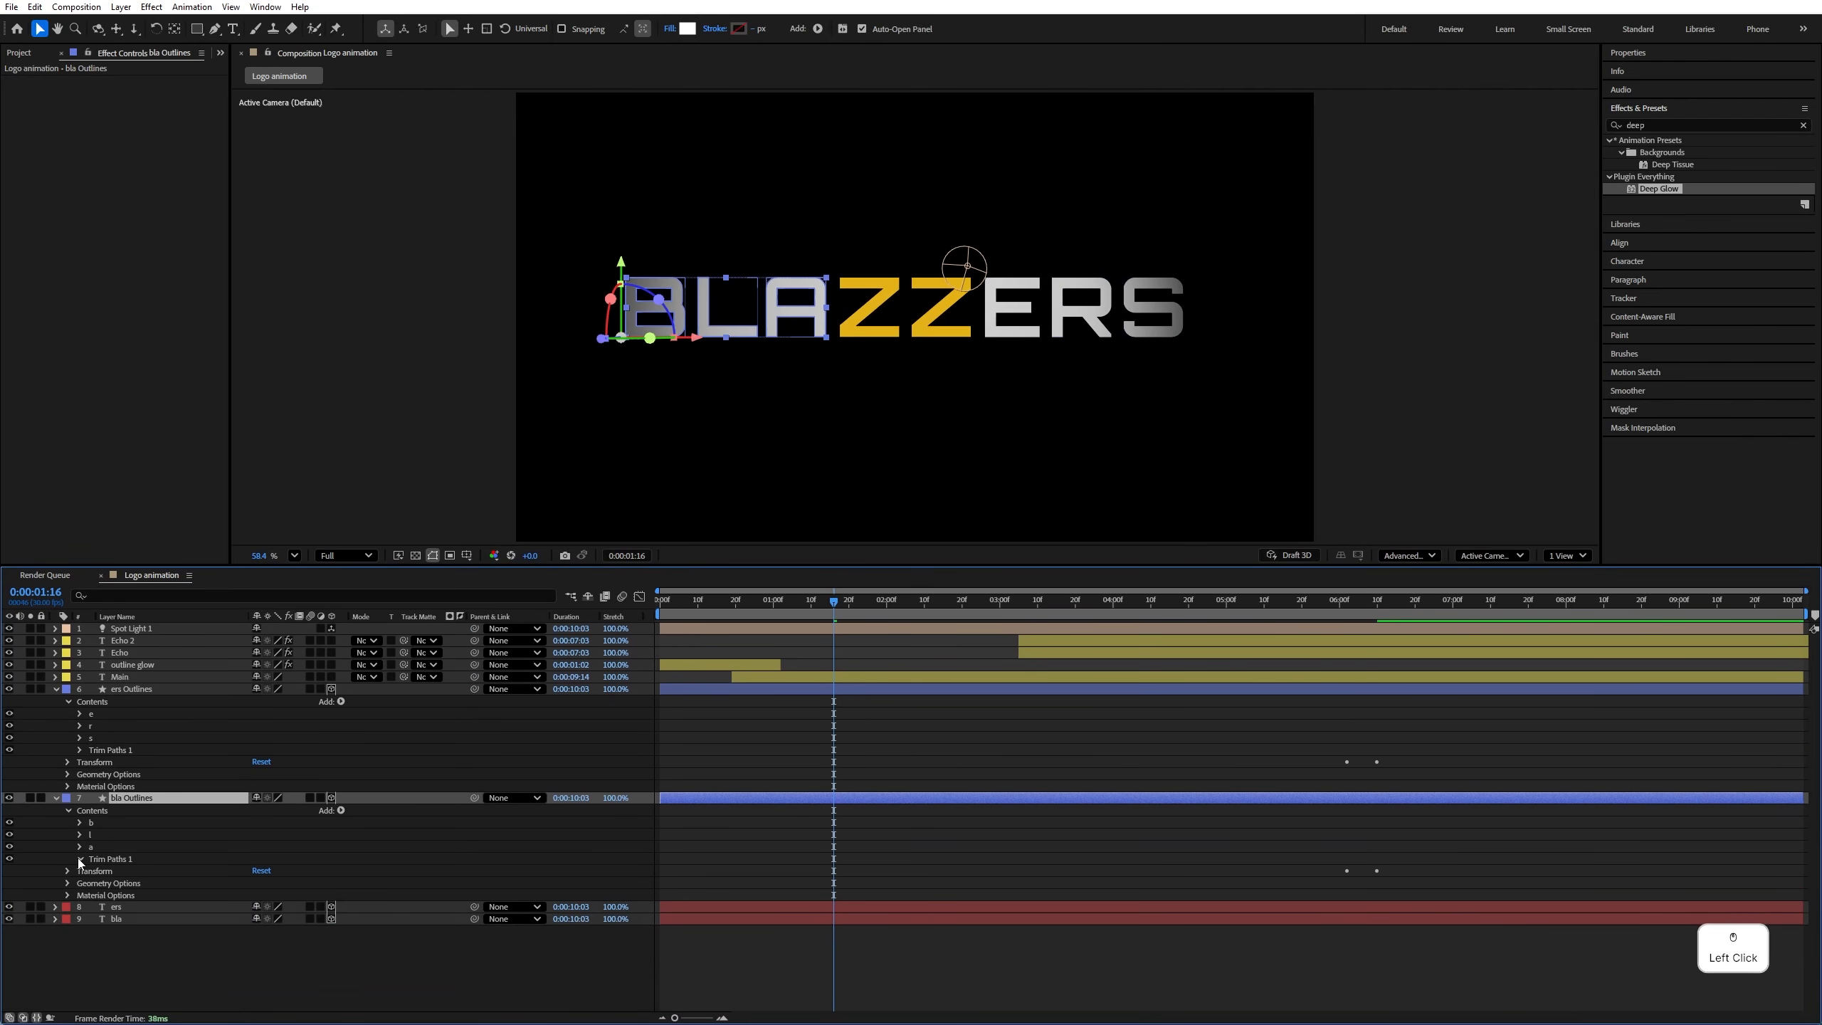
{"action": "left_click", "coordinate": [81, 859]}
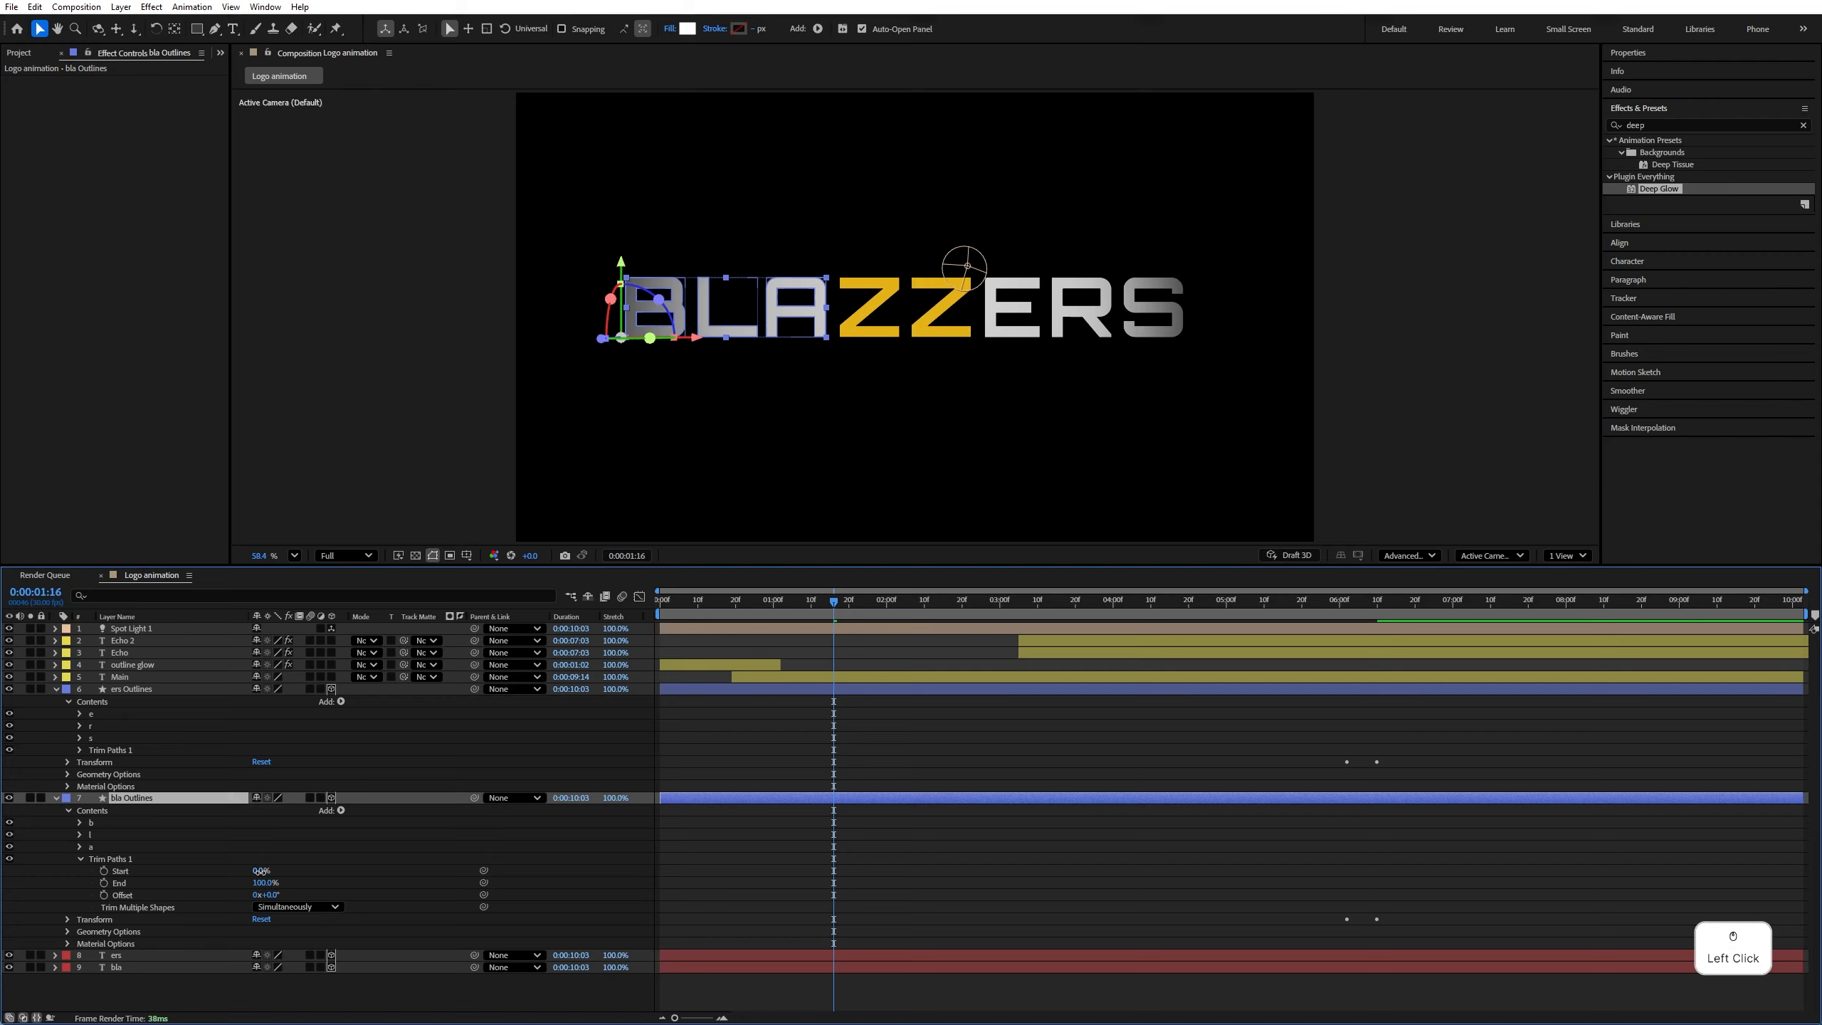
{"action": "type", "text": "45"}
{"action": "key", "text": "Return"}
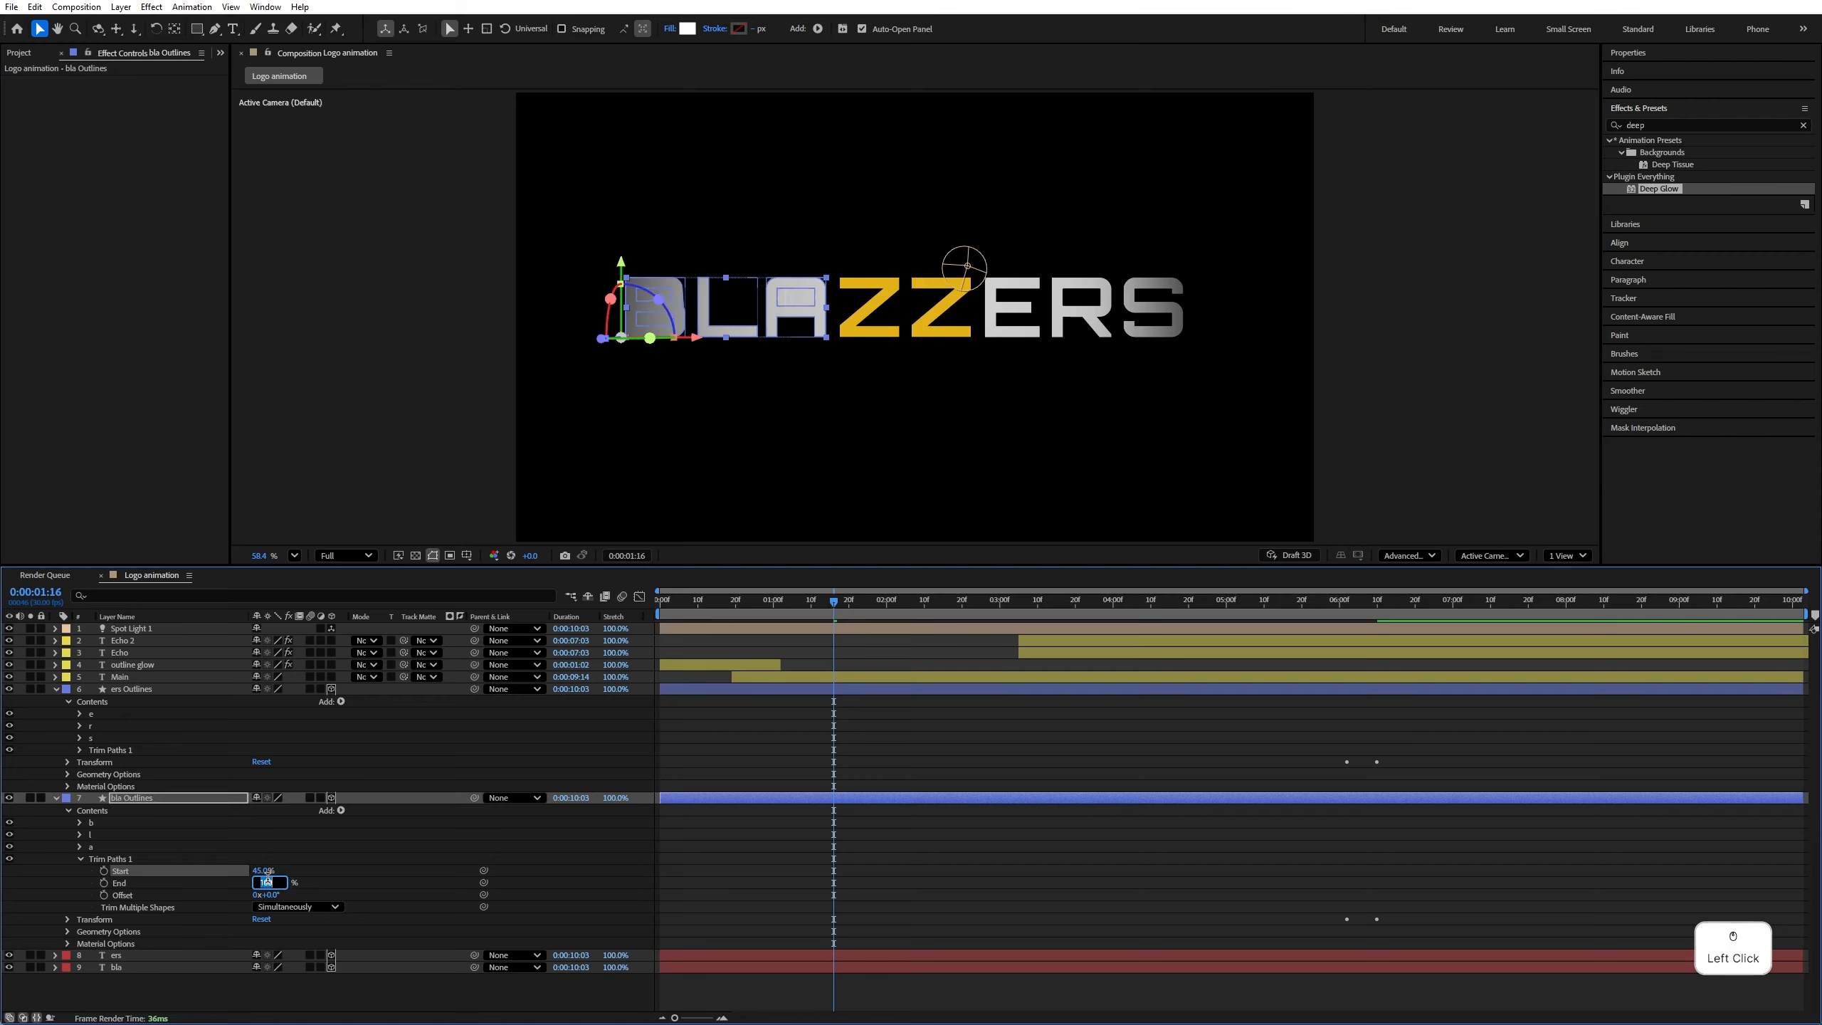
{"action": "key", "text": "Return"}
Set the fill of the bla Outlines and ers Outlines layers to None
{"action": "left_click", "coordinate": [136, 786]}
{"action": "left_click", "coordinate": [139, 799]}
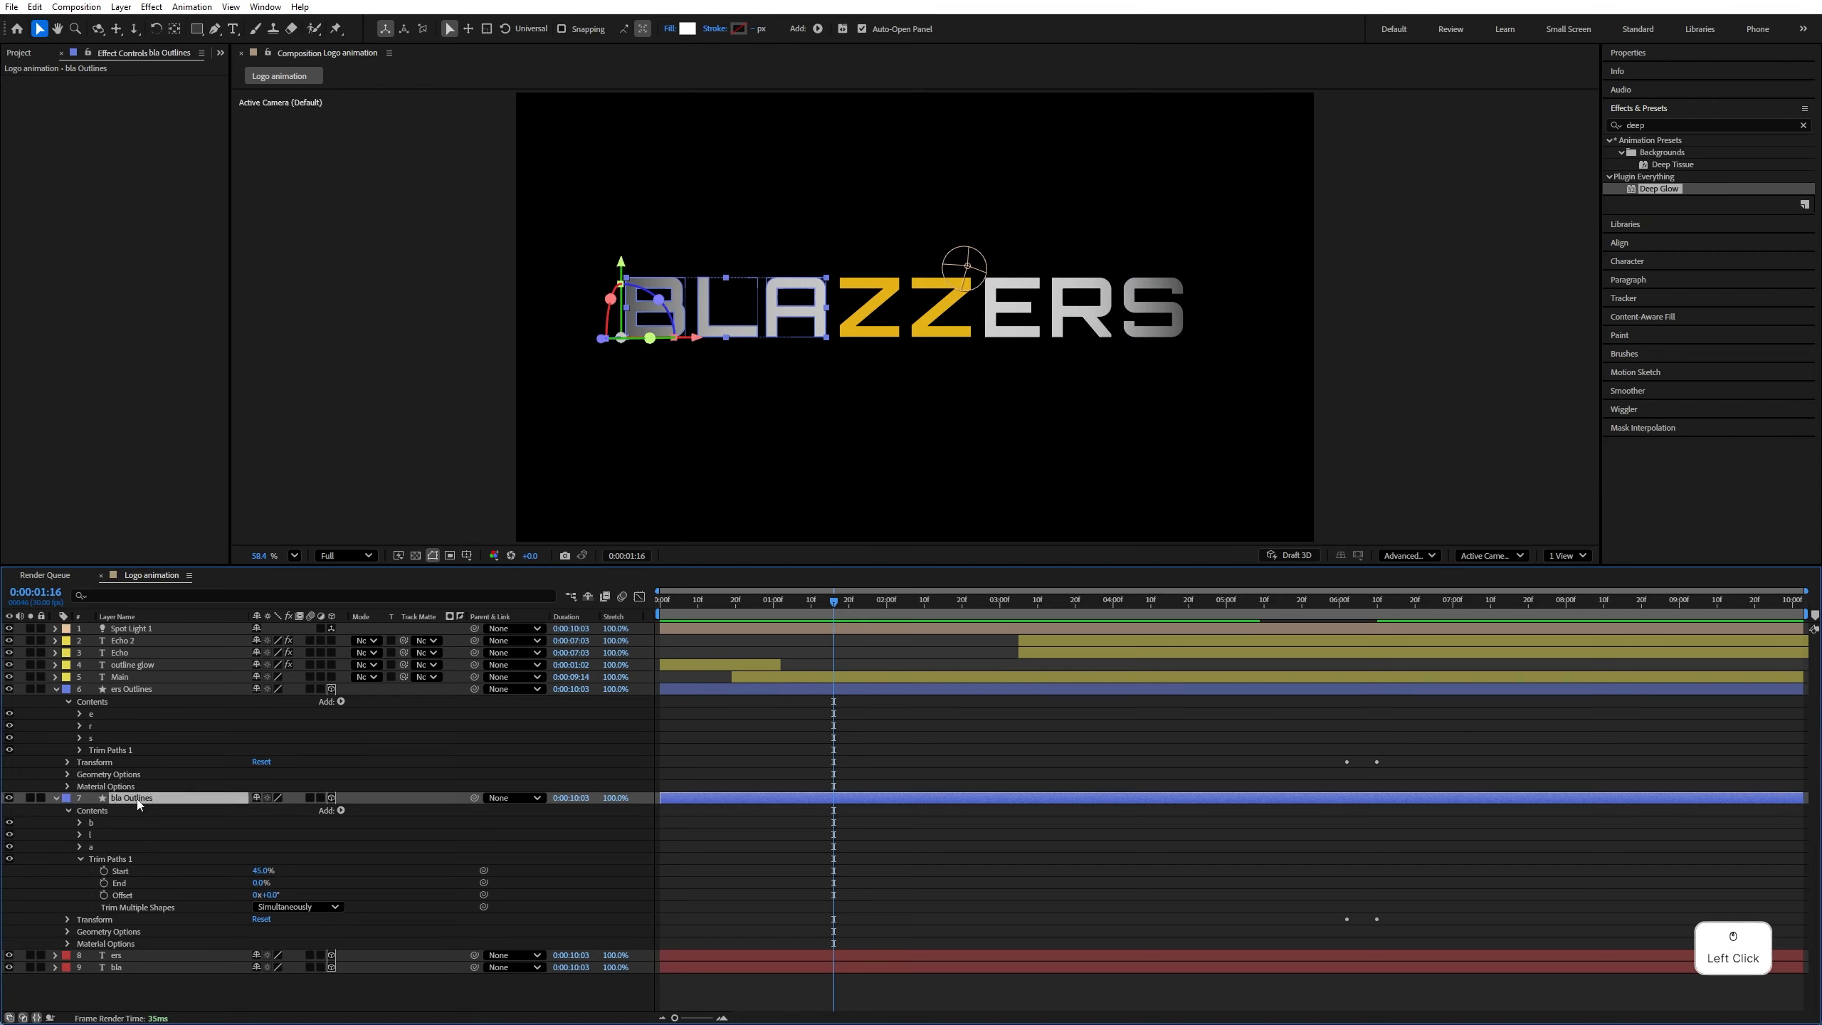
{"action": "left_click", "coordinate": [140, 691], "text": "shift"}
{"action": "left_click", "coordinate": [669, 29]}
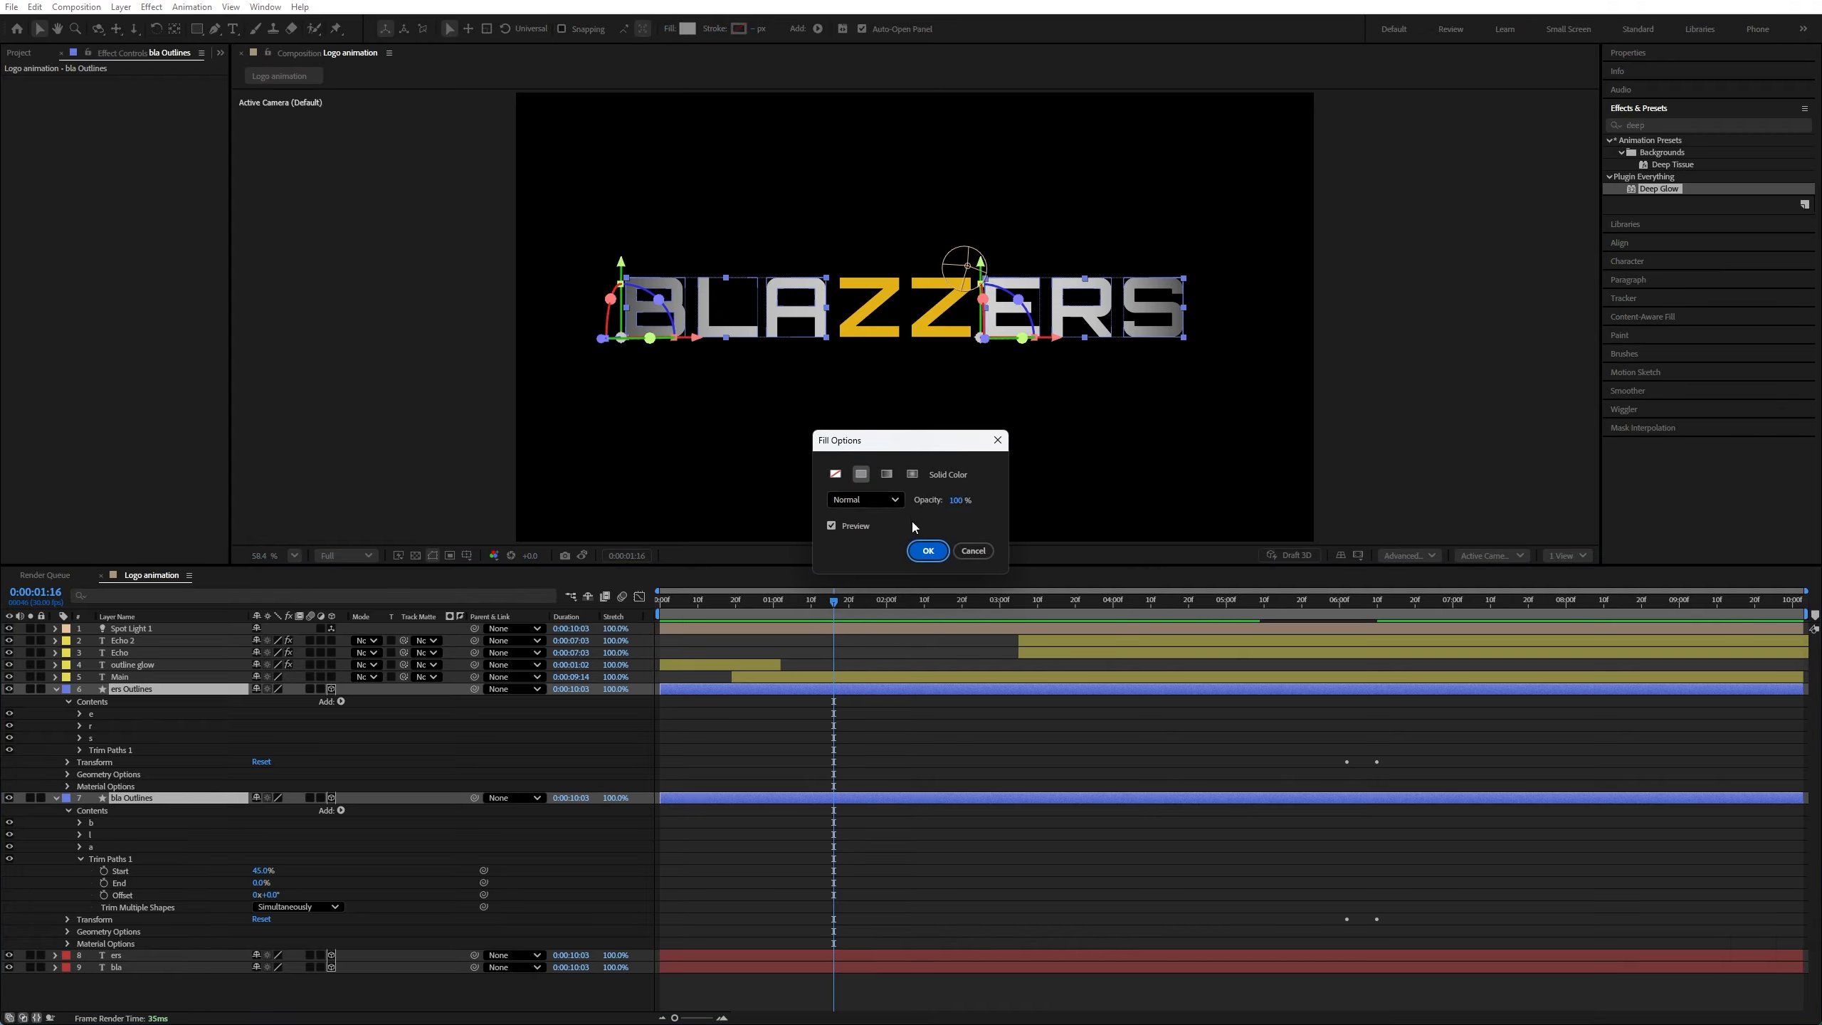
{"action": "left_click", "coordinate": [836, 474]}
{"action": "left_click", "coordinate": [927, 550]}
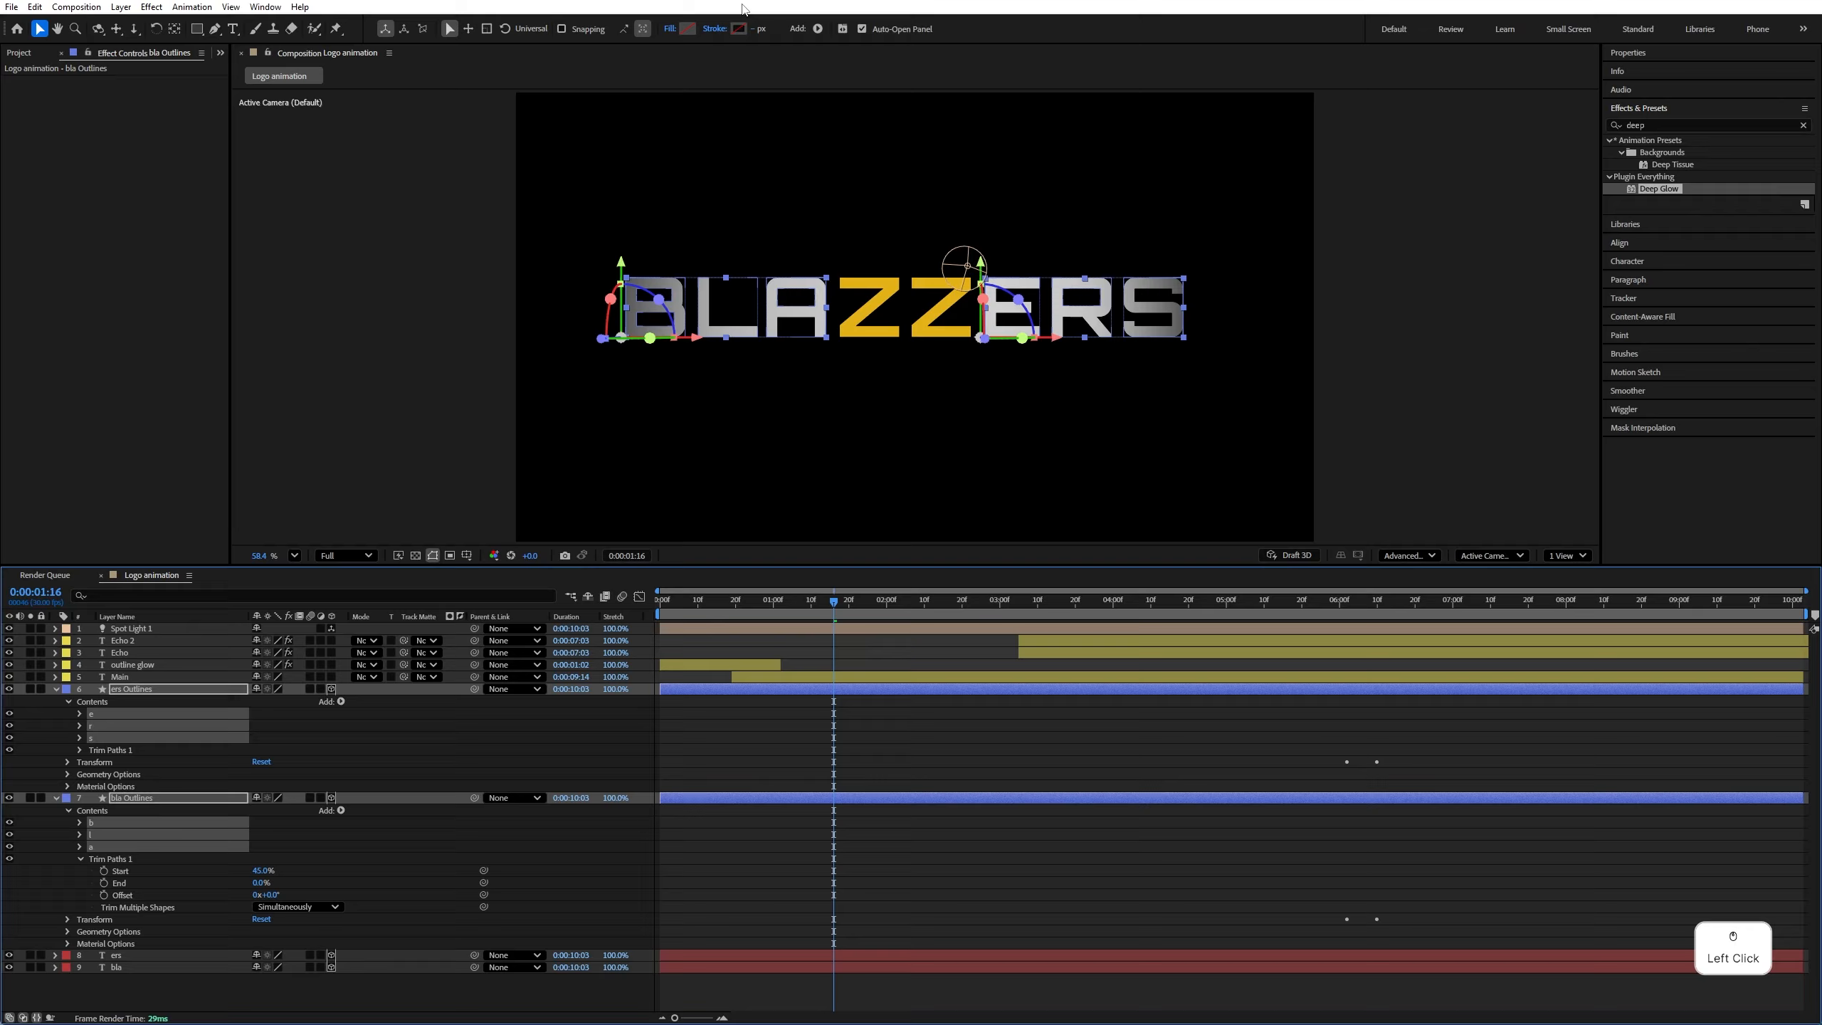
Give both outline layers a white (FFFFFF) solid stroke
{"action": "left_click", "coordinate": [738, 28]}
{"action": "left_click_drag", "start_coordinate": [856, 488], "coordinate": [749, 422]}
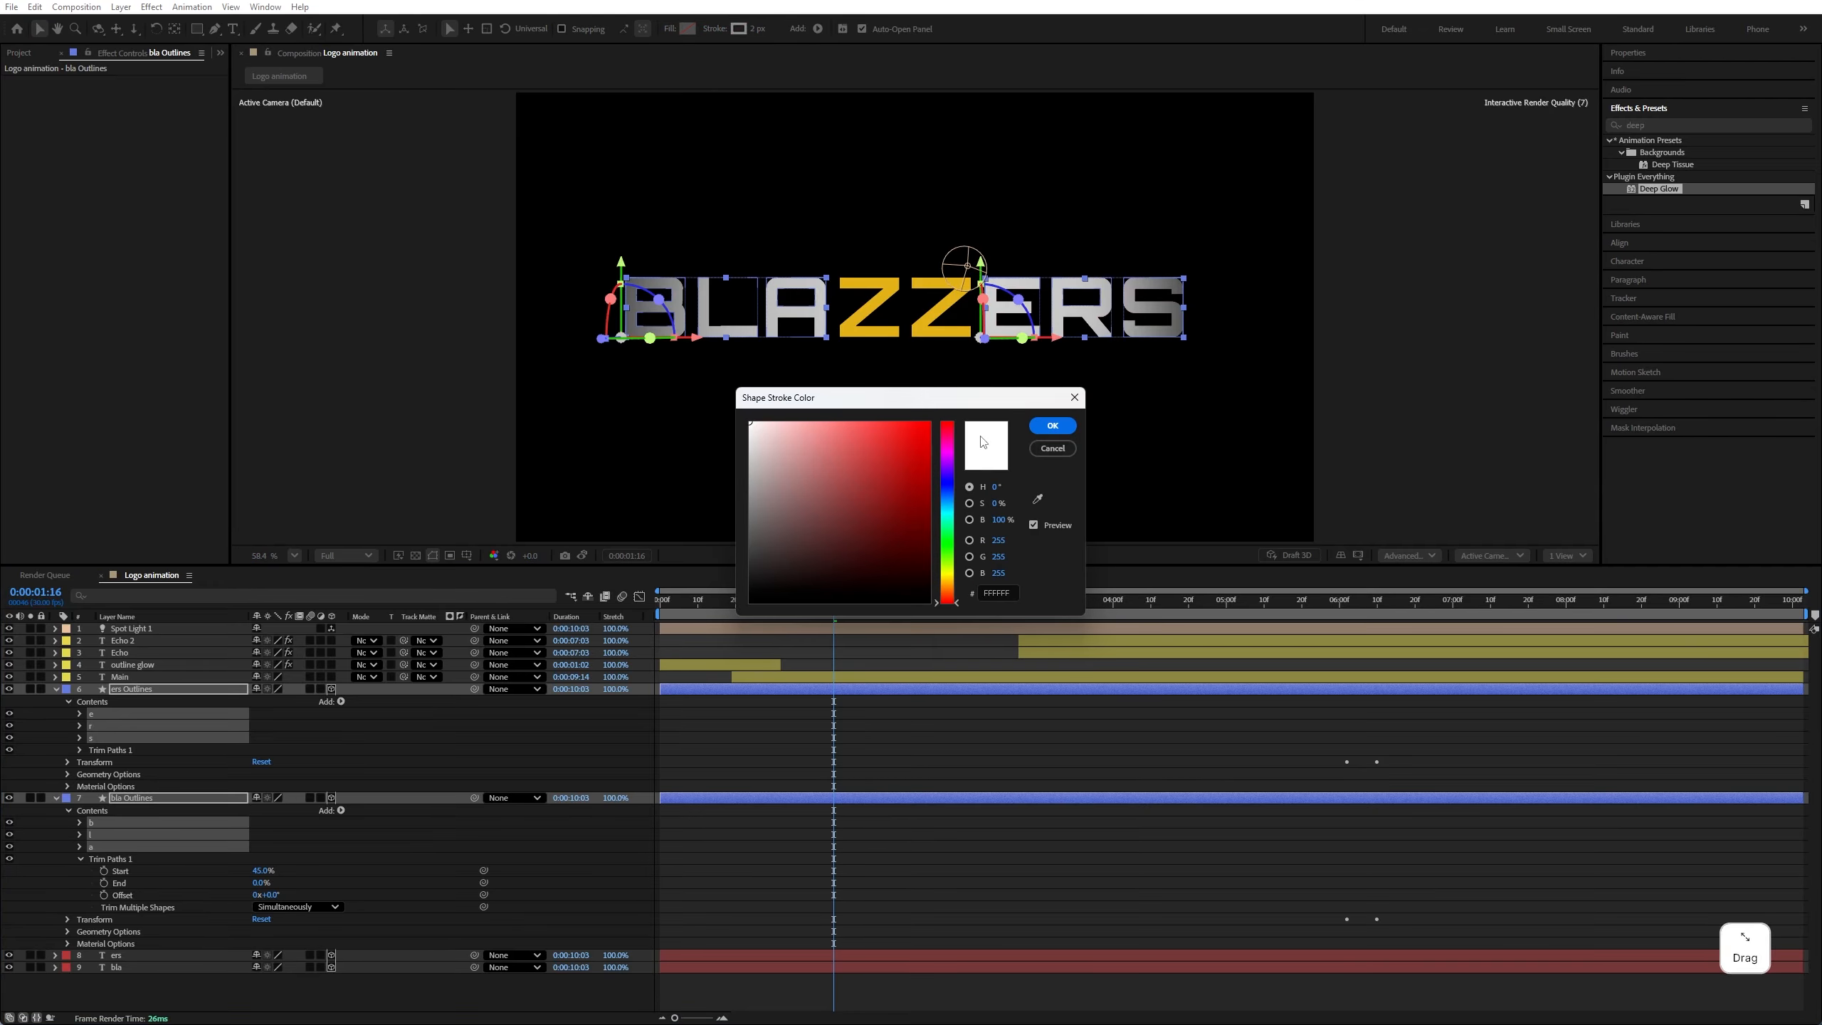
{"action": "left_click", "coordinate": [1053, 426]}
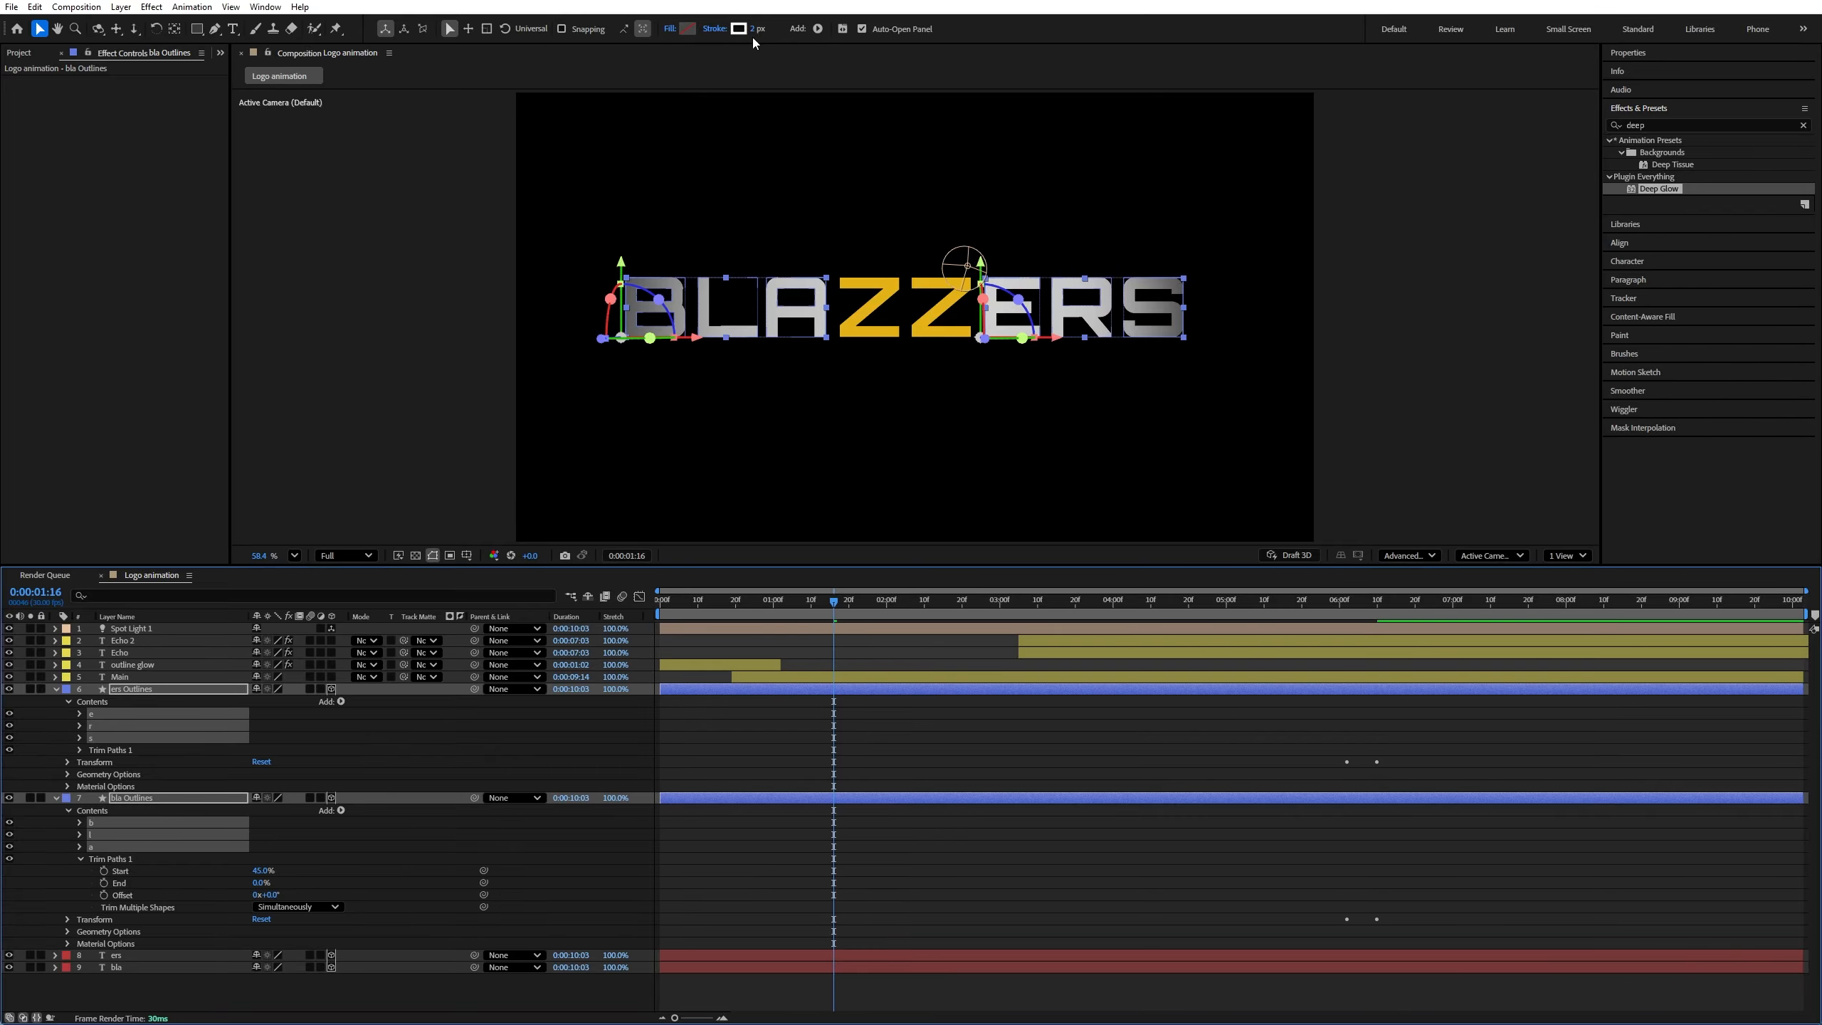
Turn both outline layers back into 2D layers and select the Trim Paths Offset of bla Outlines
{"action": "key", "text": "shift+F2"}
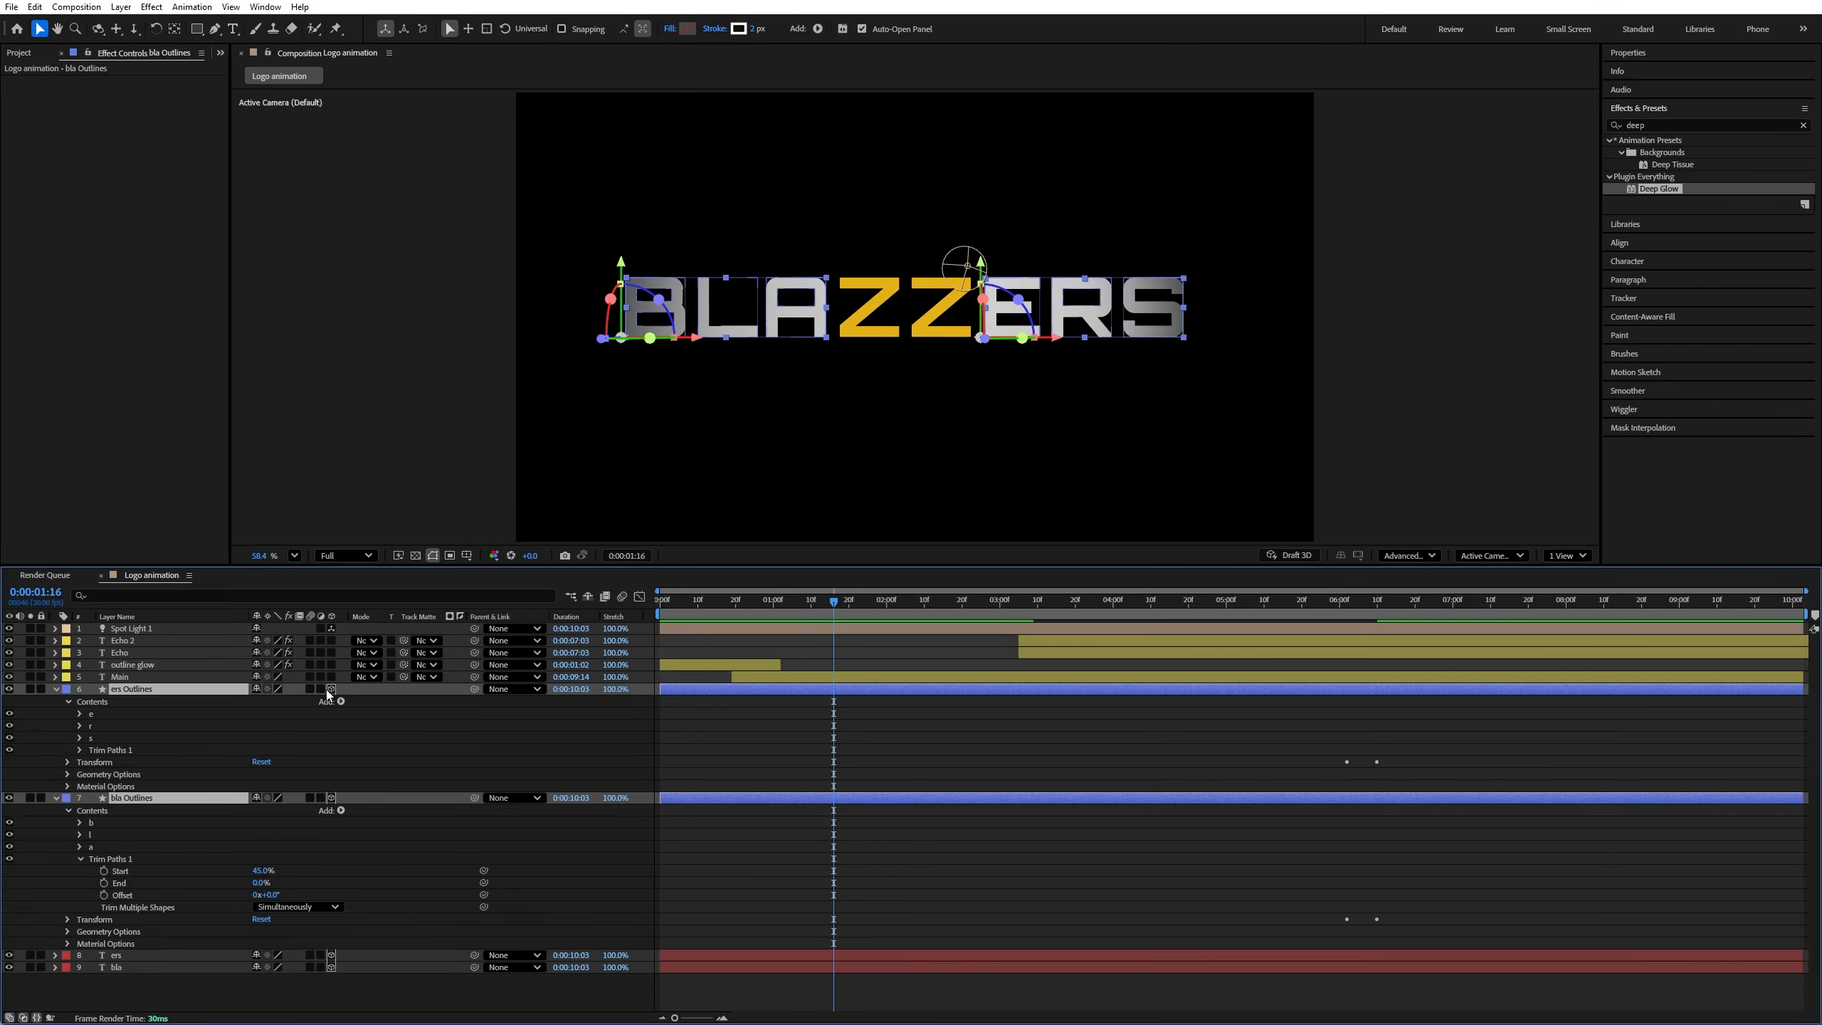
{"action": "left_click", "coordinate": [331, 689]}
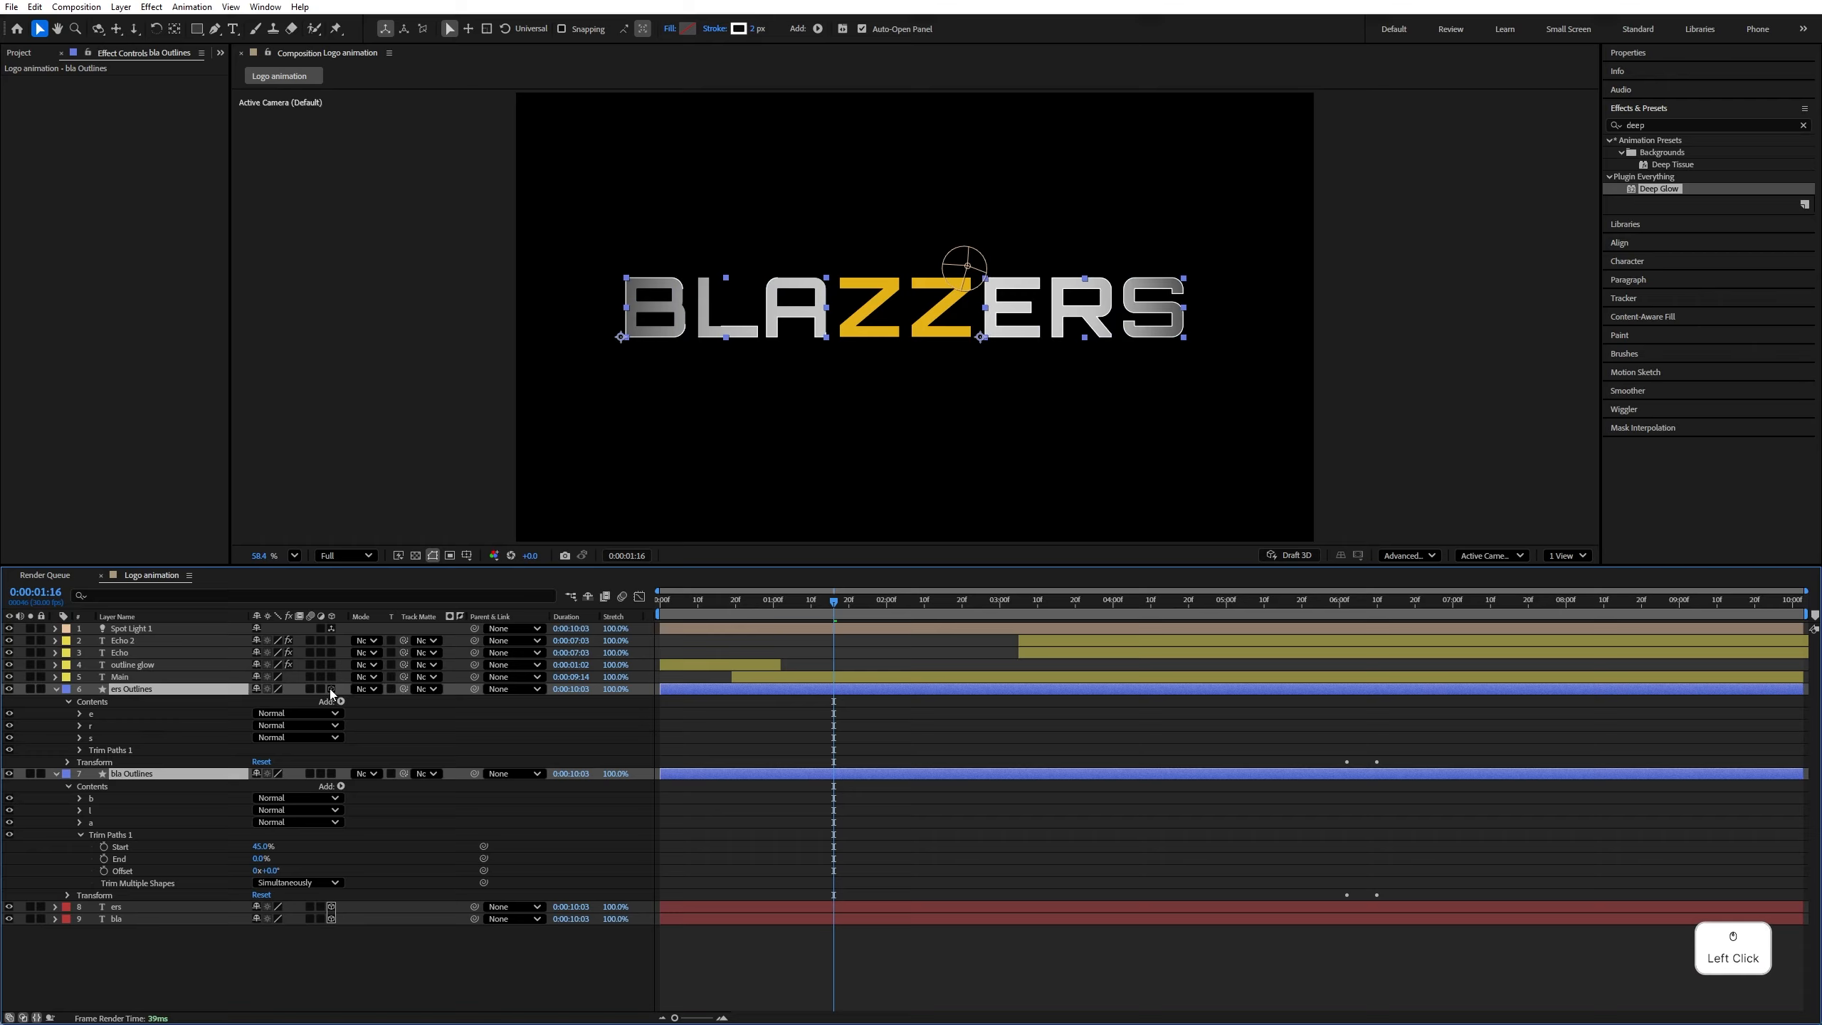
{"action": "left_click", "coordinate": [219, 871]}
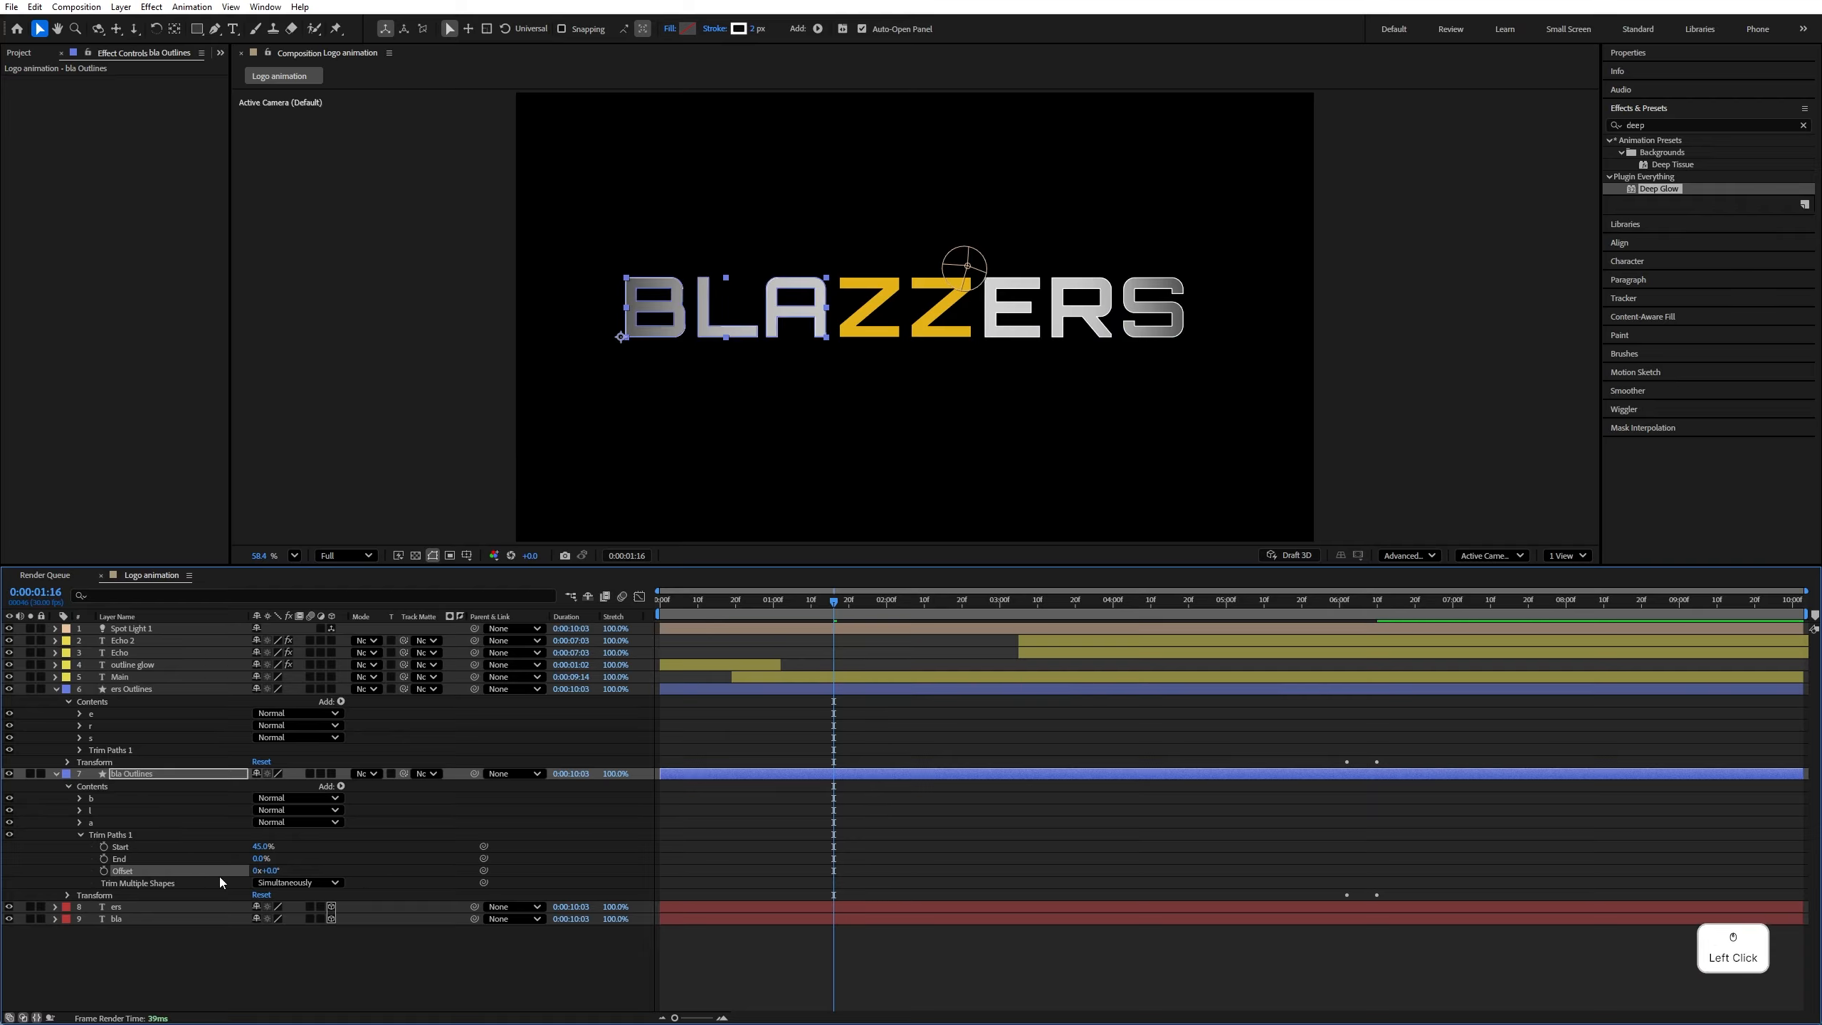
Add the expression time*200 to the Trim Paths Offset of bla Outlines and preview the outline motion from the start
{"action": "mouse_move", "coordinate": [272, 872]}
{"action": "left_mouse_down"}
{"action": "mouse_move", "coordinate": [348, 863]}
{"action": "mouse_move", "coordinate": [298, 872]}
{"action": "left_mouse_up"}
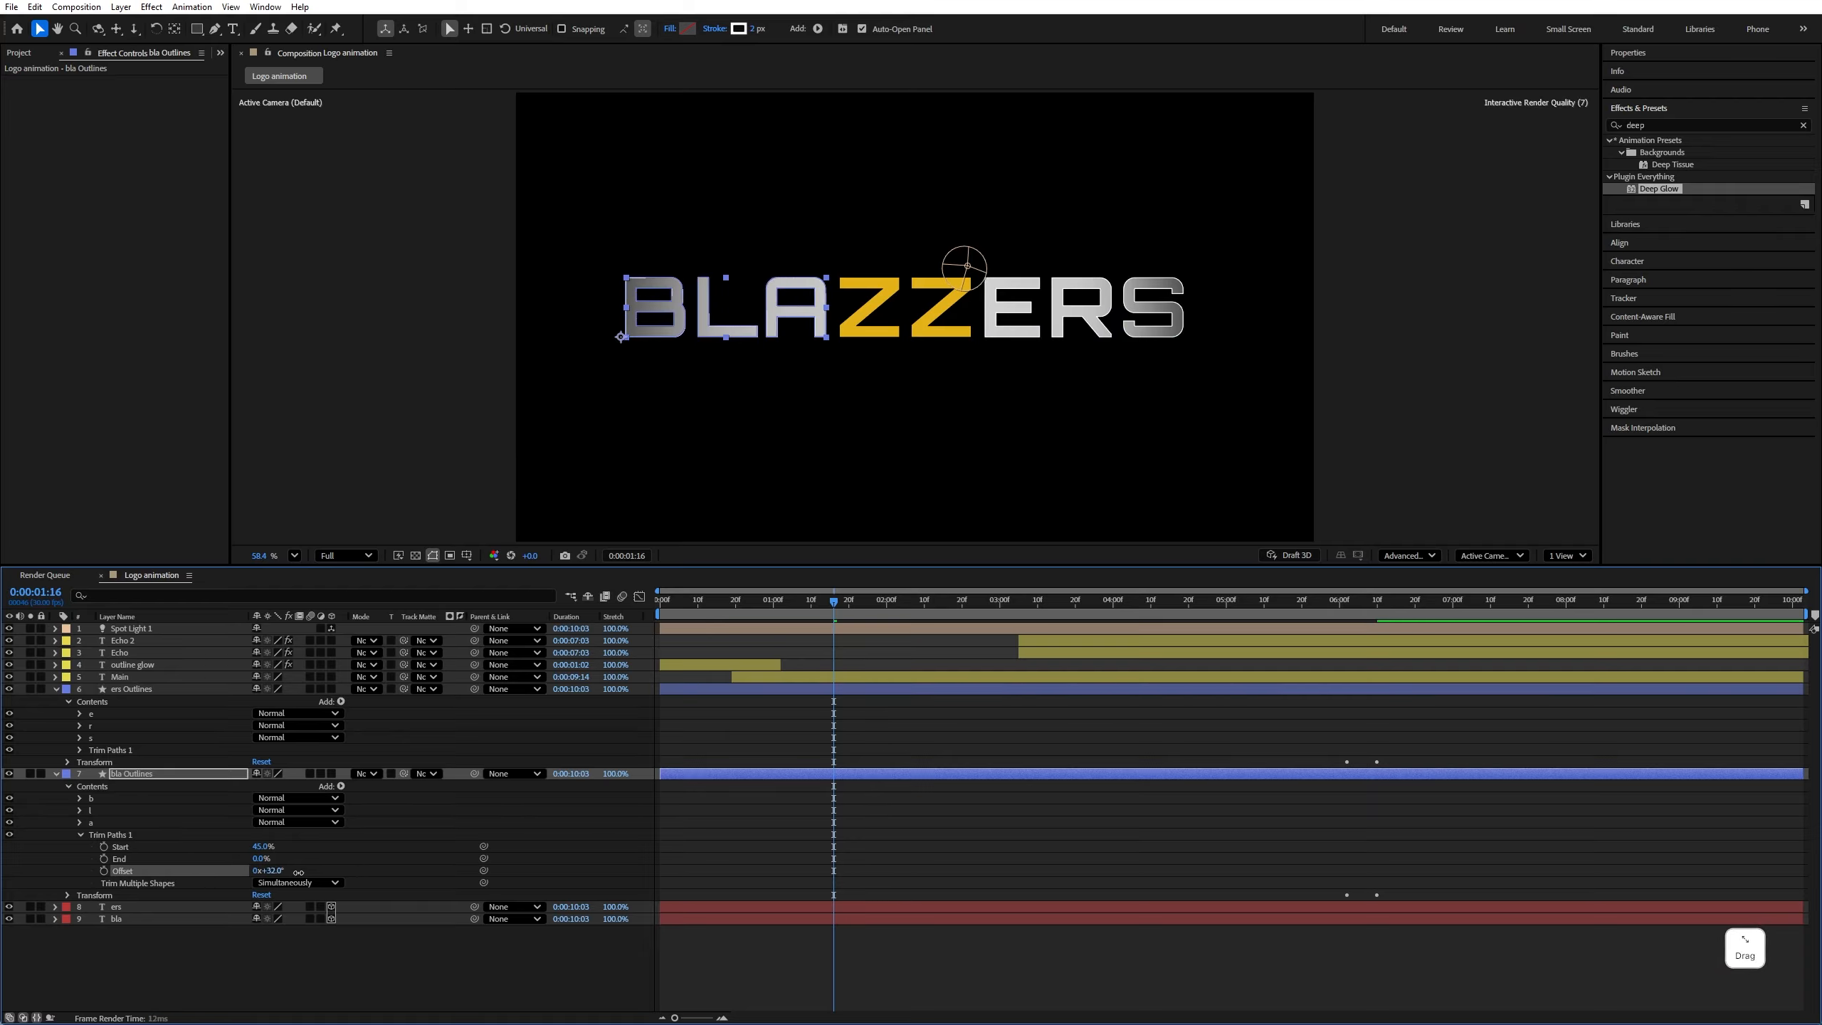
{"action": "key", "text": "ctrl+z"}
{"action": "left_click", "coordinate": [120, 872]}
{"action": "left_click", "coordinate": [104, 871], "text": "alt"}
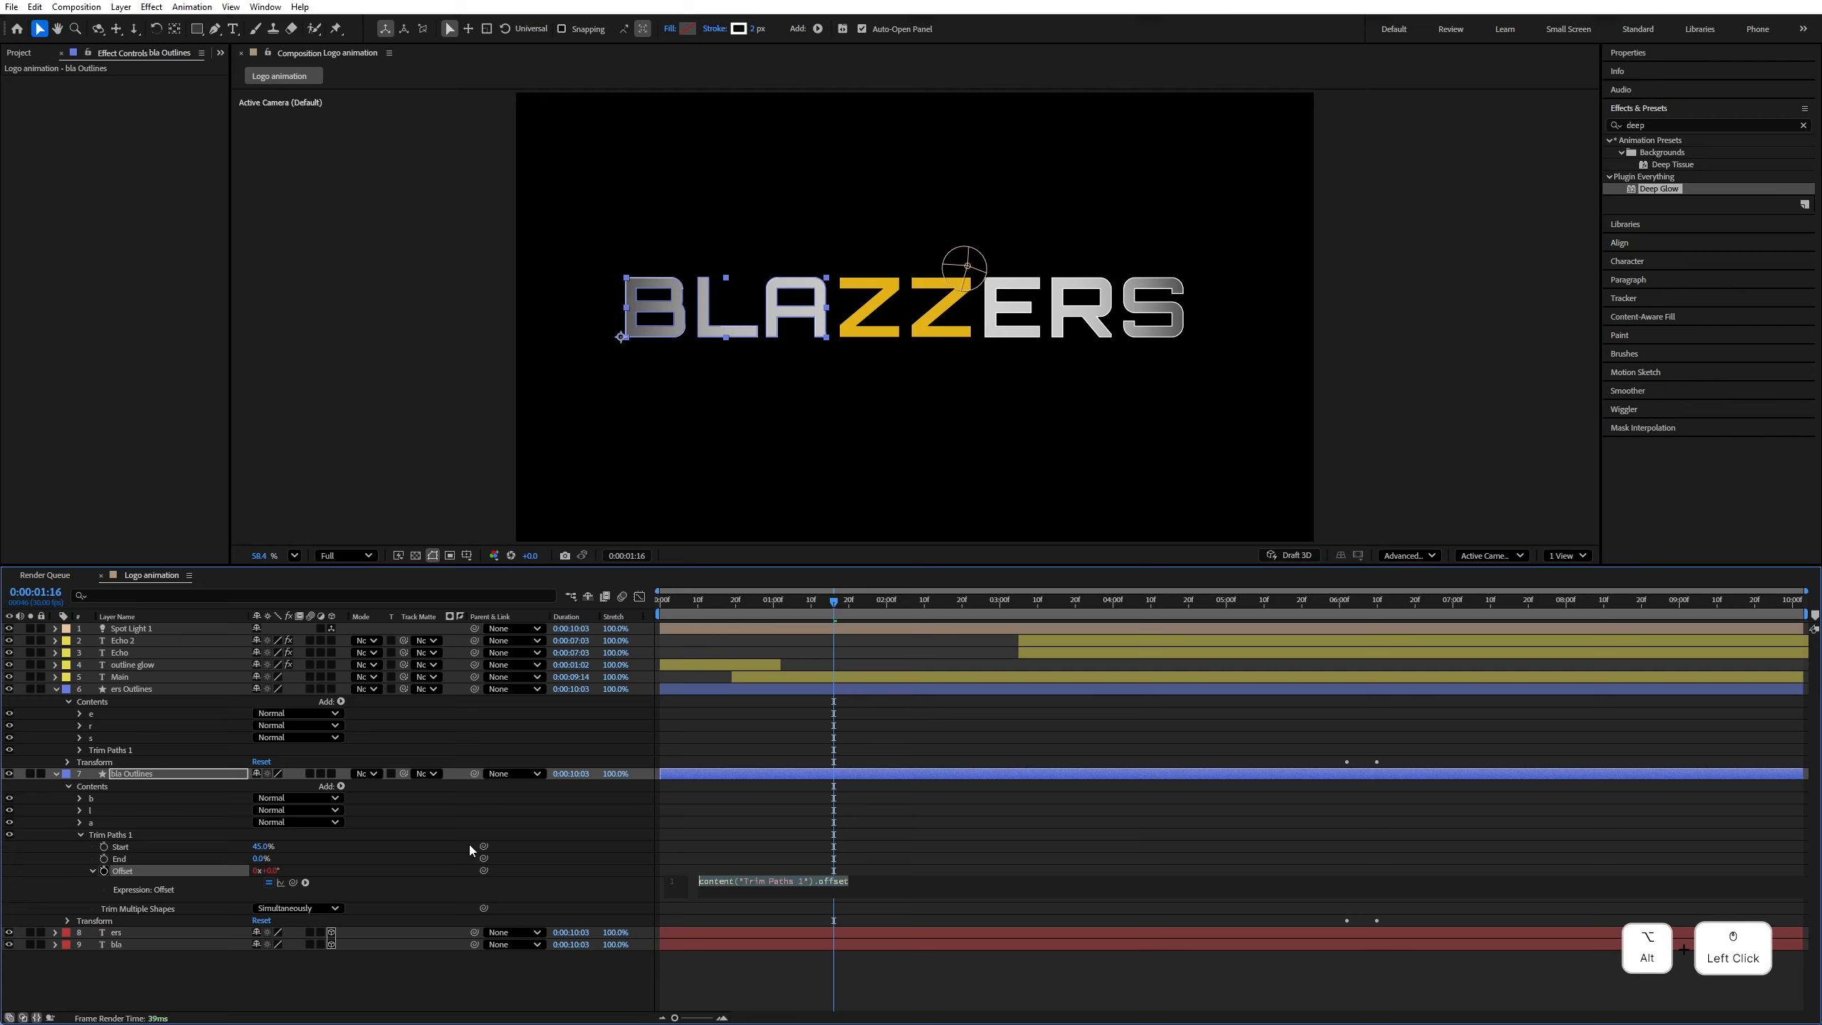
{"action": "type", "text": "time"}
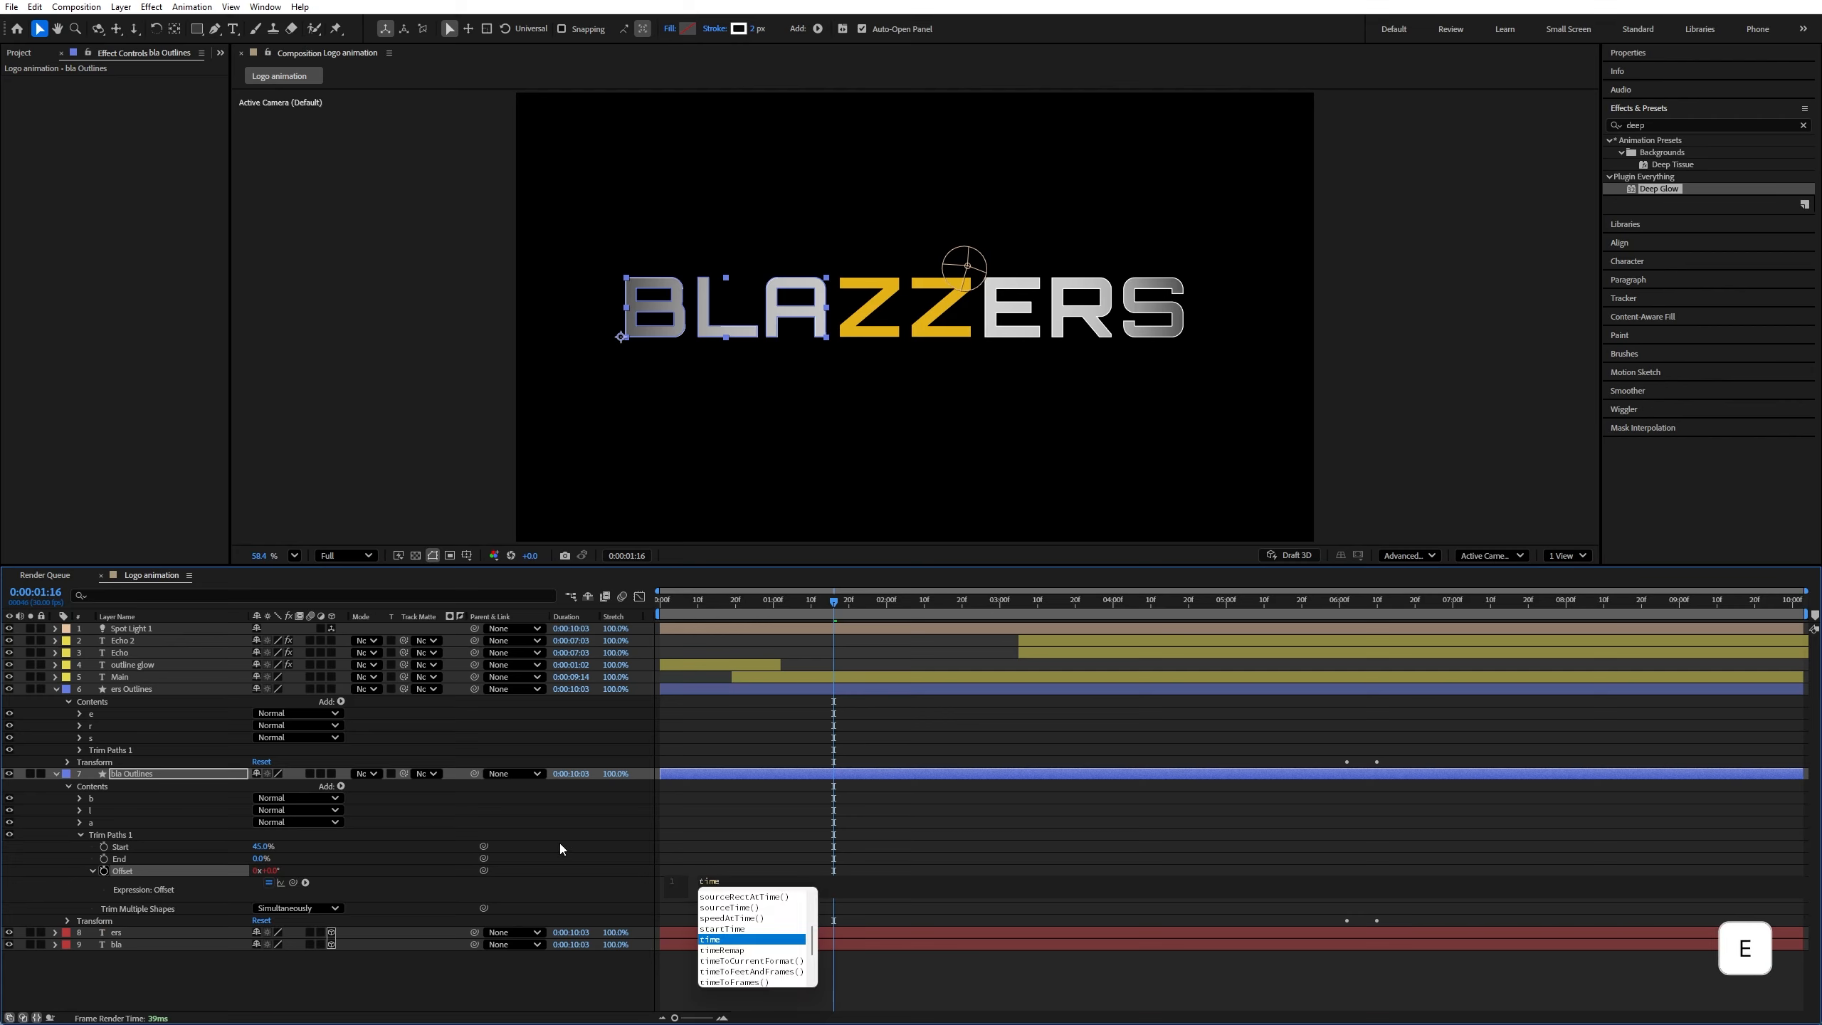
{"action": "type", "text": "*200"}
{"action": "key", "text": "KP_Enter"}
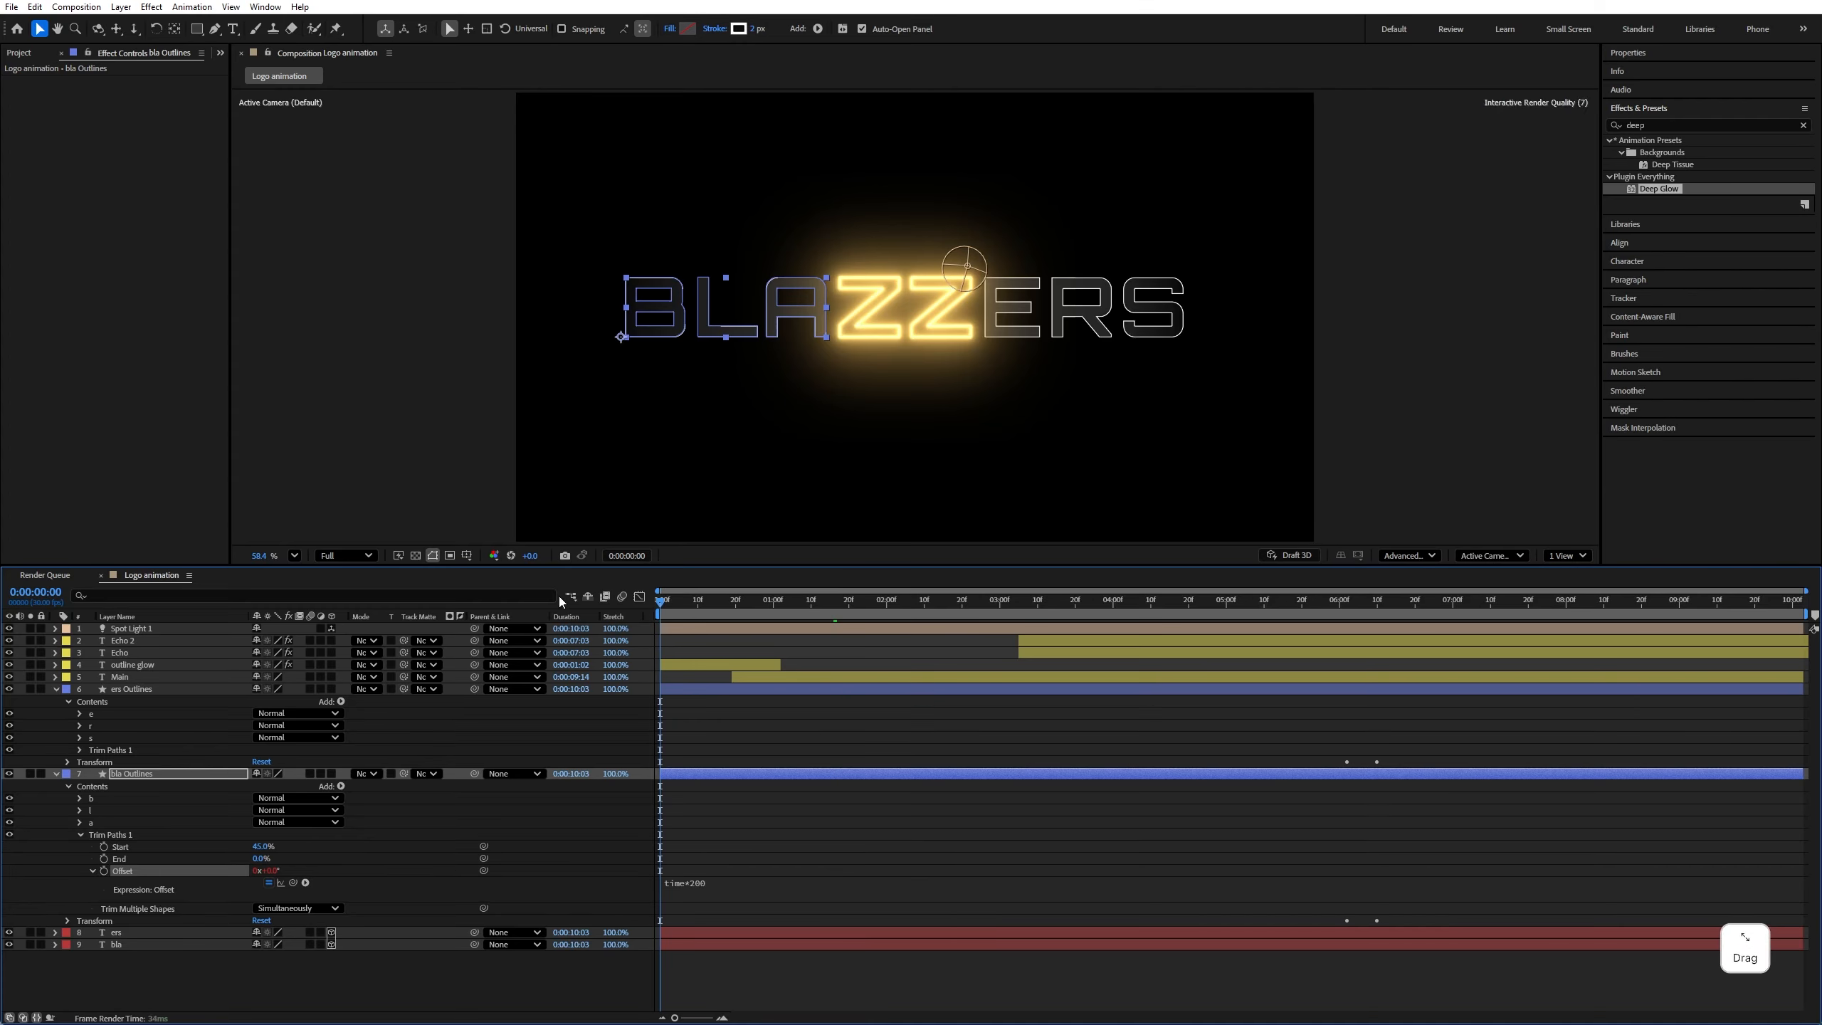
{"action": "key", "text": "space"}
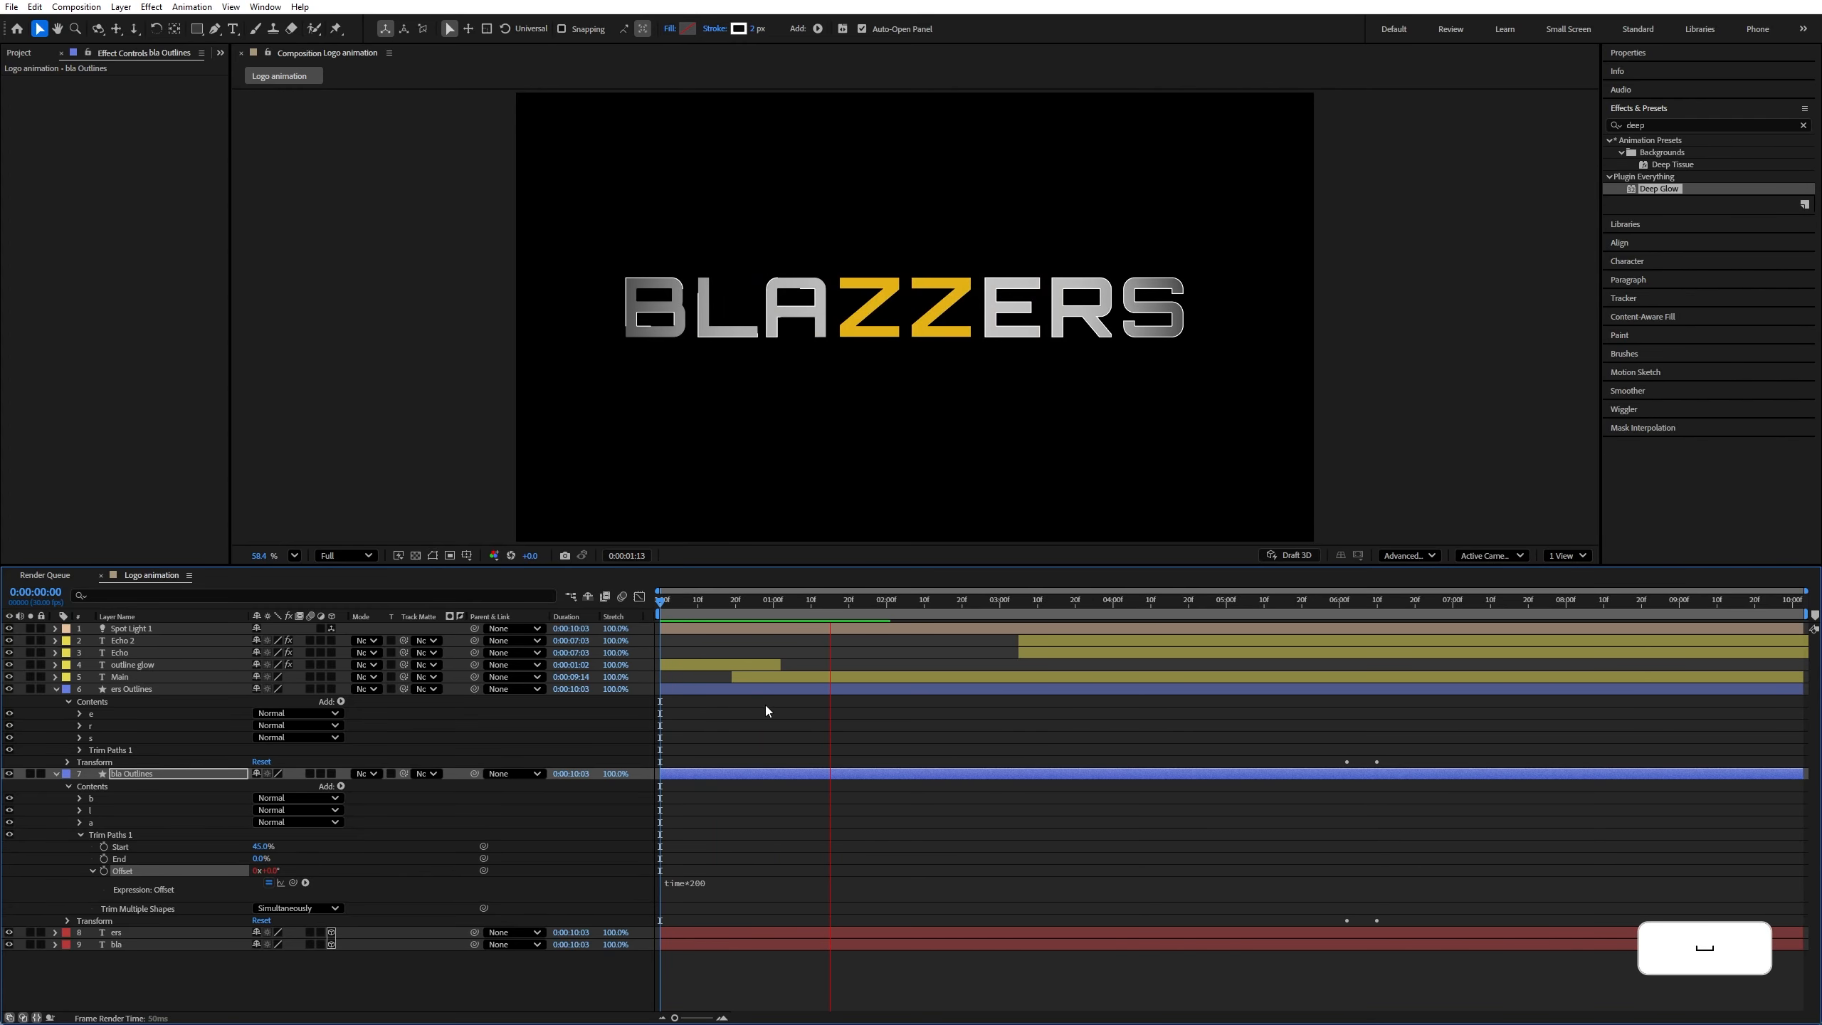
In the Trim Paths of ers Outlines, set Start to 45% and End to 0%
{"action": "left_click", "coordinate": [132, 689]}
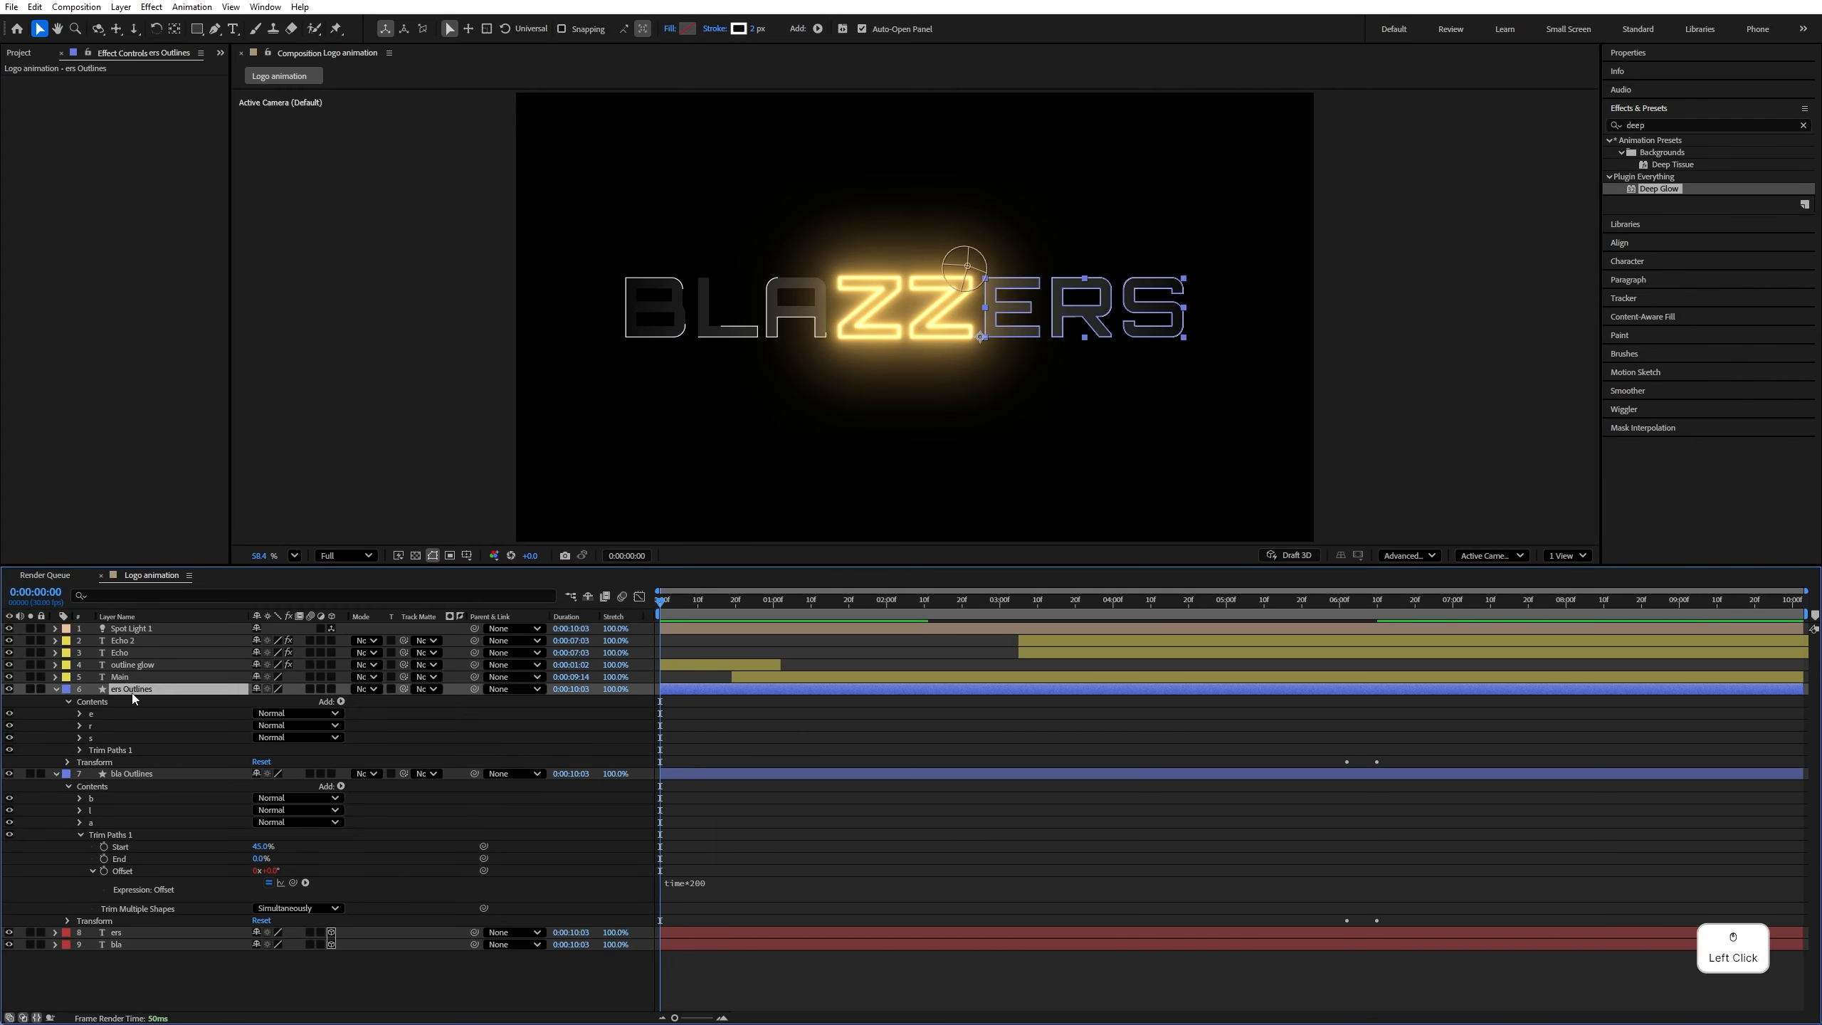
{"action": "left_click", "coordinate": [102, 751]}
{"action": "left_click", "coordinate": [80, 750]}
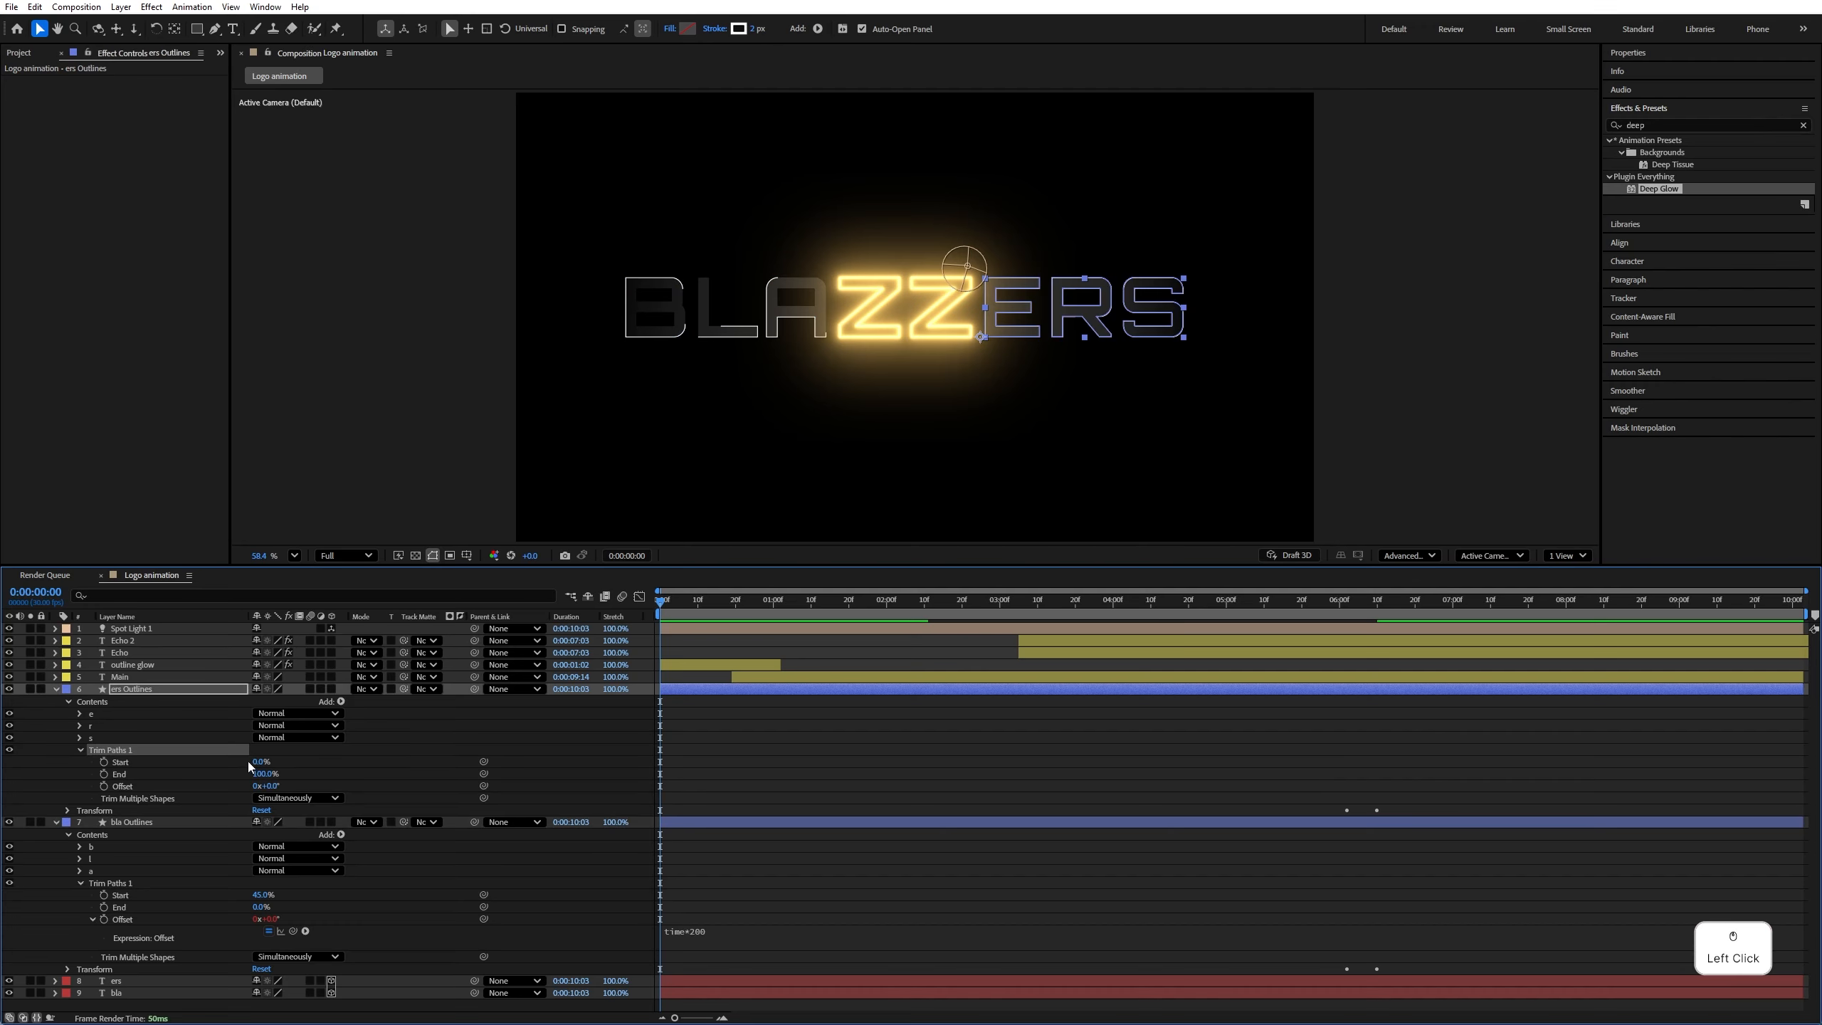
{"action": "type", "text": "45"}
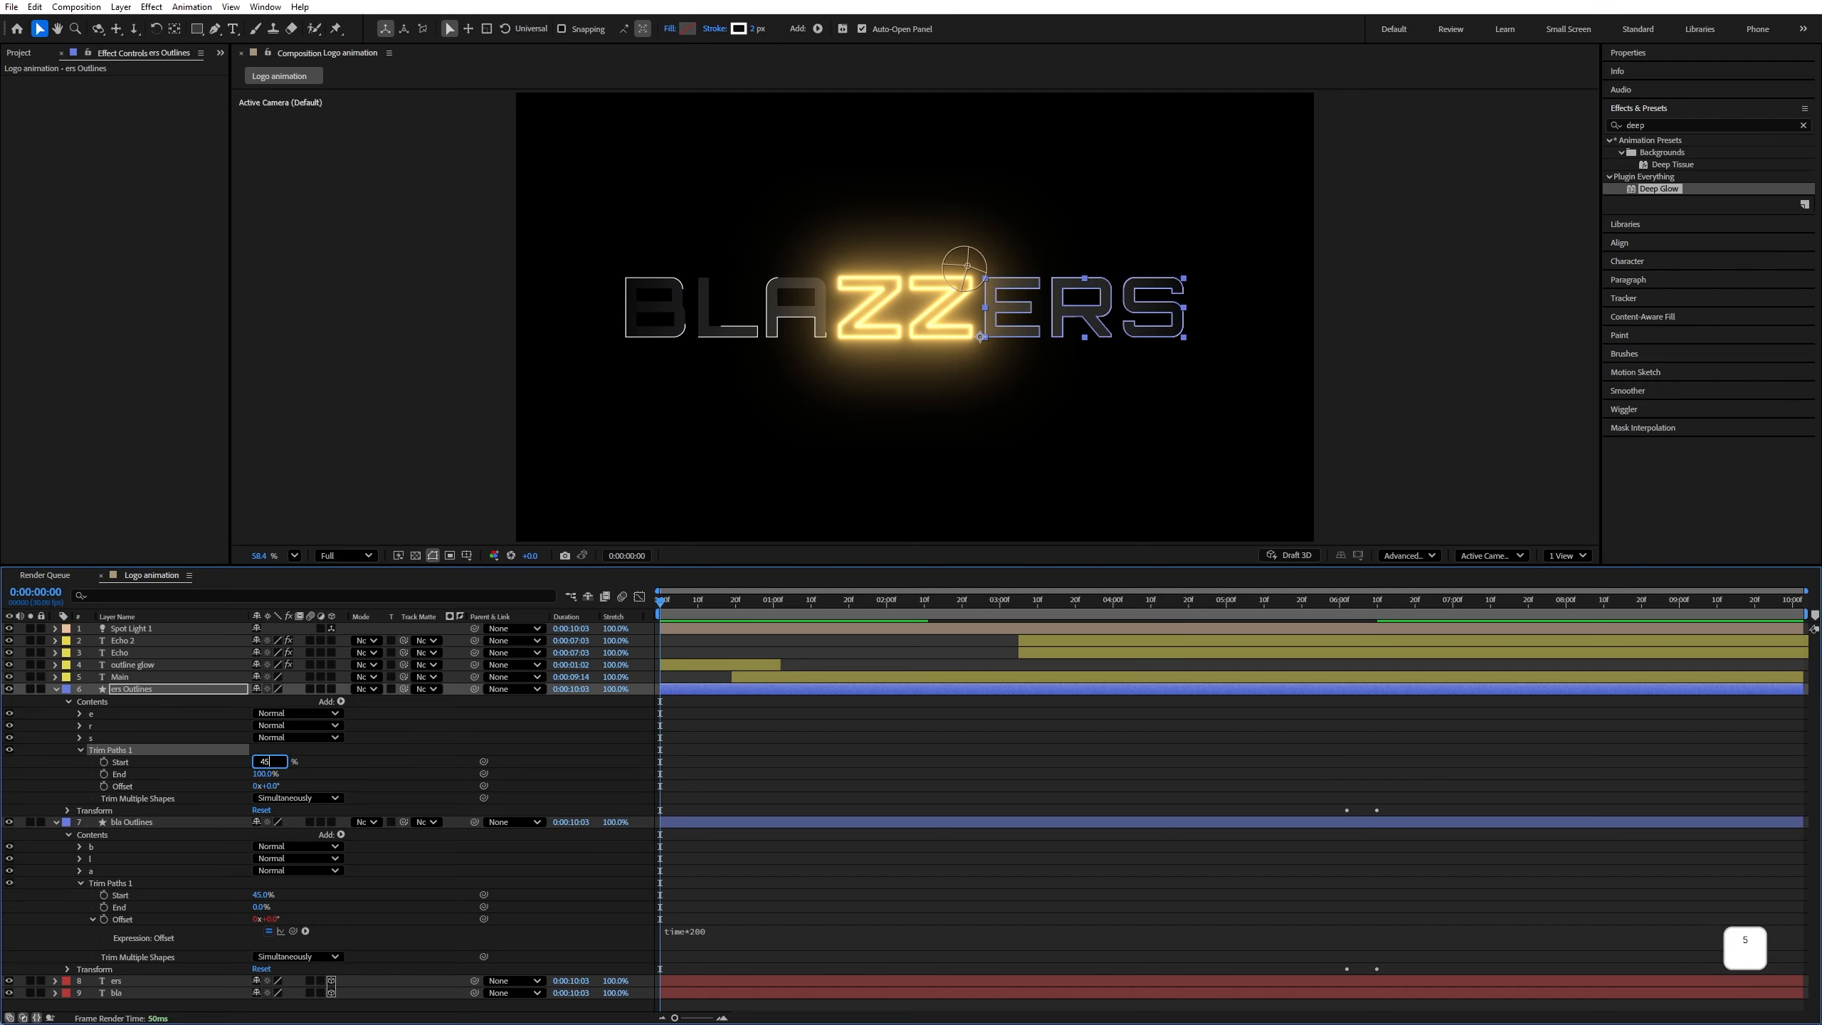
{"action": "key", "text": "Return"}
{"action": "left_click", "coordinate": [262, 774]}
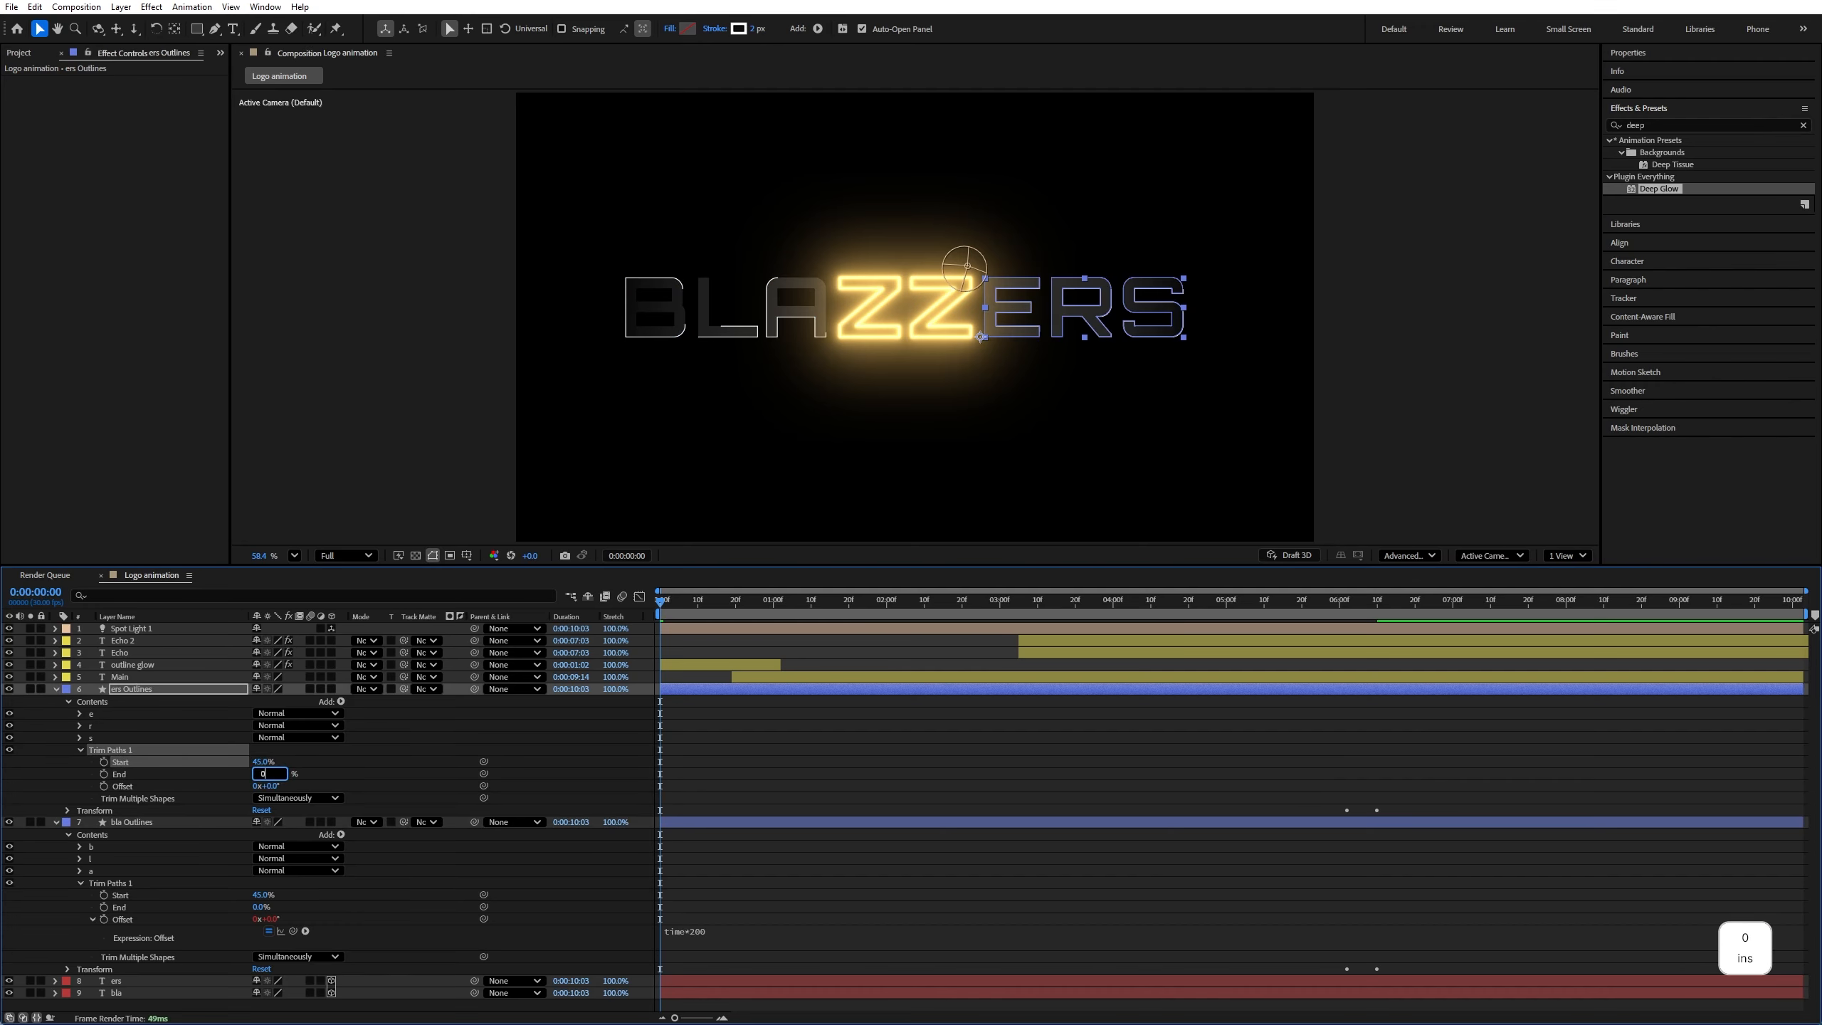
{"action": "type", "text": "0"}
{"action": "key", "text": "Return"}
Add the expression time*200 to the Trim Paths Offset of ers Outlines
{"action": "left_click", "coordinate": [130, 786]}
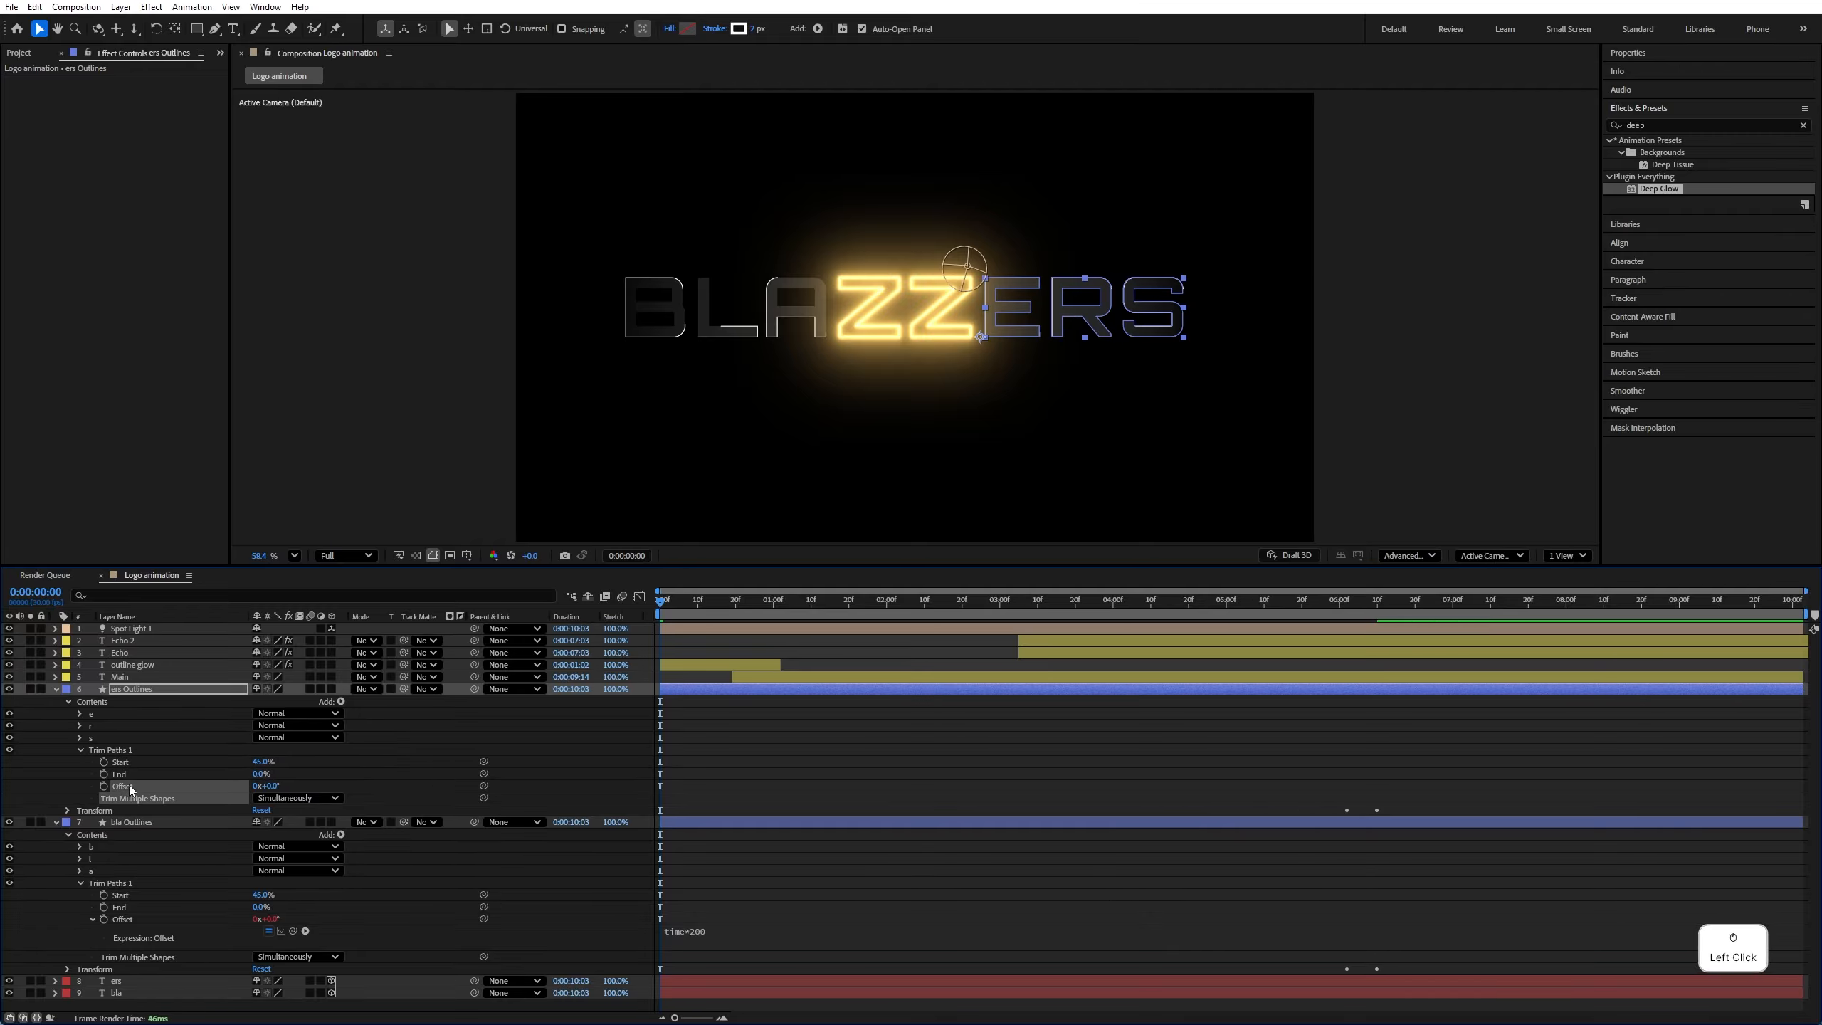
{"action": "left_click", "coordinate": [105, 786], "text": "alt"}
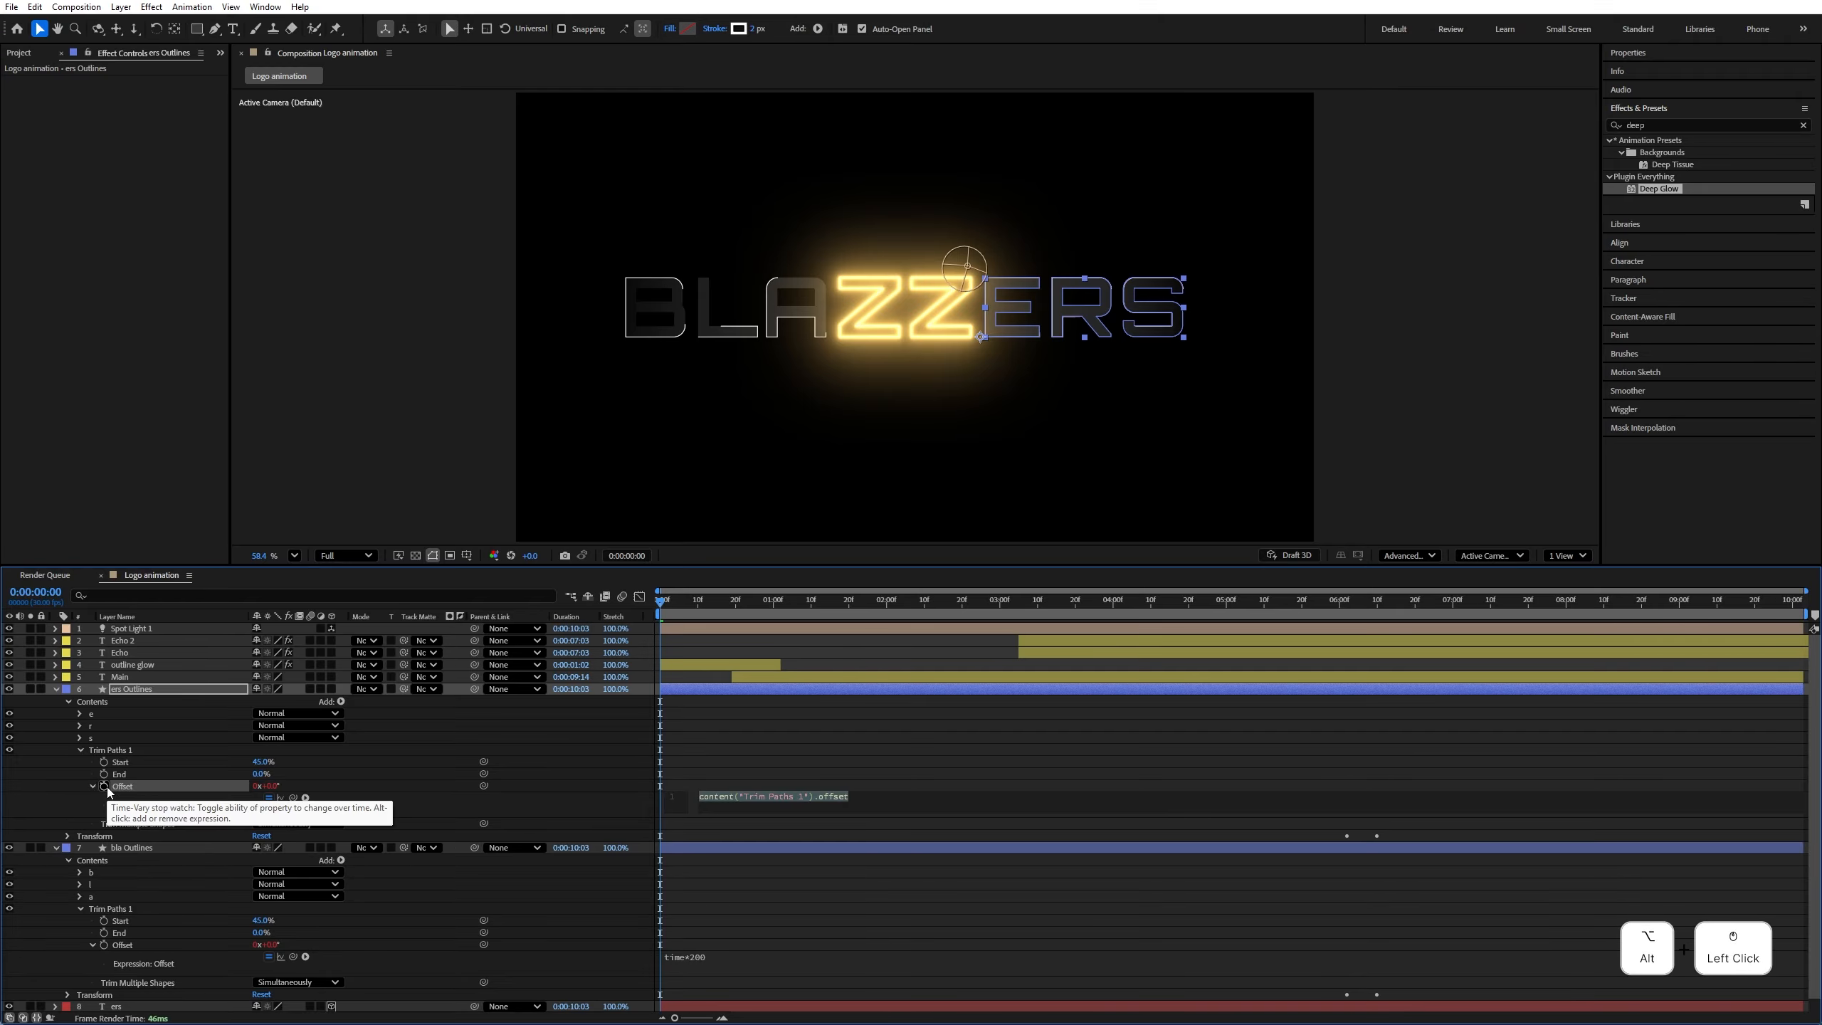
{"action": "type", "text": "time*"}
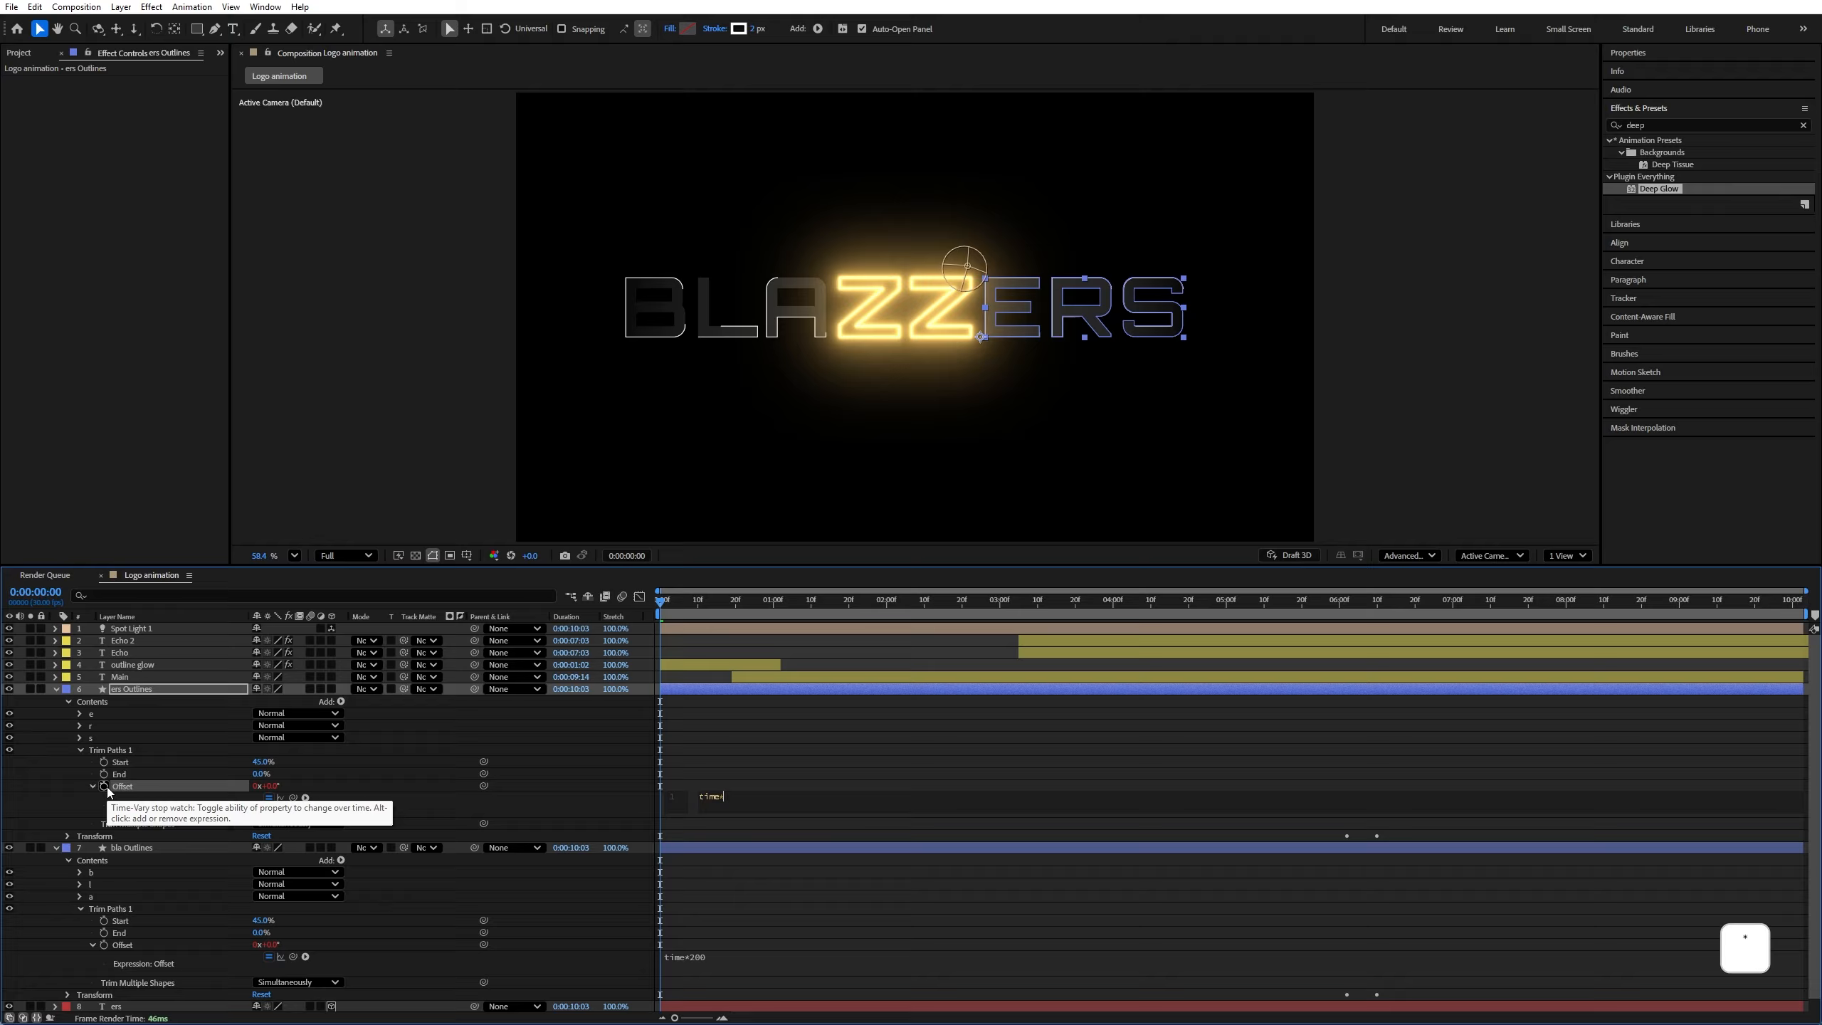
{"action": "type", "text": "200"}
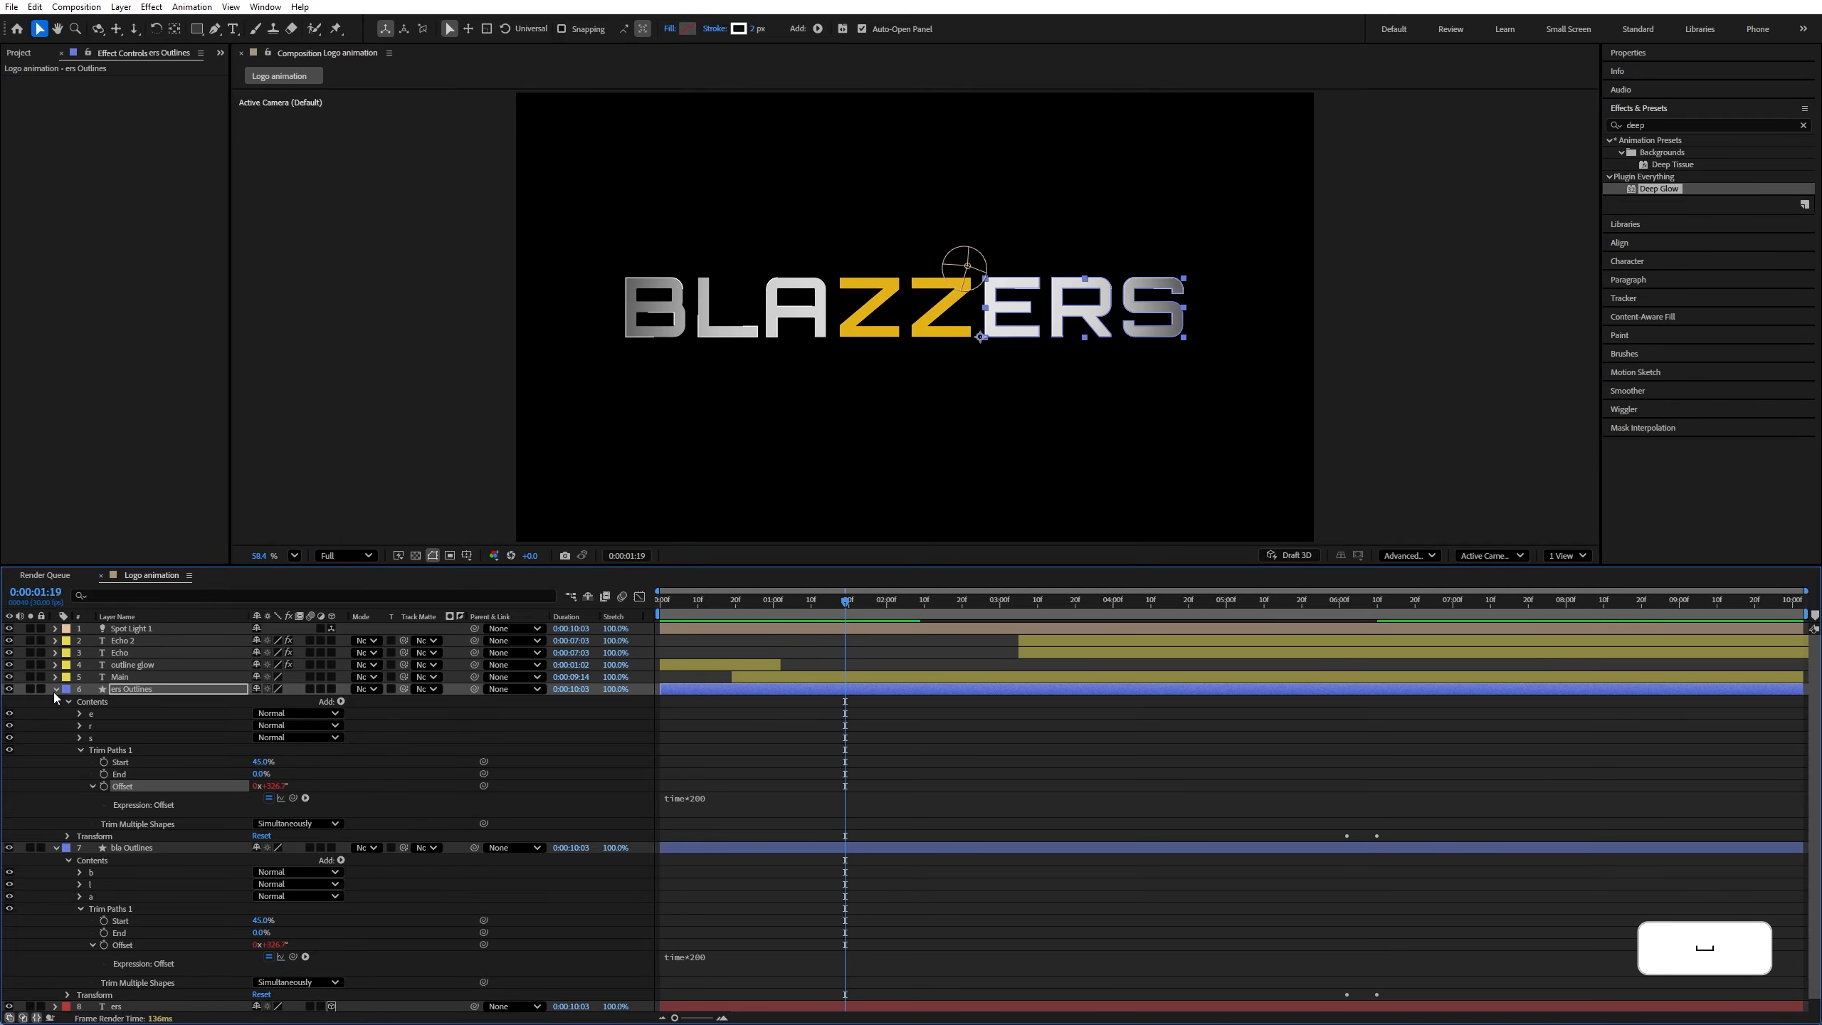
Collapse both outline layers, preview the opening, and set the Opacity of ers Outlines and bla Outlines to 45%
{"action": "left_click", "coordinate": [56, 689]}
{"action": "left_click", "coordinate": [128, 701]}
{"action": "key", "text": "u"}
{"action": "left_click", "coordinate": [138, 687]}
{"action": "left_click", "coordinate": [134, 702], "text": "shift"}
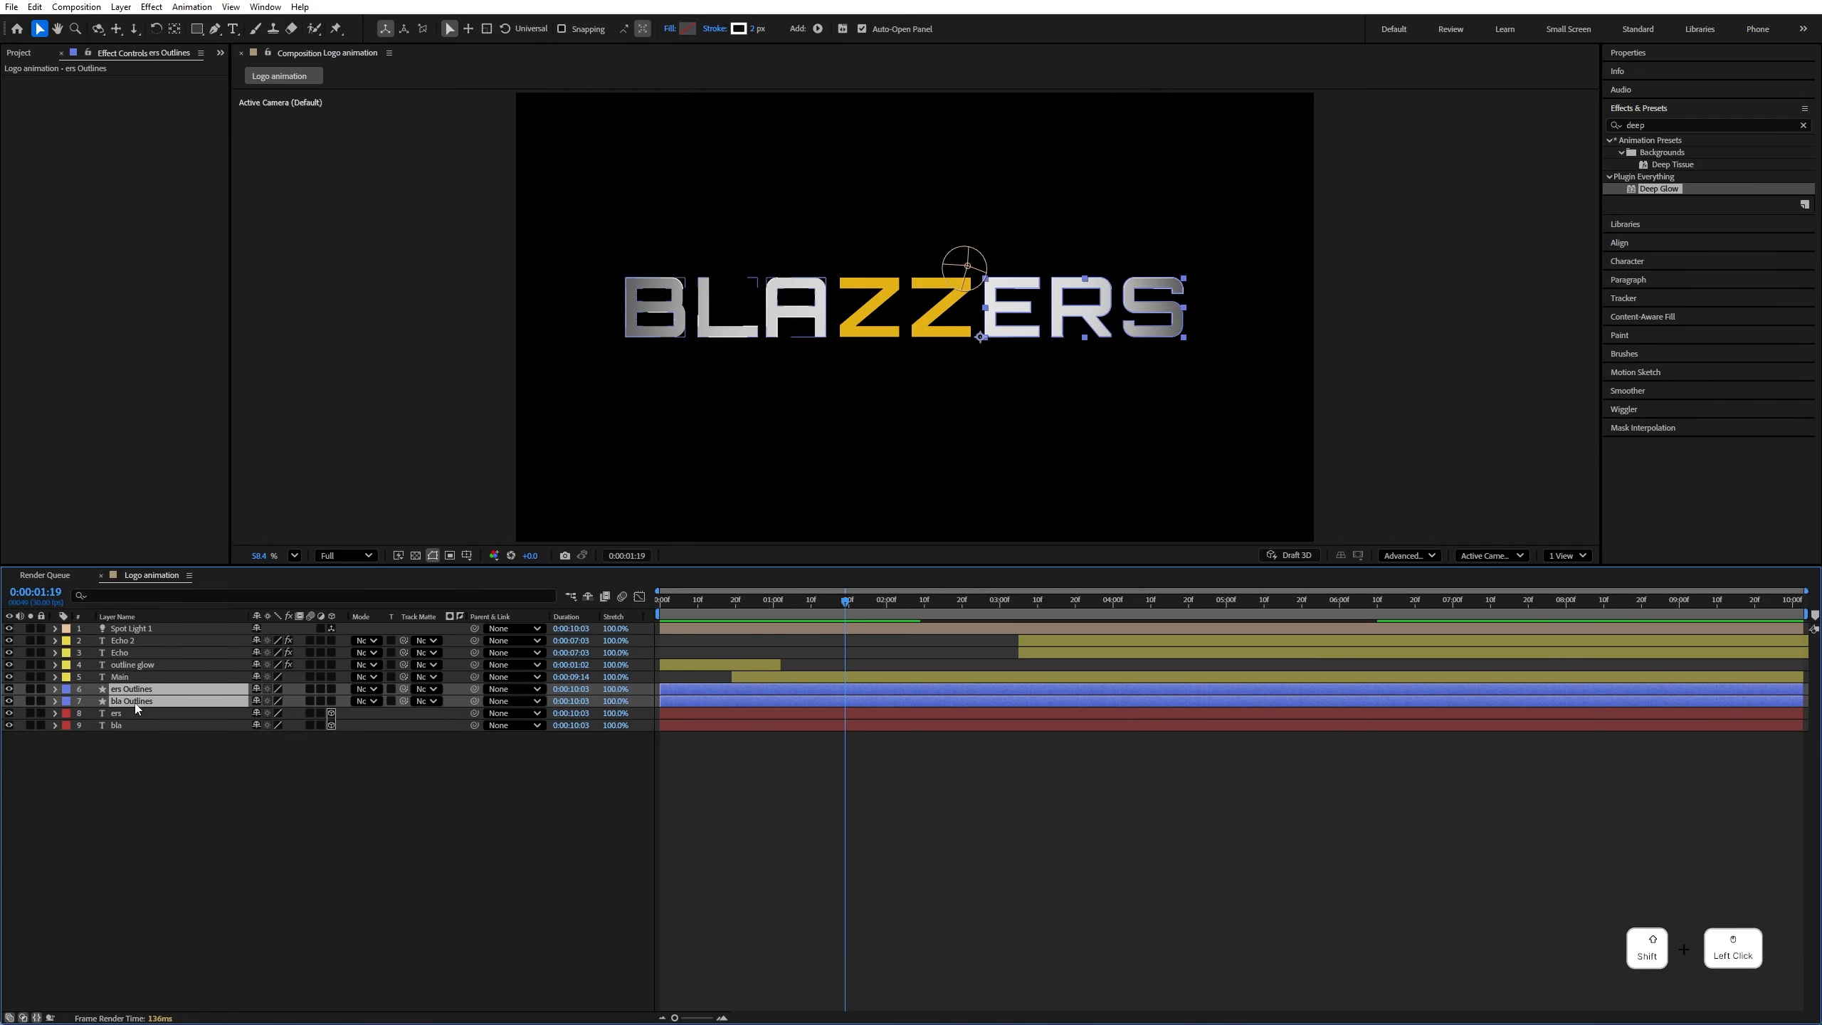
{"action": "key", "text": "t"}
{"action": "left_click", "coordinate": [92, 725]}
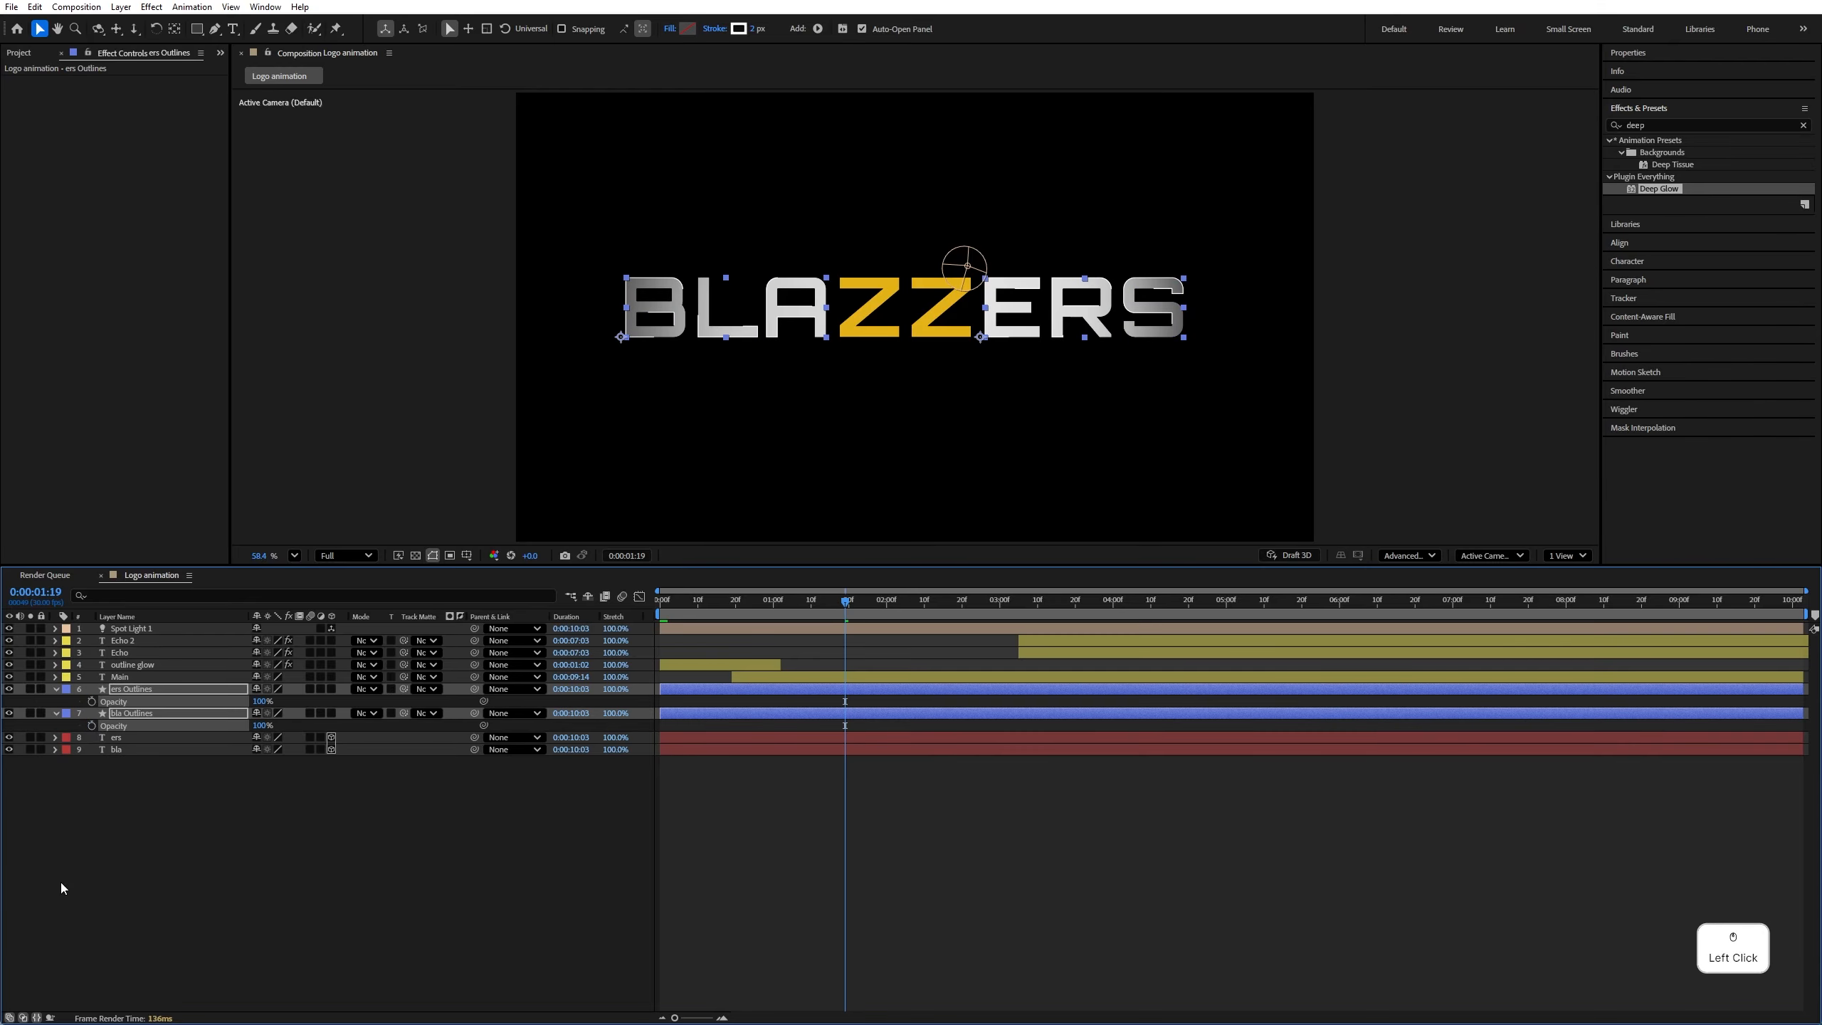
{"action": "key", "text": "space"}
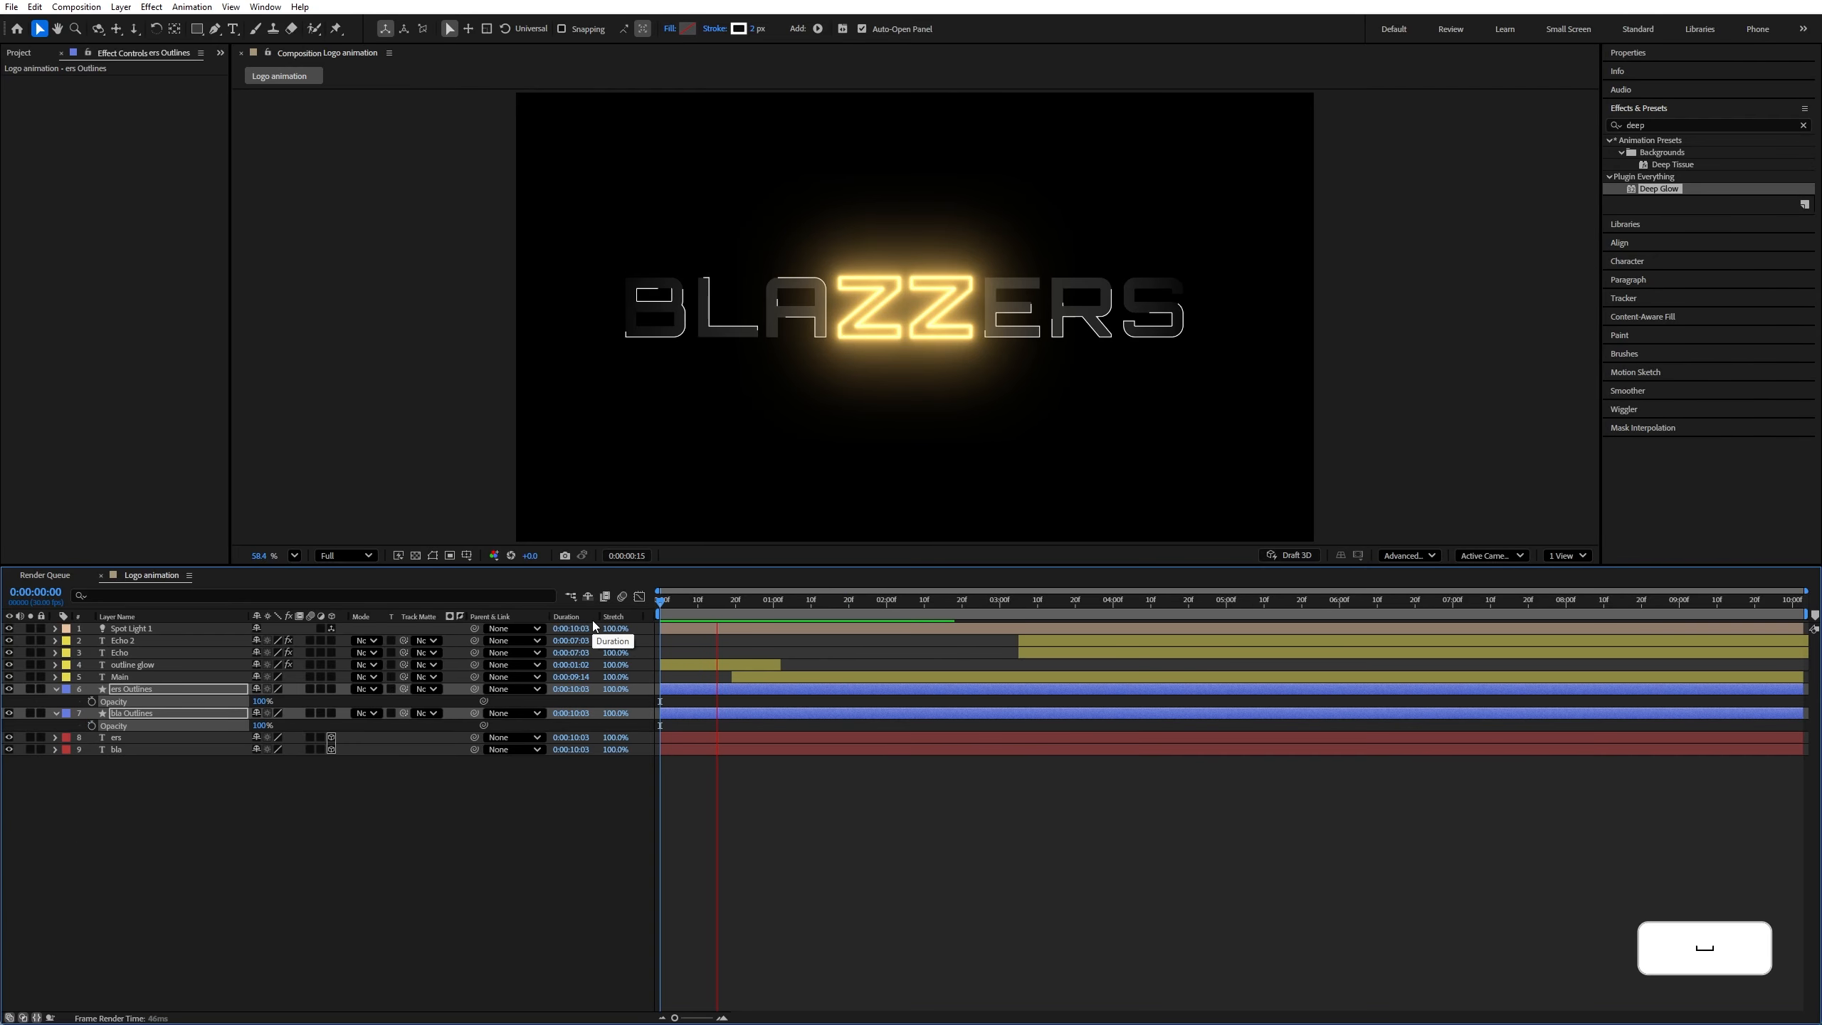
{"action": "key", "text": "space"}
{"action": "left_click_drag", "start_coordinate": [790, 605], "coordinate": [760, 608]}
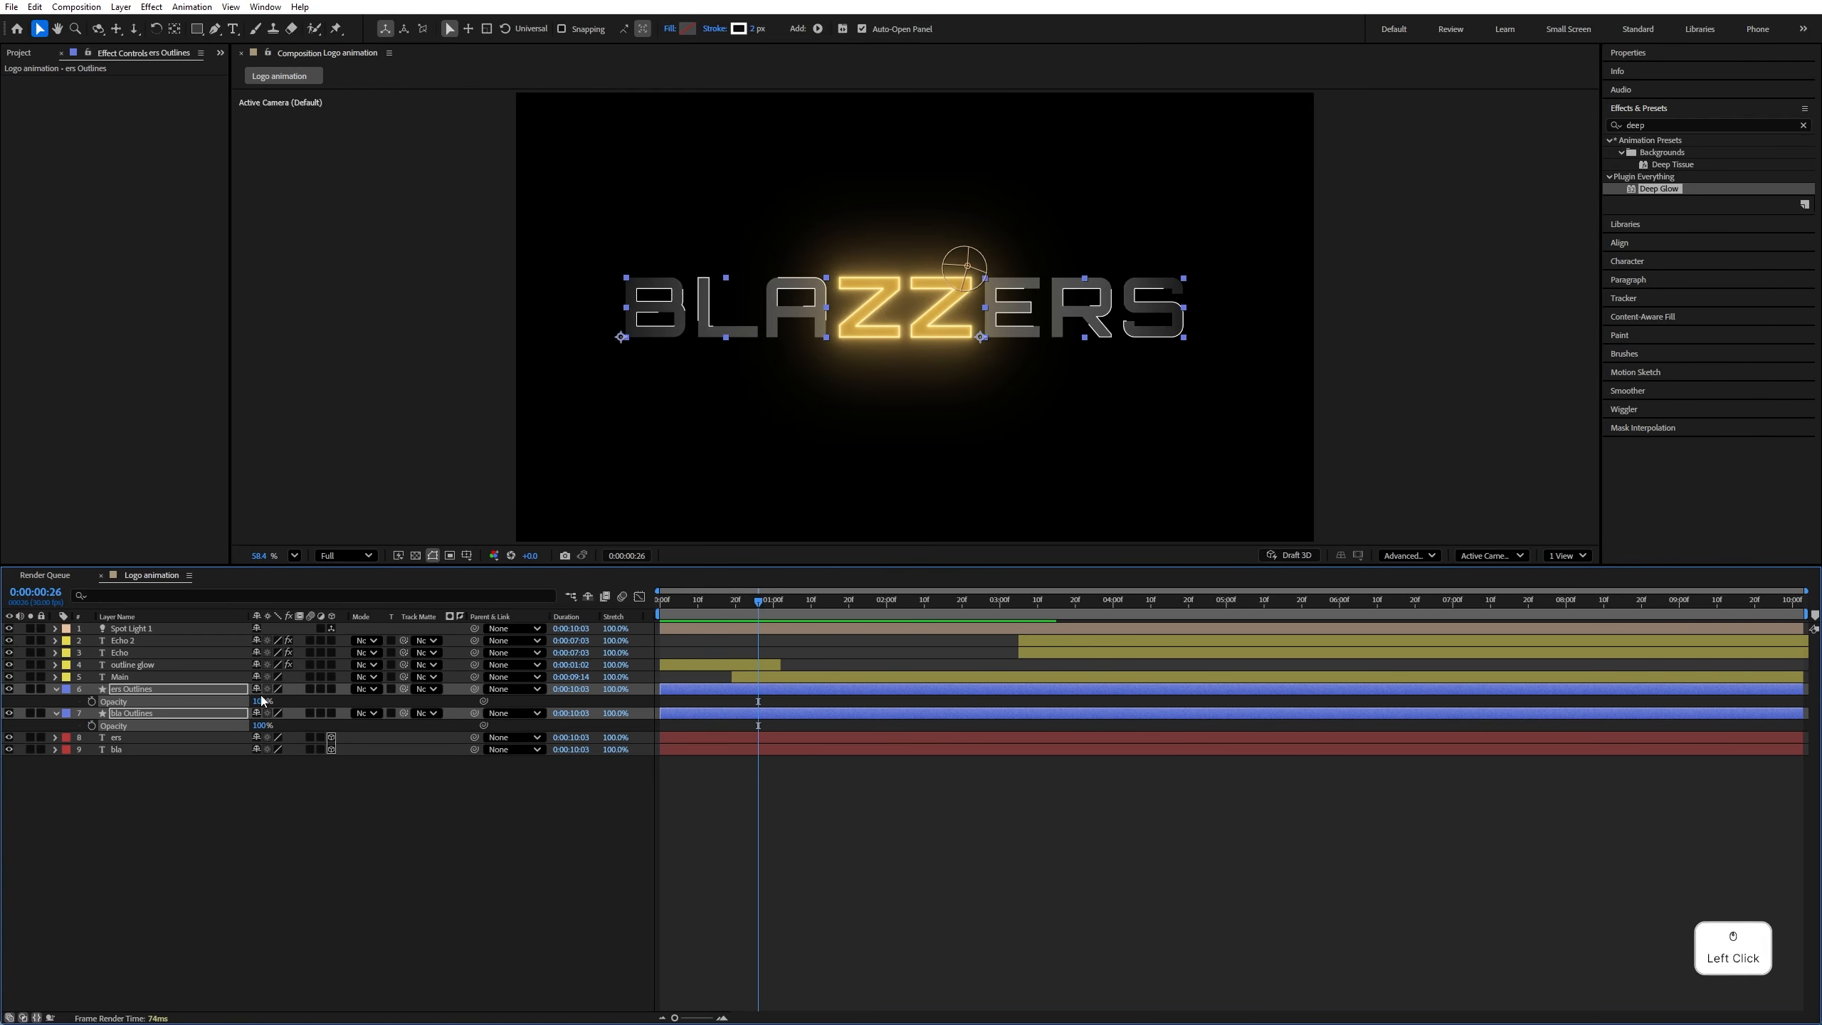
{"action": "left_click_drag", "start_coordinate": [260, 699], "coordinate": [223, 709]}
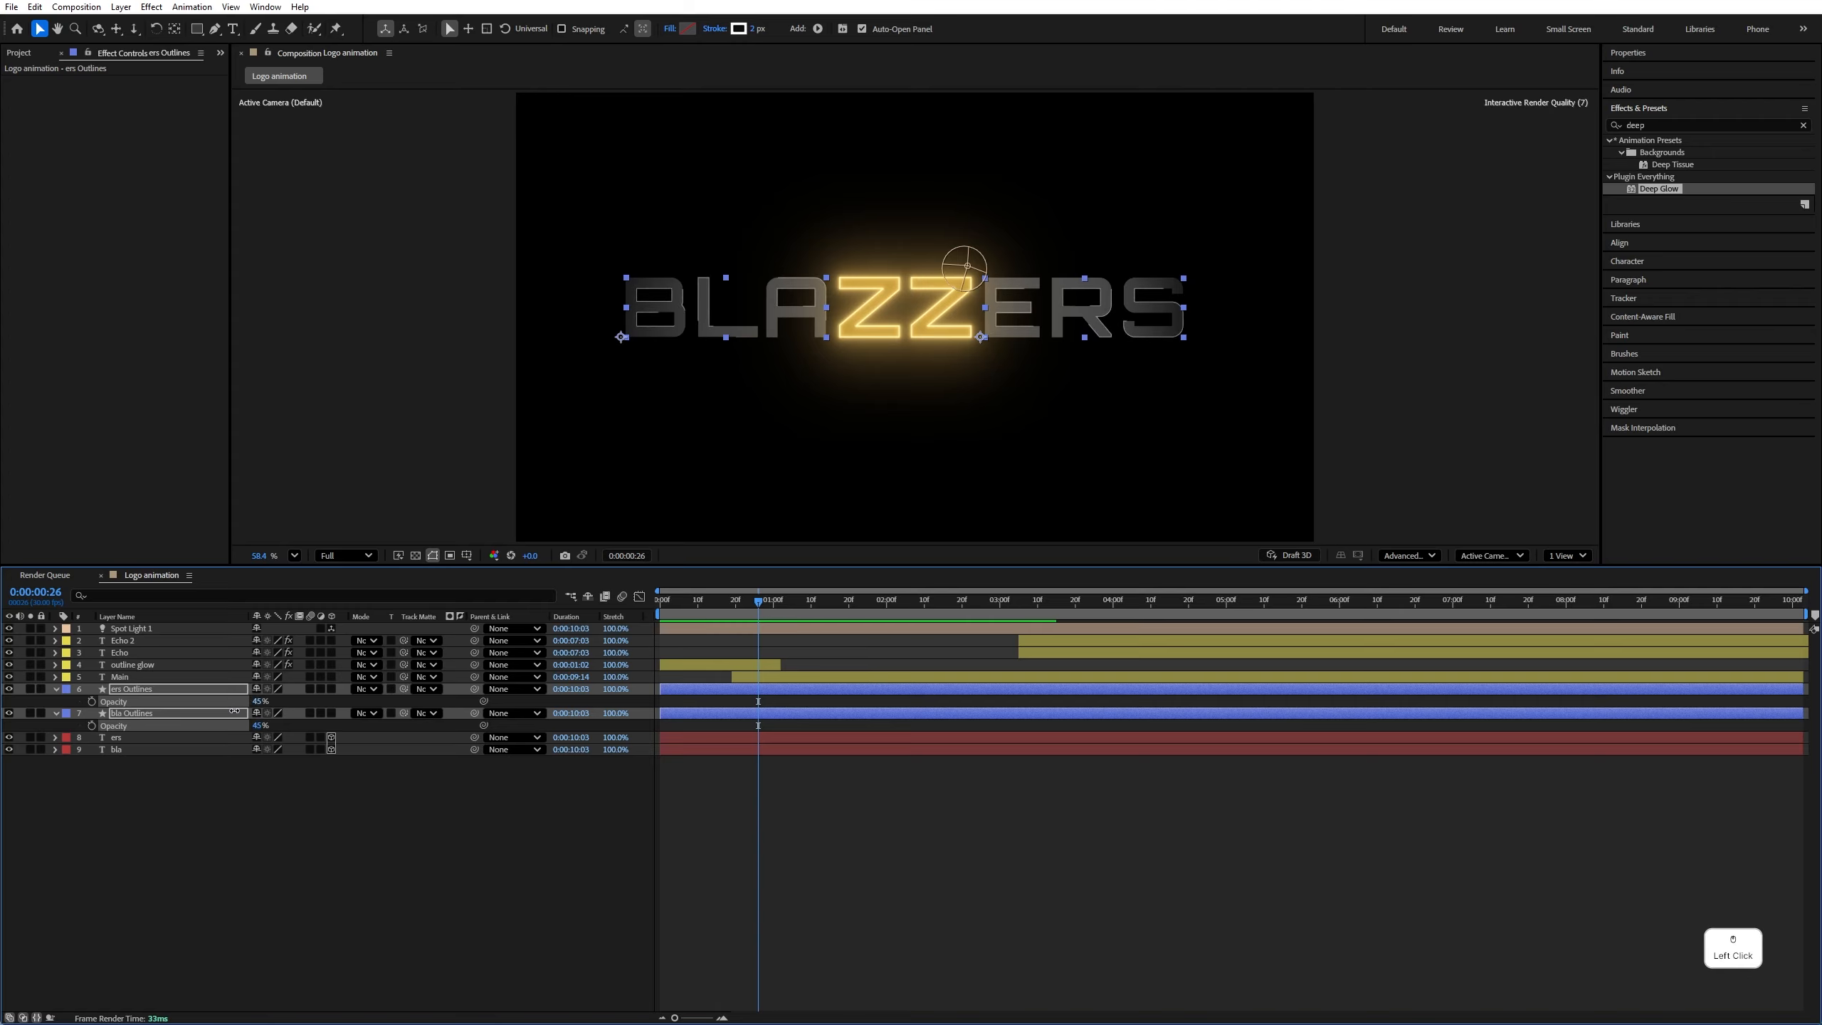
Keyframe the Opacity of both outline layers from 45% at 0:00:00:28 to 0% at 0:00:01:19
{"action": "left_click", "coordinate": [766, 600]}
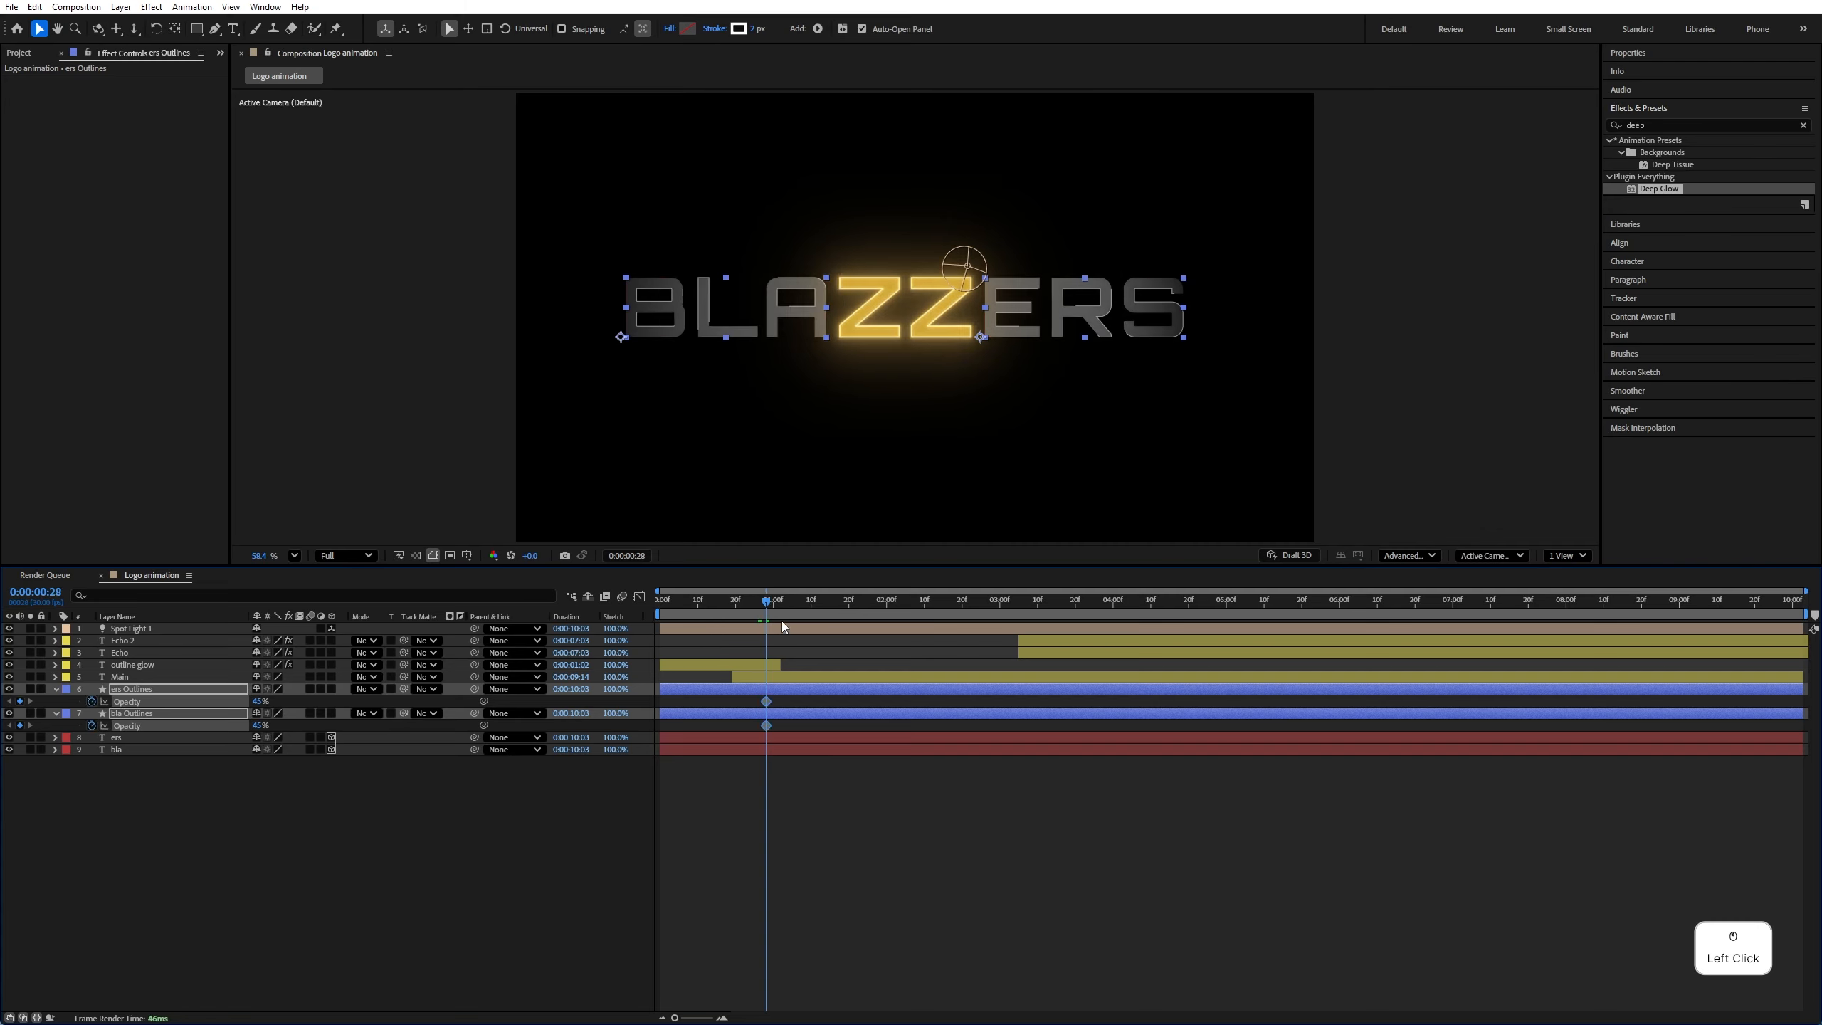
{"action": "left_click_drag", "start_coordinate": [765, 601], "coordinate": [845, 612]}
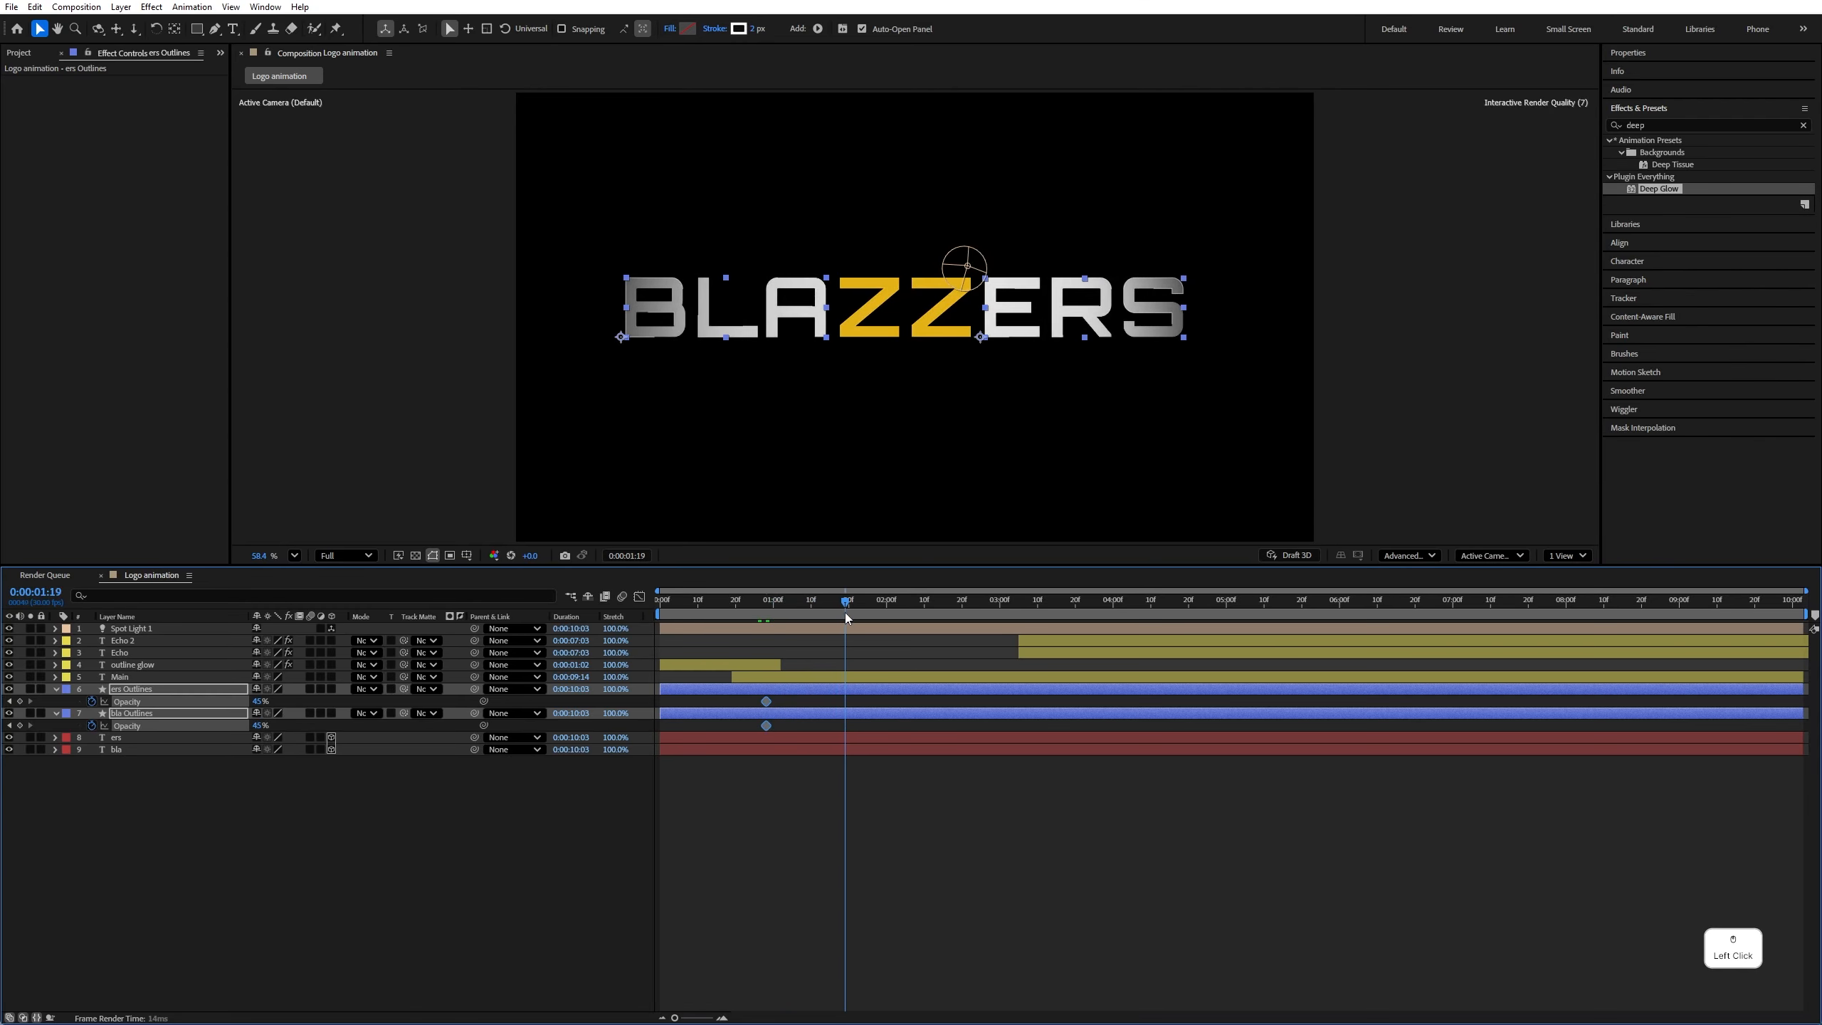
{"action": "left_click_drag", "start_coordinate": [256, 702], "coordinate": [171, 710]}
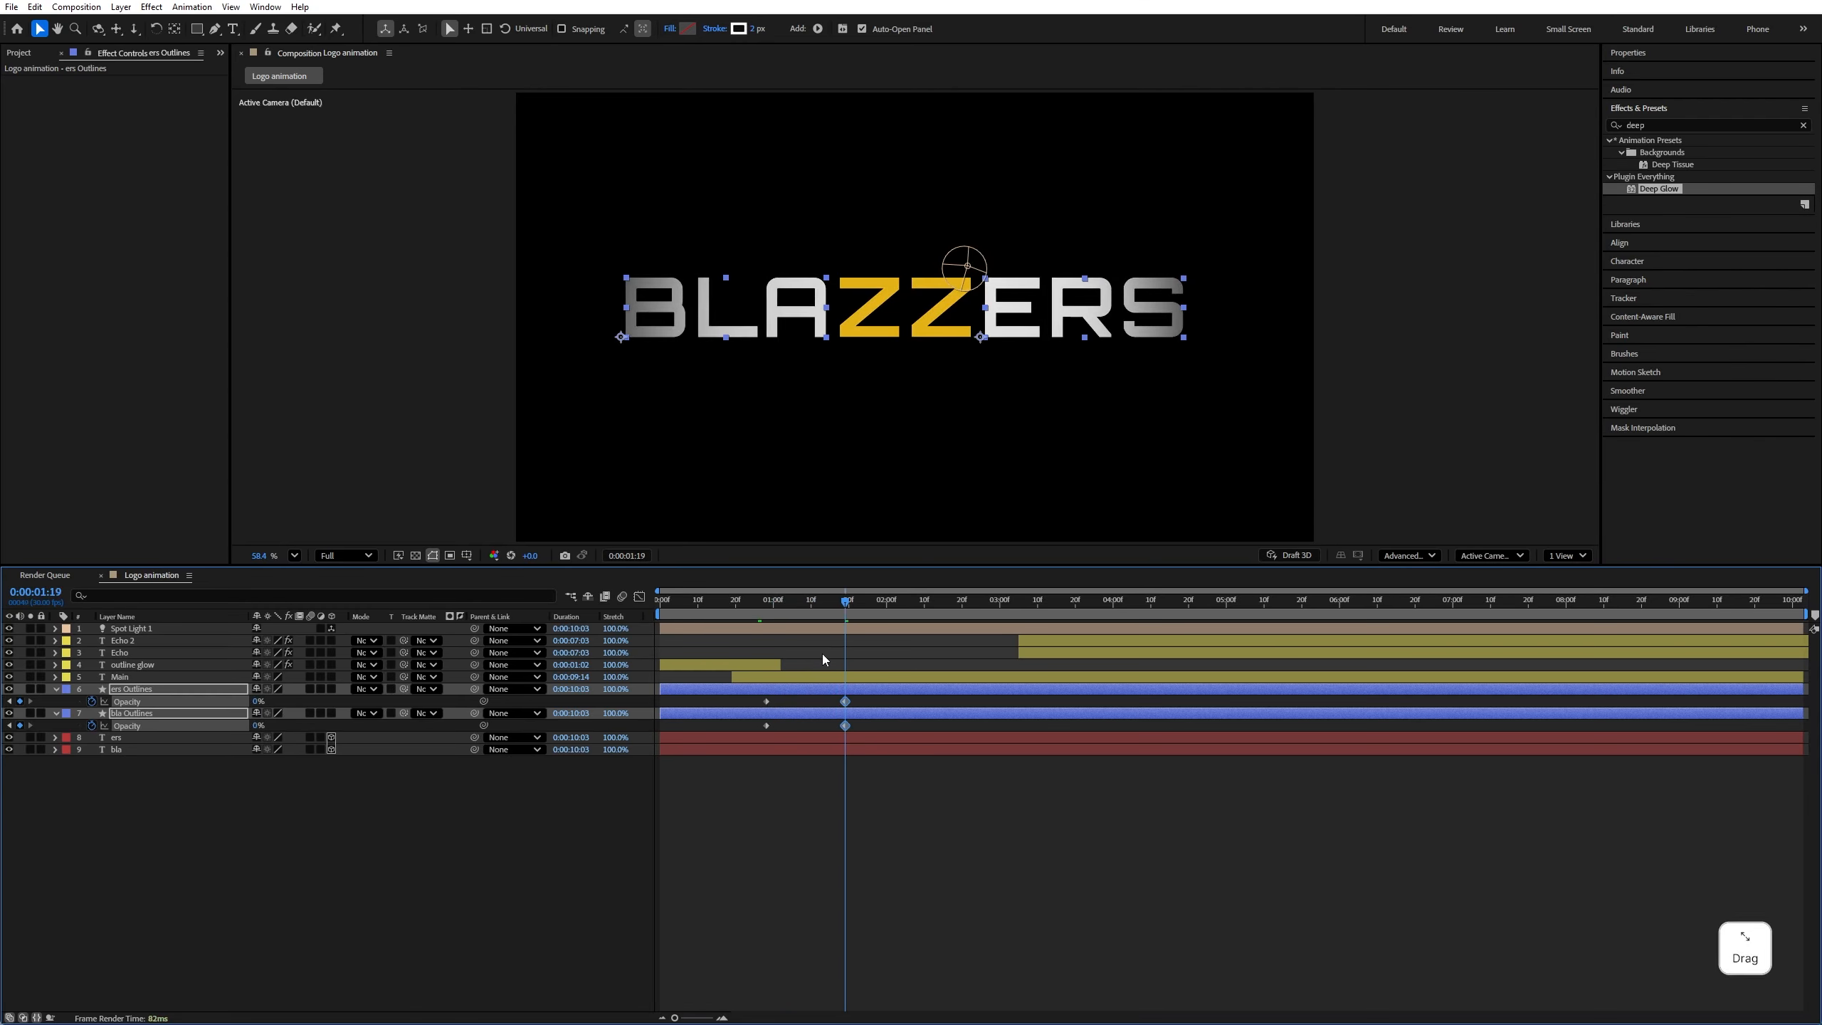
Add a new null object to the Logo animation composition
{"action": "left_click", "coordinate": [264, 810]}
{"action": "right_click", "coordinate": [265, 809]}
{"action": "left_click", "coordinate": [298, 817]}
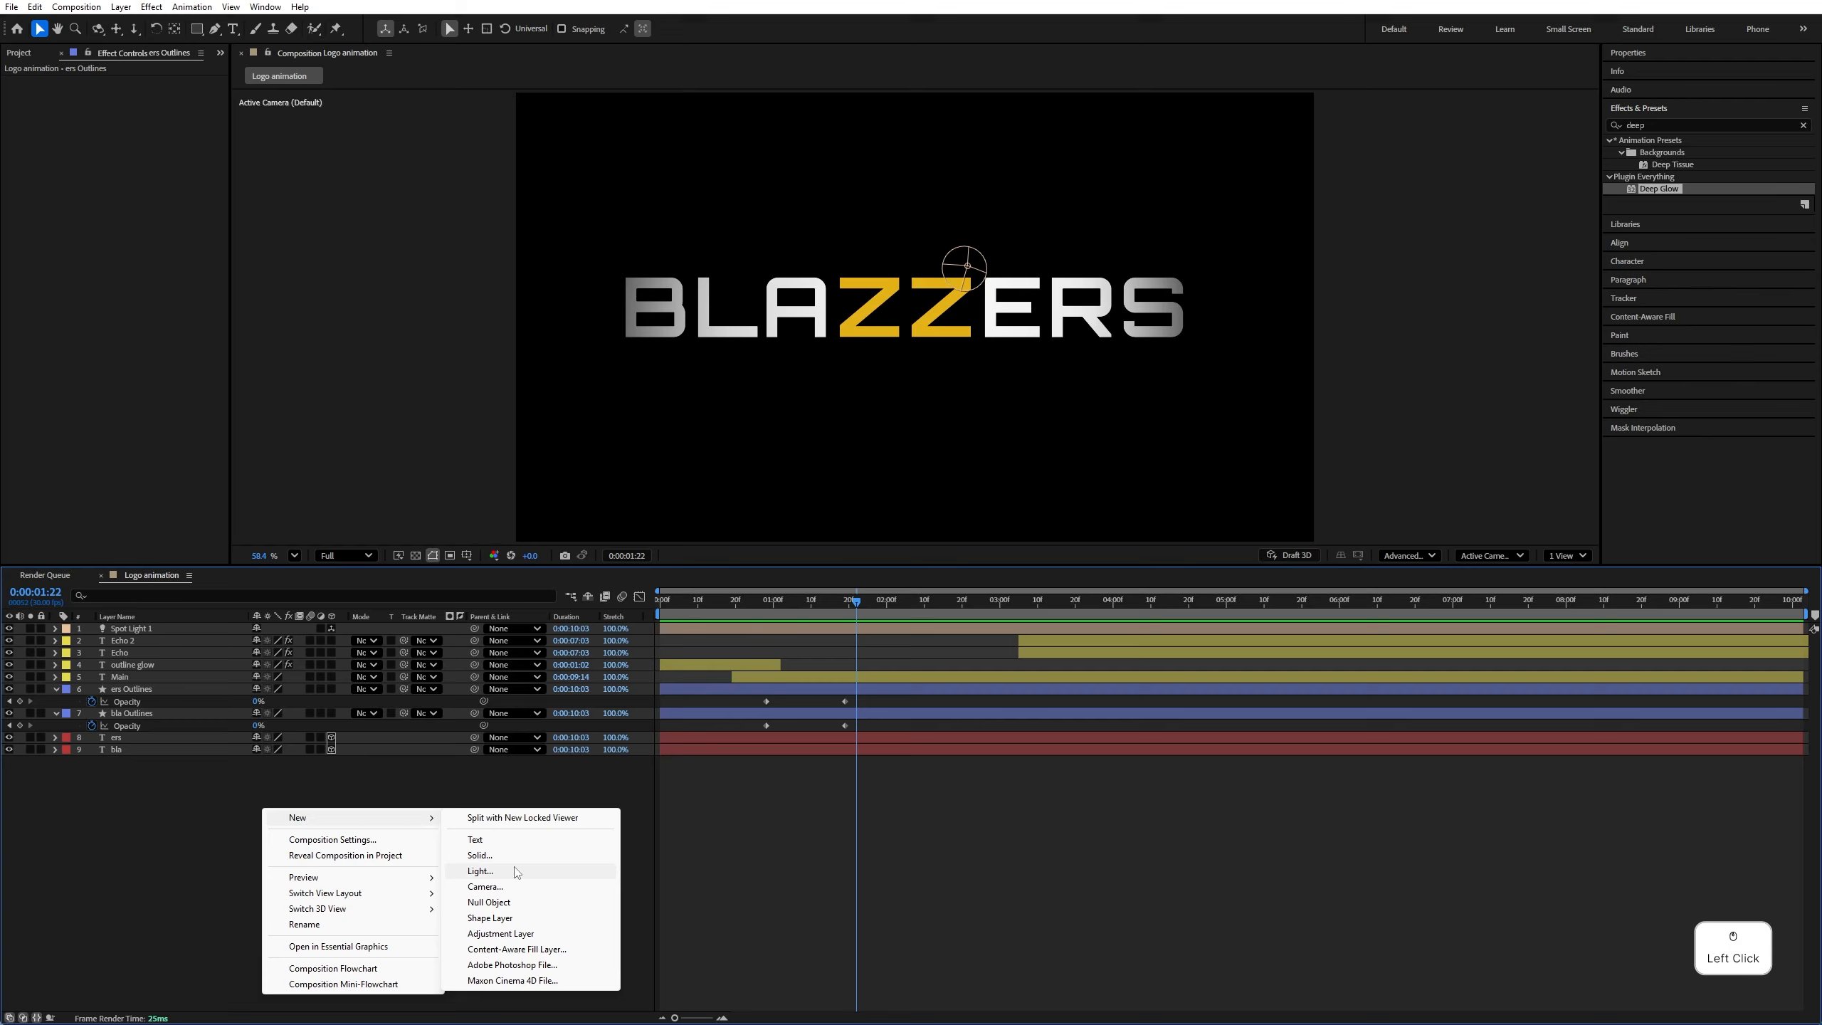
{"action": "left_click", "coordinate": [488, 903]}
Rename the null object as logo controller and parent all the other layers to it
{"action": "right_click", "coordinate": [184, 627]}
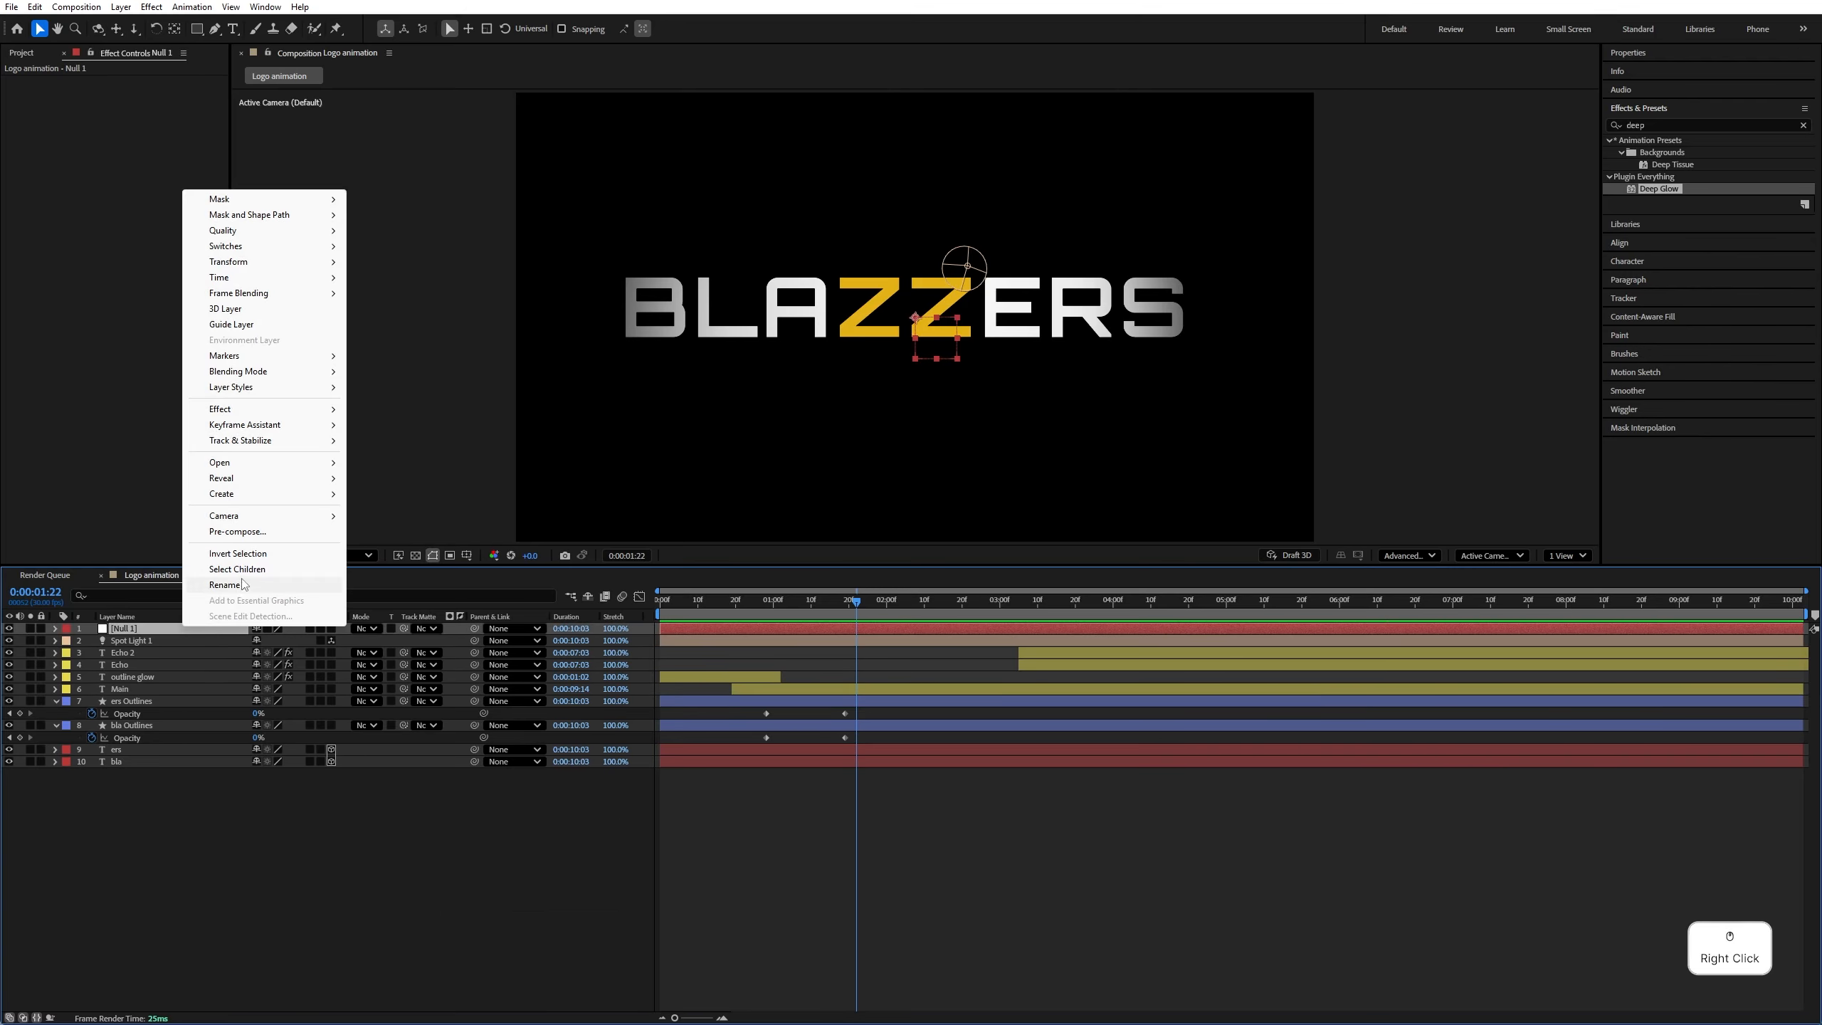
{"action": "left_click", "coordinate": [224, 585]}
{"action": "type", "text": "Log controller"}
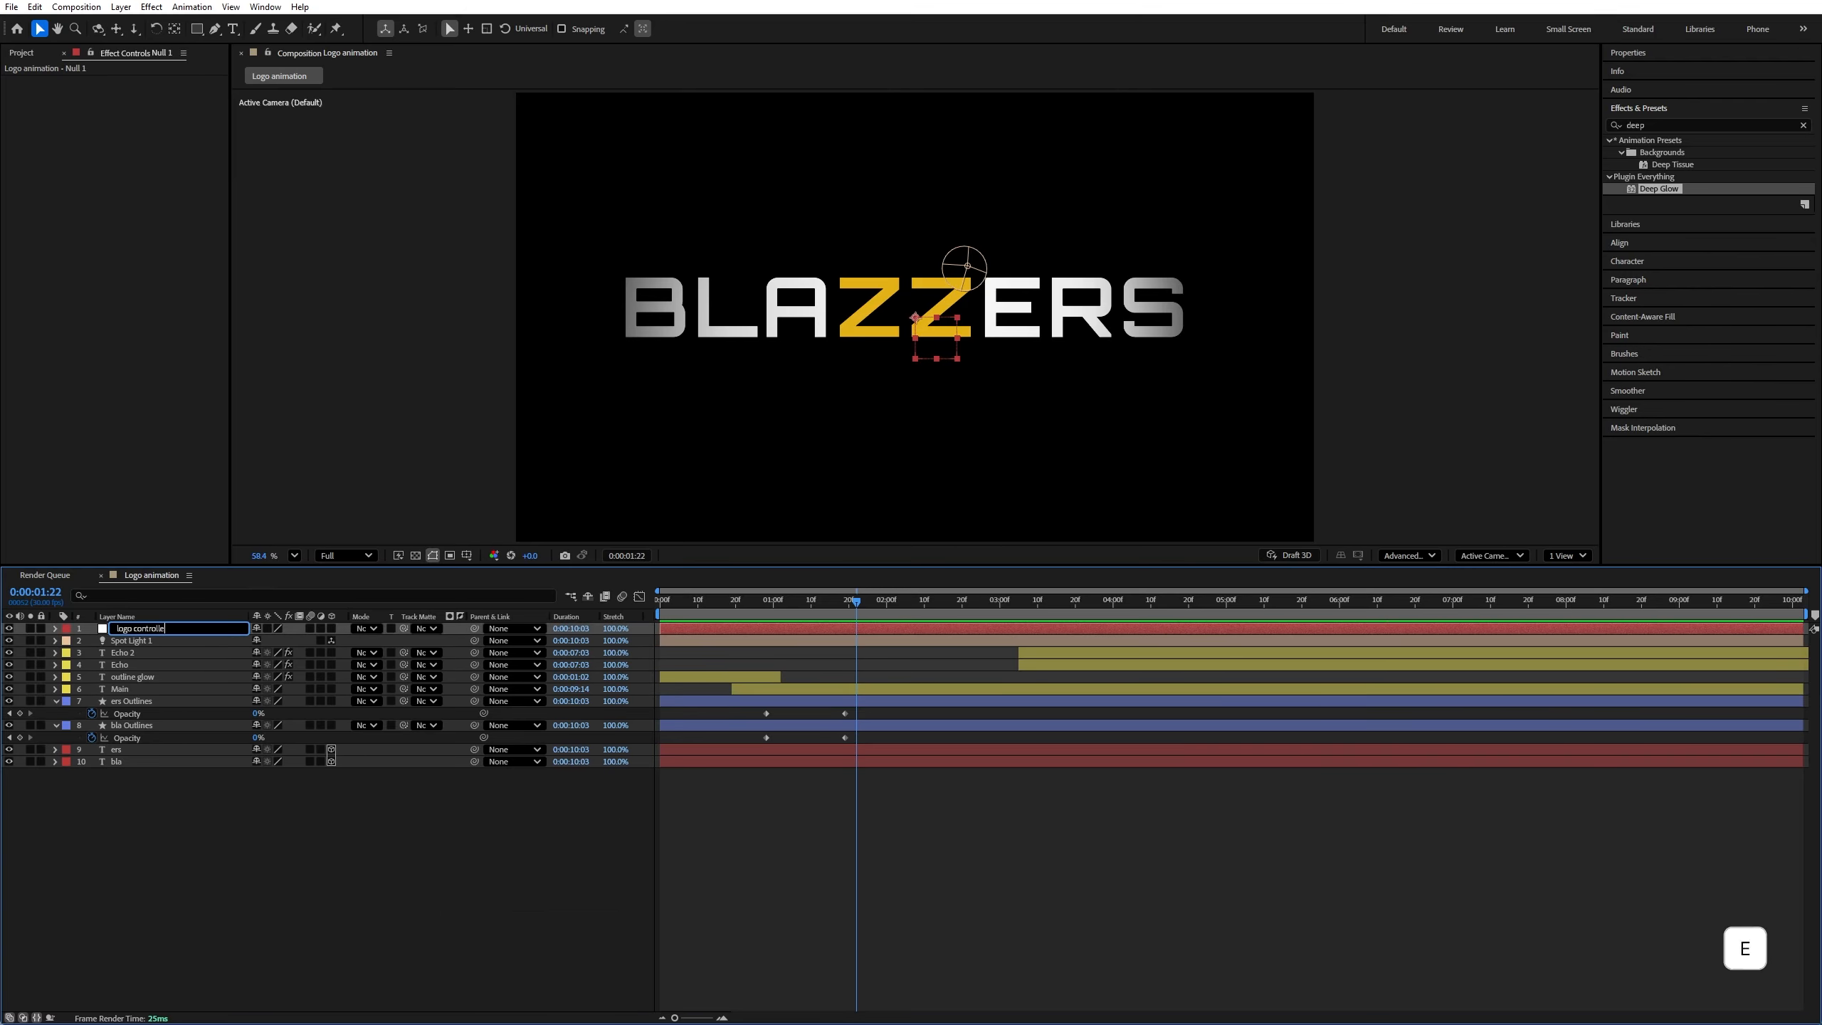
{"action": "key", "text": "Return"}
{"action": "left_click_drag", "start_coordinate": [160, 859], "coordinate": [180, 649]}
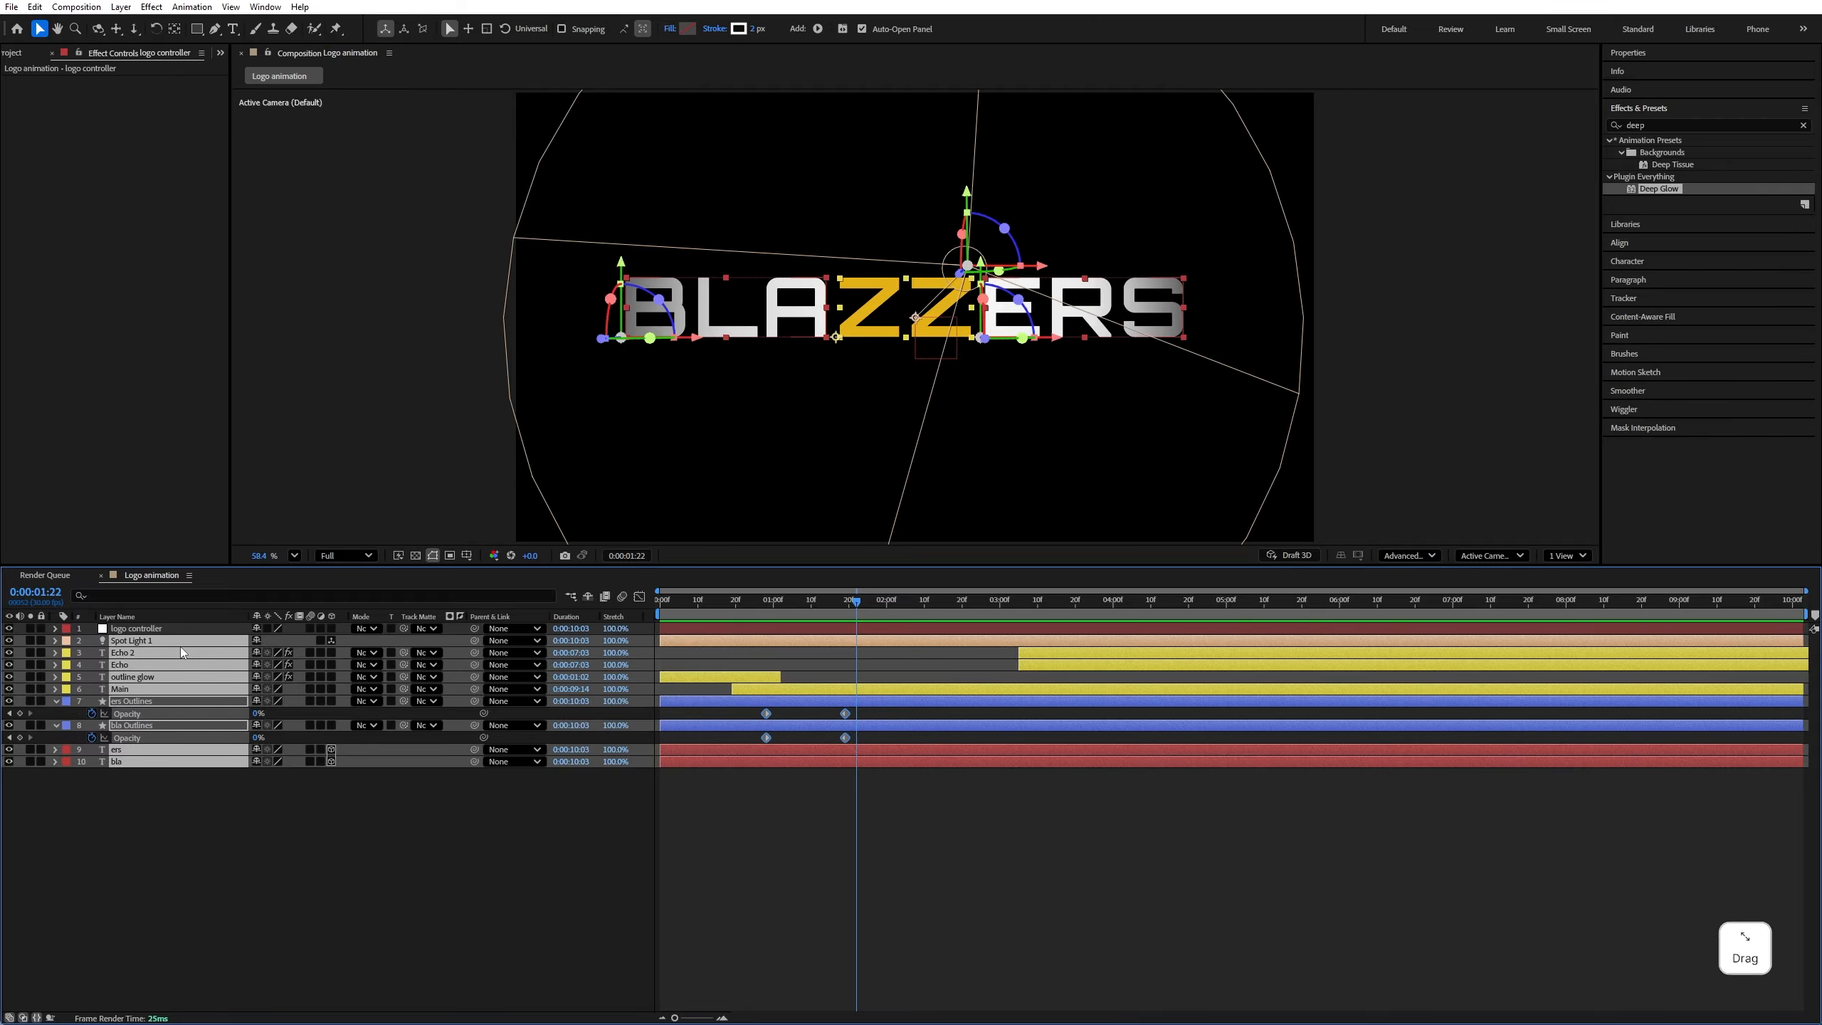
{"action": "left_click_drag", "start_coordinate": [475, 644], "coordinate": [144, 628]}
Add a 100% Scale keyframe to the logo controller layer at 0:00:04:03
{"action": "left_click_drag", "start_coordinate": [1117, 610], "coordinate": [1123, 614]}
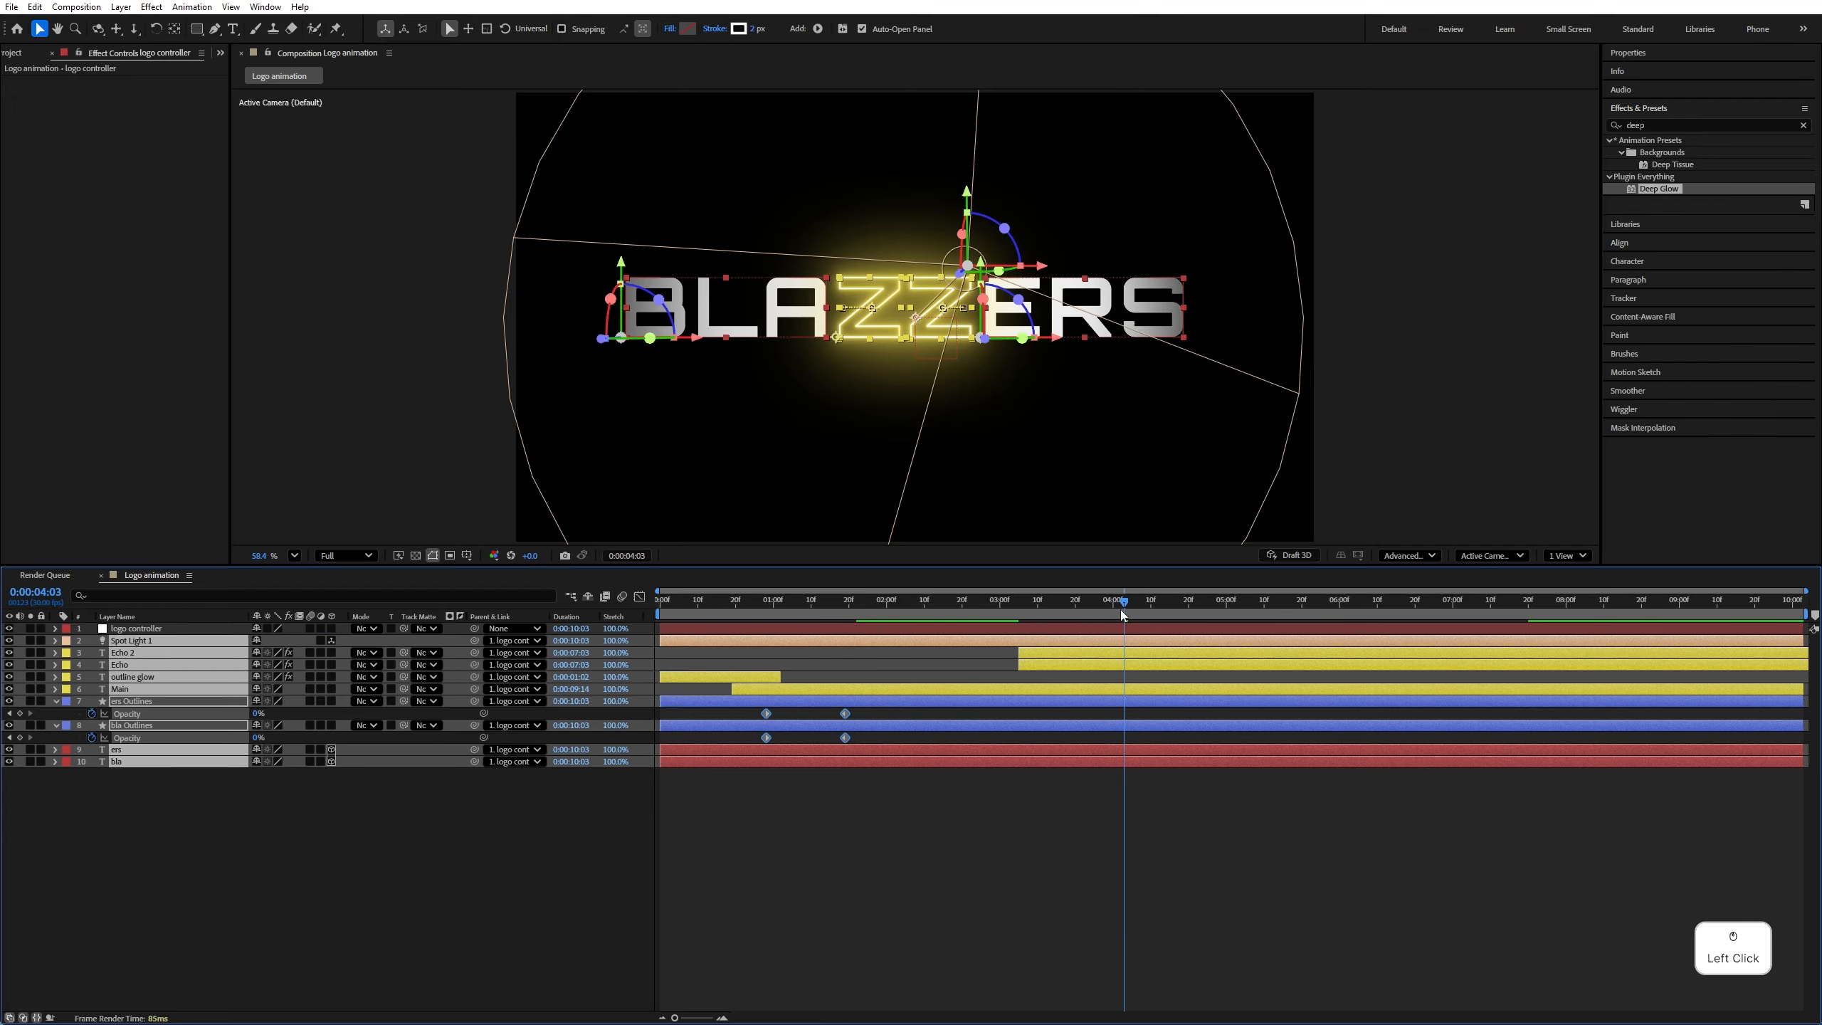
{"action": "left_click", "coordinate": [228, 630]}
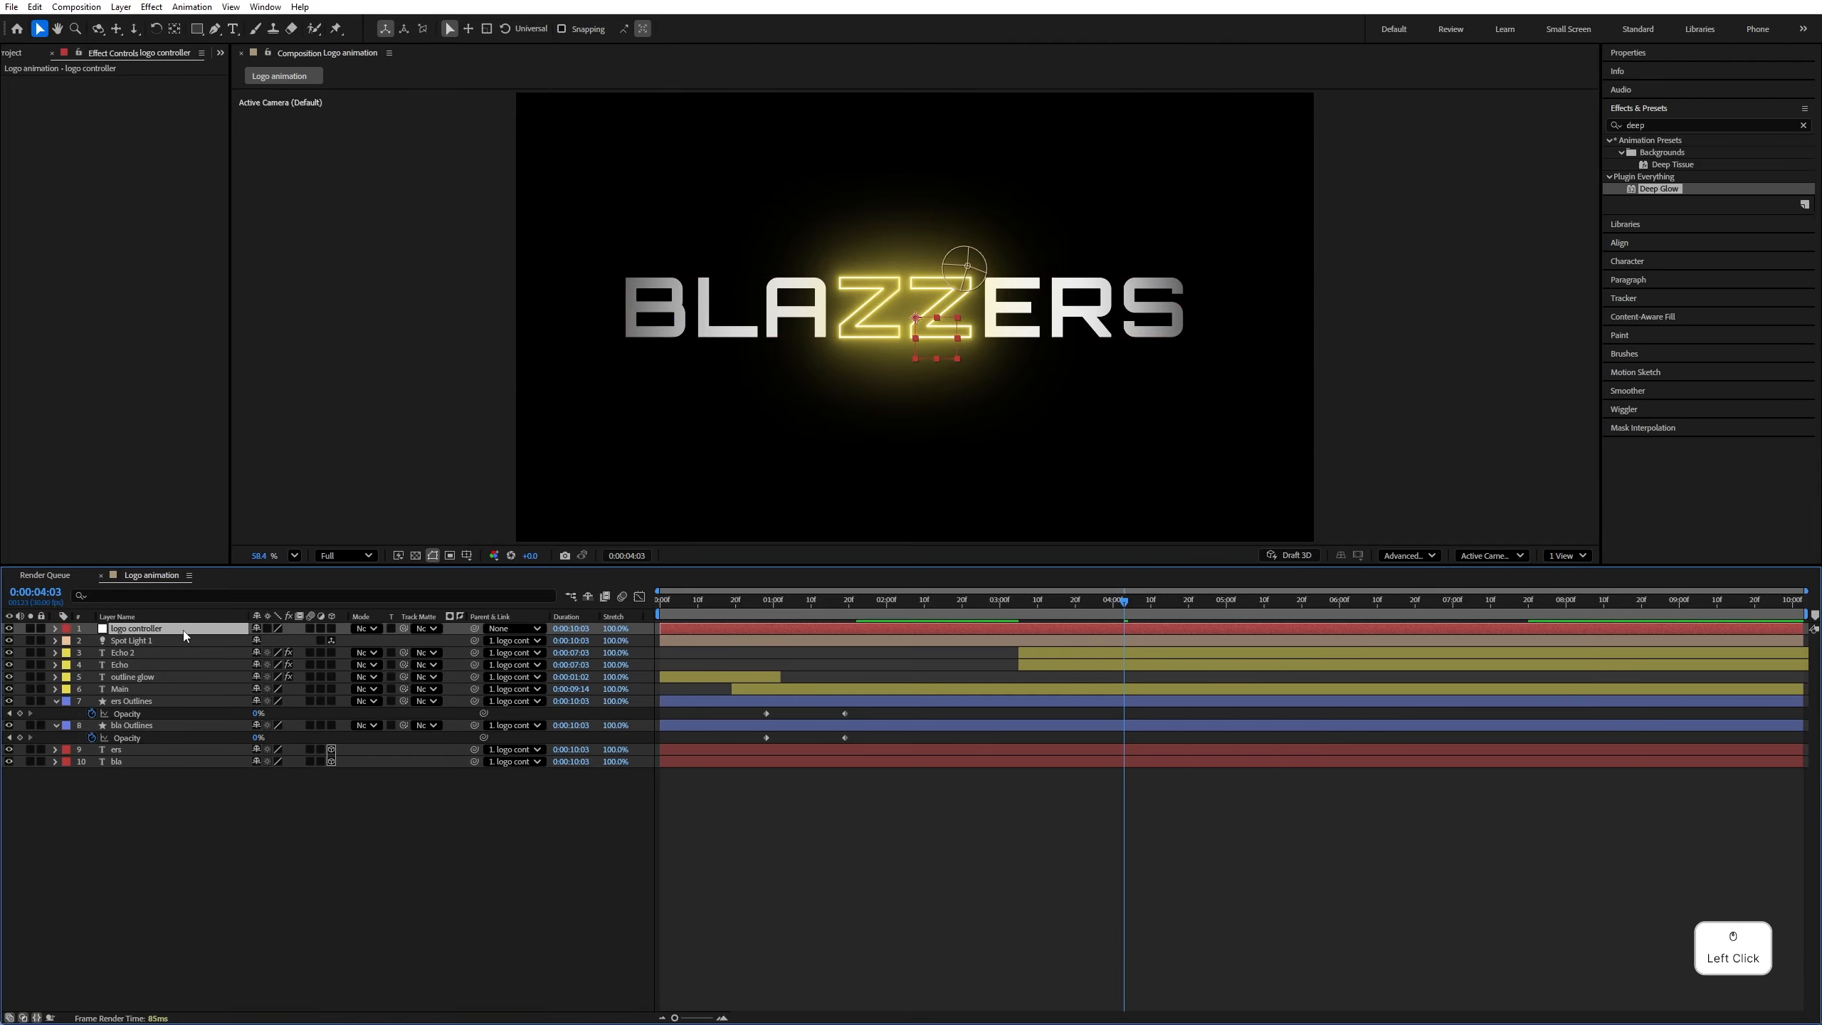
{"action": "key", "text": "s"}
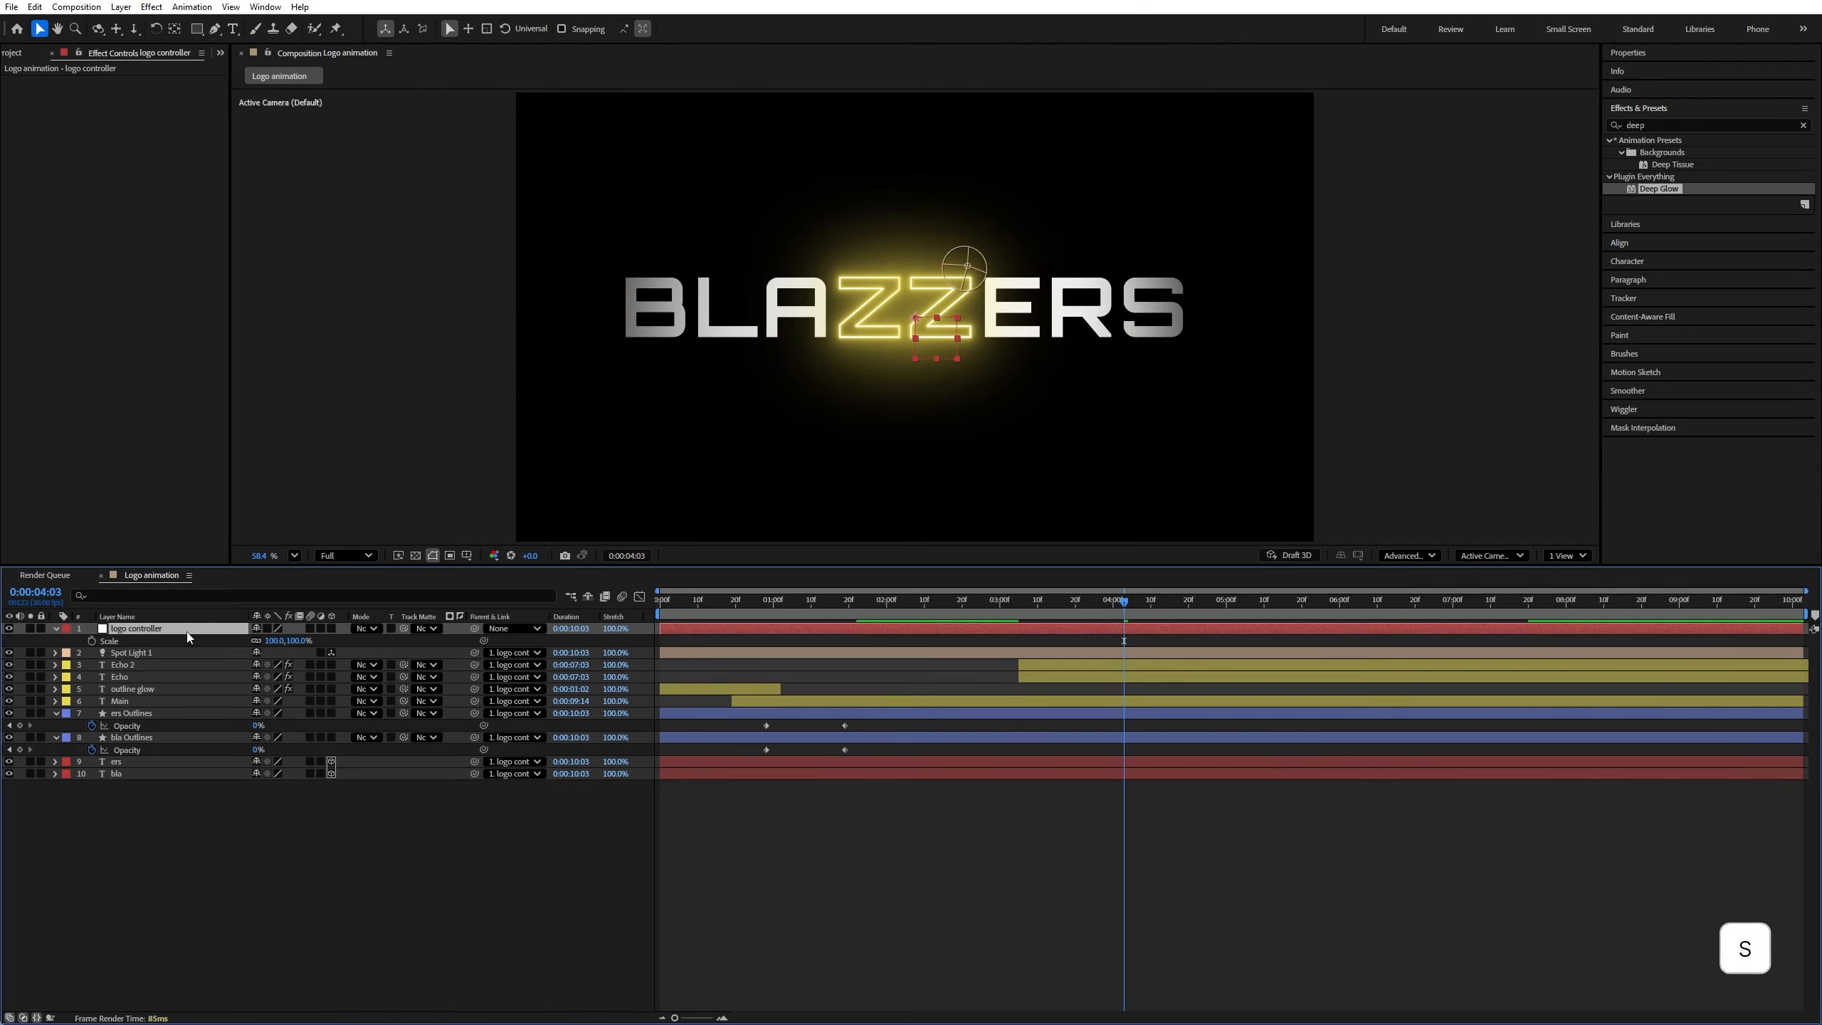
{"action": "left_click", "coordinate": [93, 641]}
Keyframe a smaller logo controller Scale at 0:00:00:18, preview it, and slightly reduce the Scale at 0:00:04:03
{"action": "left_click", "coordinate": [726, 615]}
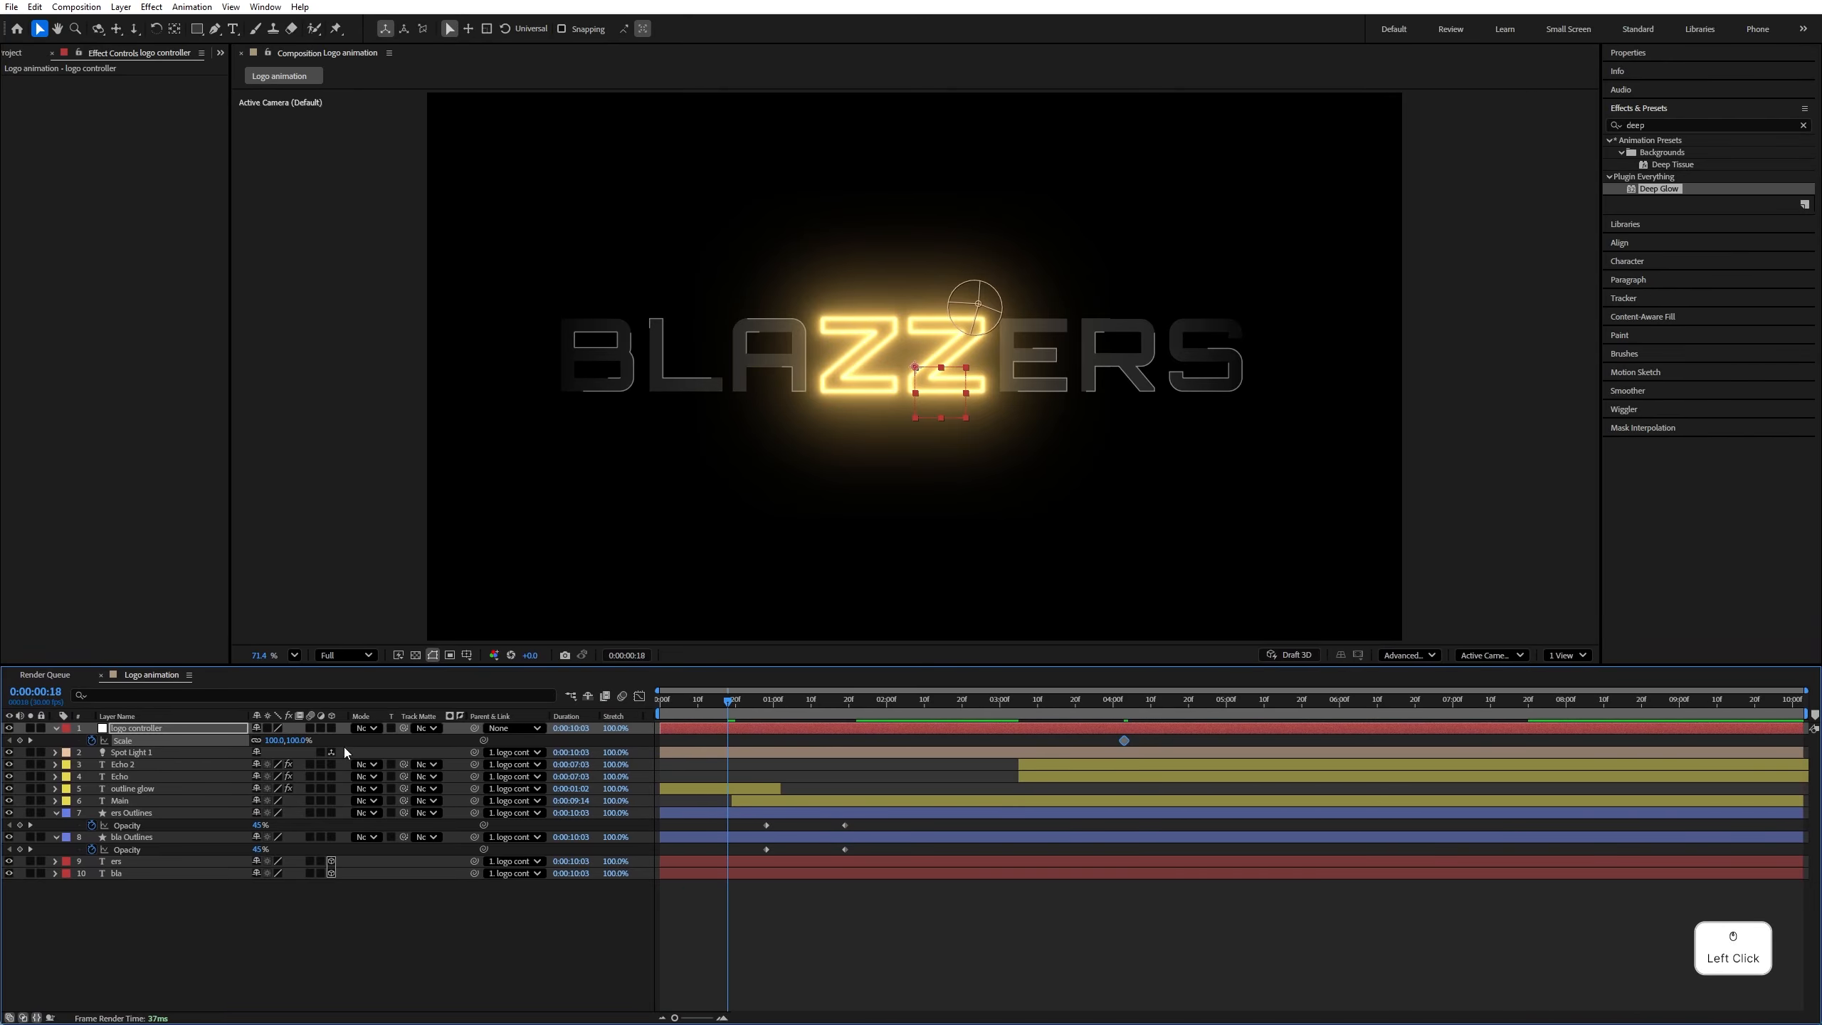
{"action": "left_click_drag", "start_coordinate": [274, 740], "coordinate": [256, 740]}
{"action": "scroll", "coordinate": [541, 508], "scroll_direction": "down", "scroll_amount": 2}
{"action": "left_click", "coordinate": [294, 655]}
{"action": "left_click", "coordinate": [321, 694]}
{"action": "key", "text": "space"}
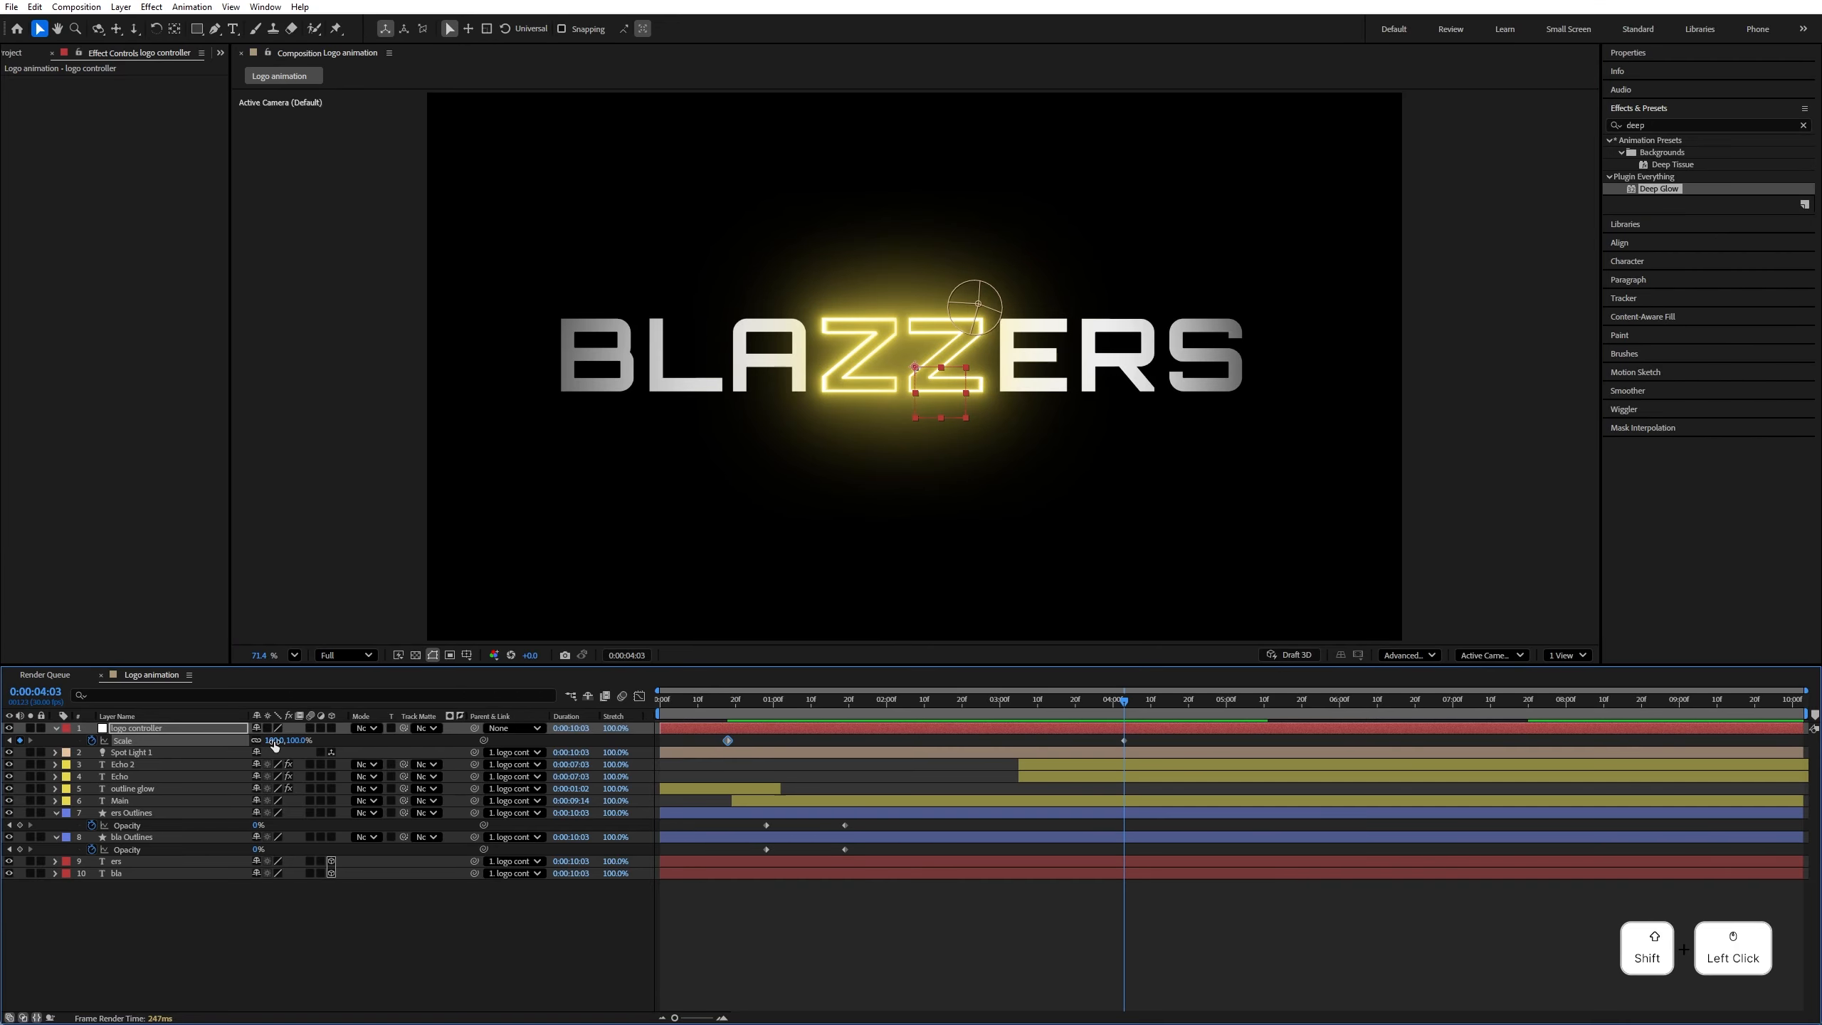
{"action": "left_click_drag", "start_coordinate": [276, 740], "coordinate": [266, 741]}
End the work area at 0:00:08:01 and, with all layers collapsed, preview the animation from the start in an enlarged viewer
{"action": "left_click_drag", "start_coordinate": [1123, 701], "coordinate": [1569, 710]}
{"action": "left_click_drag", "start_coordinate": [1804, 714], "coordinate": [1573, 714]}
{"action": "key", "text": "ctrl+a"}
{"action": "key", "text": "u"}
{"action": "left_click_drag", "start_coordinate": [273, 665], "coordinate": [693, 754]}
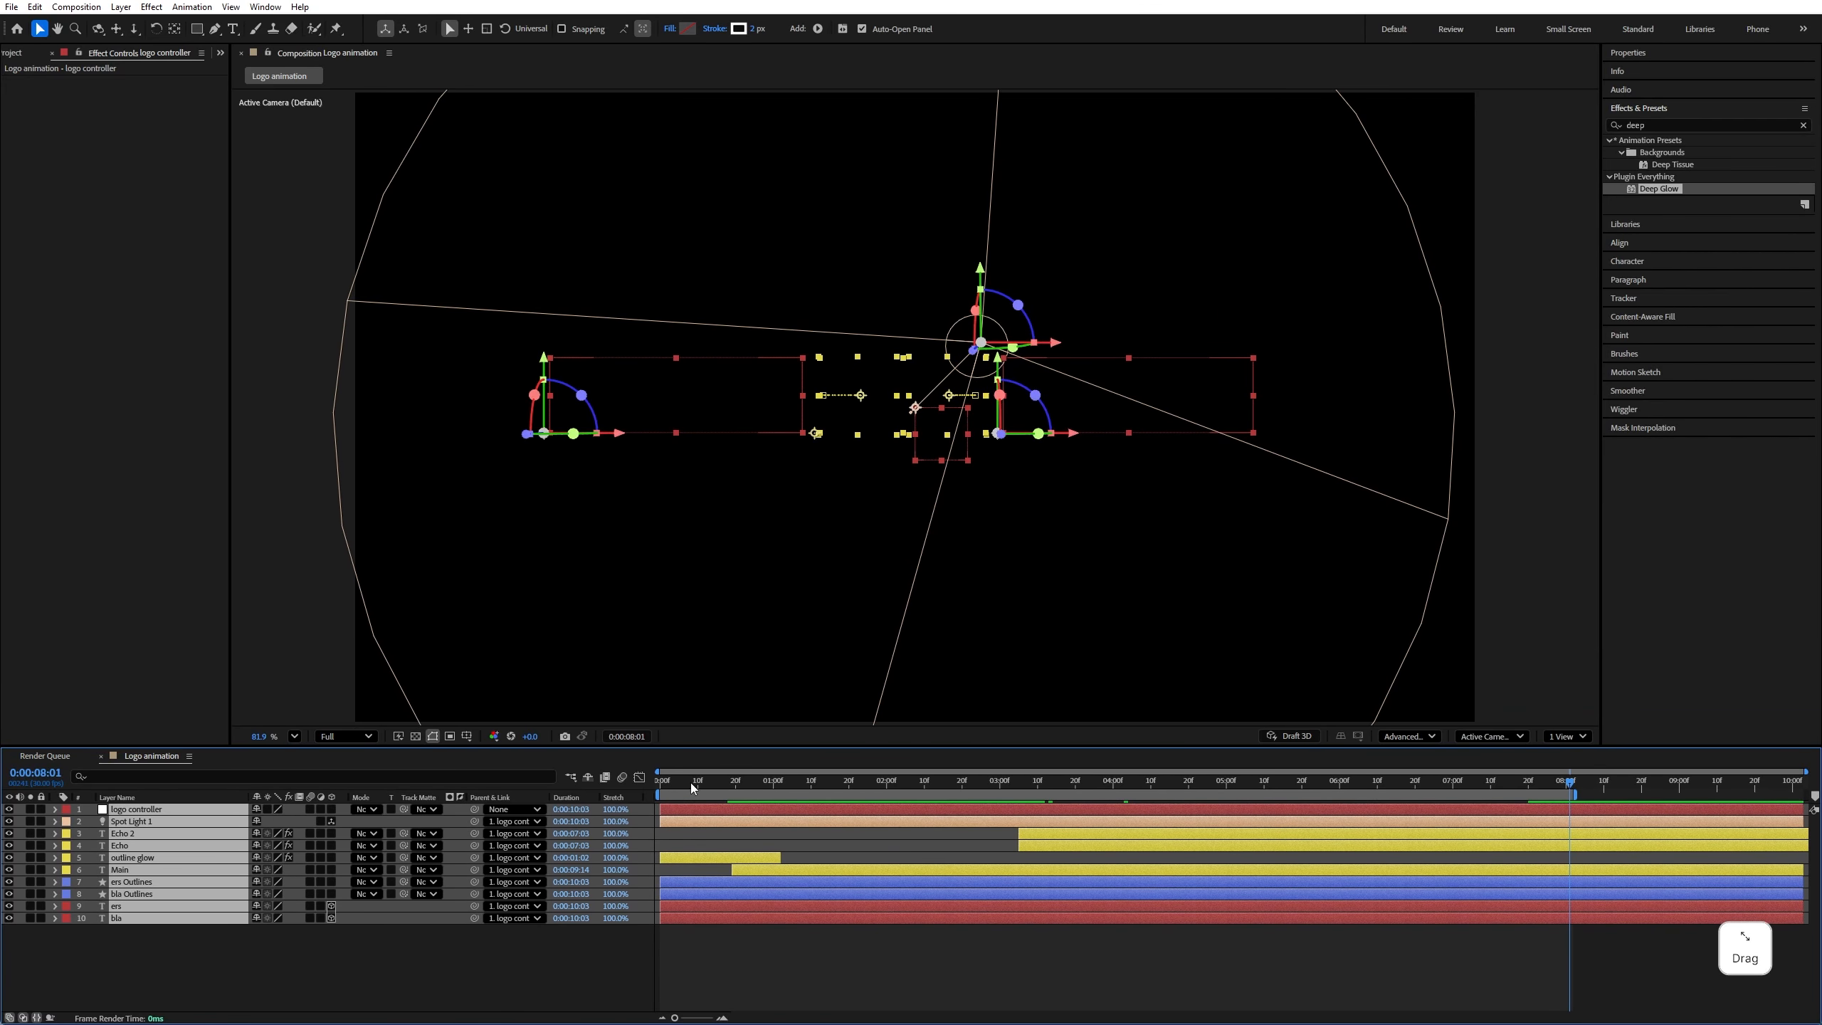
{"action": "key", "text": "space"}
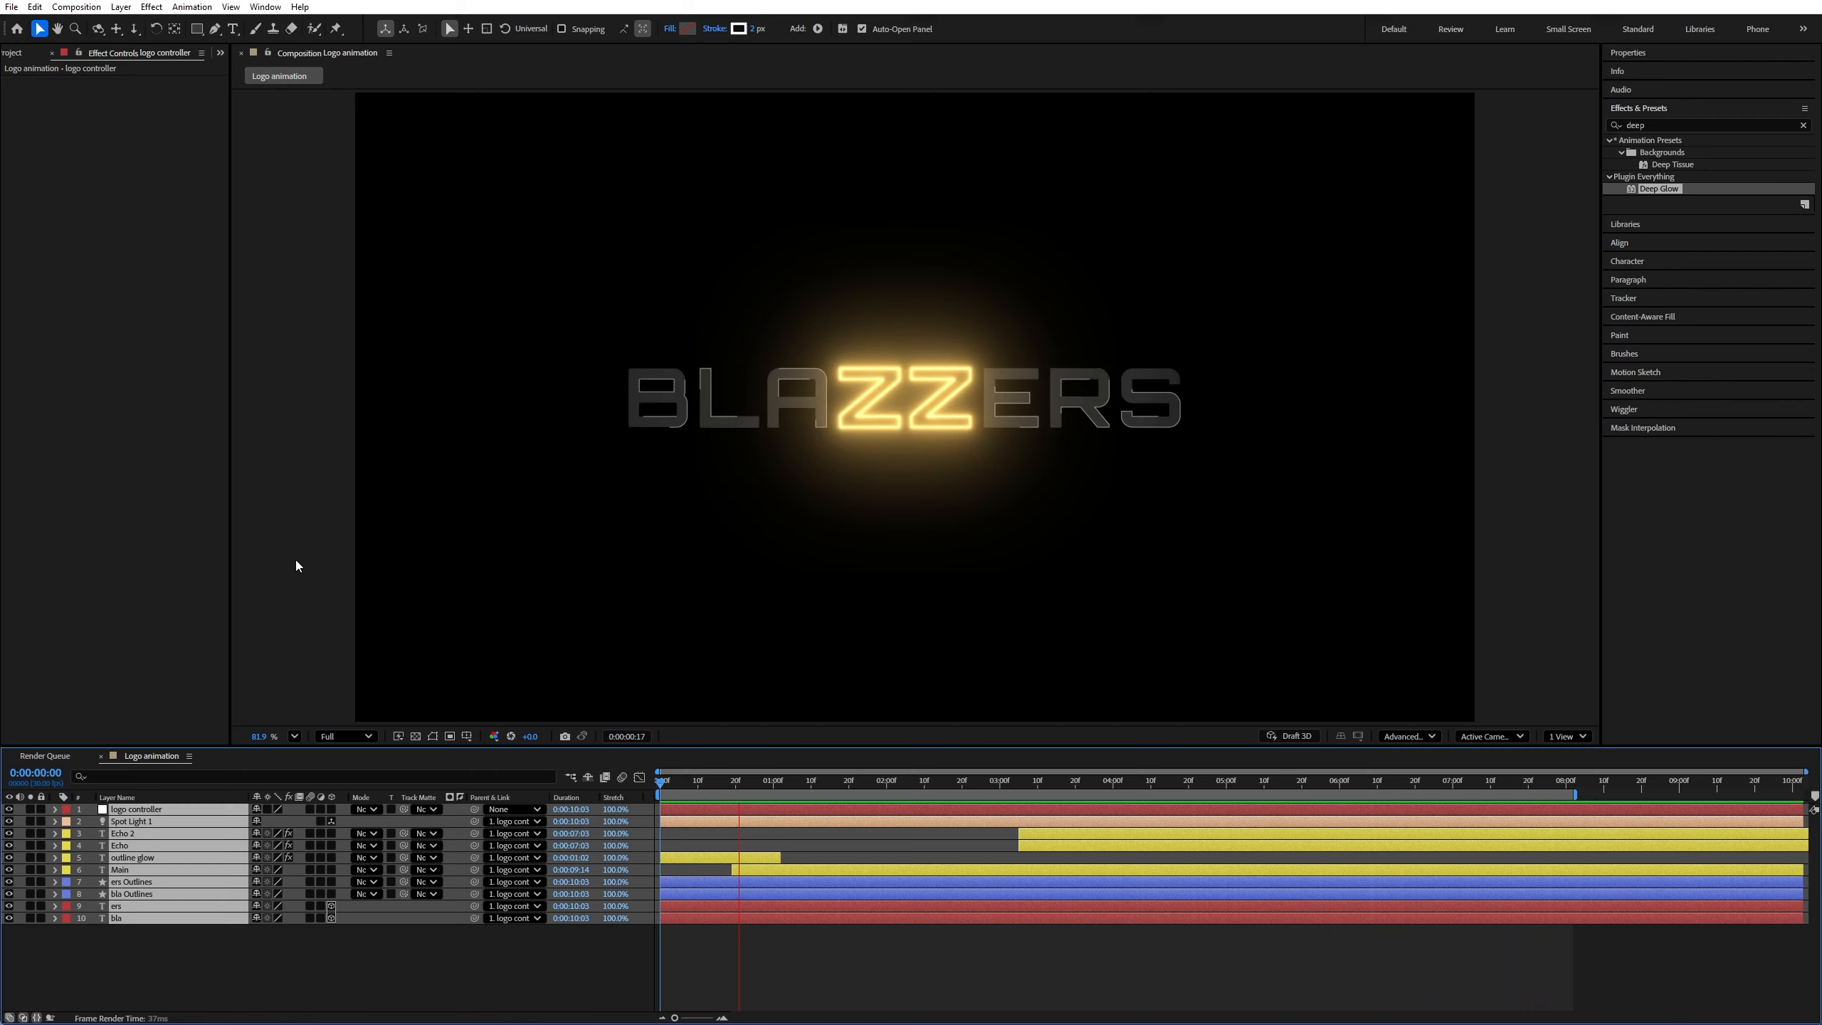